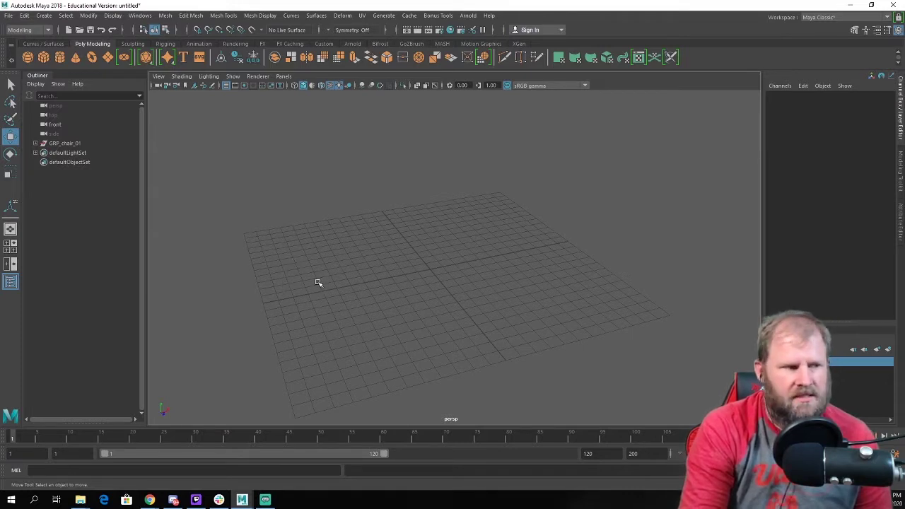
# Examine the empty scene in the perspective view, the four-view layout and the individual orthographic views.
pyautogui.keyDown('alt'); pyautogui.moveTo(369, 269); pyautogui.dragTo(379, 262); pyautogui.keyUp('alt')
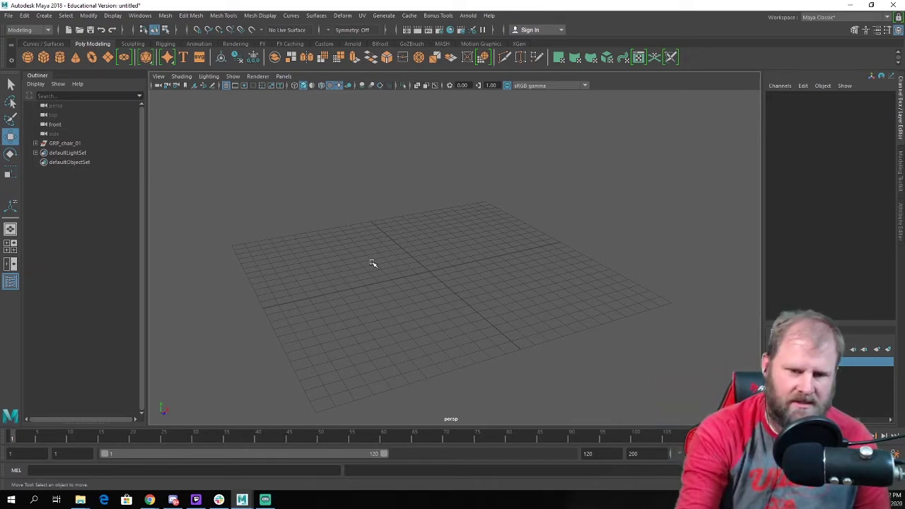
pyautogui.moveTo(420, 250)
pyautogui.keyDown('alt'); pyautogui.mouseDown()
pyautogui.moveTo(410, 232)
pyautogui.moveTo(429, 238)
pyautogui.mouseUp(); pyautogui.keyUp('alt')
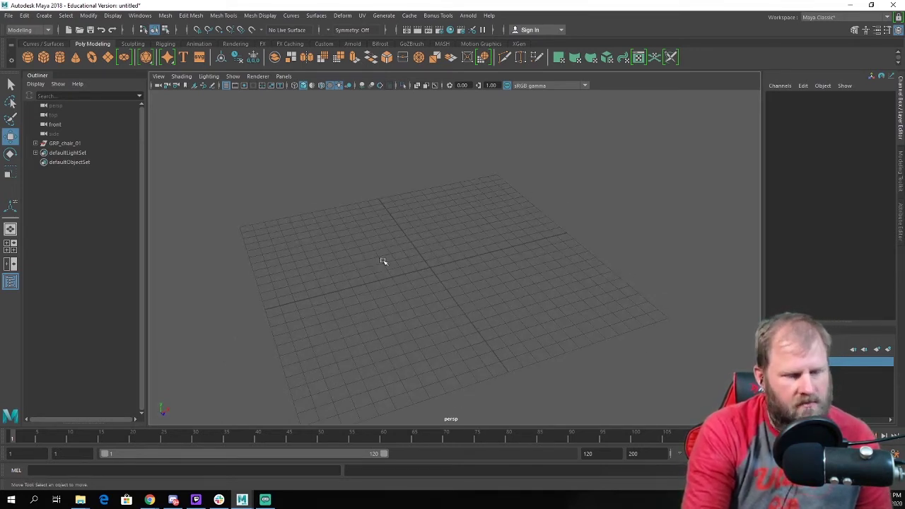
pyautogui.keyDown('alt'); pyautogui.moveTo(384, 261); pyautogui.dragTo(420, 259); pyautogui.keyUp('alt')
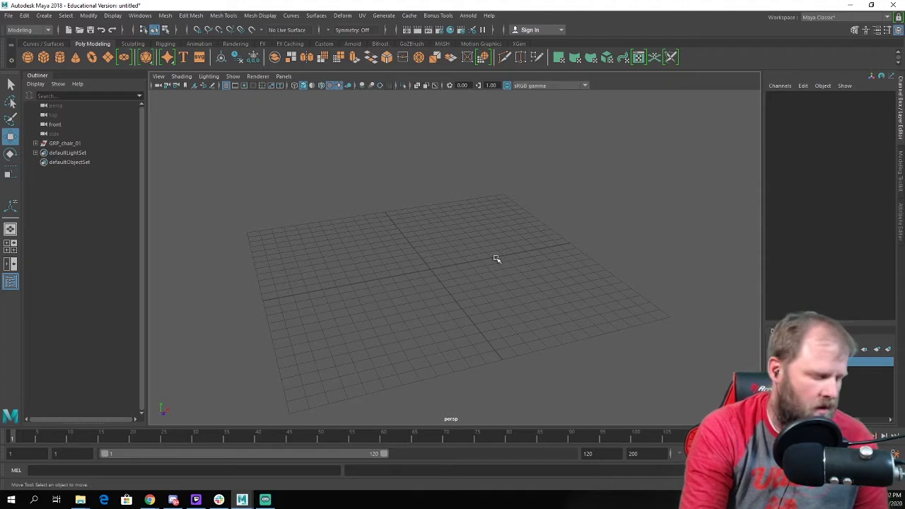
pyautogui.press('space')
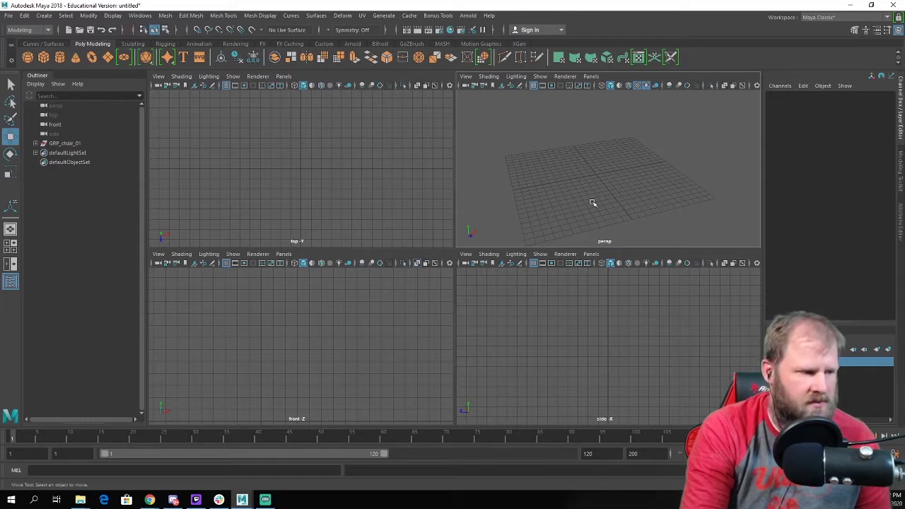
pyautogui.press('space')
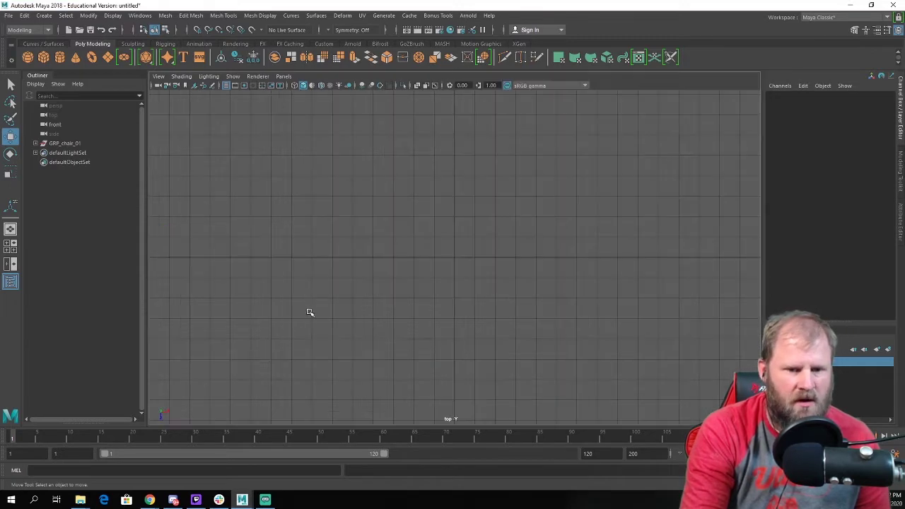
pyautogui.press('space')
pyautogui.press('space')
pyautogui.press('space')
pyautogui.press('space')
pyautogui.press('space')
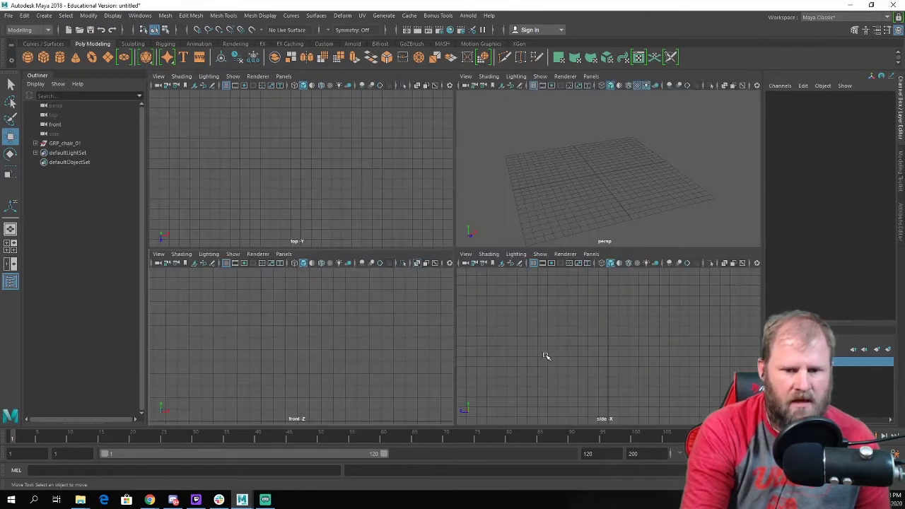
pyautogui.press('space')
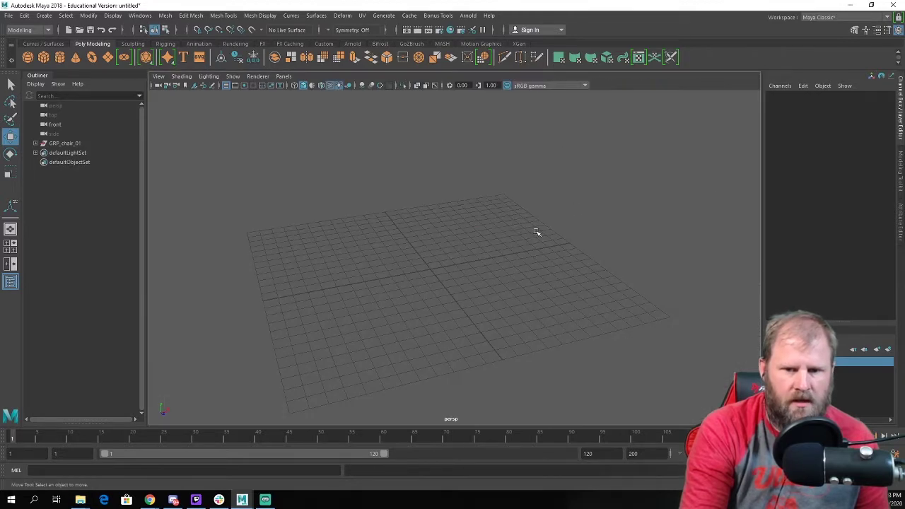
# Import chair.jpg from the Desktop as an image plane in the front view.
pyautogui.press('space')
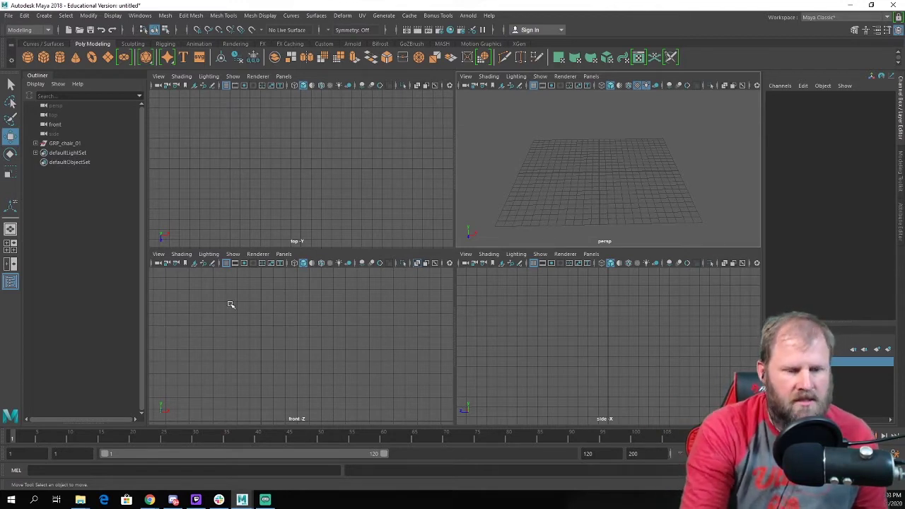
pyautogui.click(159, 255)
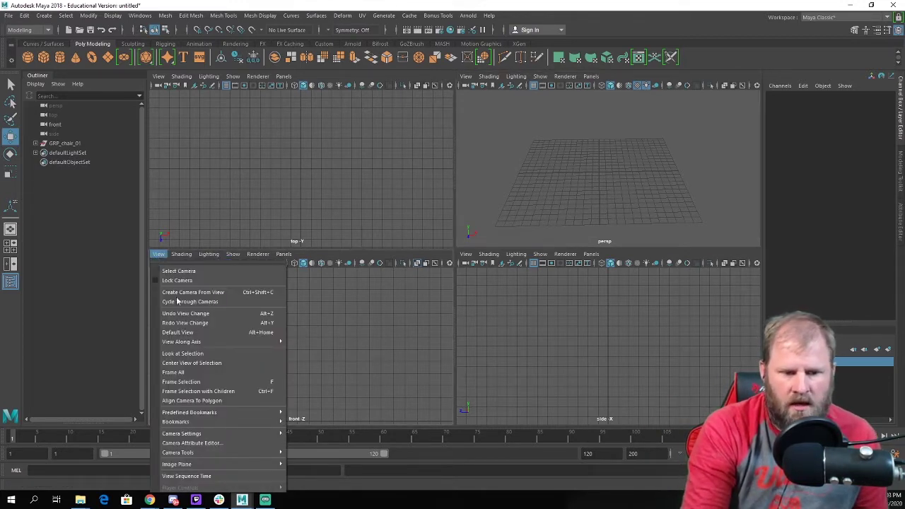
pyautogui.moveTo(224, 466)
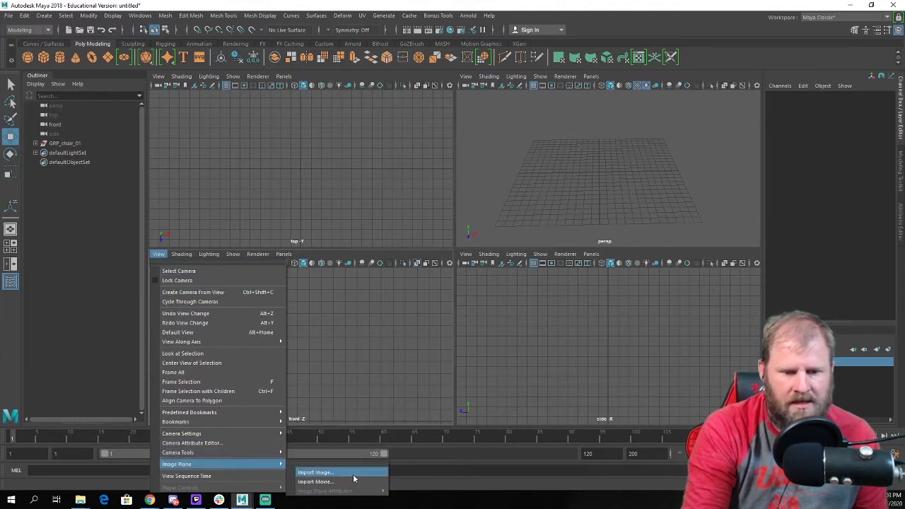
pyautogui.click(353, 475)
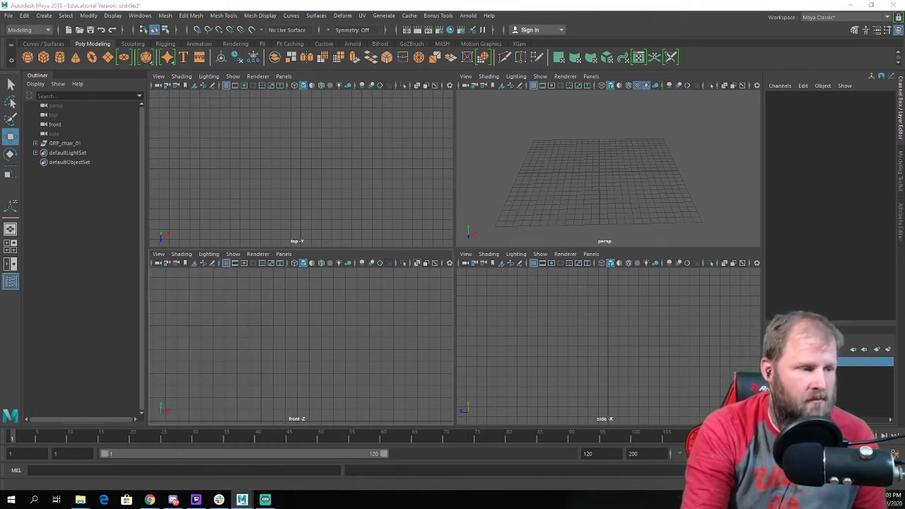
pyautogui.moveTo(530, 135); pyautogui.dragTo(469, 108)
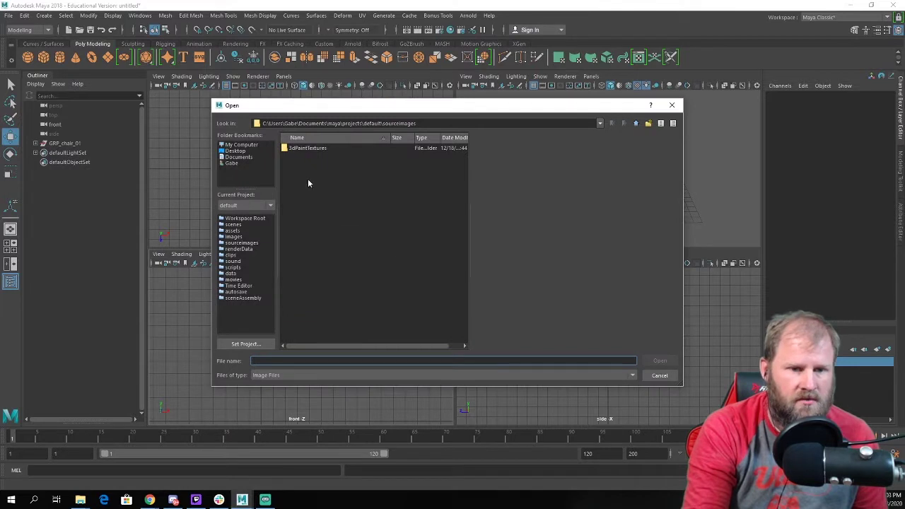
pyautogui.click(236, 150)
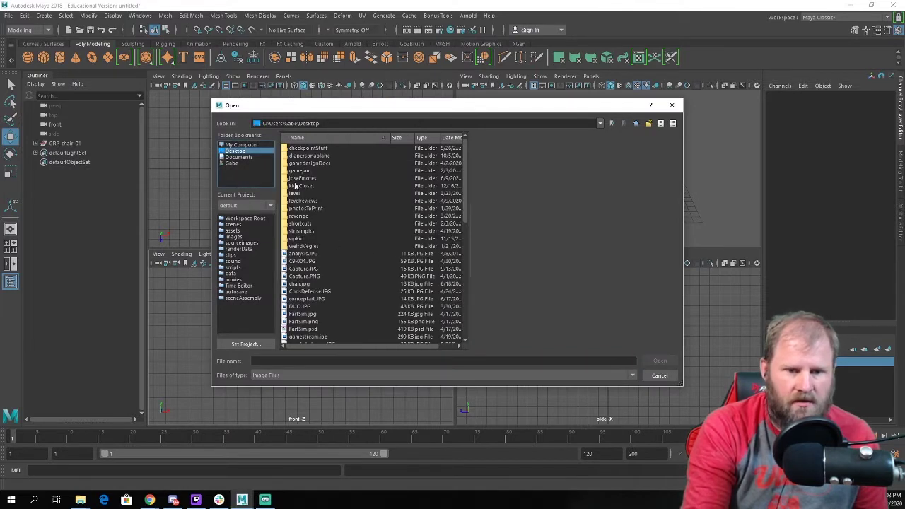
pyautogui.click(299, 284)
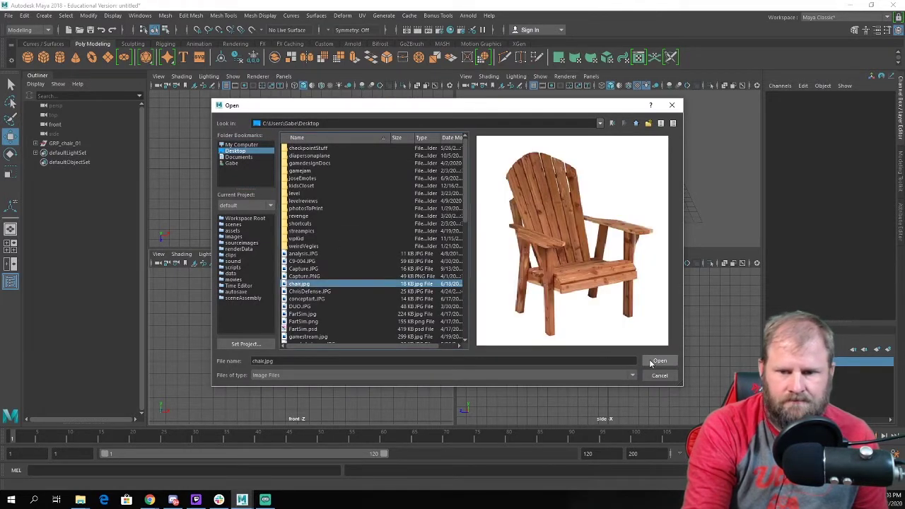
pyautogui.click(658, 361)
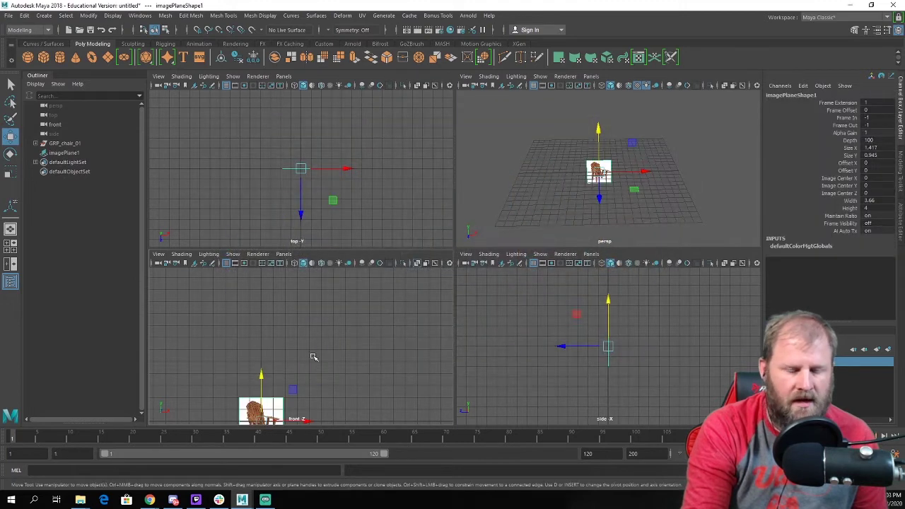
# Raise the chair image plane to about 1.14 on Y and push it back to about -6.67 on Z.
pyautogui.keyDown('alt'); pyautogui.moveTo(340, 365); pyautogui.dragTo(352, 290, button='middle'); pyautogui.keyUp('alt')
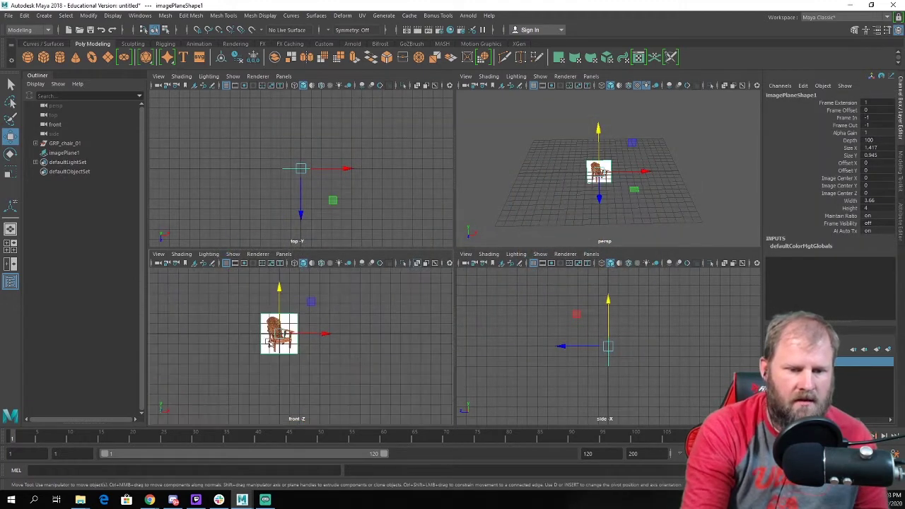
pyautogui.keyDown('alt'); pyautogui.moveTo(352, 304); pyautogui.dragTo(453, 378, button='right'); pyautogui.keyUp('alt')
pyautogui.keyDown('alt'); pyautogui.moveTo(367, 351); pyautogui.dragTo(383, 380, button='middle'); pyautogui.keyUp('alt')
pyautogui.scroll(-3, 382, 380)
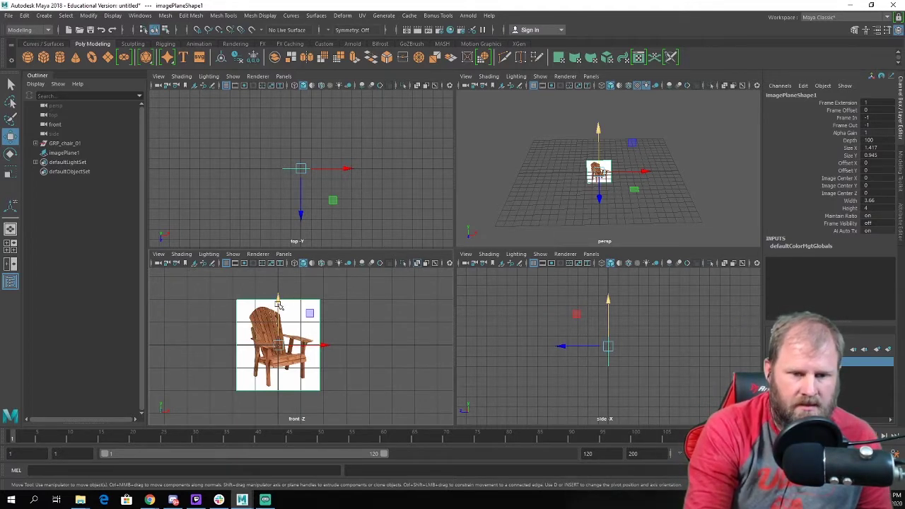
pyautogui.moveTo(277, 307); pyautogui.dragTo(311, 253)
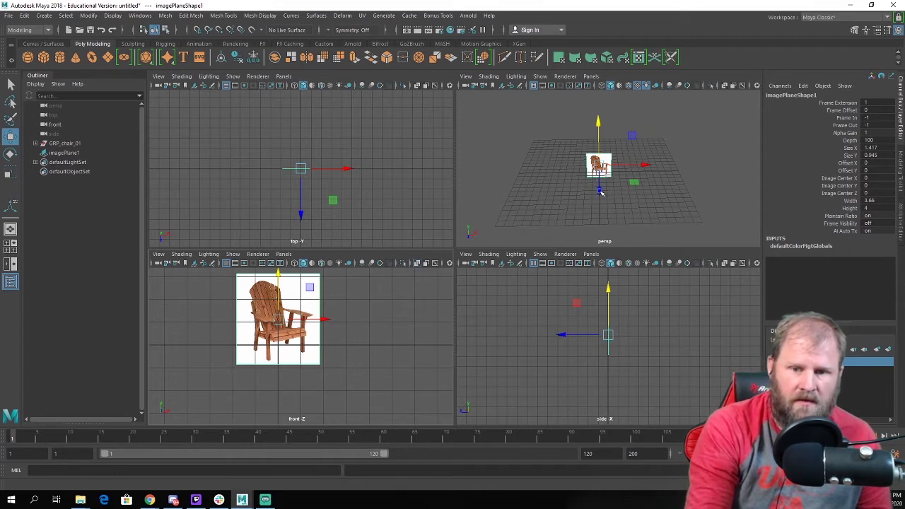
pyautogui.moveTo(599, 190); pyautogui.dragTo(613, 165)
# Scale the chair image plane up uniformly and shift it sideways to about -0.33 on X.
pyautogui.press('r')
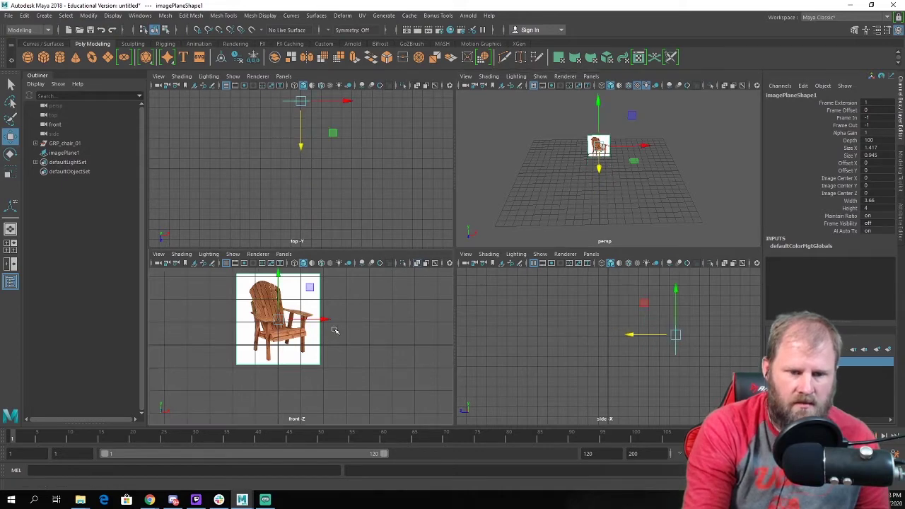
pyautogui.keyDown('alt'); pyautogui.moveTo(333, 329); pyautogui.dragTo(345, 347, button='middle'); pyautogui.keyUp('alt')
pyautogui.moveTo(280, 338); pyautogui.dragTo(315, 340)
pyautogui.press('w')
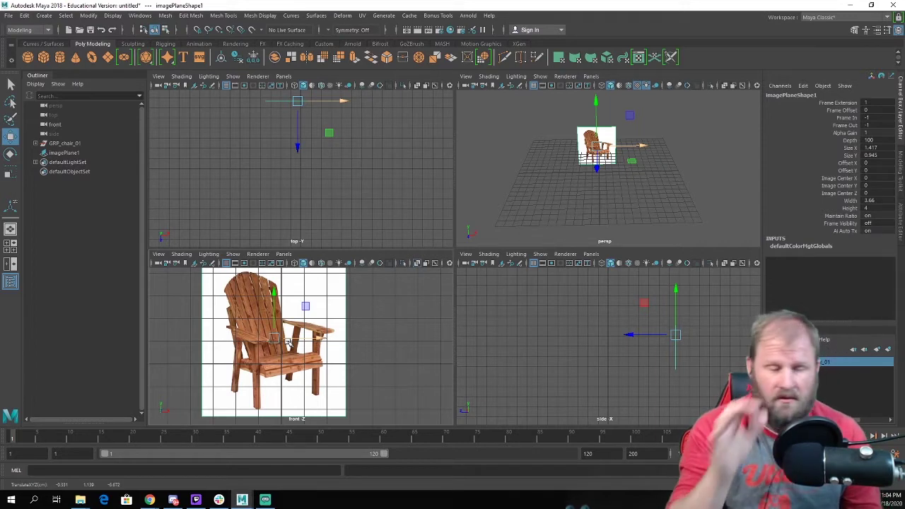
pyautogui.click(309, 326)
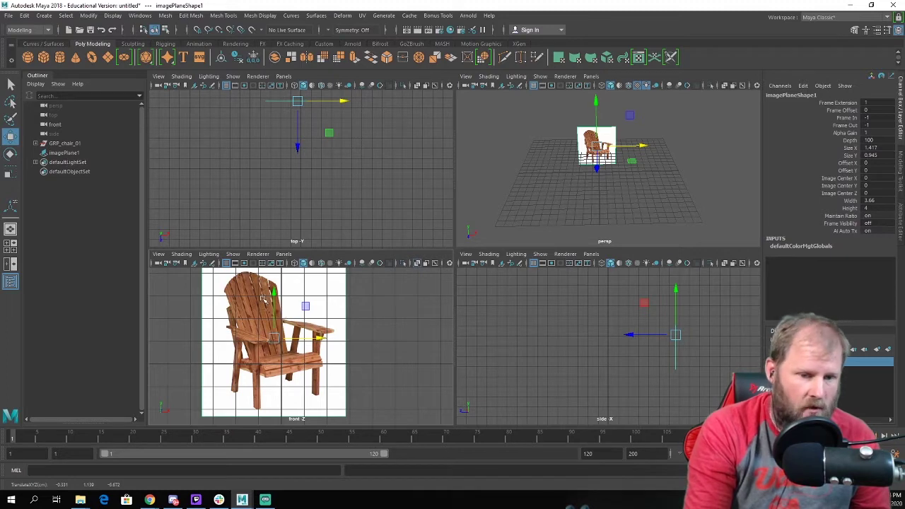
# Raise the image plane until the chair's front leg stands on the ground line, nudge it slightly toward negative X, and deselect it in perspective.
pyautogui.moveTo(276, 292); pyautogui.dragTo(303, 242)
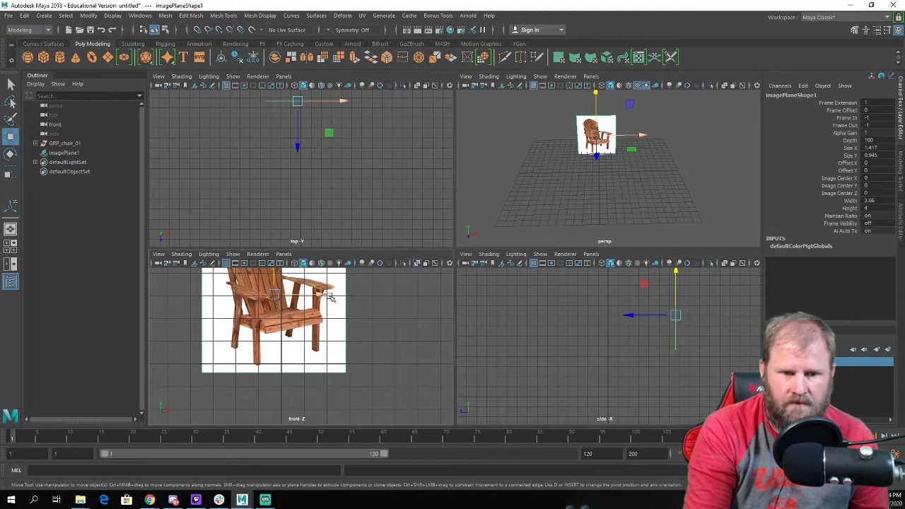
pyautogui.moveTo(329, 297); pyautogui.dragTo(320, 298)
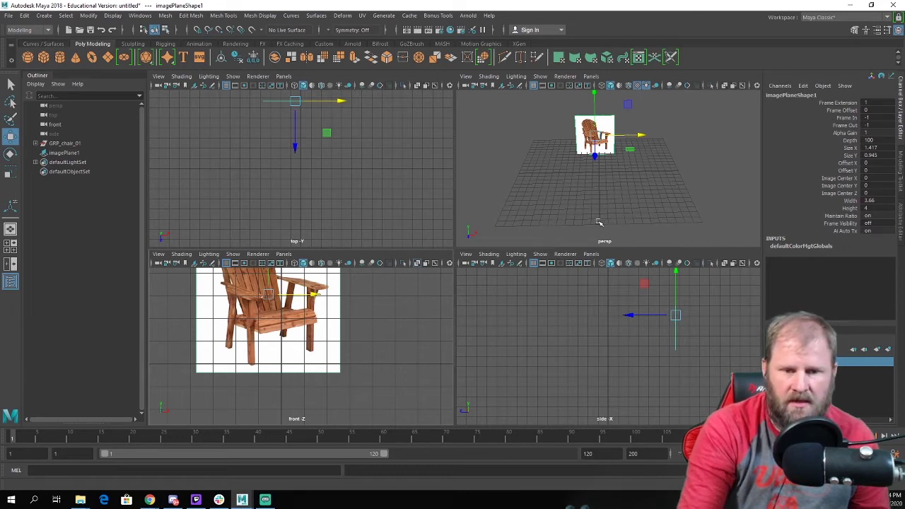
pyautogui.press('space')
pyautogui.keyDown('alt'); pyautogui.moveTo(398, 287); pyautogui.dragTo(527, 278); pyautogui.keyUp('alt')
pyautogui.scroll(4, 449, 282)
pyautogui.click(476, 264)
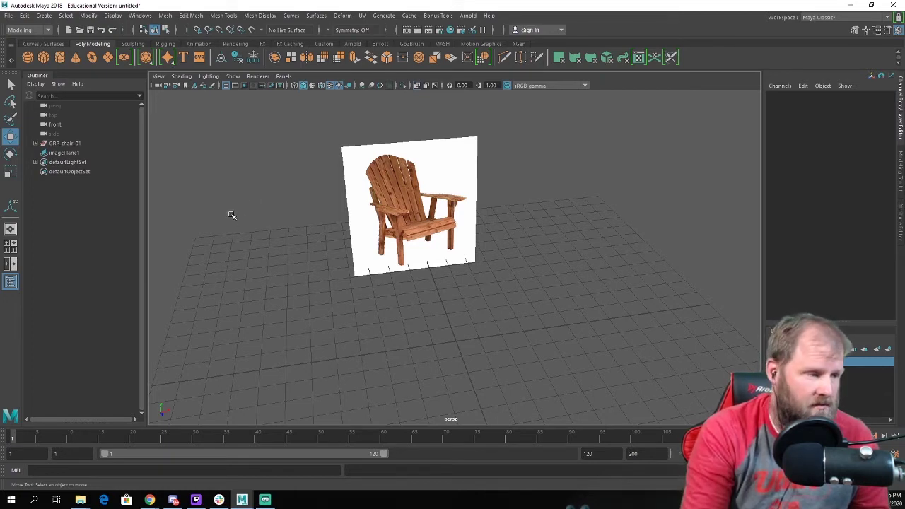
# Create a polygon cube at the origin and display the perspective view with textured shading and X-ray off.
pyautogui.click(44, 58)
pyautogui.moveTo(427, 276)
pyautogui.keyDown('alt'); pyautogui.mouseDown()
pyautogui.moveTo(471, 258)
pyautogui.moveTo(477, 234)
pyautogui.mouseUp(); pyautogui.keyUp('alt')
pyautogui.click(417, 85)
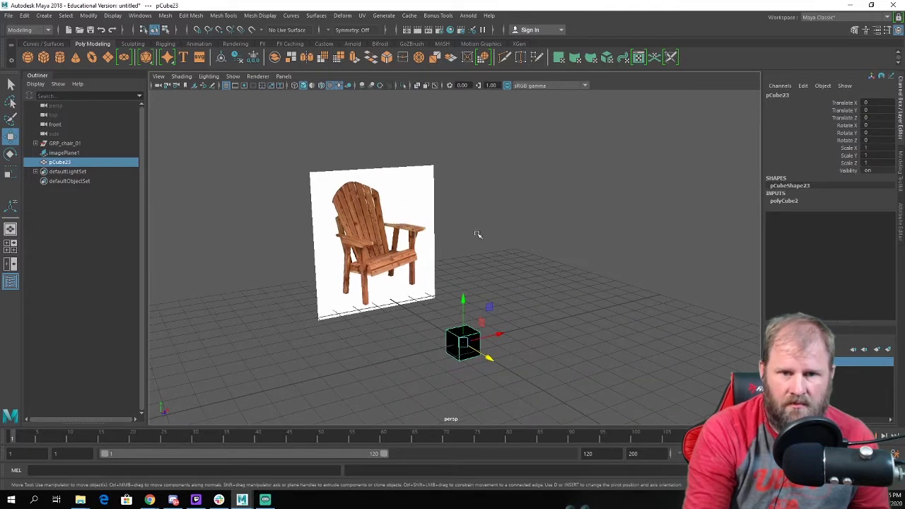
pyautogui.click(424, 85)
pyautogui.scroll(3, 566, 306)
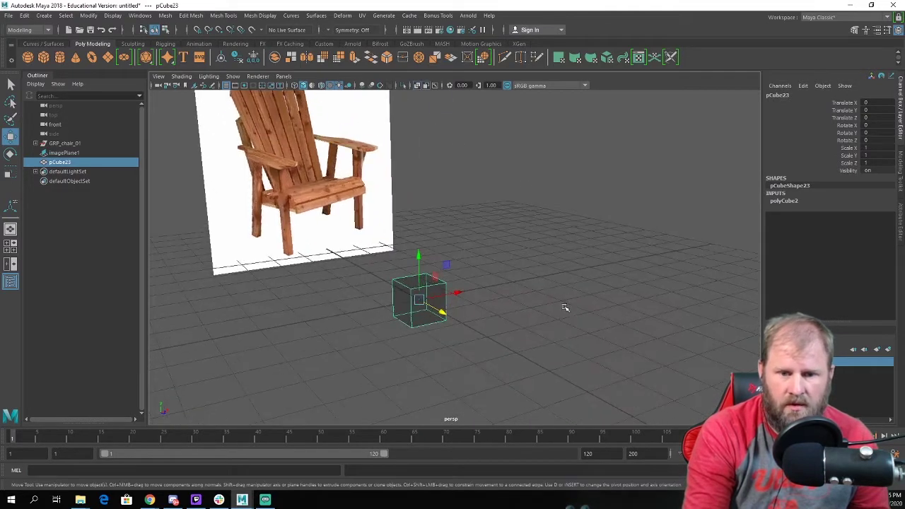
pyautogui.press('6')
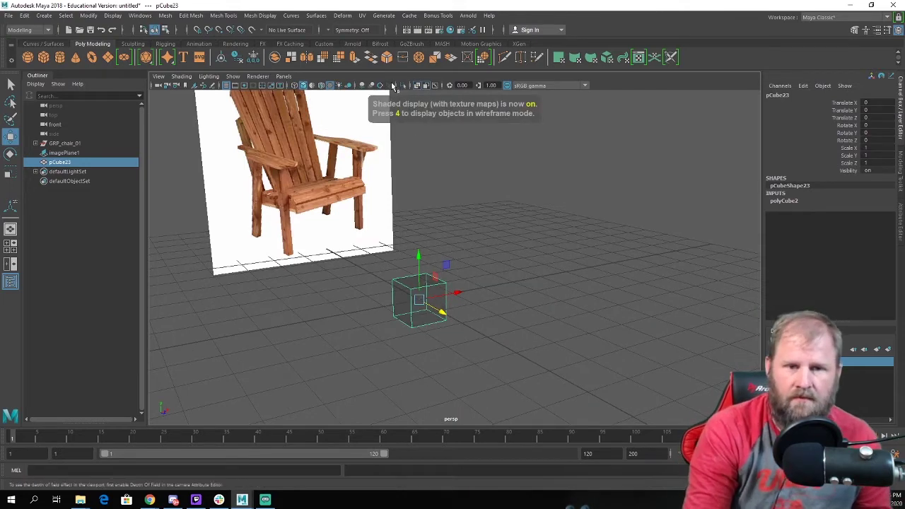
pyautogui.click(417, 86)
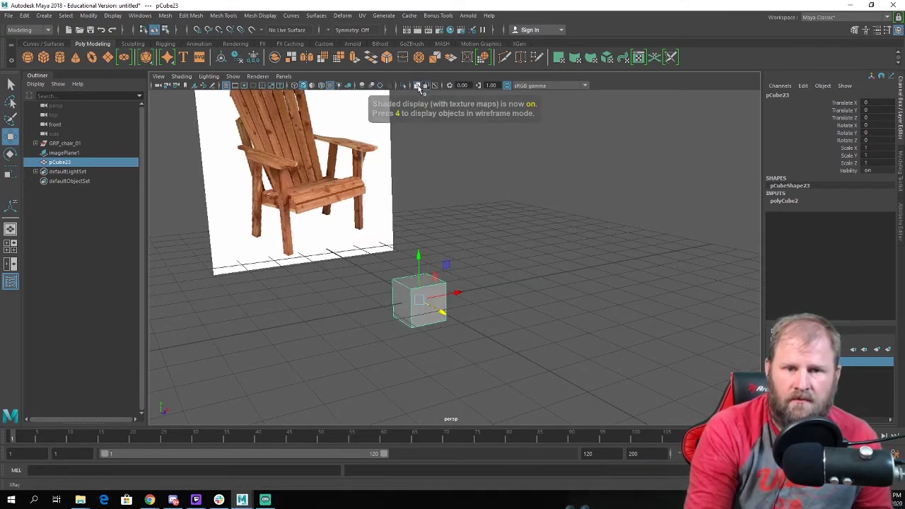
# Move the cube to about -0.861 on X and 2.174 on Y, in front of the reference chair.
pyautogui.click(506, 289)
pyautogui.keyDown('alt'); pyautogui.moveTo(506, 290); pyautogui.dragTo(452, 296); pyautogui.keyUp('alt')
pyautogui.click(444, 290)
pyautogui.keyDown('alt'); pyautogui.moveTo(384, 266); pyautogui.dragTo(417, 161); pyautogui.keyUp('alt')
pyautogui.keyDown('alt'); pyautogui.moveTo(444, 192); pyautogui.dragTo(419, 218); pyautogui.keyUp('alt')
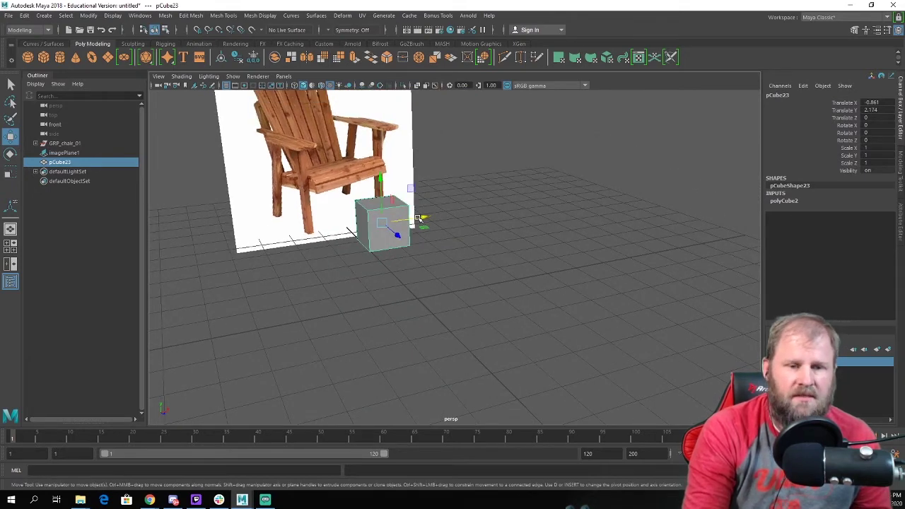
pyautogui.keyDown('alt'); pyautogui.moveTo(431, 217); pyautogui.dragTo(462, 234); pyautogui.keyUp('alt')
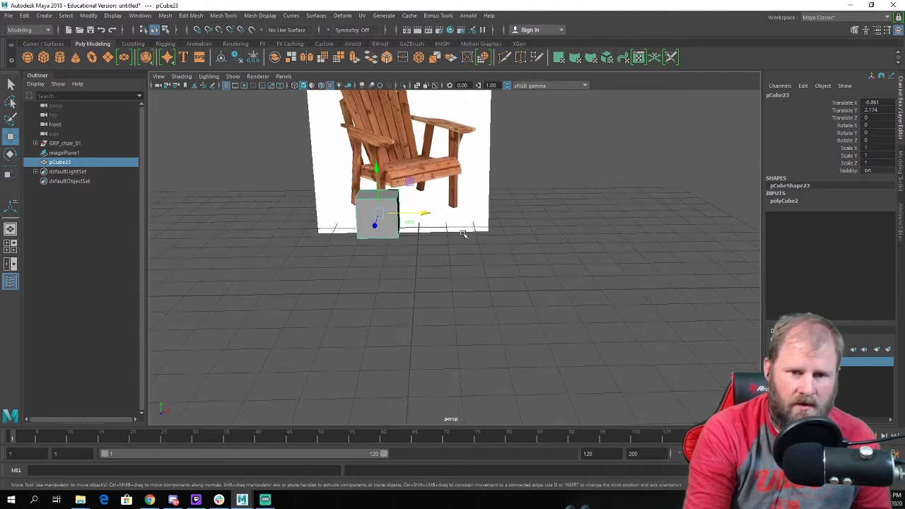
# Maximize the front view around the cube and the chair seat, and turn off X-ray display there.
pyautogui.press('space')
pyautogui.press('space')
pyautogui.keyDown('alt'); pyautogui.moveTo(302, 323); pyautogui.dragTo(307, 341, button='middle'); pyautogui.keyUp('alt')
pyautogui.keyDown('alt'); pyautogui.moveTo(307, 341); pyautogui.dragTo(322, 333, button='right'); pyautogui.keyUp('alt')
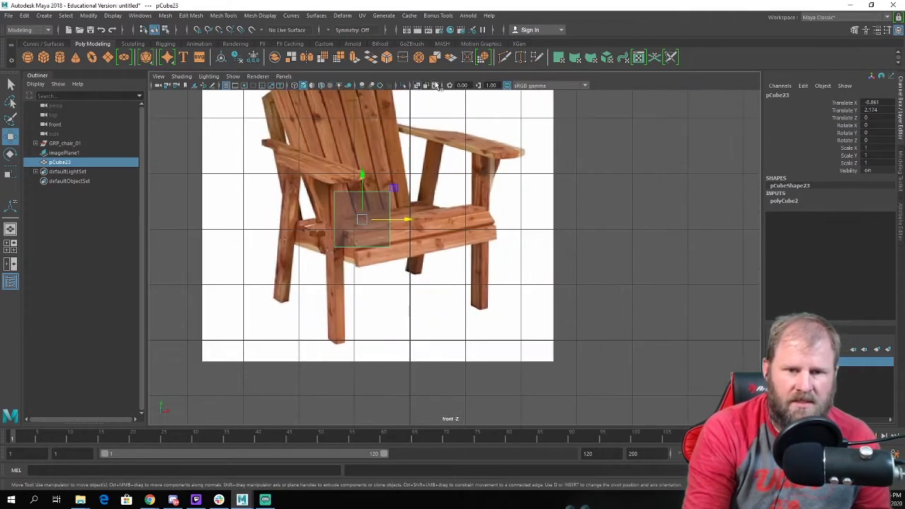
pyautogui.click(418, 85)
pyautogui.keyDown('alt'); pyautogui.moveTo(423, 212); pyautogui.dragTo(499, 230, button='middle'); pyautogui.keyUp('alt')
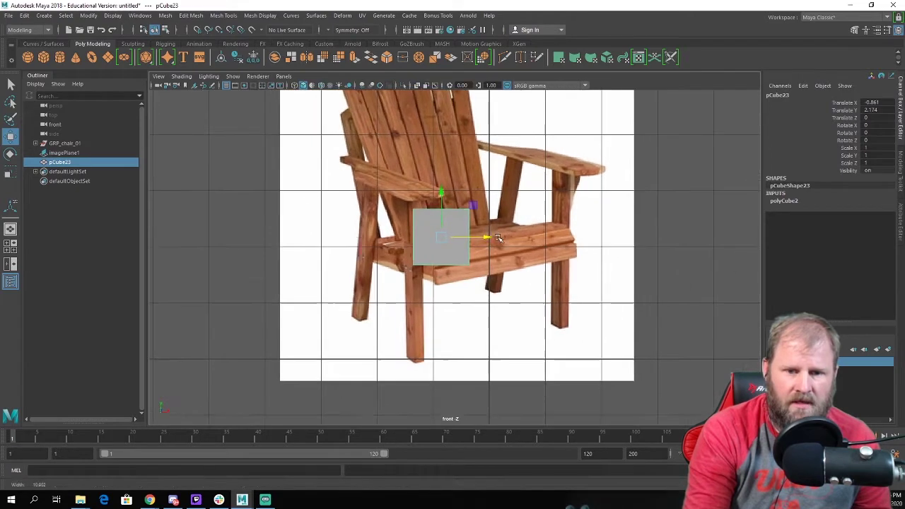
# Slide the cube to about -1.255 on X, over the chair's nearest front leg, and turn on X-ray display in the front view.
pyautogui.keyDown('alt'); pyautogui.moveTo(499, 231); pyautogui.dragTo(501, 237, button='right'); pyautogui.keyUp('alt')
pyautogui.moveTo(484, 236); pyautogui.dragTo(458, 238)
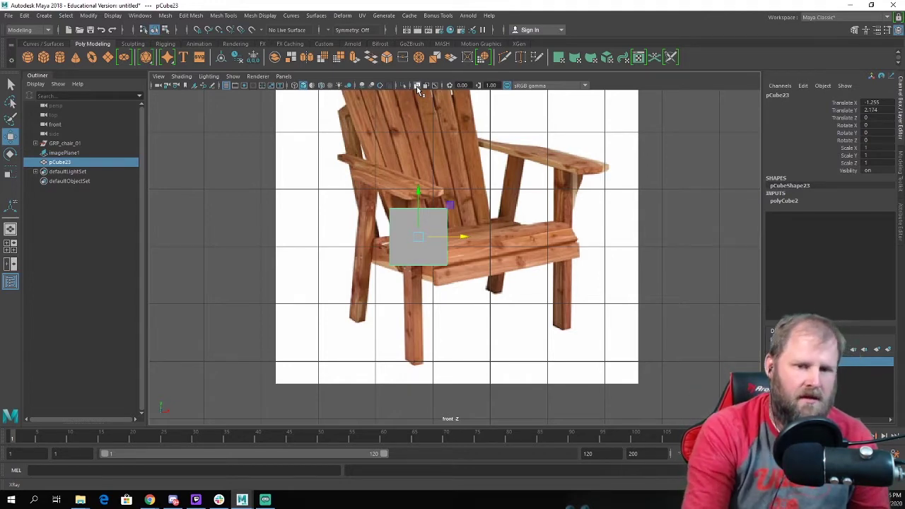
pyautogui.scroll(2, 458, 159)
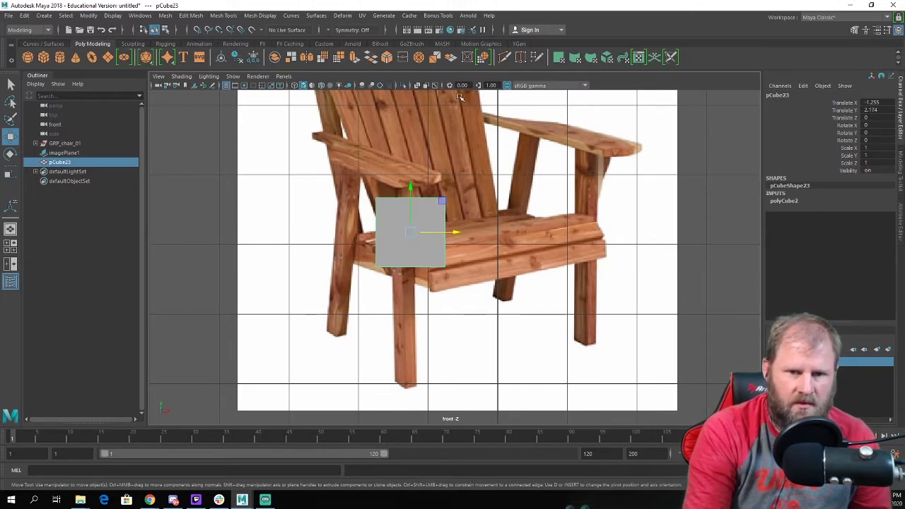
pyautogui.click(417, 85)
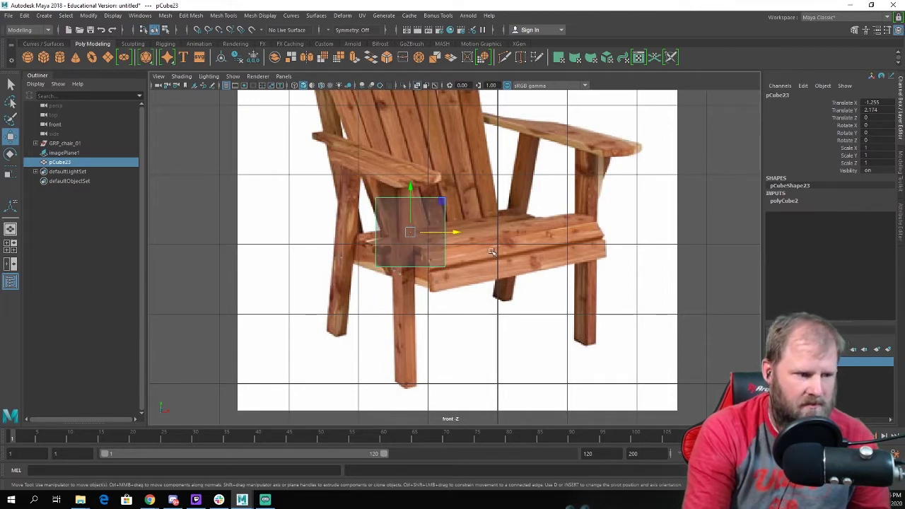
# Narrow the cube to about 0.211 on X and slide it to about -1.335 on X, over the chair's front leg.
pyautogui.scroll(3, 491, 252)
pyautogui.press('r')
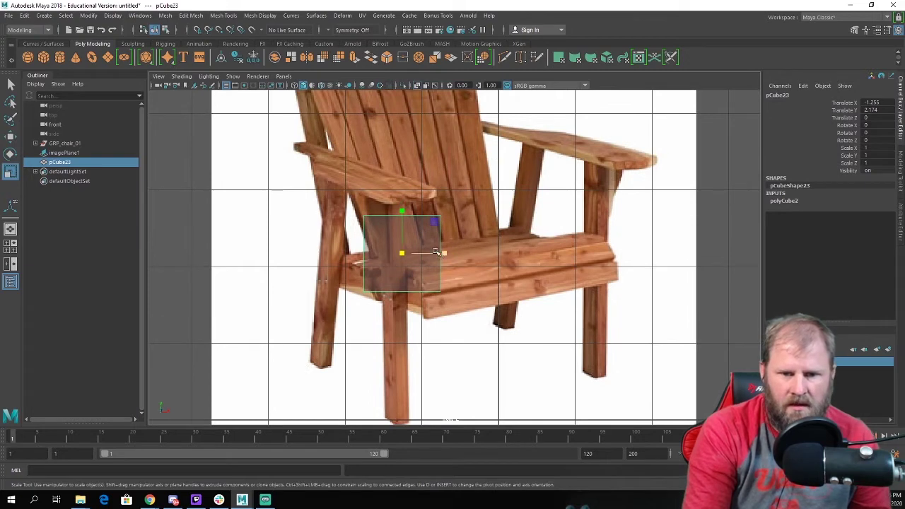
pyautogui.moveTo(436, 253)
pyautogui.mouseDown()
pyautogui.moveTo(410, 261)
pyautogui.moveTo(437, 255)
pyautogui.mouseUp()
pyautogui.press('w')
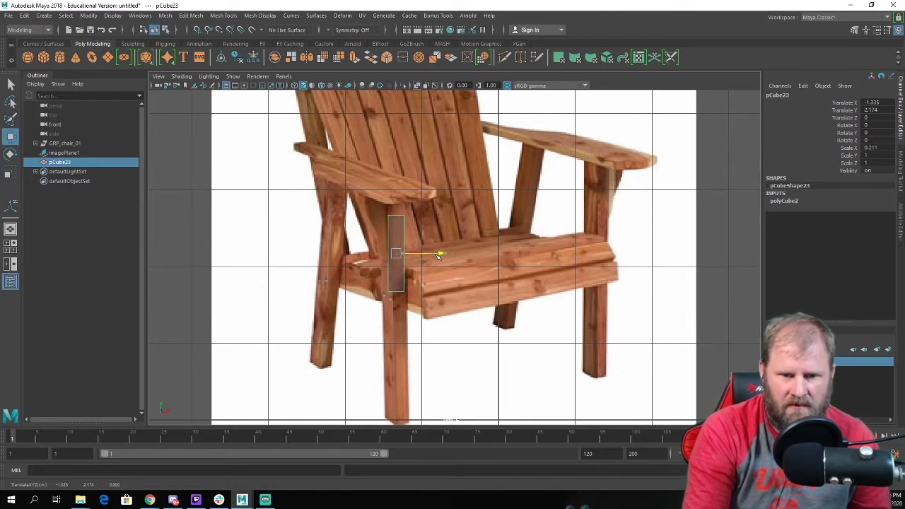
# Scale the cube in the perspective view to about 0.392 on Z and 0.216 on X, like the leg's cross-section.
pyautogui.press('space')
pyautogui.press('space')
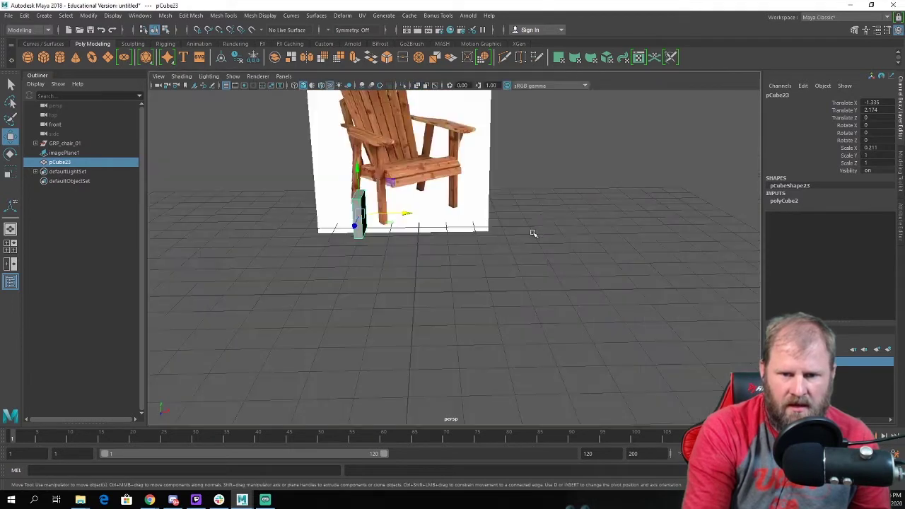
pyautogui.press('f')
pyautogui.press('r')
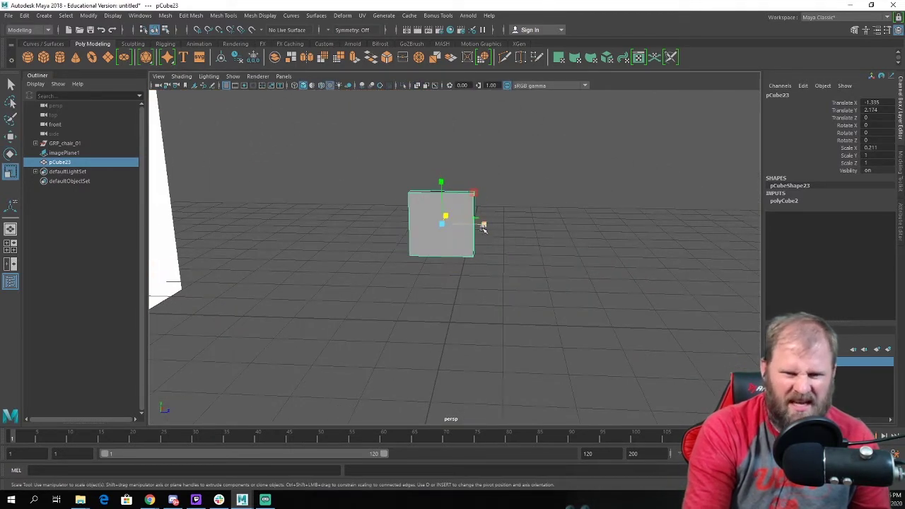
pyautogui.moveTo(483, 224); pyautogui.dragTo(456, 230)
pyautogui.keyDown('alt'); pyautogui.moveTo(549, 241); pyautogui.dragTo(468, 255); pyautogui.keyUp('alt')
pyautogui.keyDown('alt'); pyautogui.moveTo(525, 253); pyautogui.dragTo(398, 253); pyautogui.keyUp('alt')
pyautogui.keyDown('alt'); pyautogui.moveTo(471, 267); pyautogui.dragTo(455, 271); pyautogui.keyUp('alt')
pyautogui.press('w')
# Lower the cube in the front view to about 1.181 on Y, over the lower part of the front leg.
pyautogui.press('space')
pyautogui.press('space')
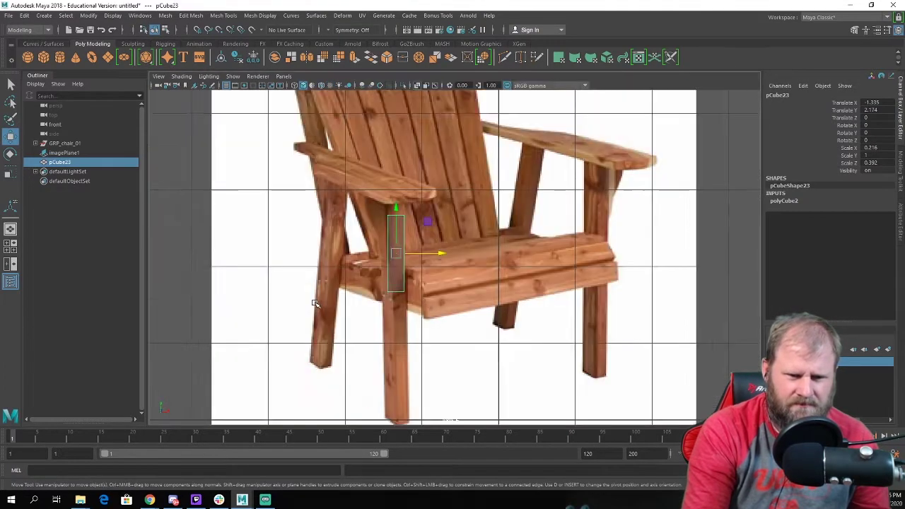
pyautogui.scroll(3, 315, 304)
pyautogui.keyDown('alt'); pyautogui.moveTo(455, 352); pyautogui.dragTo(452, 285, button='middle'); pyautogui.keyUp('alt')
pyautogui.press('e')
pyautogui.press('r')
pyautogui.scroll(-10, 402, 264)
pyautogui.scroll(6, 410, 273)
pyautogui.press('w')
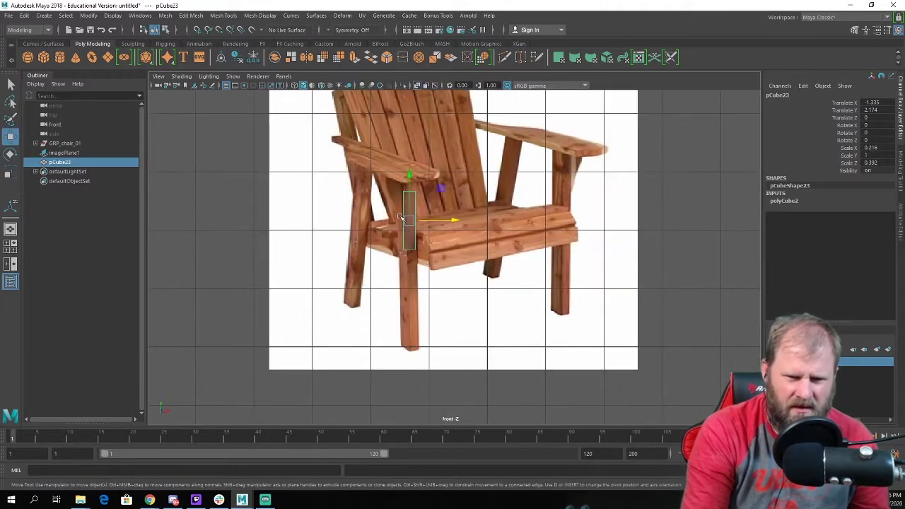
pyautogui.moveTo(409, 175); pyautogui.dragTo(428, 233)
# Stretch the cube to about 2.803 on Y and raise it to about 1.391 on Y, spanning the leg up to the armrest.
pyautogui.press('e')
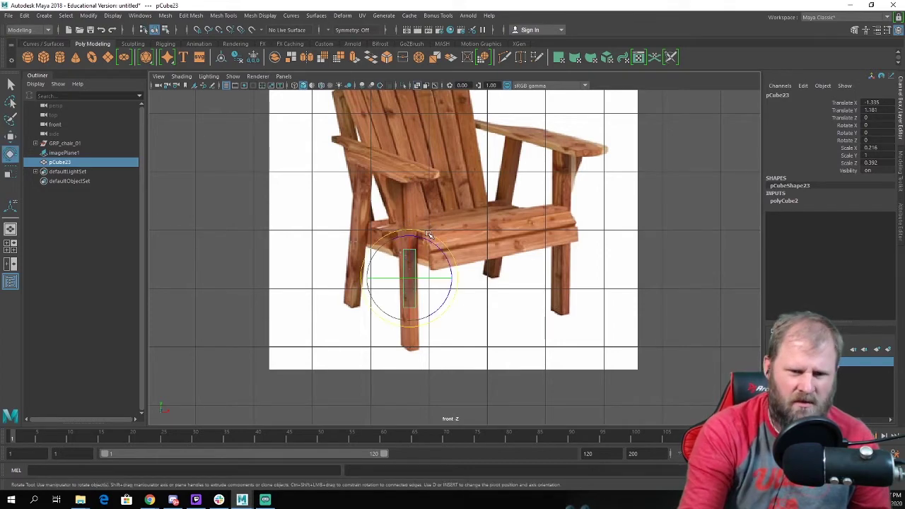
pyautogui.press('r')
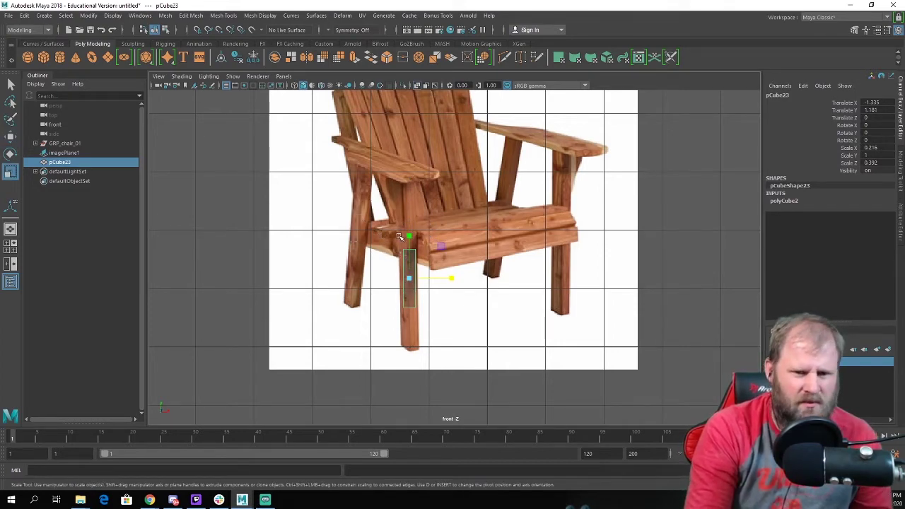
pyautogui.moveTo(410, 241); pyautogui.dragTo(415, 171)
pyautogui.press('w')
pyautogui.moveTo(413, 231); pyautogui.dragTo(411, 221)
pyautogui.press('e')
pyautogui.press('r')
pyautogui.press('w')
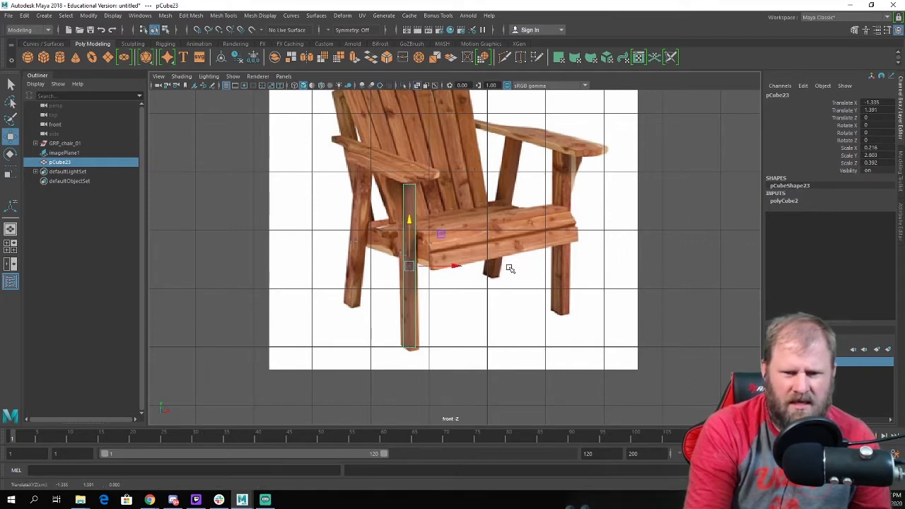
# Slide the leg to about -1.473 on X and the reference image plane to about -0.689 on X to align them.
pyautogui.moveTo(455, 268); pyautogui.dragTo(443, 270, button='middle')
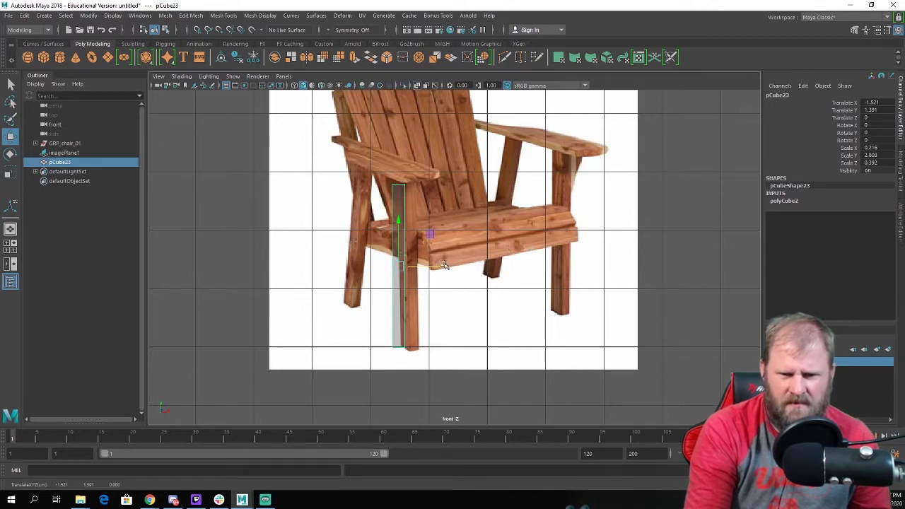
pyautogui.click(640, 259)
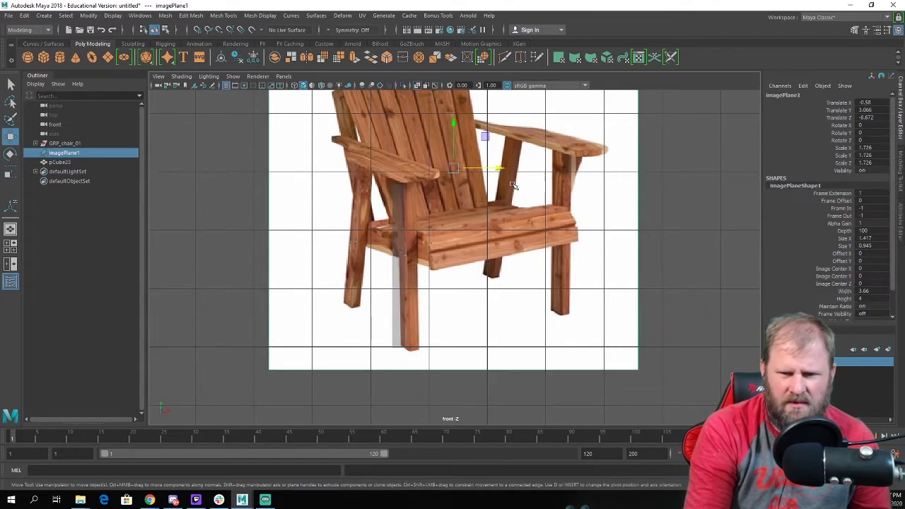
pyautogui.moveTo(494, 167); pyautogui.dragTo(493, 170)
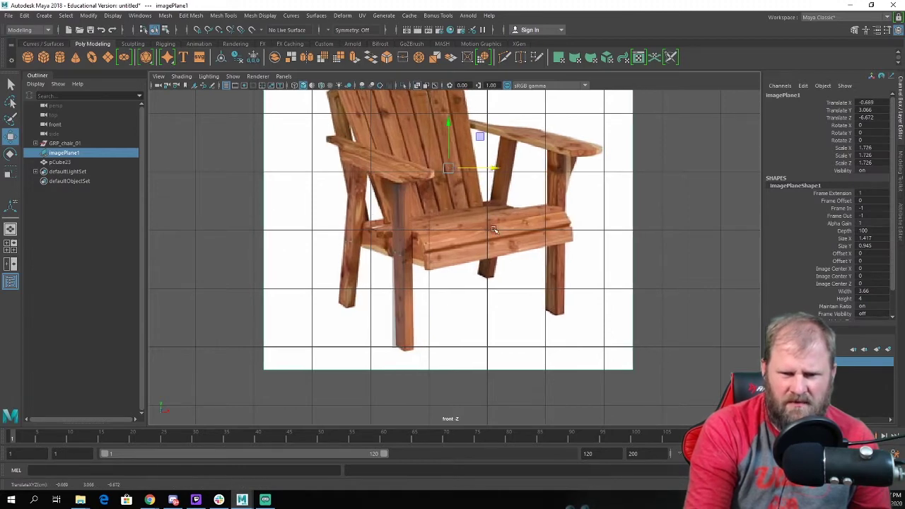
pyautogui.click(405, 253)
pyautogui.moveTo(442, 266); pyautogui.dragTo(445, 266)
# Duplicate the leg in the perspective view and move the copy back to about -2.021 on Z as the rear leg.
pyautogui.press('space')
pyautogui.press('space')
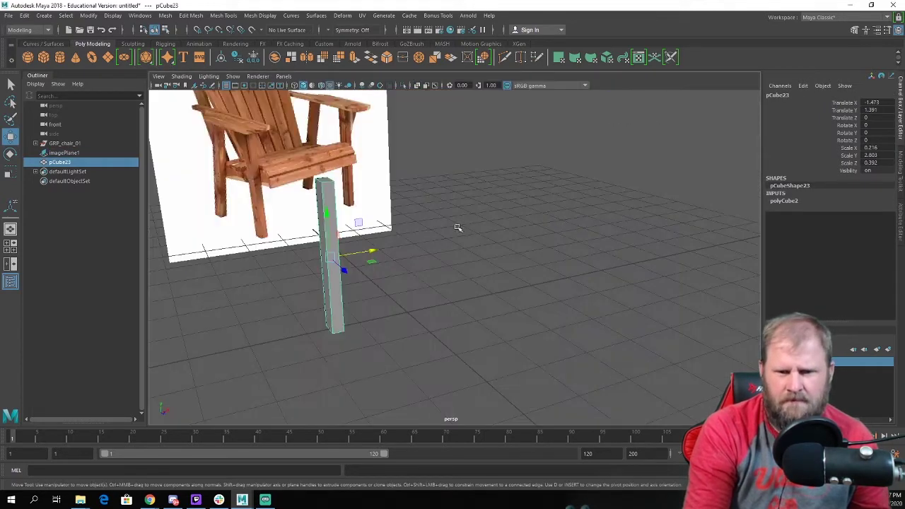
pyautogui.keyDown('alt'); pyautogui.moveTo(459, 227); pyautogui.dragTo(459, 268); pyautogui.keyUp('alt')
pyautogui.hotkey('ctrl', 'd')
pyautogui.moveTo(530, 279); pyautogui.dragTo(460, 291)
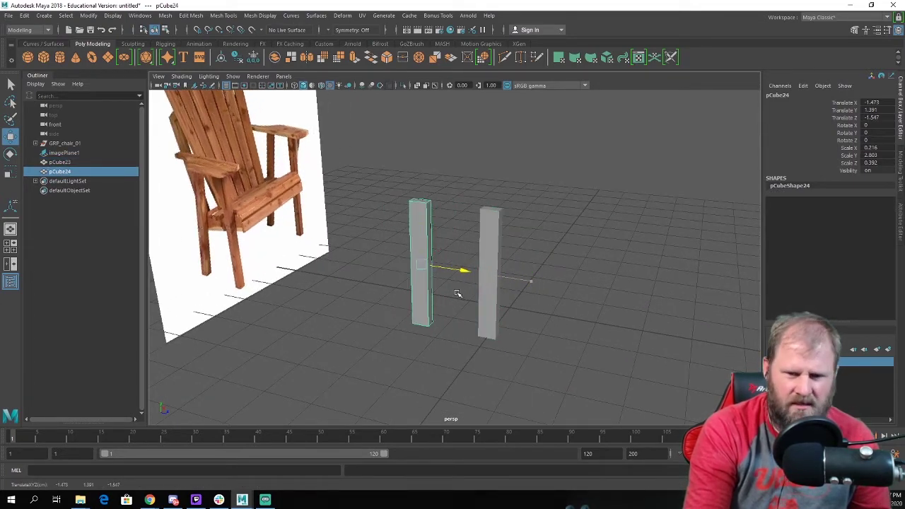
pyautogui.click(493, 282)
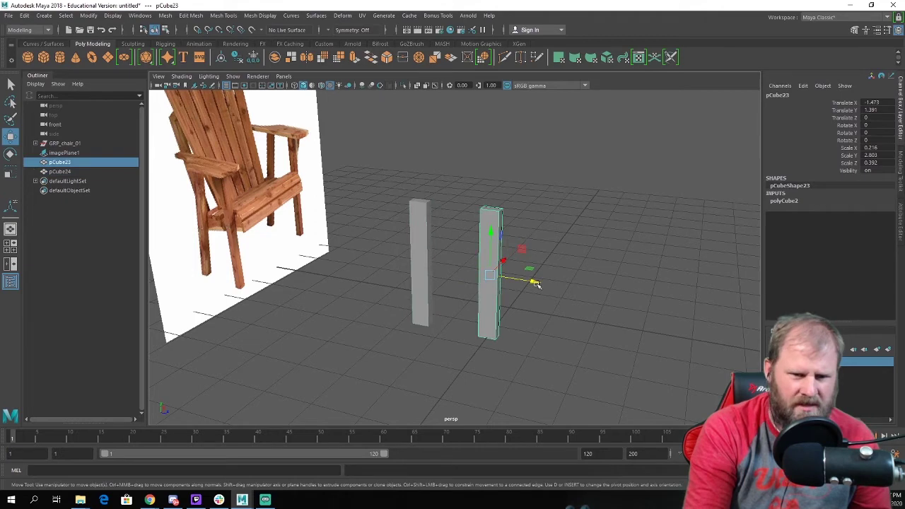
pyautogui.click(422, 273)
pyautogui.moveTo(461, 269)
pyautogui.mouseDown()
pyautogui.moveTo(438, 274)
pyautogui.moveTo(456, 272)
pyautogui.moveTo(455, 260)
pyautogui.mouseUp()
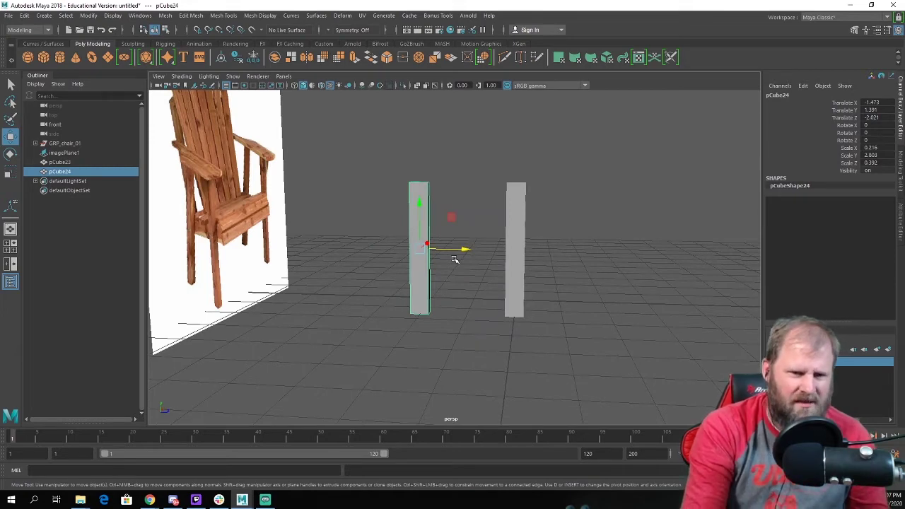
# Duplicate the front leg and raise the copy to about 2.955 on Y.
pyautogui.click(563, 236)
pyautogui.keyDown('alt'); pyautogui.moveTo(563, 236); pyautogui.dragTo(426, 259); pyautogui.keyUp('alt')
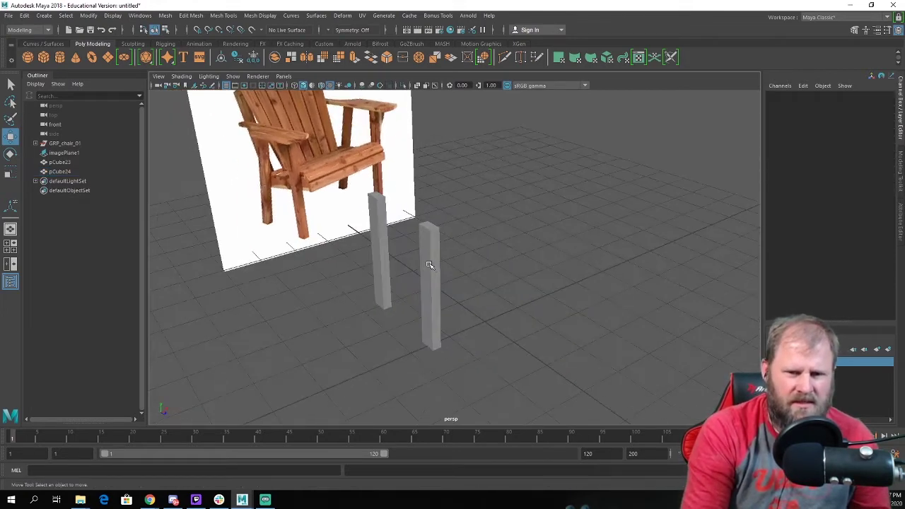
pyautogui.click(428, 263)
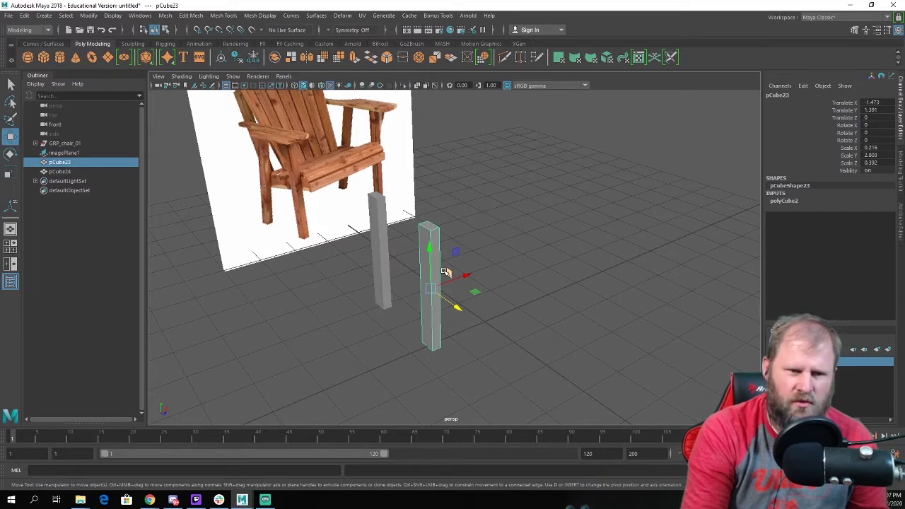
pyautogui.hotkey('ctrl', 'd')
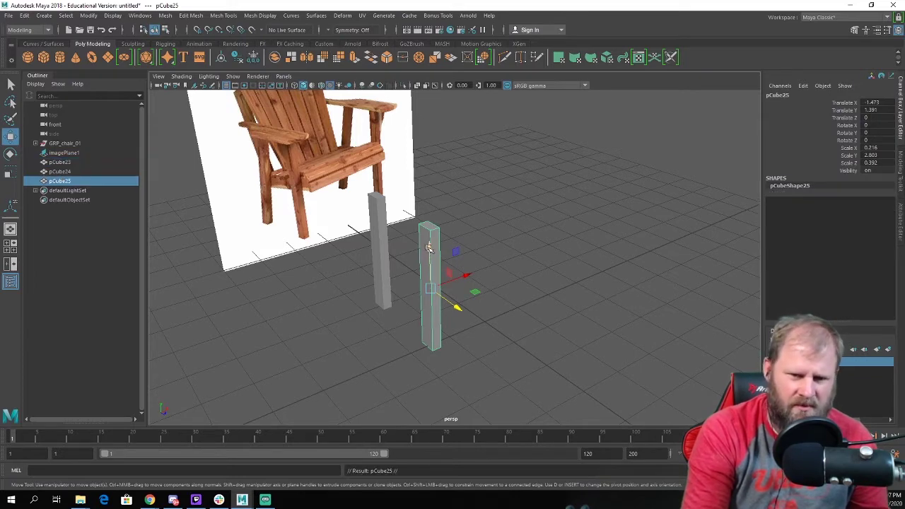
pyautogui.moveTo(428, 247); pyautogui.dragTo(428, 173)
pyautogui.scroll(3, 523, 293)
pyautogui.press('e')
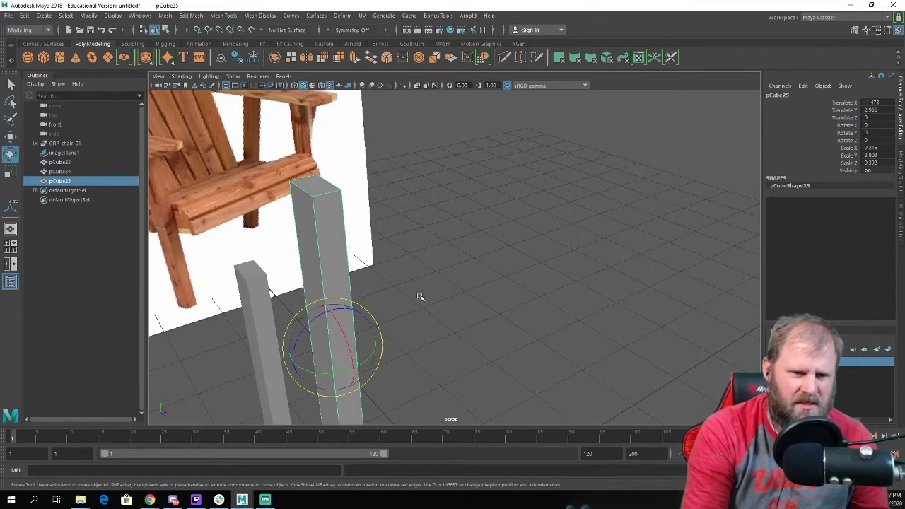
pyautogui.keyDown('alt'); pyautogui.moveTo(419, 297); pyautogui.dragTo(508, 242); pyautogui.keyUp('alt')
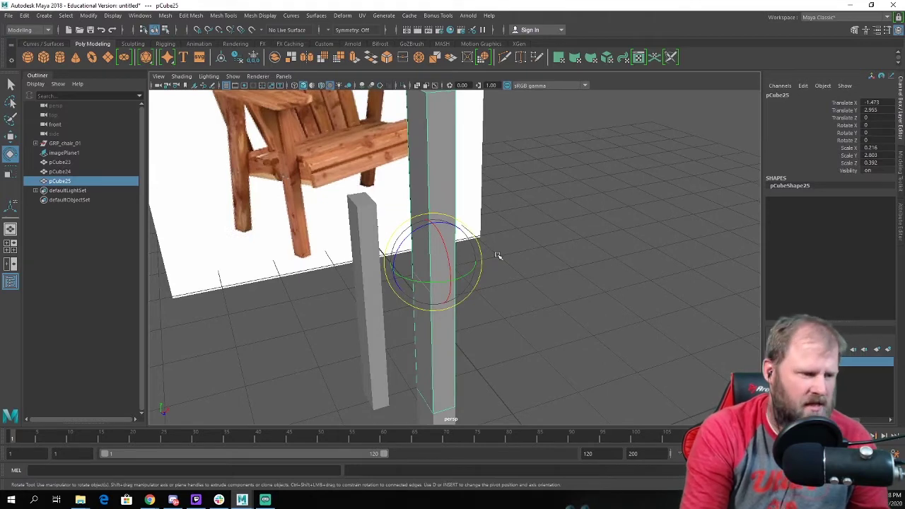
pyautogui.press('w')
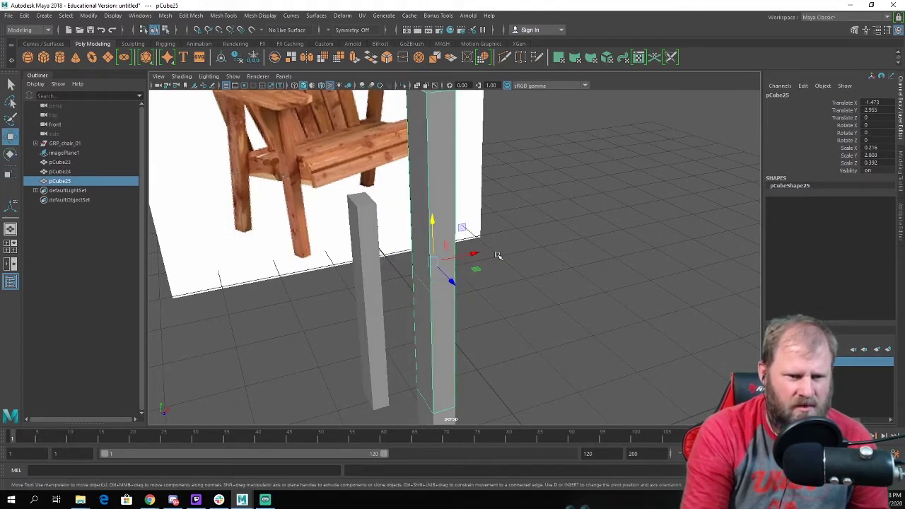
pyautogui.press('e')
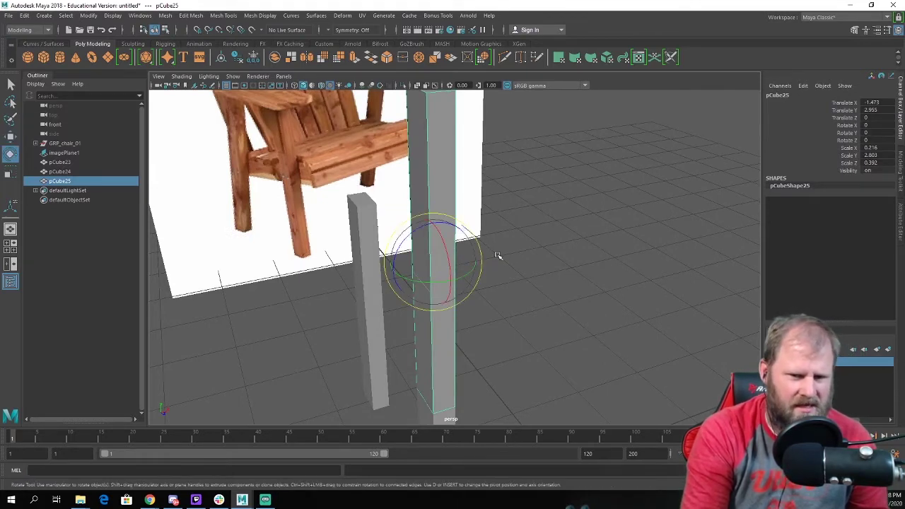
pyautogui.press('r')
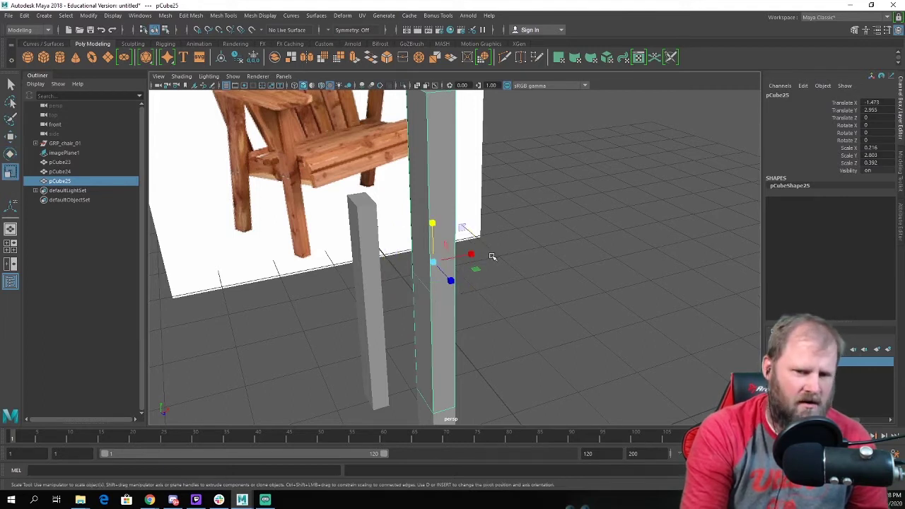
pyautogui.press('w')
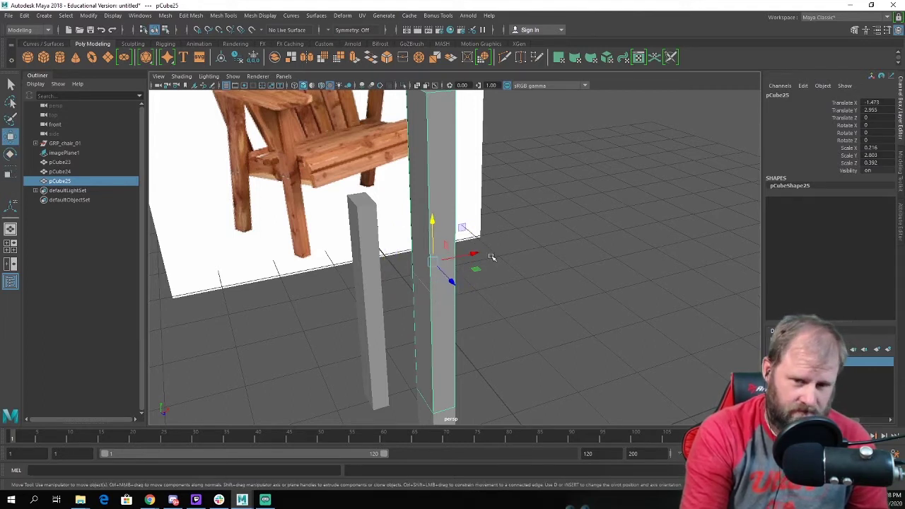
pyautogui.press('e')
pyautogui.press('r')
pyautogui.press('w')
pyautogui.press('e')
pyautogui.press('r')
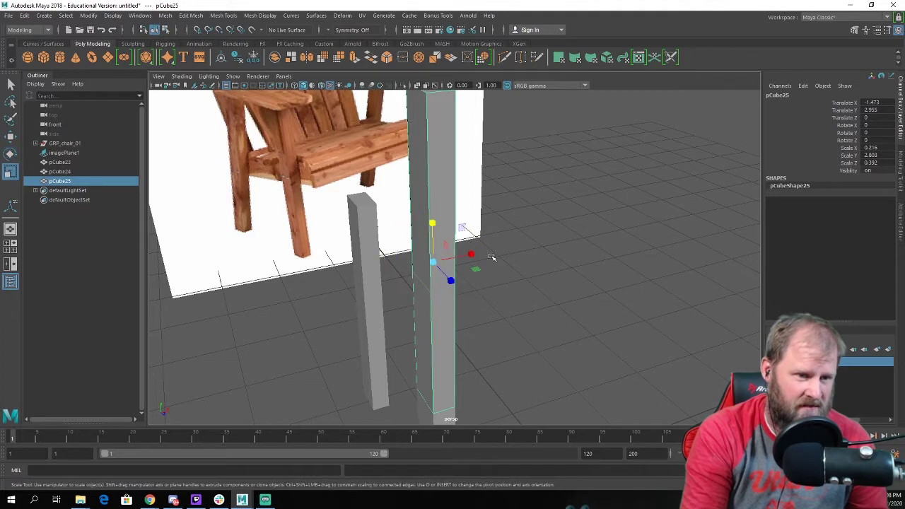
pyautogui.press('w')
pyautogui.press('e')
pyautogui.press('r')
pyautogui.press('w')
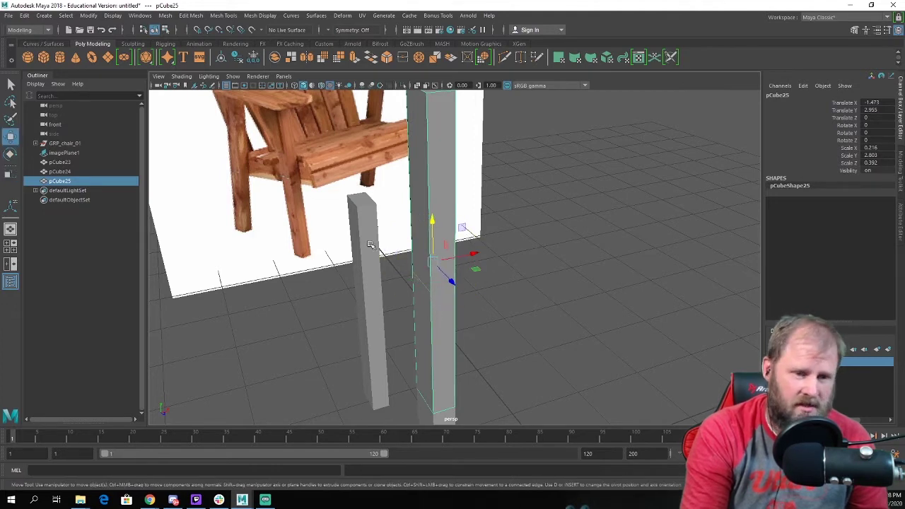
pyautogui.press('e')
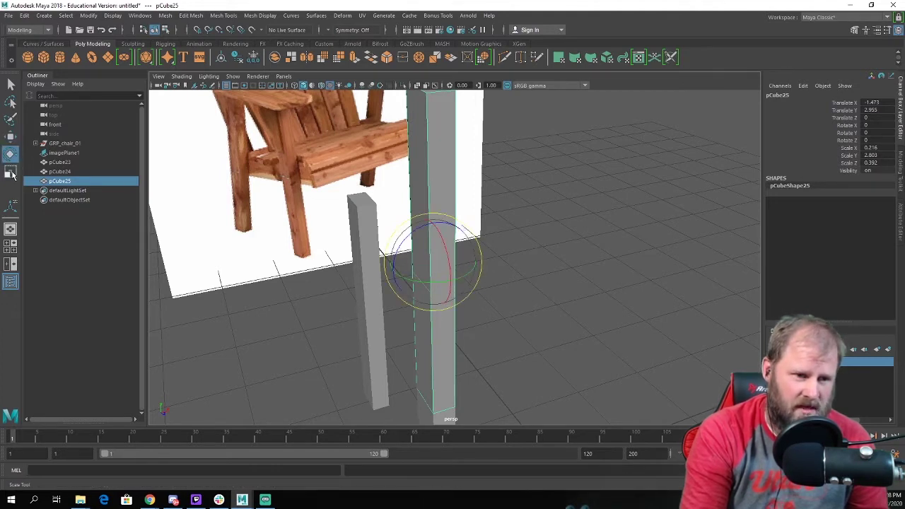
pyautogui.press('r')
pyautogui.click(10, 154)
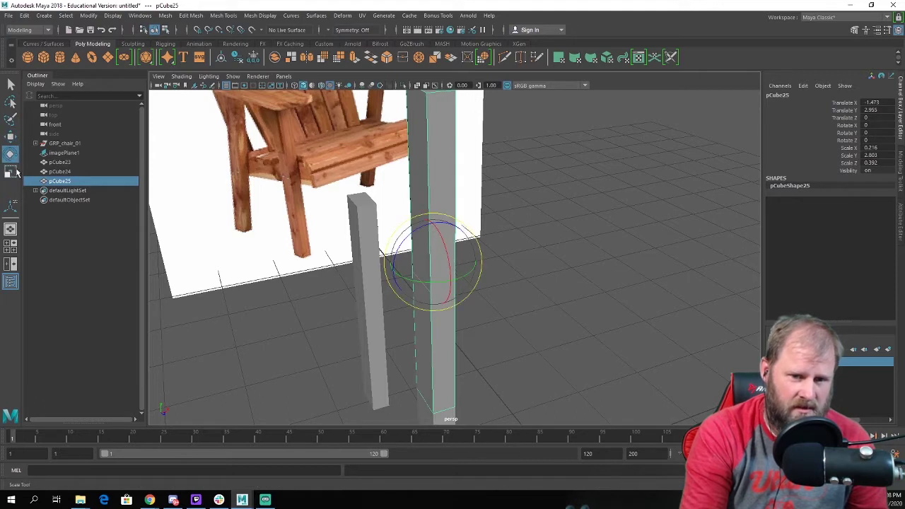
pyautogui.click(10, 136)
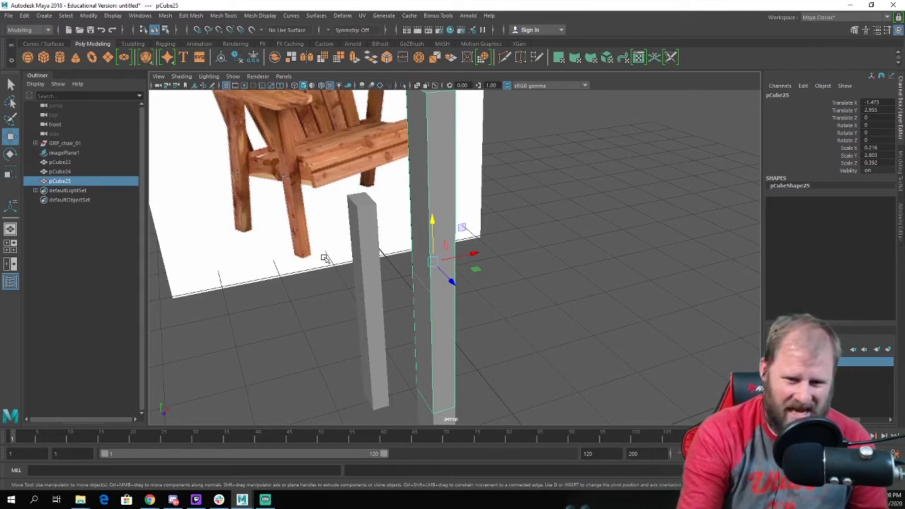
# Rotate the raised copy 90 degrees on X so it lies horizontally across the top of the front leg.
pyautogui.press('e')
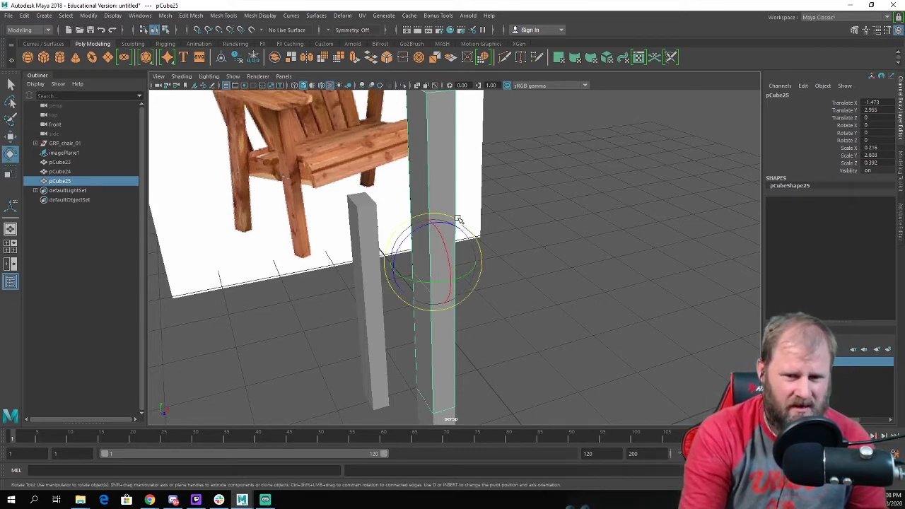
pyautogui.keyDown('alt'); pyautogui.moveTo(490, 233); pyautogui.dragTo(528, 232); pyautogui.keyUp('alt')
pyautogui.press('f')
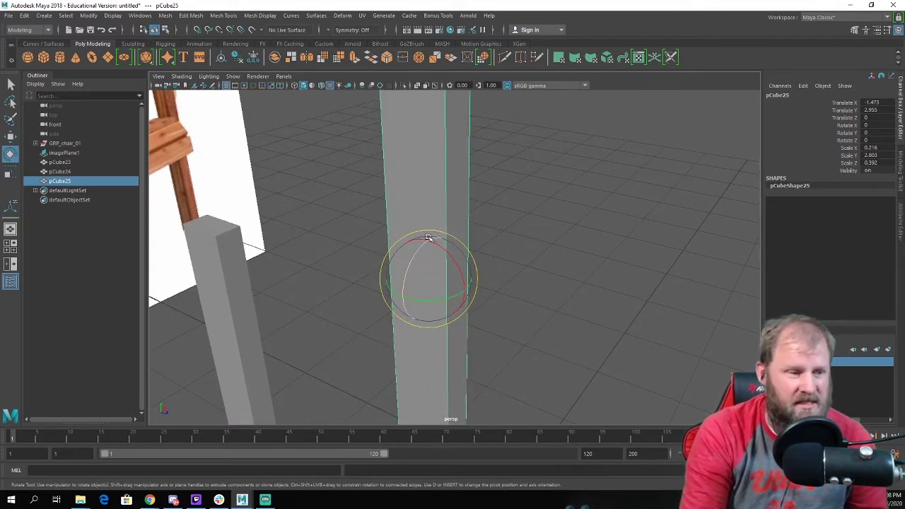
pyautogui.scroll(-4, 427, 237)
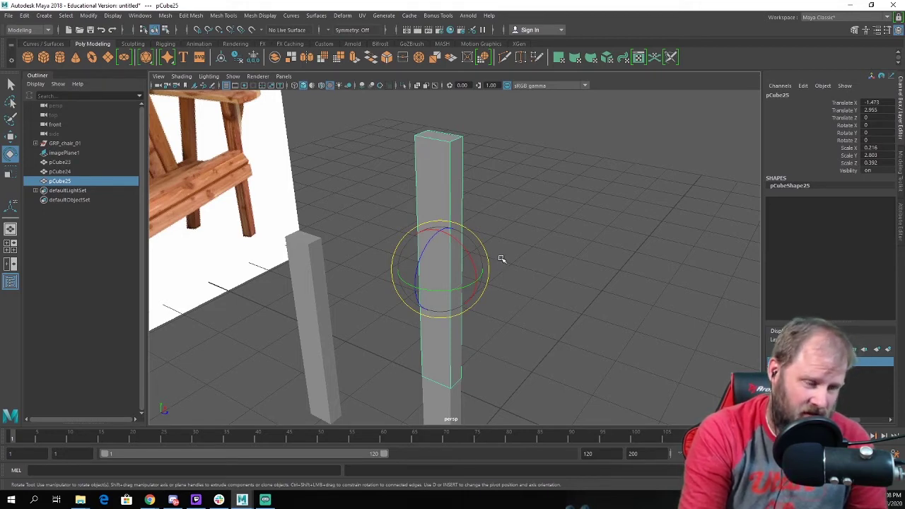
pyautogui.click(456, 239)
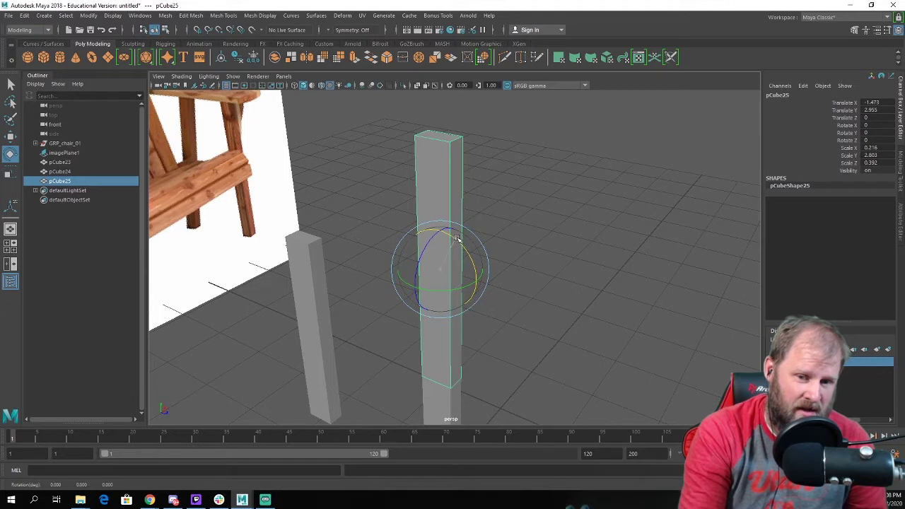
pyautogui.moveTo(456, 239)
pyautogui.mouseDown()
pyautogui.moveTo(486, 277)
pyautogui.moveTo(478, 251)
pyautogui.moveTo(495, 288)
pyautogui.mouseUp()
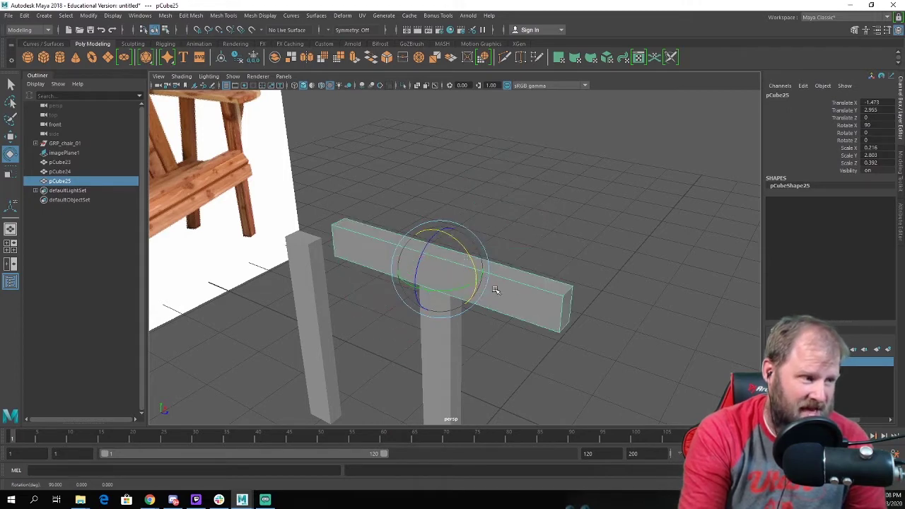
# Turn the horizontal piece into a flat armrest board by widening it on X and thinning it to about 0.092 on Z scale.
pyautogui.moveTo(587, 248)
pyautogui.keyDown('alt'); pyautogui.mouseDown()
pyautogui.moveTo(558, 234)
pyautogui.moveTo(578, 260)
pyautogui.mouseUp(); pyautogui.keyUp('alt')
pyautogui.press('r')
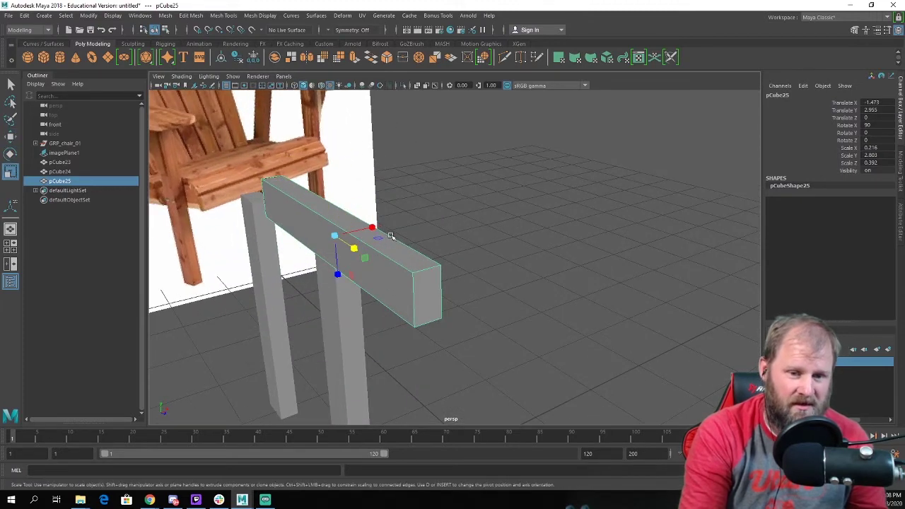
pyautogui.moveTo(336, 267); pyautogui.dragTo(426, 271)
pyautogui.press('w')
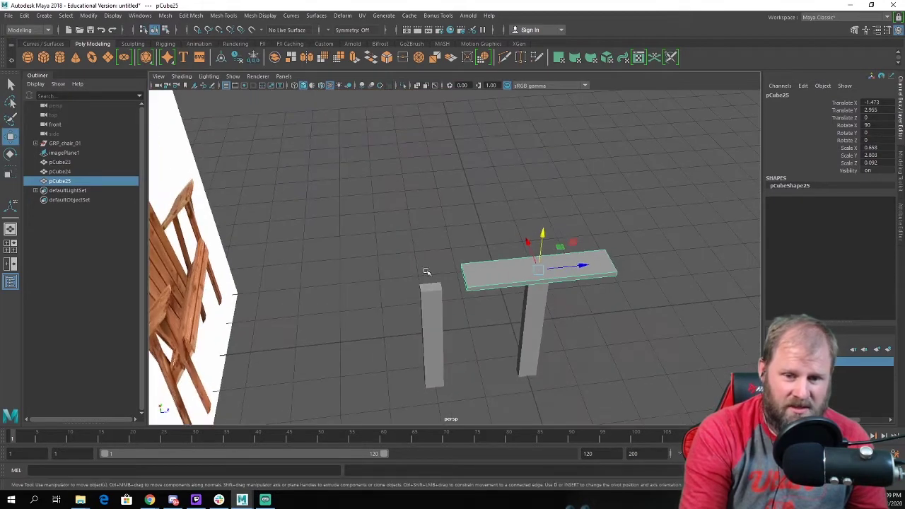
# Move the armrest back to about -1.266 on Z so it spans both legs, and lengthen it slightly.
pyautogui.moveTo(581, 265); pyautogui.dragTo(502, 273)
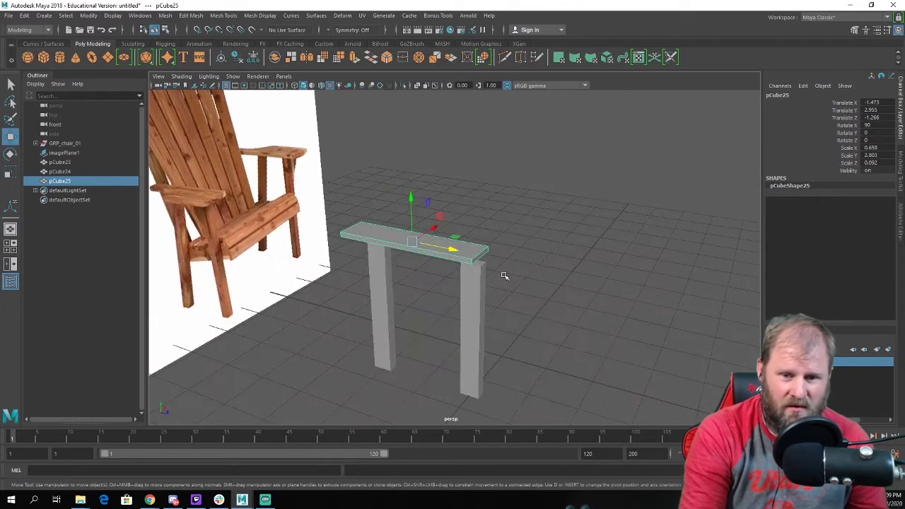
pyautogui.press('r')
pyautogui.moveTo(445, 249); pyautogui.dragTo(461, 253)
pyautogui.press('w')
pyautogui.click(500, 208)
pyautogui.keyDown('alt'); pyautogui.moveTo(500, 208); pyautogui.dragTo(140, 207); pyautogui.keyUp('alt')
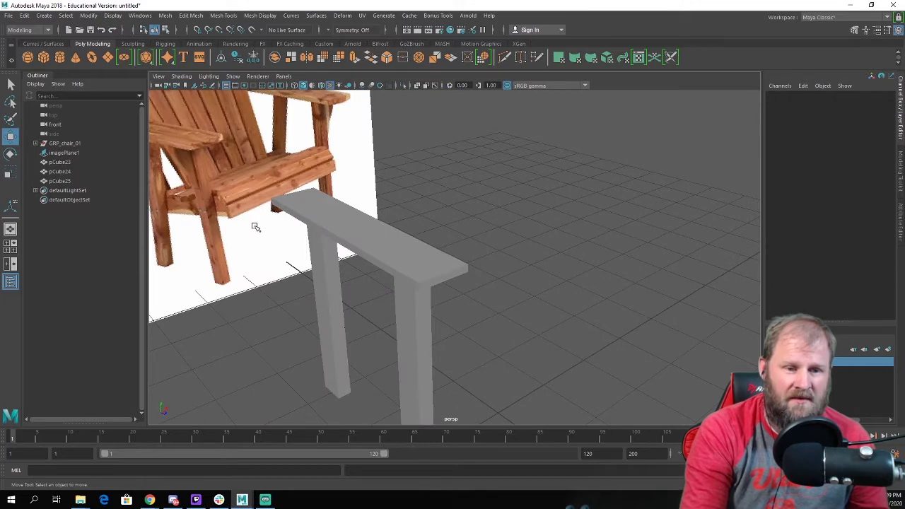
# Duplicate a leg and place the copy between the front and rear legs at about -0.979 on Z.
pyautogui.keyDown('alt'); pyautogui.moveTo(255, 227); pyautogui.dragTo(370, 211); pyautogui.keyUp('alt')
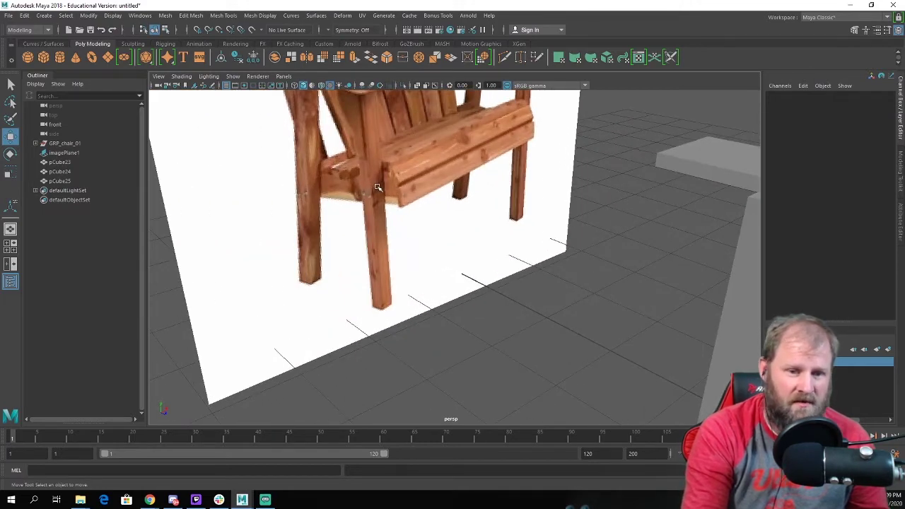
pyautogui.scroll(-5, 510, 260)
pyautogui.keyDown('alt'); pyautogui.moveTo(523, 277); pyautogui.dragTo(430, 248, button='middle'); pyautogui.keyUp('alt')
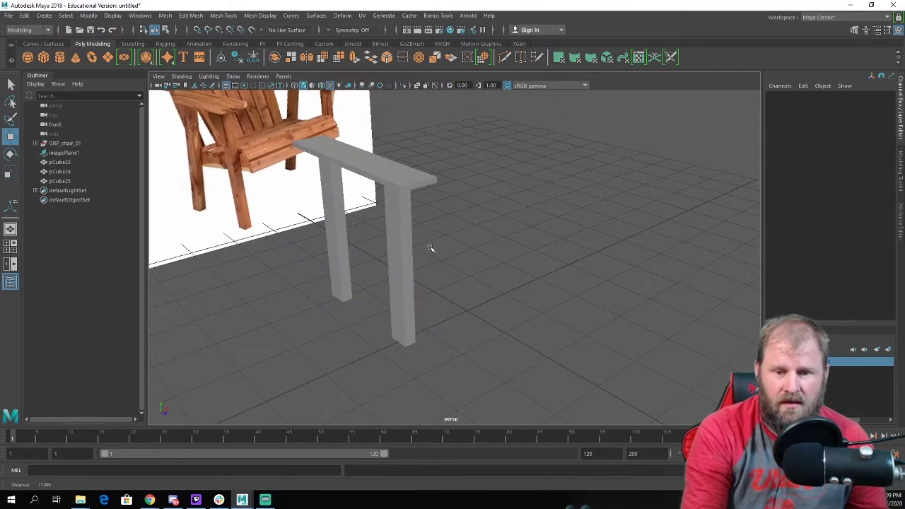
pyautogui.click(393, 251)
pyautogui.scroll(2, 466, 271)
pyautogui.keyDown('alt'); pyautogui.moveTo(390, 251); pyautogui.dragTo(400, 273); pyautogui.keyUp('alt')
pyautogui.hotkey('ctrl', 'd')
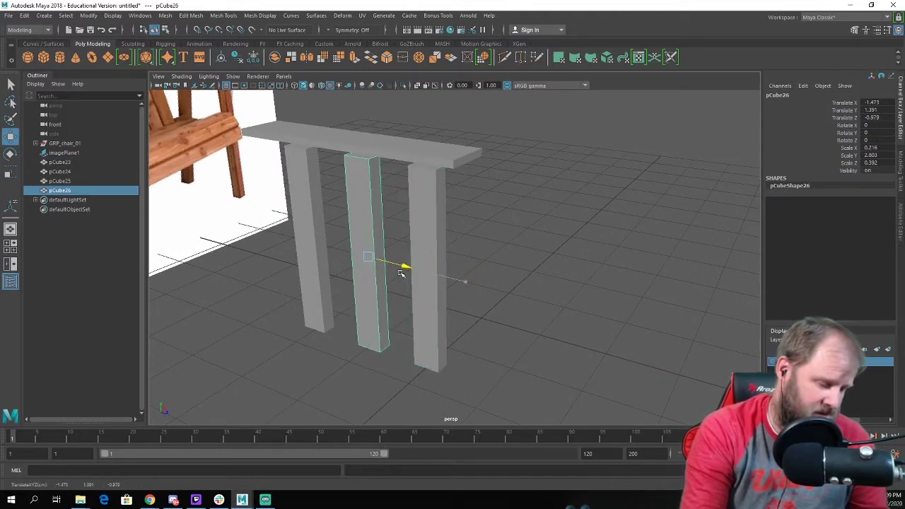
pyautogui.press('f')
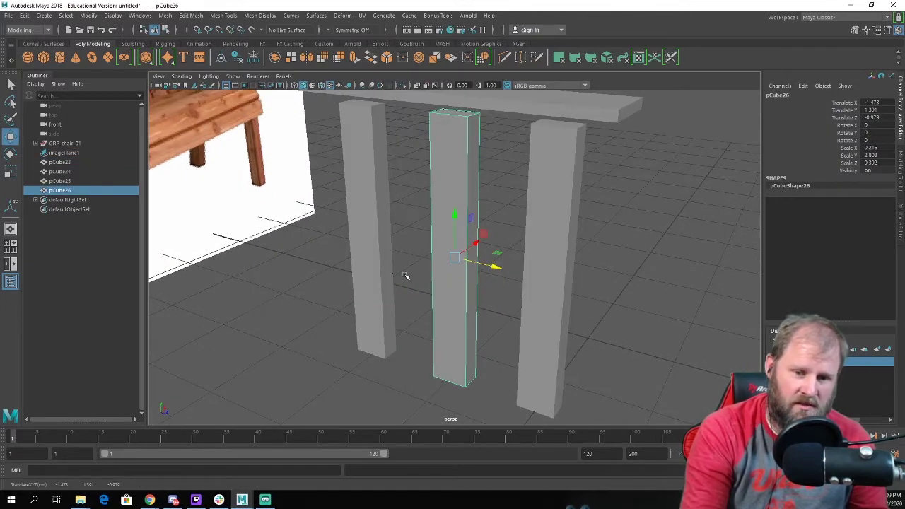
# Rotate the middle leg copy -90 degrees on X to make a horizontal side rail.
pyautogui.press('r')
pyautogui.scroll(-3, 420, 278)
pyautogui.keyDown('alt'); pyautogui.moveTo(441, 266); pyautogui.dragTo(410, 276, button='middle'); pyautogui.keyUp('alt')
pyautogui.press('e')
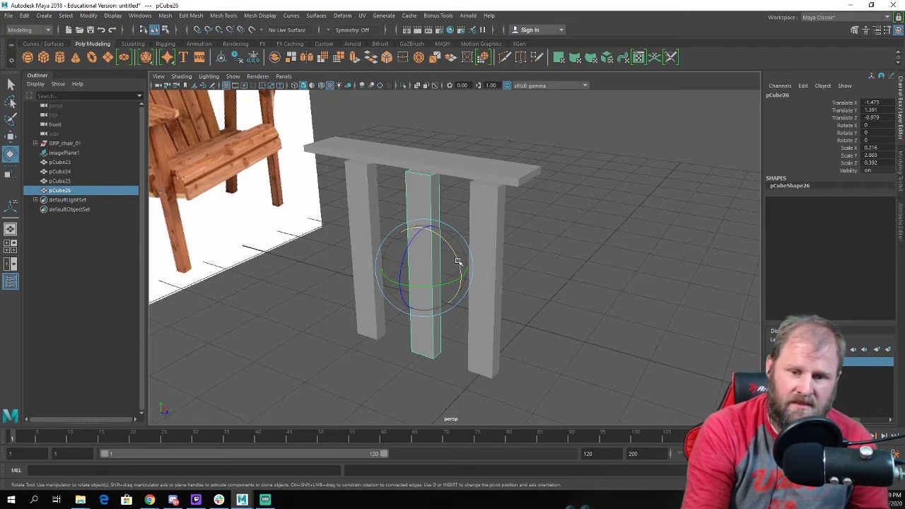
pyautogui.moveTo(457, 263); pyautogui.dragTo(382, 215)
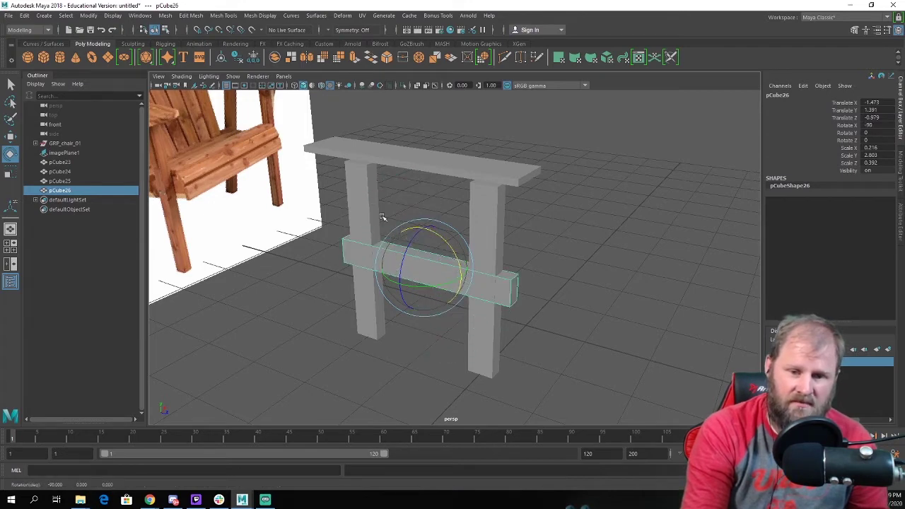
pyautogui.press('w')
# Position the side rail against the inner side of the legs, at about -1.26 on X and 1.617 on Y.
pyautogui.keyDown('alt'); pyautogui.moveTo(452, 266); pyautogui.dragTo(400, 253); pyautogui.keyUp('alt')
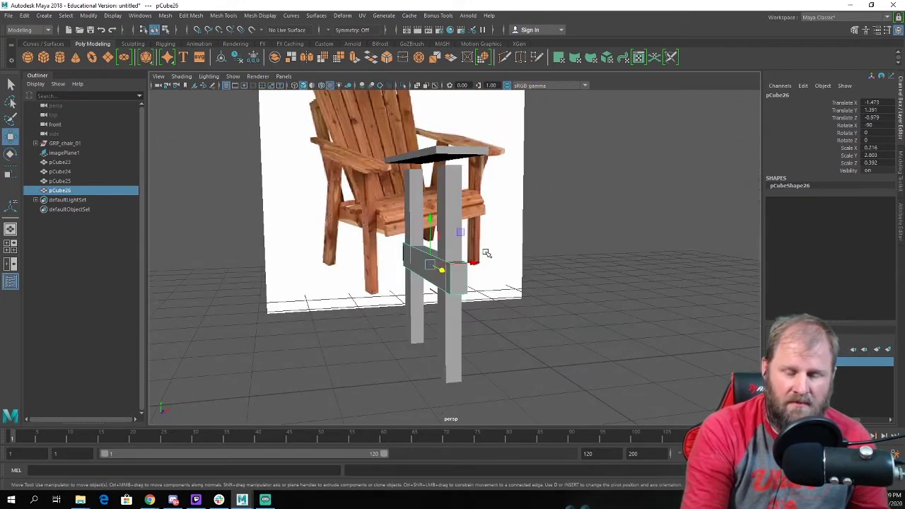
pyautogui.press('space')
pyautogui.press('space')
pyautogui.scroll(3, 416, 284)
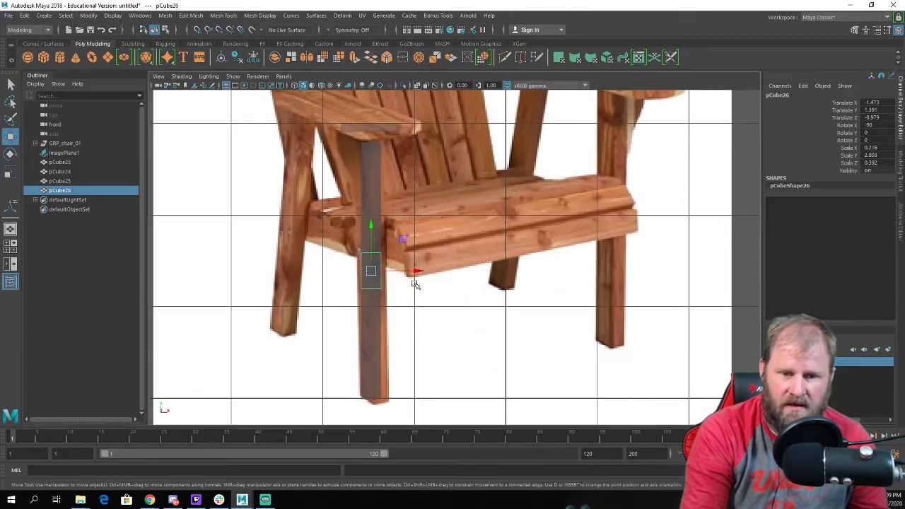
pyautogui.moveTo(419, 271); pyautogui.dragTo(440, 266)
pyautogui.moveTo(394, 227); pyautogui.dragTo(400, 206)
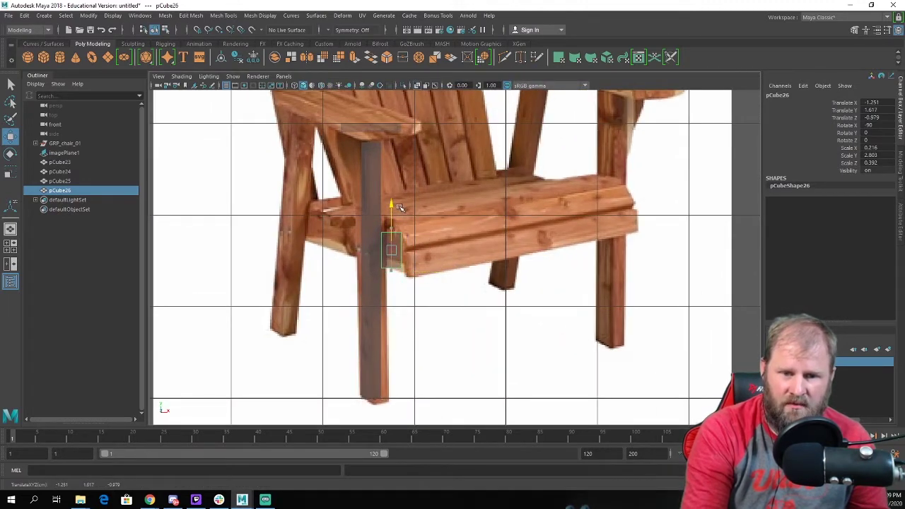
pyautogui.press('space')
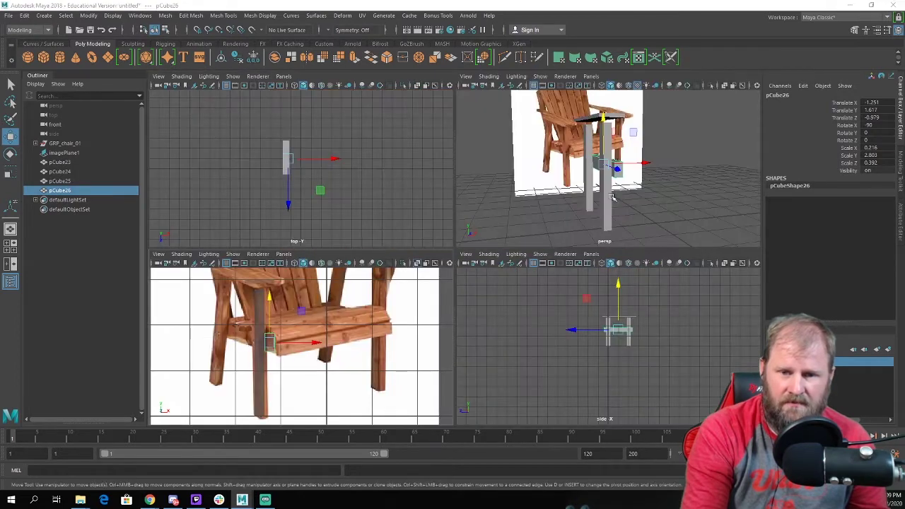
pyautogui.press('space')
pyautogui.keyDown('alt'); pyautogui.moveTo(515, 224); pyautogui.dragTo(507, 275); pyautogui.keyUp('alt')
pyautogui.moveTo(489, 242); pyautogui.dragTo(354, 235)
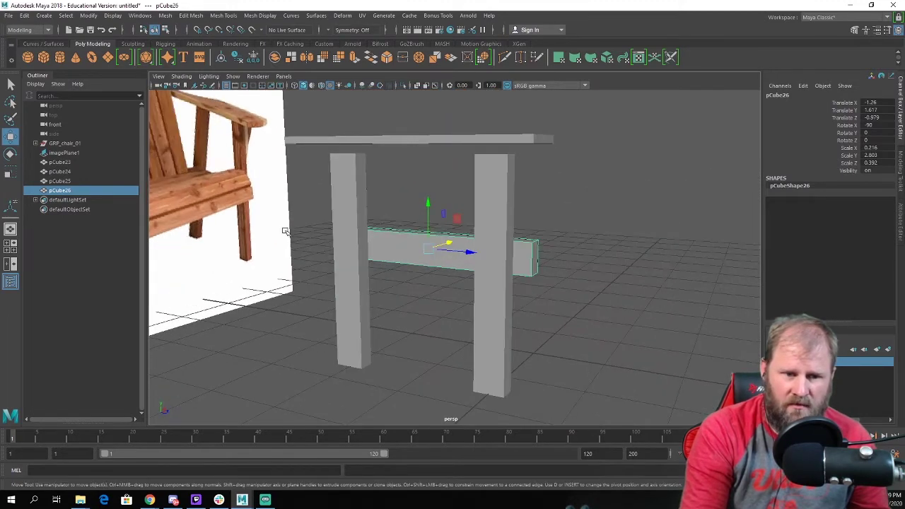
# Lengthen the side rail to about 3.129 on Y scale so it extends past the legs.
pyautogui.keyDown('alt'); pyautogui.moveTo(285, 231); pyautogui.dragTo(318, 228); pyautogui.keyUp('alt')
pyautogui.press('e')
pyautogui.press('r')
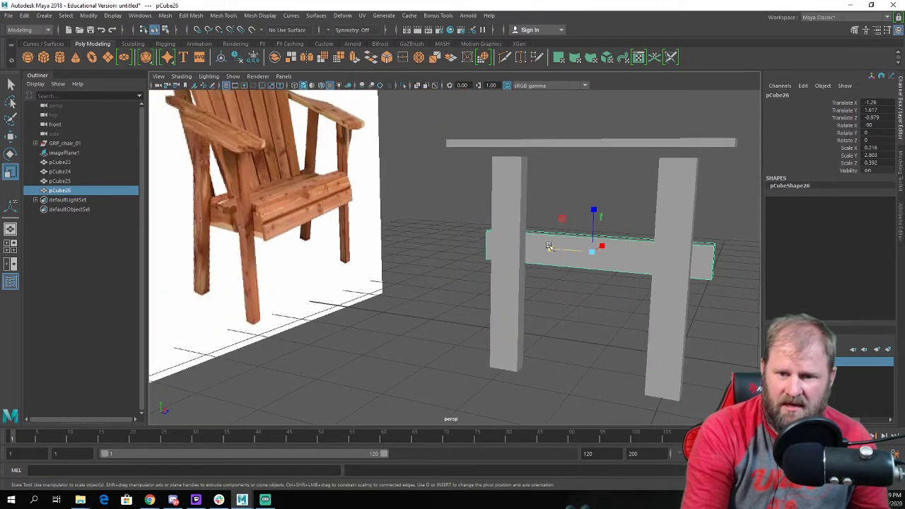
pyautogui.moveTo(549, 247); pyautogui.dragTo(632, 278)
pyautogui.press('w')
pyautogui.click(626, 272)
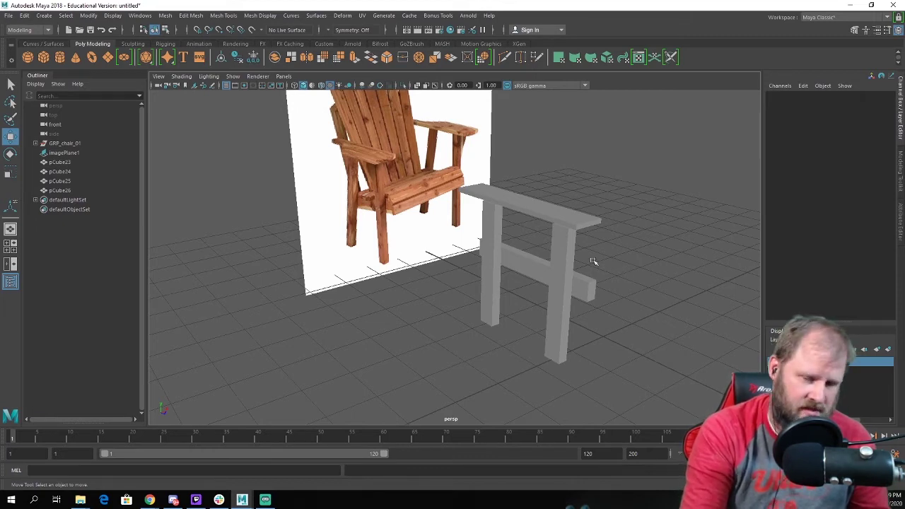
# Duplicate the side rail, rotate the copy 90 degrees on Y and place it across the front at about -0.662 on X and 1.609 on Z.
pyautogui.keyDown('alt'); pyautogui.moveTo(592, 262); pyautogui.dragTo(541, 254); pyautogui.keyUp('alt')
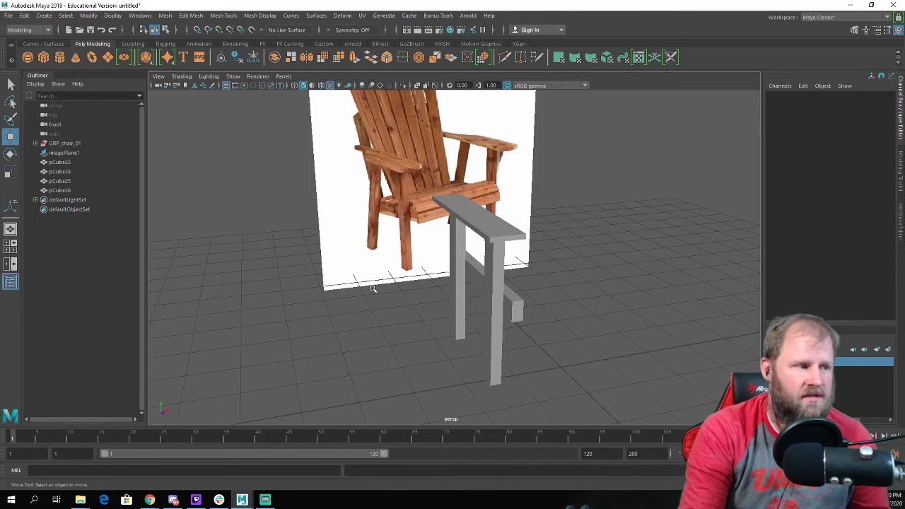
pyautogui.keyDown('alt'); pyautogui.moveTo(456, 237); pyautogui.dragTo(442, 289); pyautogui.keyUp('alt')
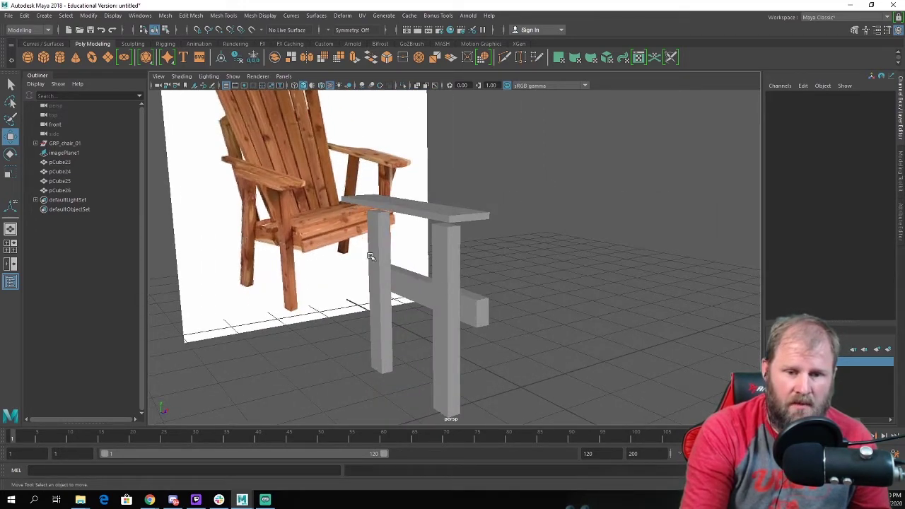
pyautogui.keyDown('alt'); pyautogui.moveTo(321, 239); pyautogui.dragTo(353, 233); pyautogui.keyUp('alt')
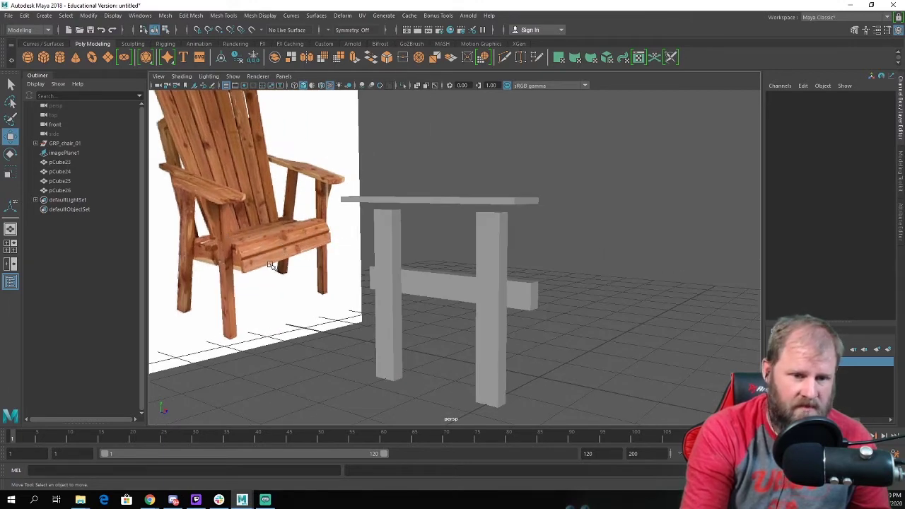
pyautogui.scroll(-3, 390, 271)
pyautogui.keyDown('alt'); pyautogui.moveTo(405, 285); pyautogui.dragTo(401, 312); pyautogui.keyUp('alt')
pyautogui.click(460, 308)
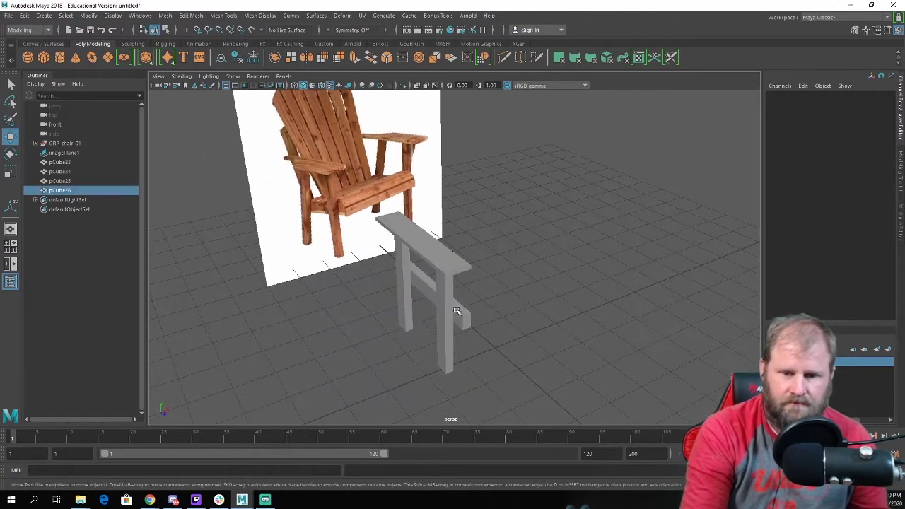
pyautogui.keyDown('alt'); pyautogui.moveTo(458, 303); pyautogui.dragTo(333, 265, button='middle'); pyautogui.keyUp('alt')
pyautogui.moveTo(370, 262)
pyautogui.keyDown('shift'); pyautogui.mouseDown()
pyautogui.moveTo(427, 325)
pyautogui.moveTo(335, 297)
pyautogui.moveTo(348, 321)
pyautogui.moveTo(408, 304)
pyautogui.moveTo(357, 304)
pyautogui.moveTo(364, 280)
pyautogui.mouseUp(); pyautogui.keyUp('shift')
pyautogui.press('e')
pyautogui.press('w')
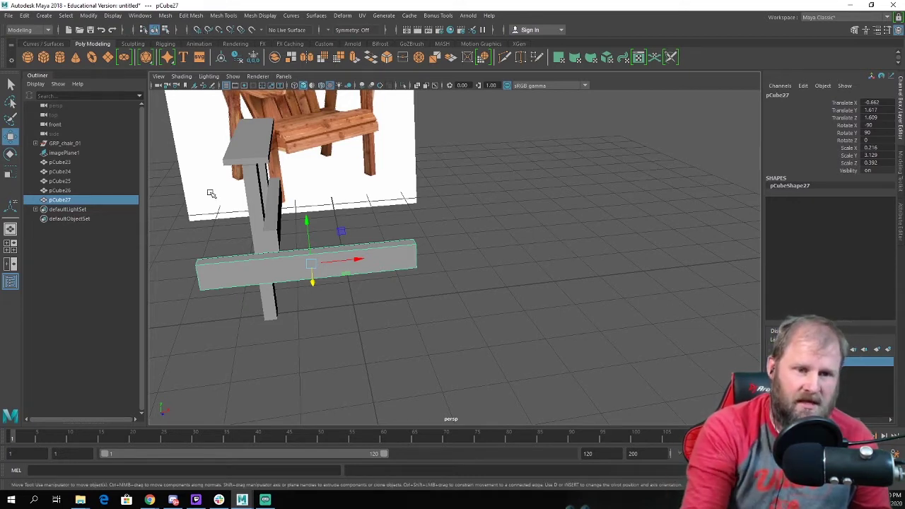
# Center the front crossbar at 0 on X using grid snapping.
pyautogui.click(198, 31)
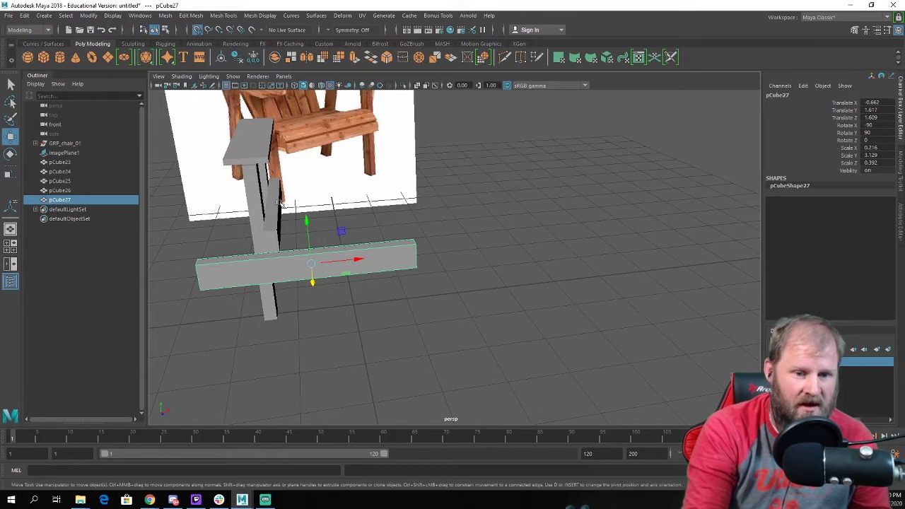
pyautogui.moveTo(366, 262); pyautogui.dragTo(379, 306)
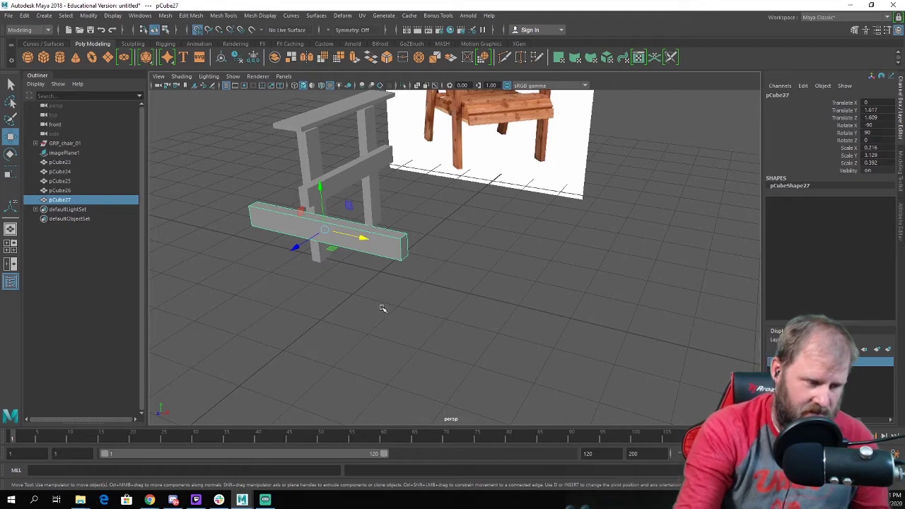
pyautogui.keyDown('alt'); pyautogui.moveTo(381, 306); pyautogui.dragTo(340, 292); pyautogui.keyUp('alt')
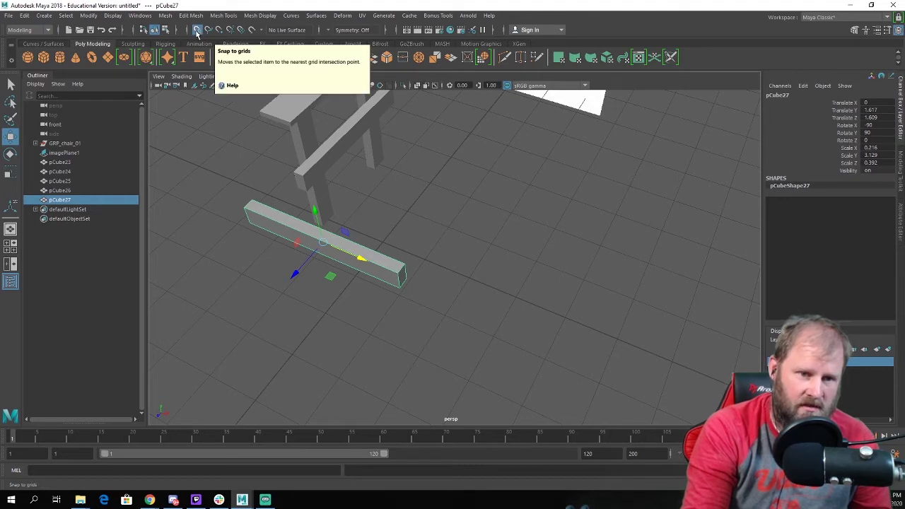
# Move the front crossbar back to about 0.616 on Z, up to the end of the side rail.
pyautogui.keyDown('alt'); pyautogui.moveTo(375, 264); pyautogui.dragTo(380, 263); pyautogui.keyUp('alt')
pyautogui.keyDown('alt'); pyautogui.moveTo(379, 262); pyautogui.dragTo(460, 332, button='right'); pyautogui.keyUp('alt')
pyautogui.keyDown('alt'); pyautogui.moveTo(460, 333); pyautogui.dragTo(486, 250, button='middle'); pyautogui.keyUp('alt')
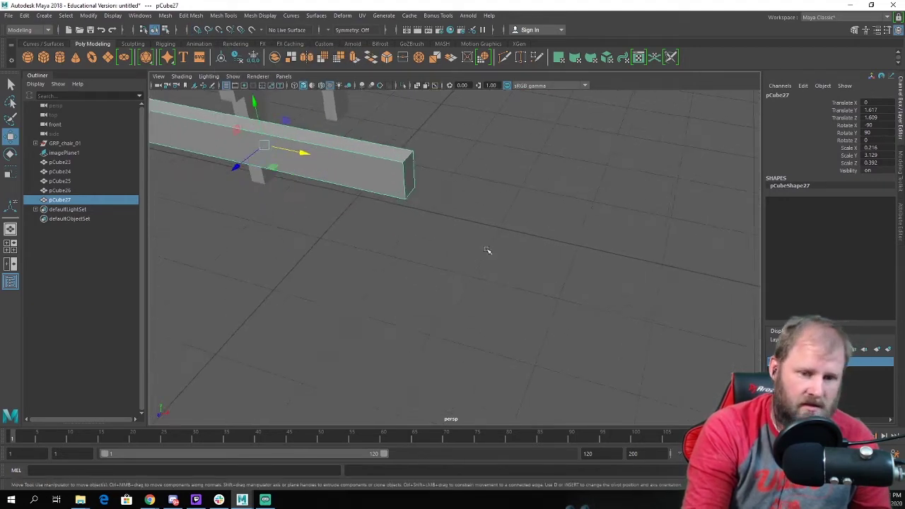
pyautogui.keyDown('alt'); pyautogui.moveTo(332, 244); pyautogui.dragTo(414, 249); pyautogui.keyUp('alt')
pyautogui.keyDown('alt'); pyautogui.moveTo(414, 249); pyautogui.dragTo(381, 251, button='right'); pyautogui.keyUp('alt')
pyautogui.keyDown('alt'); pyautogui.moveTo(382, 250); pyautogui.dragTo(425, 242); pyautogui.keyUp('alt')
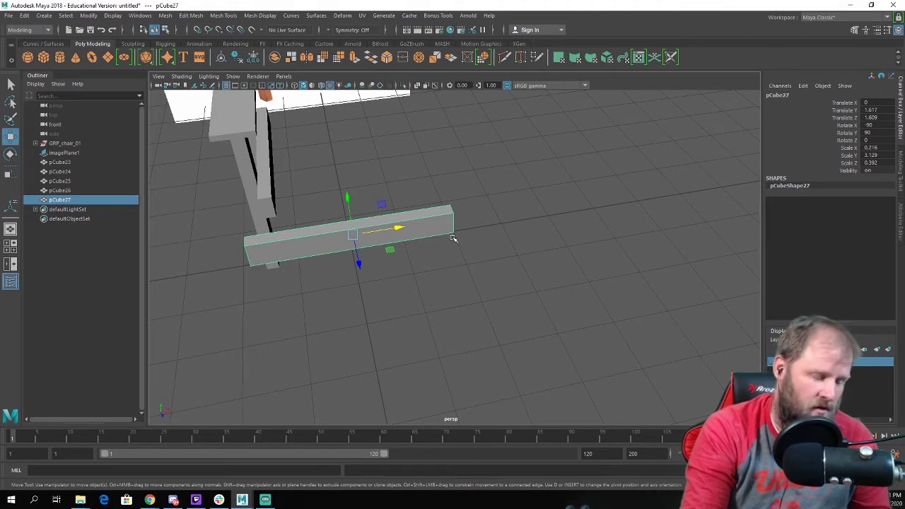
pyautogui.press('x')
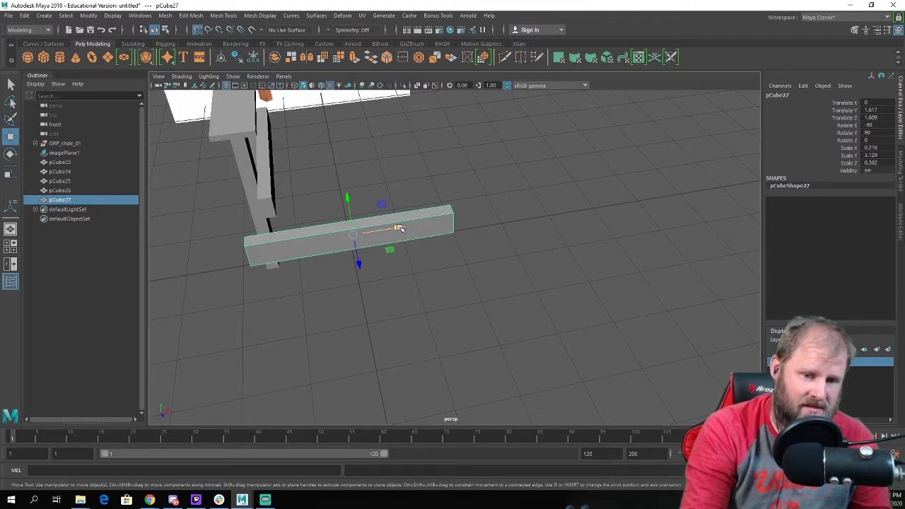
pyautogui.moveTo(400, 228); pyautogui.dragTo(347, 309)
# Lower the front crossbar to about 1.505 on Y in the front view, following the reference seat board.
pyautogui.press('space')
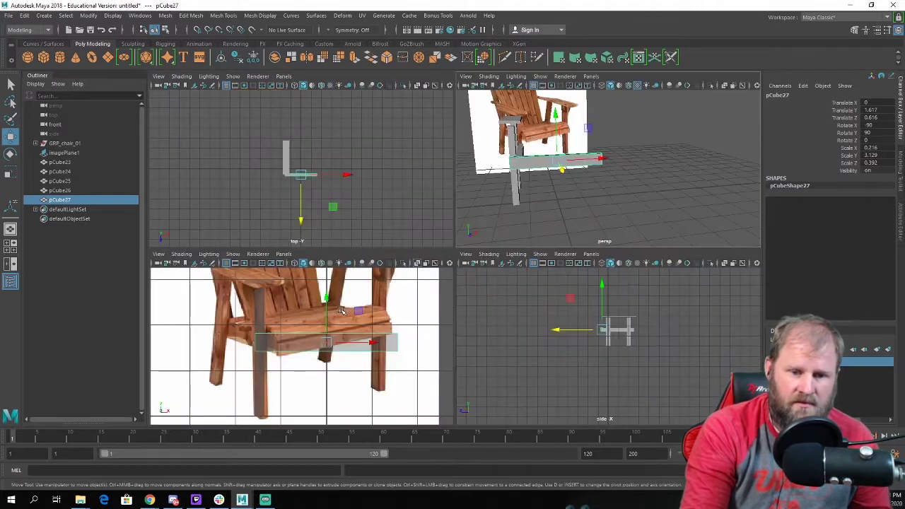
pyautogui.press('space')
pyautogui.scroll(1, 339, 309)
pyautogui.moveTo(513, 204); pyautogui.dragTo(514, 239)
pyautogui.press('t')
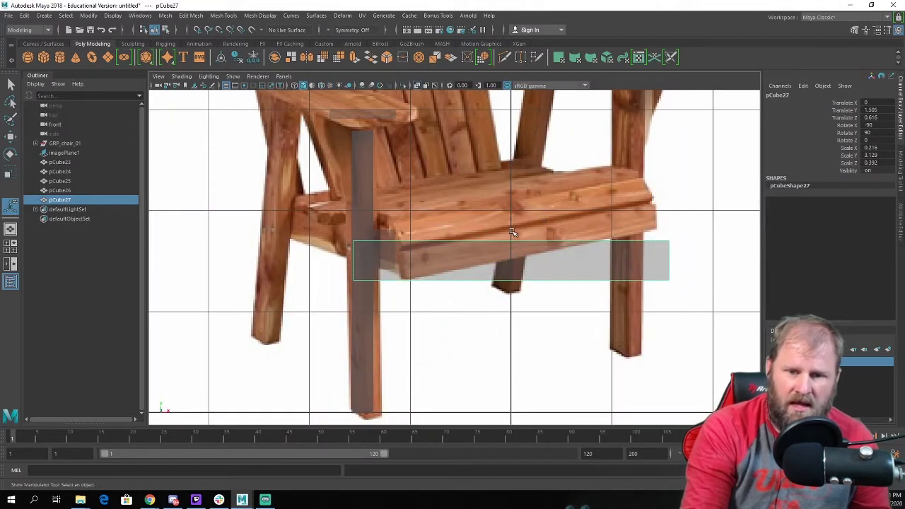
# Reduce the front crossbar's height to about 0.235 on Z scale and lower it to about 1.468 on Y.
pyautogui.press('w')
pyautogui.press('e')
pyautogui.press('r')
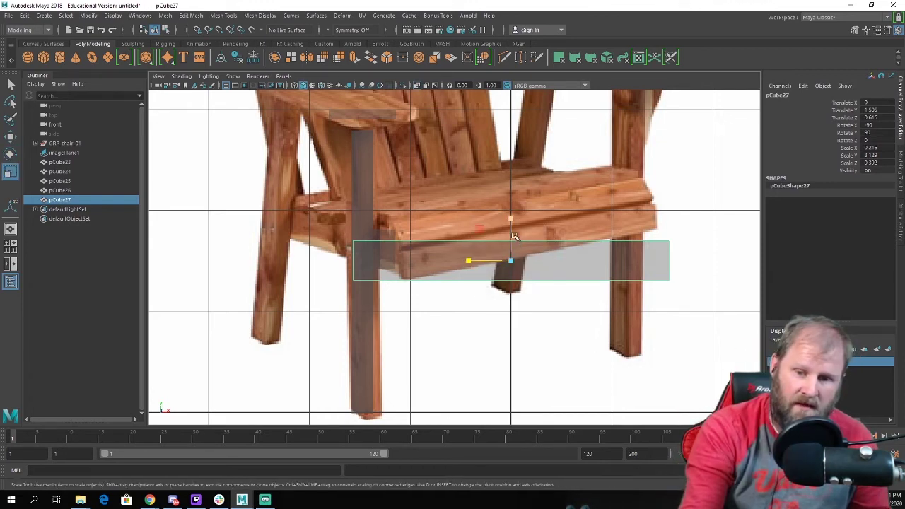
pyautogui.moveTo(511, 217); pyautogui.dragTo(511, 229)
pyautogui.press('w')
pyautogui.press('e')
pyautogui.press('r')
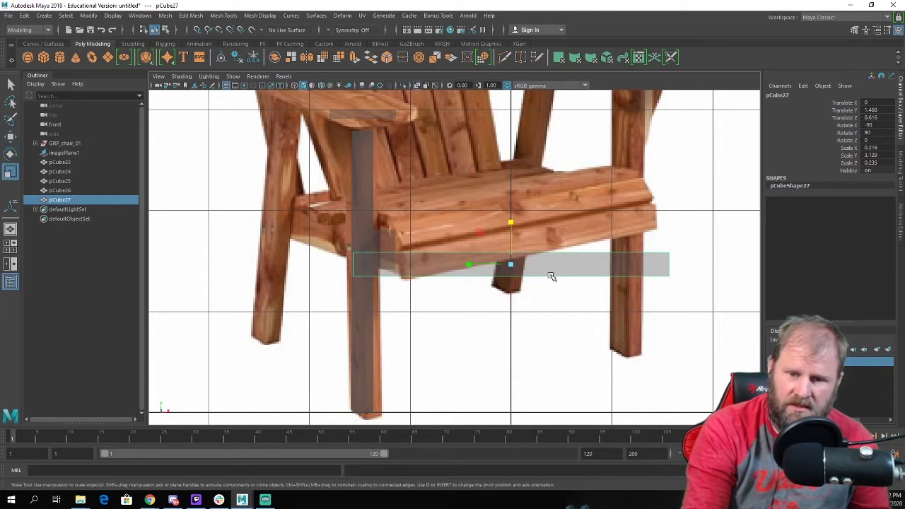
# Shorten the front crossbar to about 2.89 on Y scale and raise it to about 1.473 on Y.
pyautogui.moveTo(466, 264); pyautogui.dragTo(469, 264)
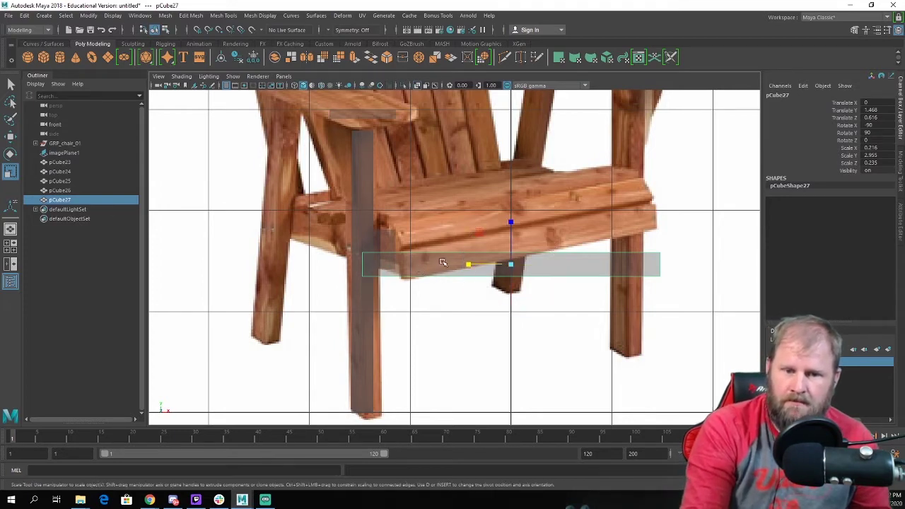
pyautogui.moveTo(467, 263); pyautogui.dragTo(469, 265)
pyautogui.press('w')
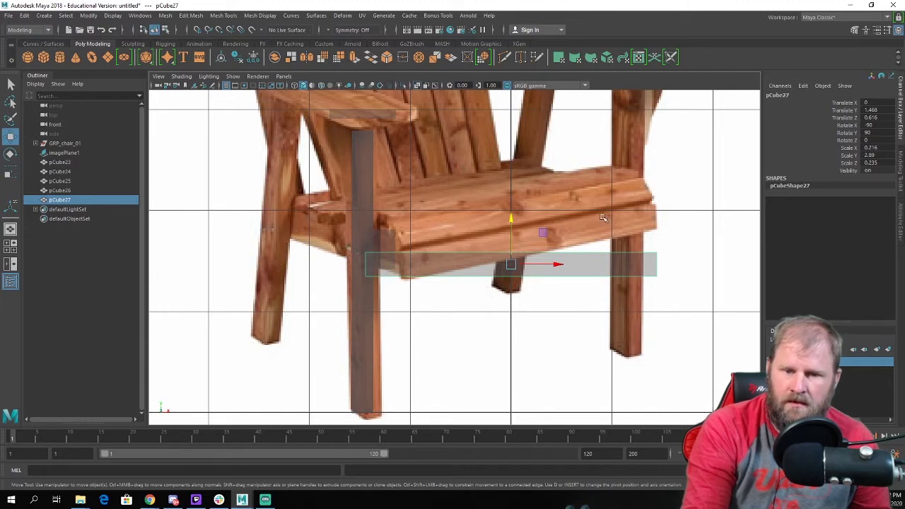
pyautogui.moveTo(512, 218); pyautogui.dragTo(515, 218)
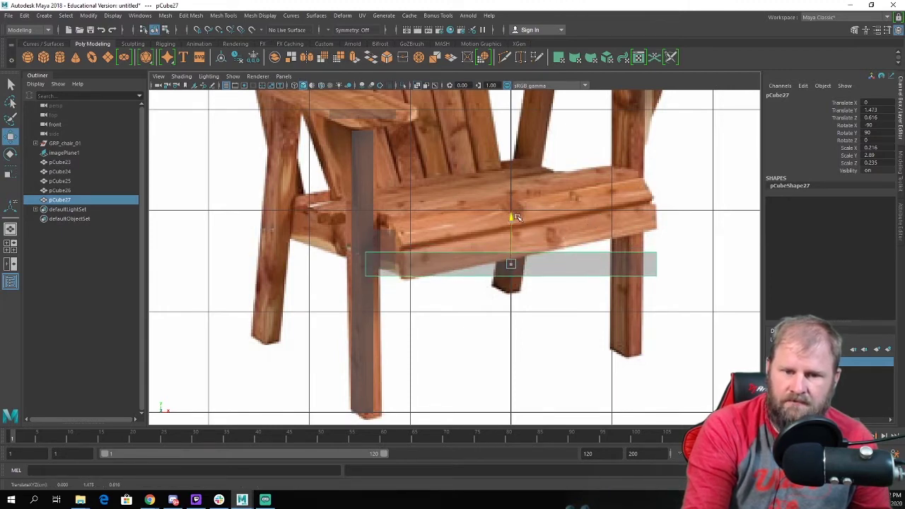
# Thin the front crossbar to about 0.101 on X scale and move it to about 0.648 on Z, against the side rail's end.
pyautogui.press('space')
pyautogui.press('space')
pyautogui.keyDown('alt'); pyautogui.moveTo(356, 231); pyautogui.dragTo(423, 277); pyautogui.keyUp('alt')
pyautogui.press('r')
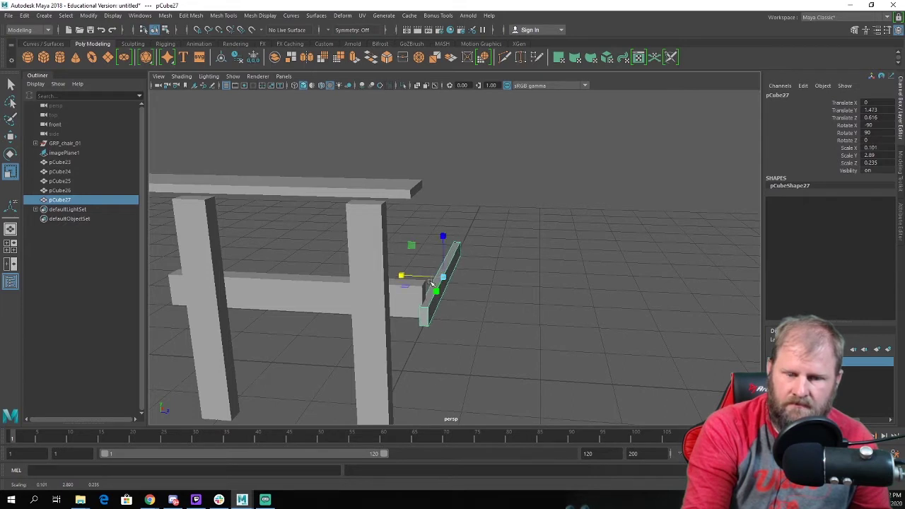
pyautogui.press('w')
pyautogui.moveTo(497, 280)
pyautogui.mouseDown()
pyautogui.moveTo(490, 265)
pyautogui.moveTo(520, 303)
pyautogui.moveTo(499, 285)
pyautogui.mouseUp()
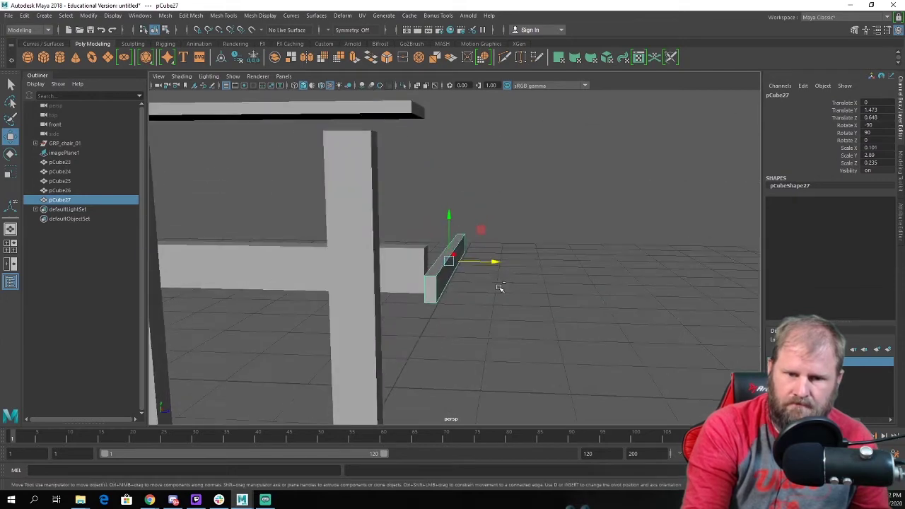
# Duplicate the front crossbar, raise the copy to about 1.733 on Y, tilt it to about 70.9 on Y rotation and shift it back.
pyautogui.hotkey('ctrl', 'd')
pyautogui.keyDown('alt'); pyautogui.moveTo(459, 227); pyautogui.dragTo(414, 202); pyautogui.keyUp('alt')
pyautogui.press('e')
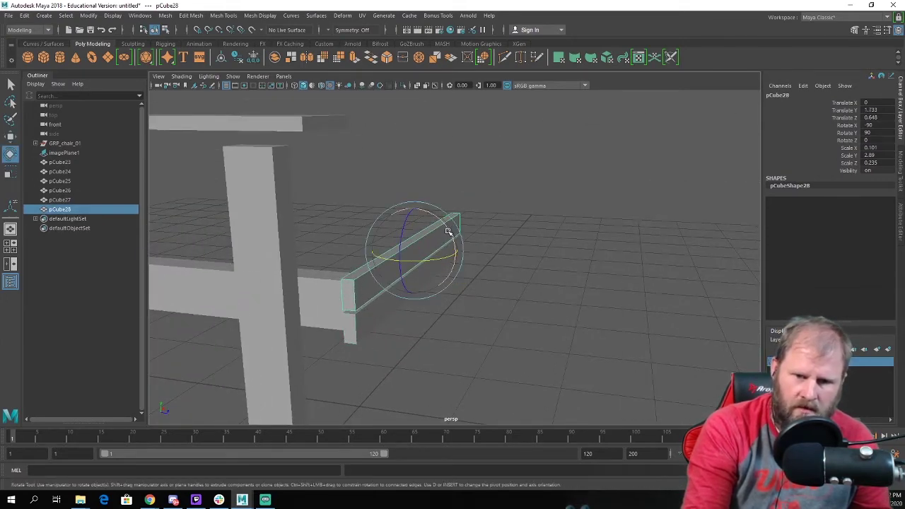
pyautogui.moveTo(448, 232); pyautogui.dragTo(467, 223)
pyautogui.press('w')
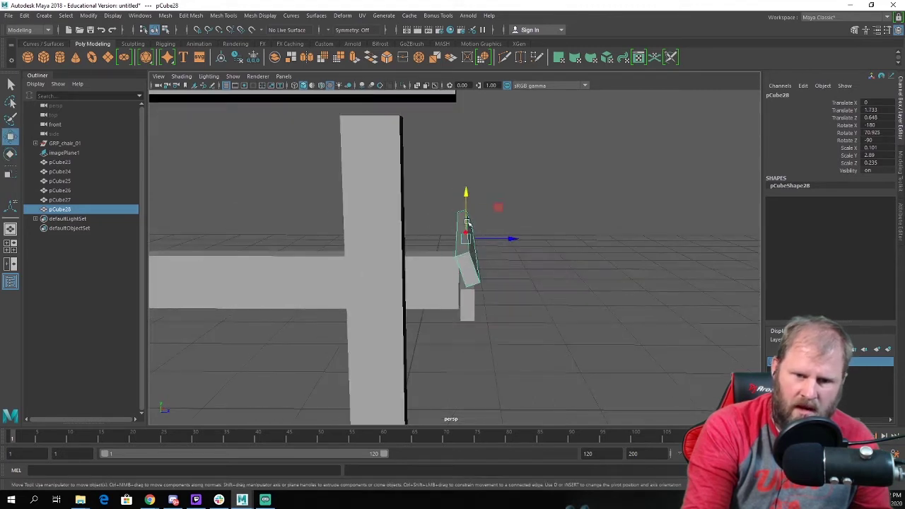
pyautogui.moveTo(519, 242); pyautogui.dragTo(467, 210)
# Duplicate the tilted board and lay the copy nearly flat at about -0.587 Y rotation, positioned at about 1.873 on Y and 0.362 on Z.
pyautogui.hotkey('ctrl', 'd')
pyautogui.press('e')
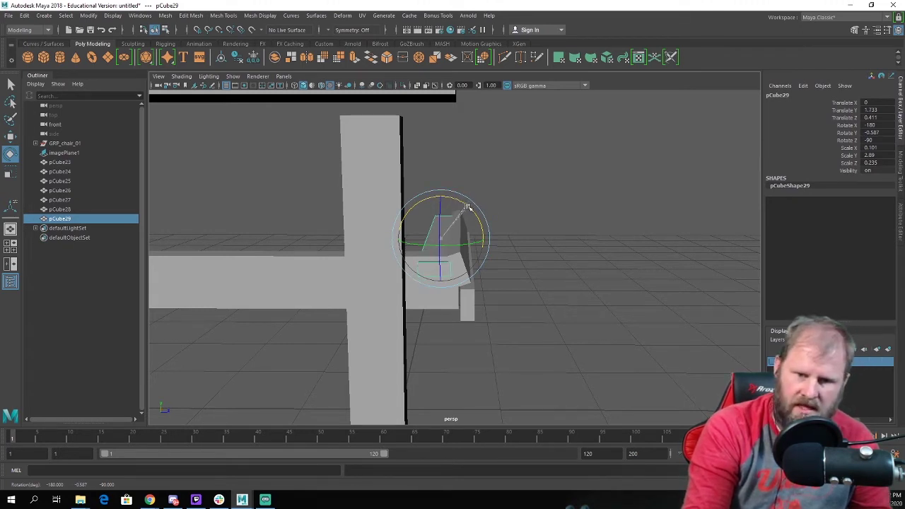
pyautogui.press('w')
pyautogui.moveTo(440, 191); pyautogui.dragTo(441, 179)
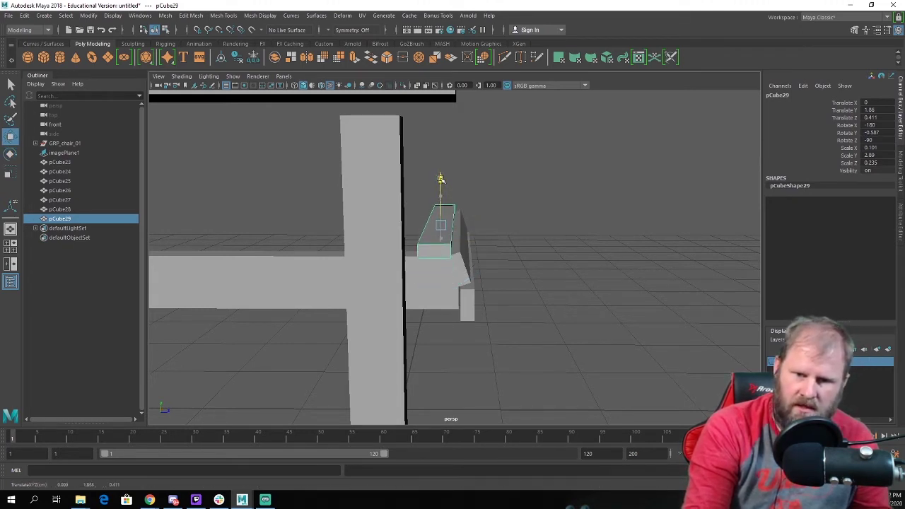
pyautogui.moveTo(490, 220); pyautogui.dragTo(485, 227)
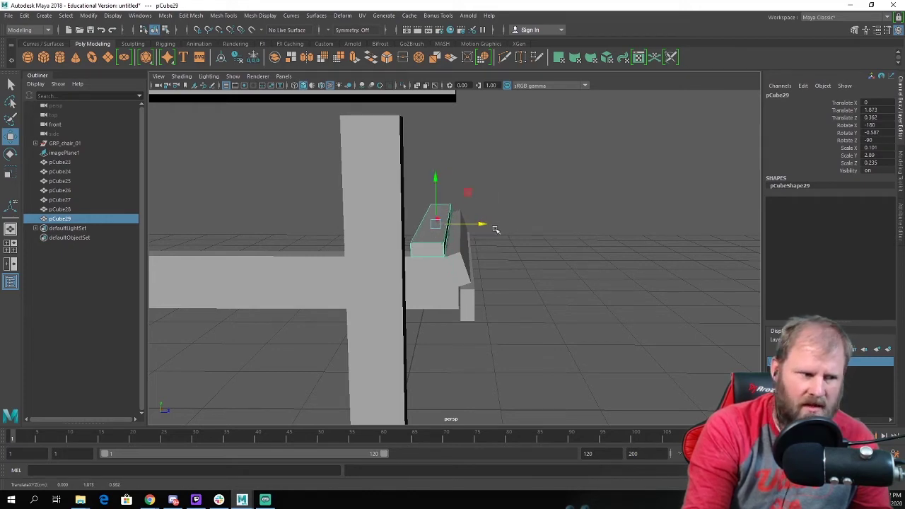
# Examine the front seat boards in the reference image and compare them with the modelled boards.
pyautogui.scroll(-5, 523, 191)
pyautogui.keyDown('alt'); pyautogui.moveTo(529, 188); pyautogui.dragTo(432, 214); pyautogui.keyUp('alt')
pyautogui.keyDown('alt'); pyautogui.moveTo(432, 215); pyautogui.dragTo(533, 303, button='middle'); pyautogui.keyUp('alt')
pyautogui.scroll(7, 533, 303)
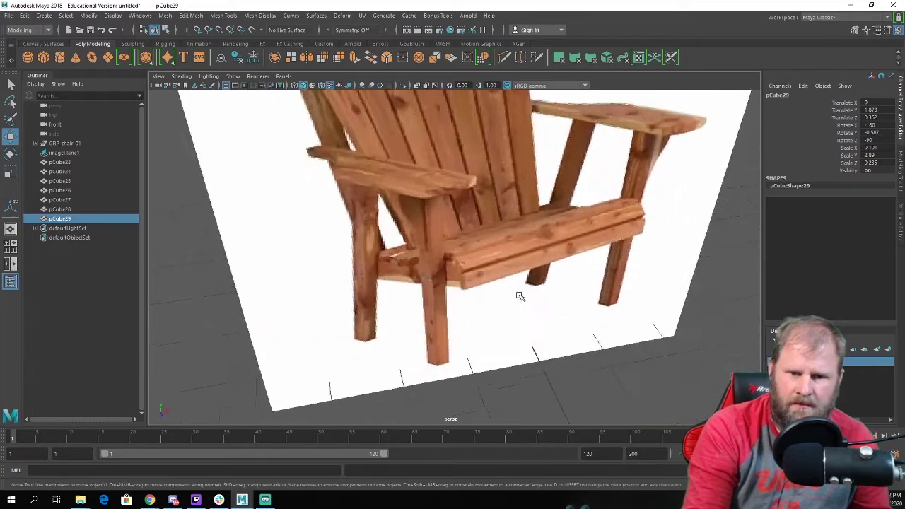
pyautogui.scroll(2, 449, 254)
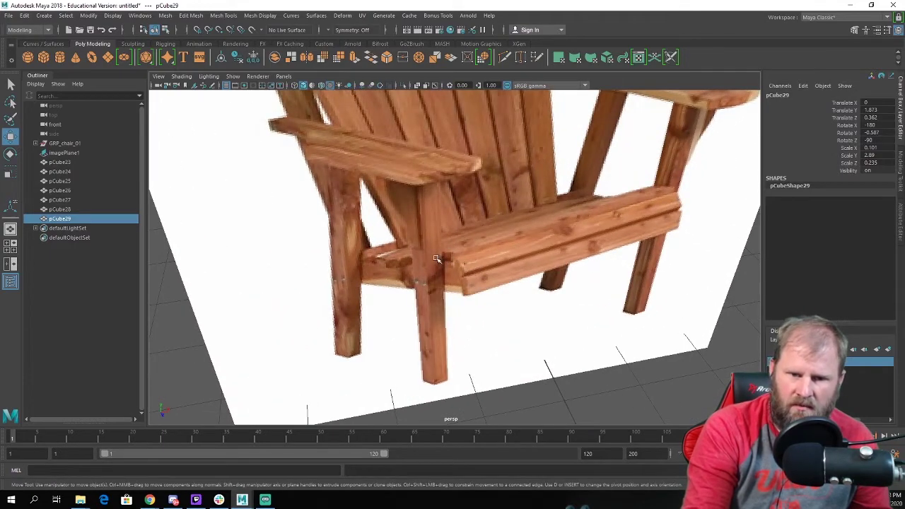
pyautogui.scroll(-3, 514, 277)
pyautogui.keyDown('alt'); pyautogui.moveTo(530, 414); pyautogui.dragTo(564, 363); pyautogui.keyUp('alt')
pyautogui.scroll(-5, 563, 363)
pyautogui.keyDown('alt'); pyautogui.moveTo(563, 364); pyautogui.dragTo(417, 234, button='middle'); pyautogui.keyUp('alt')
pyautogui.keyDown('alt'); pyautogui.moveTo(416, 234); pyautogui.dragTo(388, 224); pyautogui.keyUp('alt')
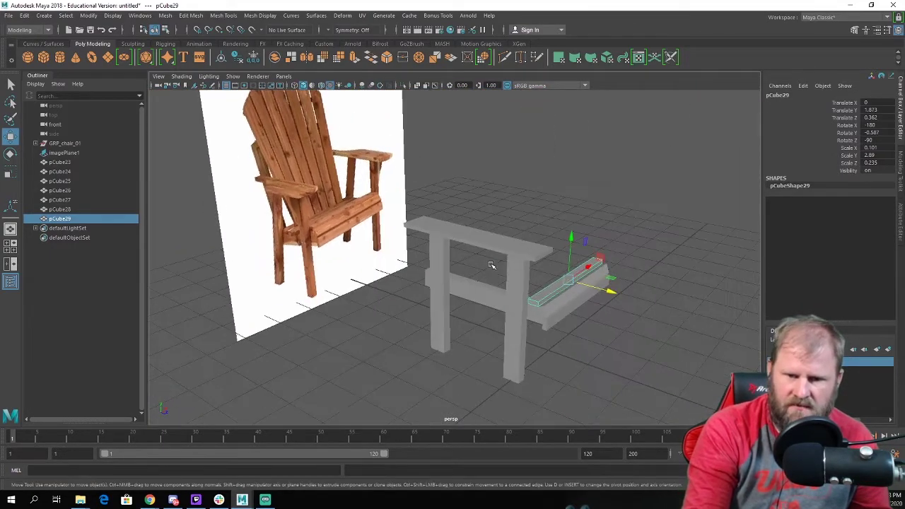
# Tilt the middle front board to about 65.7 on Y rotation and fit it between the crossbar and the flat seat board.
pyautogui.scroll(5, 365, 248)
pyautogui.click(381, 239)
pyautogui.moveTo(388, 181); pyautogui.dragTo(420, 204)
pyautogui.press('e')
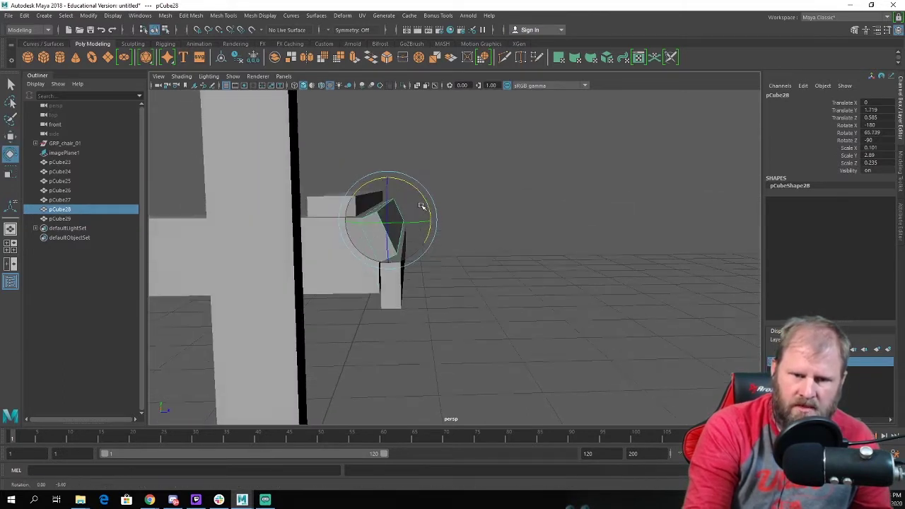
pyautogui.press('w')
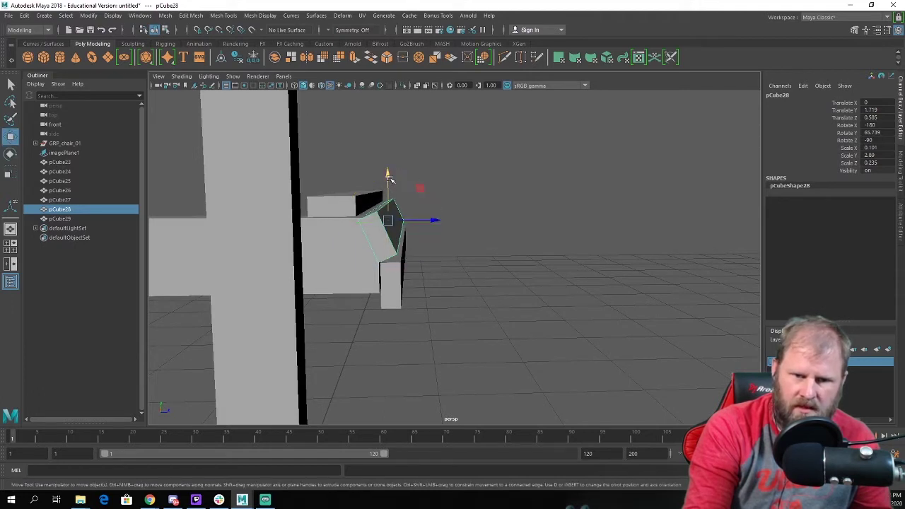
pyautogui.moveTo(389, 176); pyautogui.dragTo(393, 180)
# Select the three front boards and move them back together, bringing the lowest one to about 0.566 on Z.
pyautogui.click(352, 199)
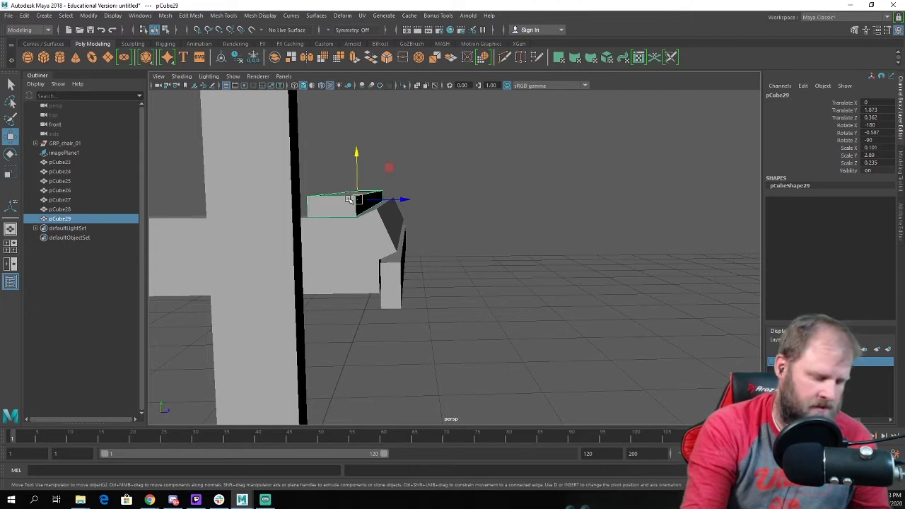
pyautogui.keyDown('shift'); pyautogui.click(380, 214); pyautogui.keyUp('shift')
pyautogui.keyDown('shift'); pyautogui.click(400, 277); pyautogui.keyUp('shift')
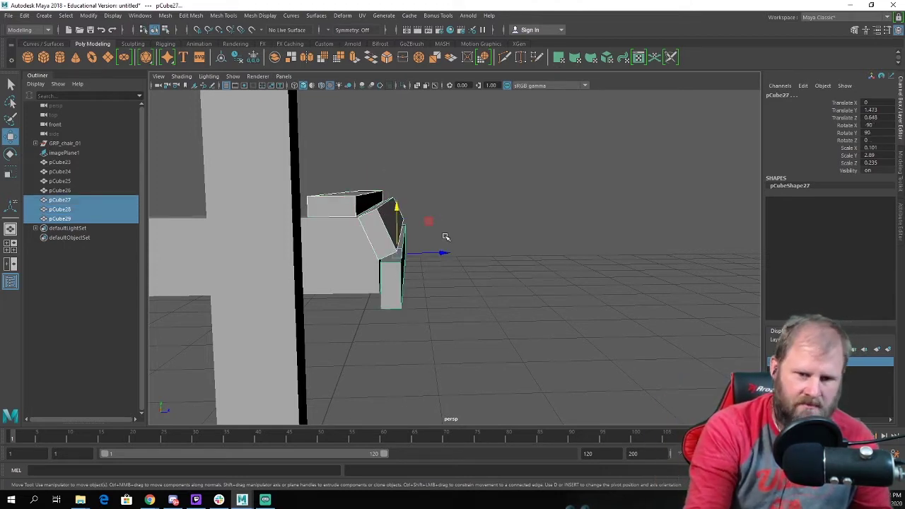
pyautogui.moveTo(442, 253); pyautogui.dragTo(433, 255)
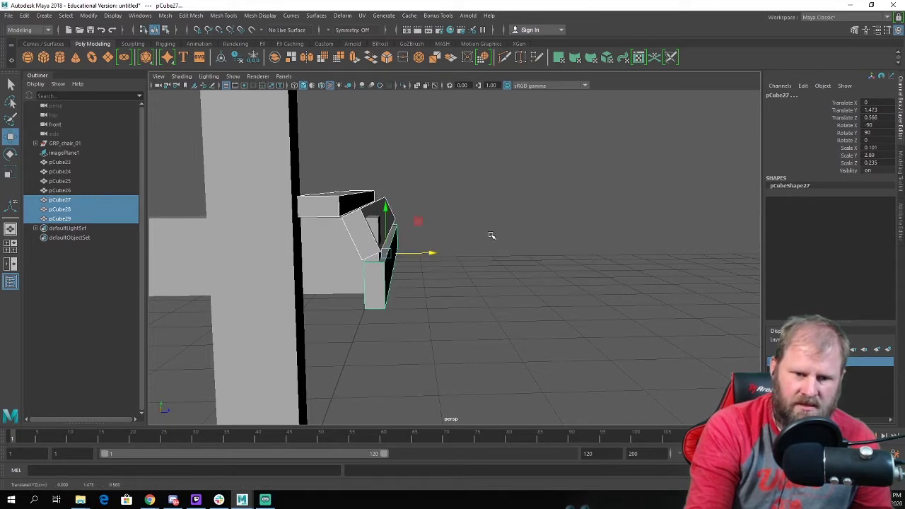
pyautogui.keyDown('alt'); pyautogui.moveTo(492, 236); pyautogui.dragTo(195, 245); pyautogui.keyUp('alt')
# Reselect the three front boards and adjust their depth together, placing the lowest one at about 0.542 on Z.
pyautogui.click(304, 357)
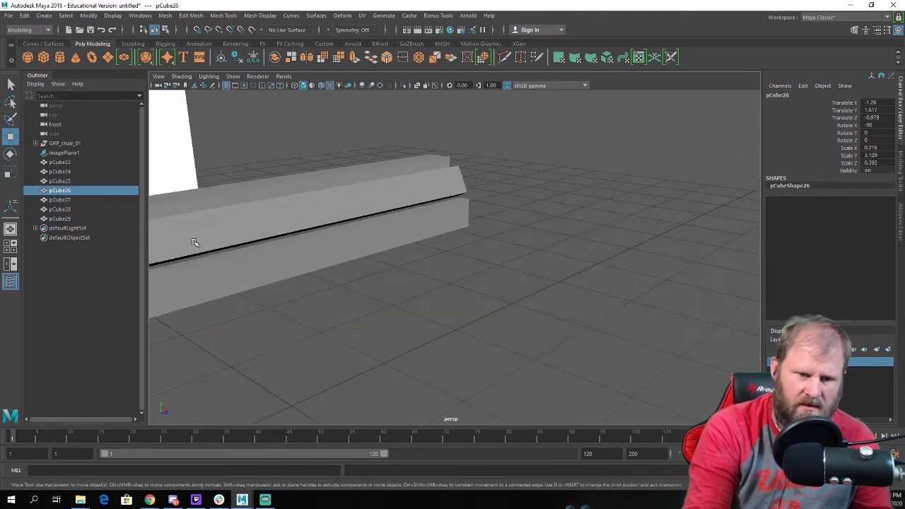
pyautogui.keyDown('alt'); pyautogui.moveTo(233, 269); pyautogui.dragTo(379, 288, button='middle'); pyautogui.keyUp('alt')
pyautogui.keyDown('alt'); pyautogui.moveTo(379, 288); pyautogui.dragTo(418, 252); pyautogui.keyUp('alt')
pyautogui.keyDown('alt'); pyautogui.moveTo(418, 252); pyautogui.dragTo(412, 259, button='right'); pyautogui.keyUp('alt')
pyautogui.click(423, 254)
pyautogui.keyDown('alt'); pyautogui.moveTo(485, 248); pyautogui.dragTo(442, 273); pyautogui.keyUp('alt')
pyautogui.keyDown('shift'); pyautogui.click(519, 325); pyautogui.keyUp('shift')
pyautogui.keyDown('shift'); pyautogui.click(527, 339); pyautogui.keyUp('shift')
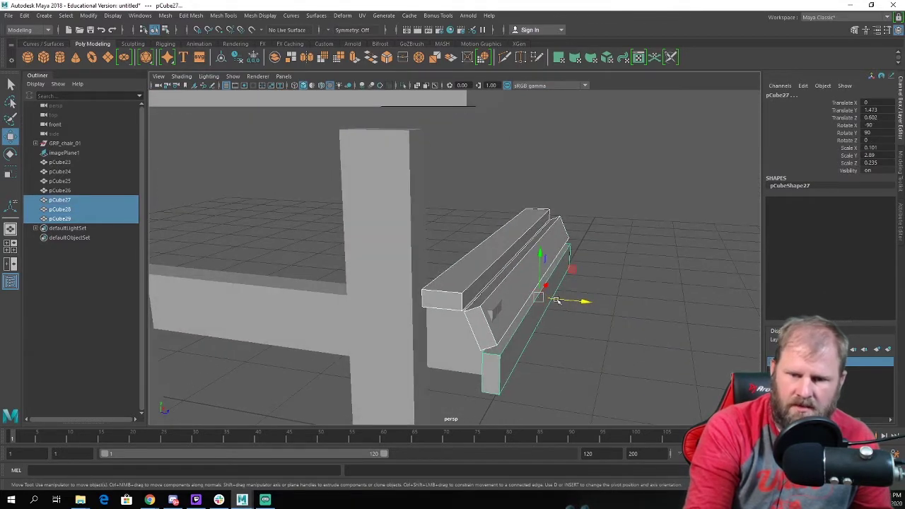
pyautogui.moveTo(587, 302); pyautogui.dragTo(578, 301)
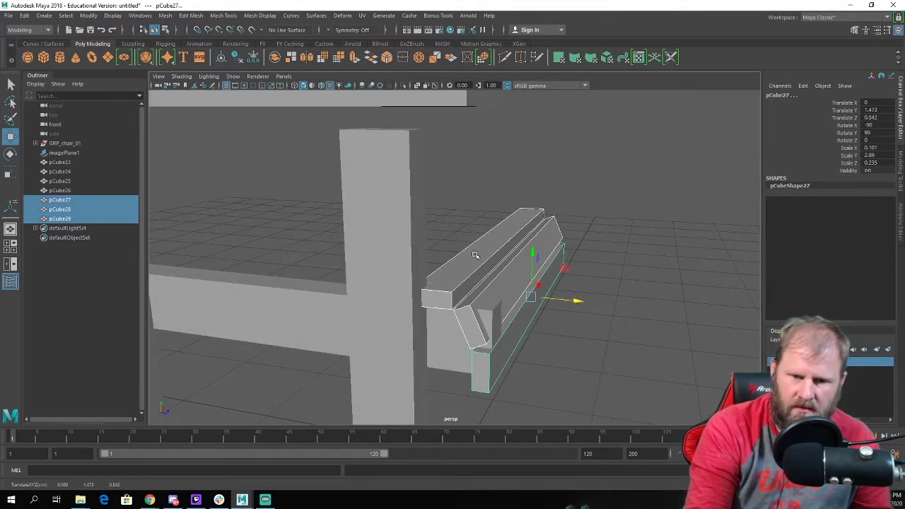
# Shorten the flat top seat board to about 2.718 on Y scale.
pyautogui.click(442, 246)
pyautogui.click(478, 262)
pyautogui.keyDown('alt'); pyautogui.moveTo(478, 262); pyautogui.dragTo(396, 296); pyautogui.keyUp('alt')
pyautogui.keyDown('alt'); pyautogui.moveTo(452, 283); pyautogui.dragTo(504, 285, button='right'); pyautogui.keyUp('alt')
pyautogui.press('e')
pyautogui.press('r')
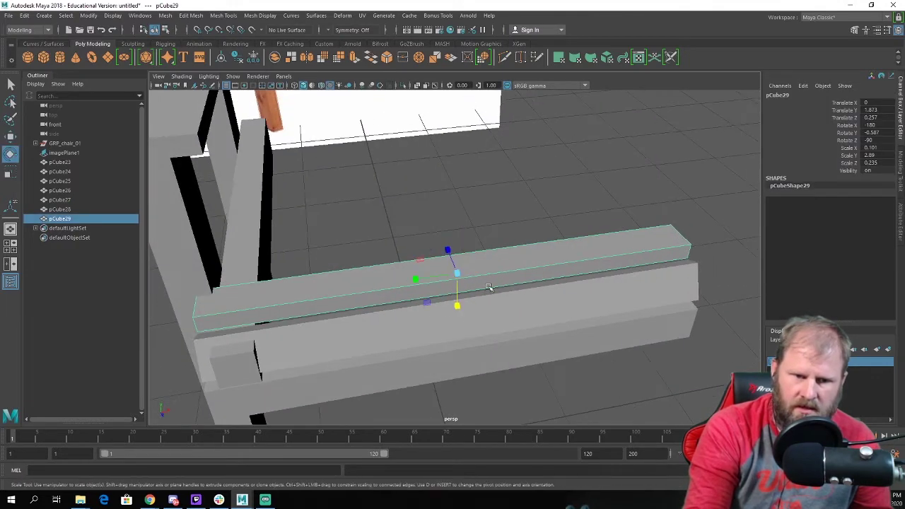
pyautogui.keyDown('alt'); pyautogui.moveTo(353, 286); pyautogui.dragTo(416, 279, button='middle'); pyautogui.keyUp('alt')
pyautogui.keyDown('alt'); pyautogui.moveTo(416, 280); pyautogui.dragTo(459, 280, button='right'); pyautogui.keyUp('alt')
pyautogui.moveTo(468, 280); pyautogui.dragTo(504, 282)
pyautogui.scroll(-5, 473, 280)
# Duplicate the flat seat slat and move the copy back to about -0.005 on Z, leaving a narrow gap.
pyautogui.press('w')
pyautogui.keyDown('alt'); pyautogui.moveTo(453, 264); pyautogui.dragTo(575, 268); pyautogui.keyUp('alt')
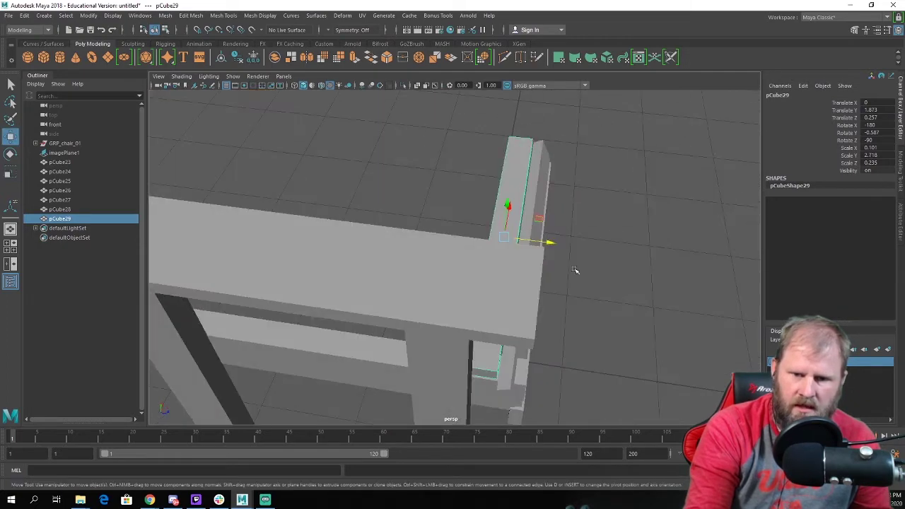
pyautogui.hotkey('ctrl', 'd')
pyautogui.moveTo(554, 240); pyautogui.dragTo(518, 242)
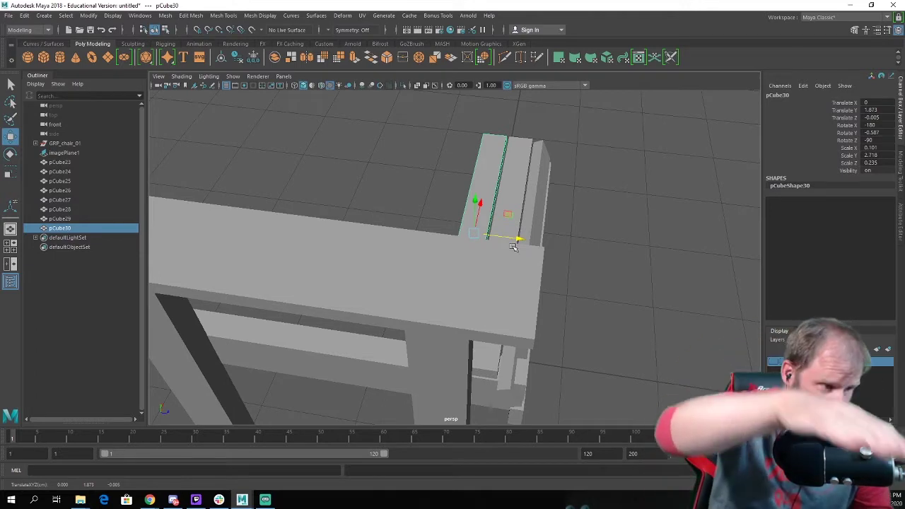
# Tilt the second seat slat to about -15.9 on Y rotation and lower it to about 1.828 on Y.
pyautogui.press('e')
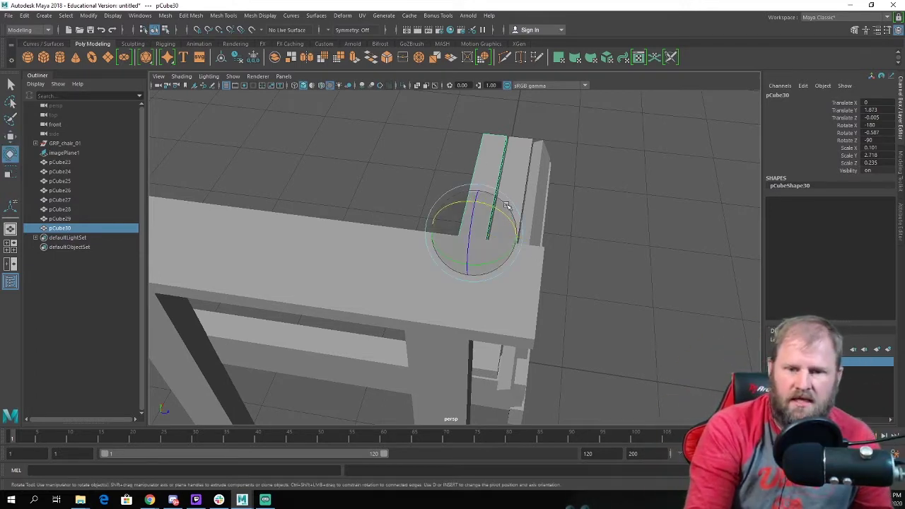
pyautogui.moveTo(506, 215); pyautogui.dragTo(549, 148)
pyautogui.press('w')
pyautogui.scroll(1, 463, 177)
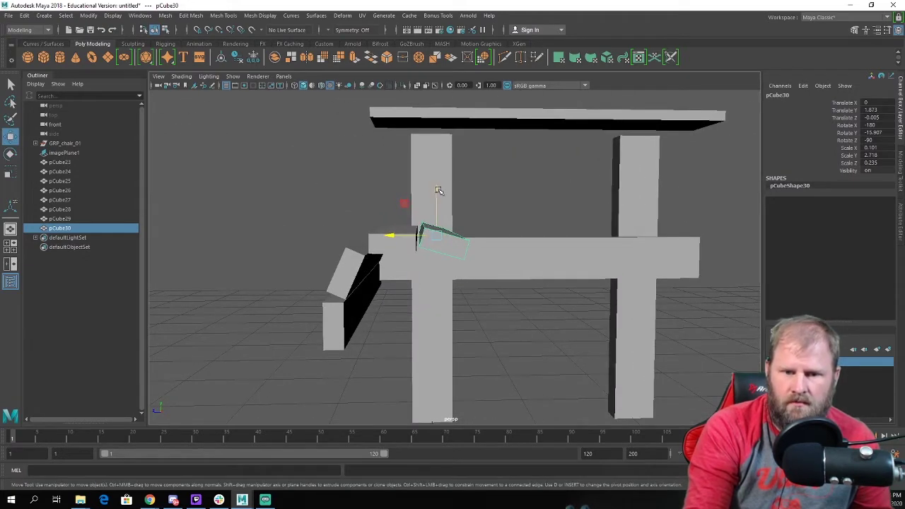
pyautogui.moveTo(438, 191); pyautogui.dragTo(485, 212)
# Duplicate the tilted seat slat and place the copy behind it at about 1.747 on Y and -0.277 on Z.
pyautogui.hotkey('ctrl', 'd')
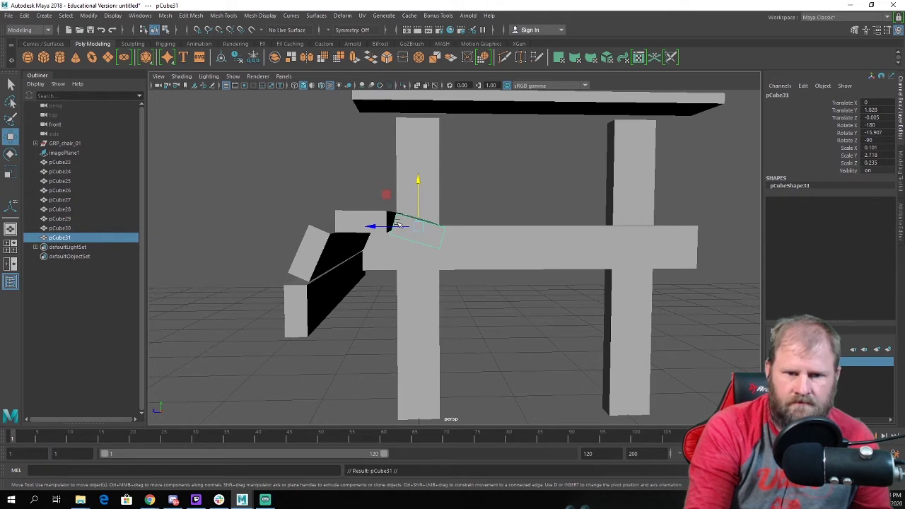
pyautogui.moveTo(398, 223); pyautogui.dragTo(410, 234)
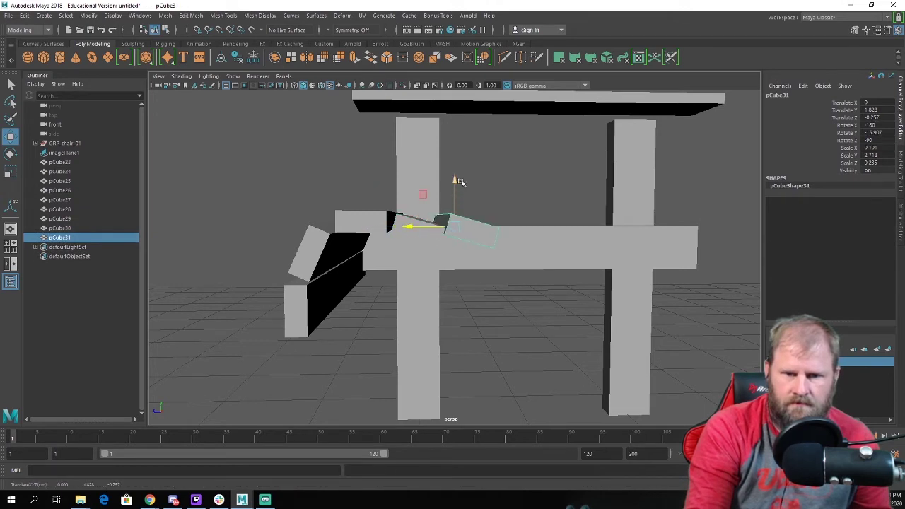
pyautogui.moveTo(459, 182); pyautogui.dragTo(435, 204)
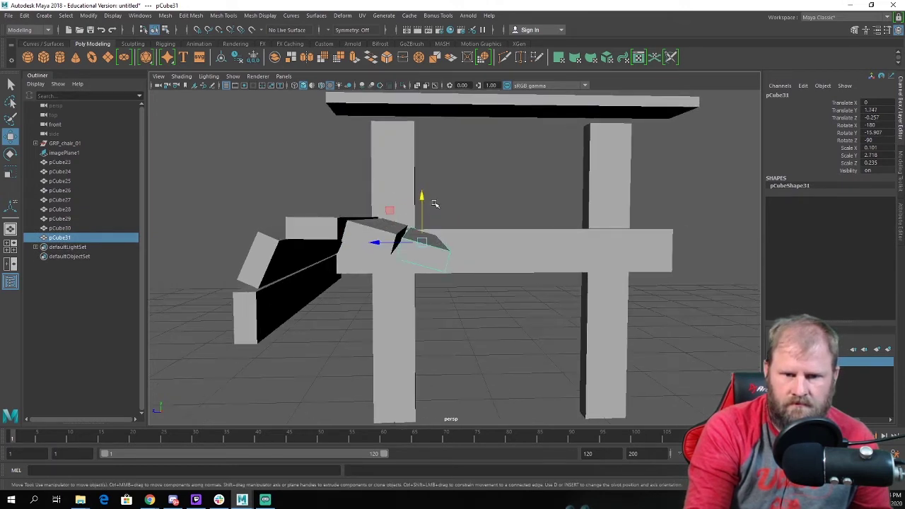
pyautogui.moveTo(383, 244); pyautogui.dragTo(386, 247)
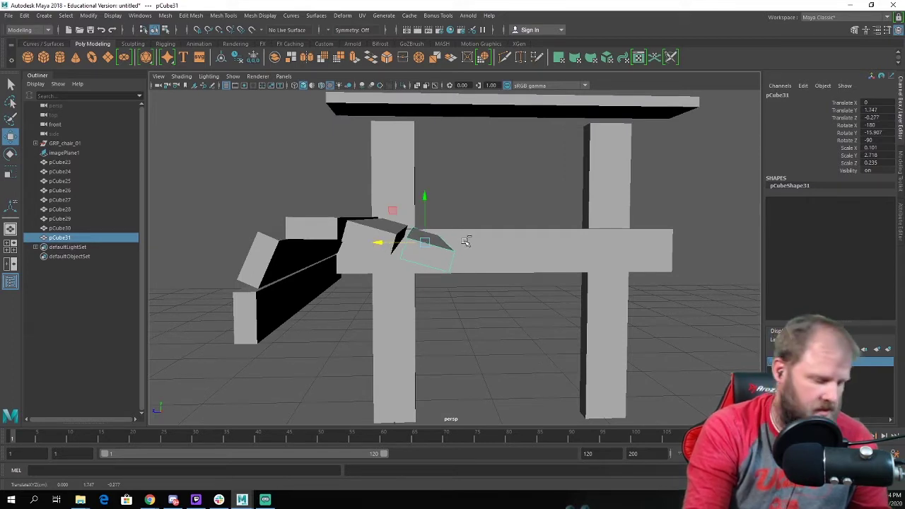
# Duplicate the rearmost slat to about -0.554 on Z, level the copy to about 1.27 Y rotation and lower it to about 1.699 on Y.
pyautogui.hotkey('ctrl', 'd')
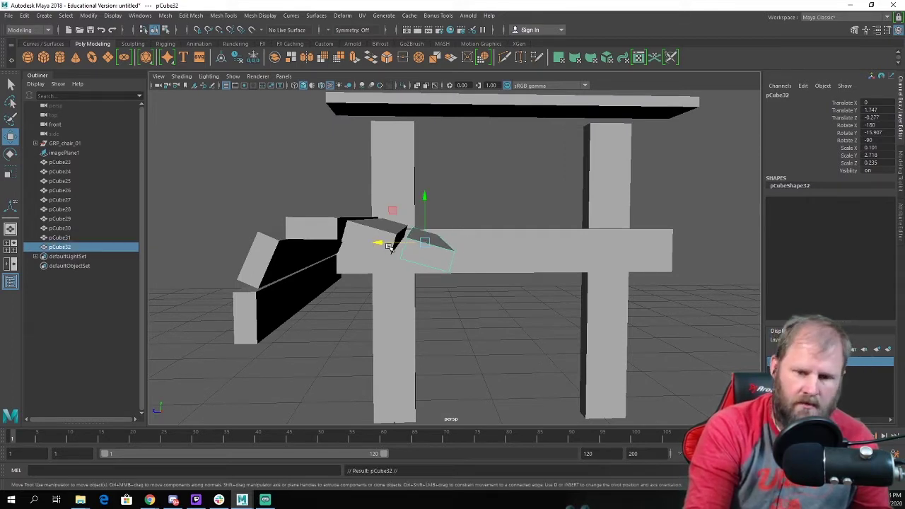
pyautogui.moveTo(388, 245); pyautogui.dragTo(425, 253)
pyautogui.press('e')
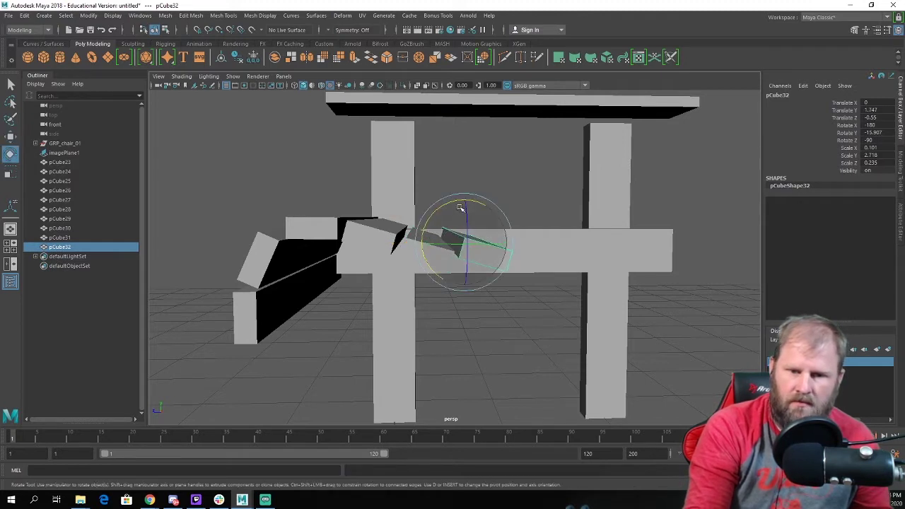
pyautogui.moveTo(436, 214); pyautogui.dragTo(431, 228)
pyautogui.press('w')
pyautogui.moveTo(464, 198); pyautogui.dragTo(481, 256)
# Duplicate the level seat slat twice toward the back, placing the last copy at about -1.098 on Z.
pyautogui.hotkey('ctrl', 'd')
pyautogui.hotkey('ctrl', 'd')
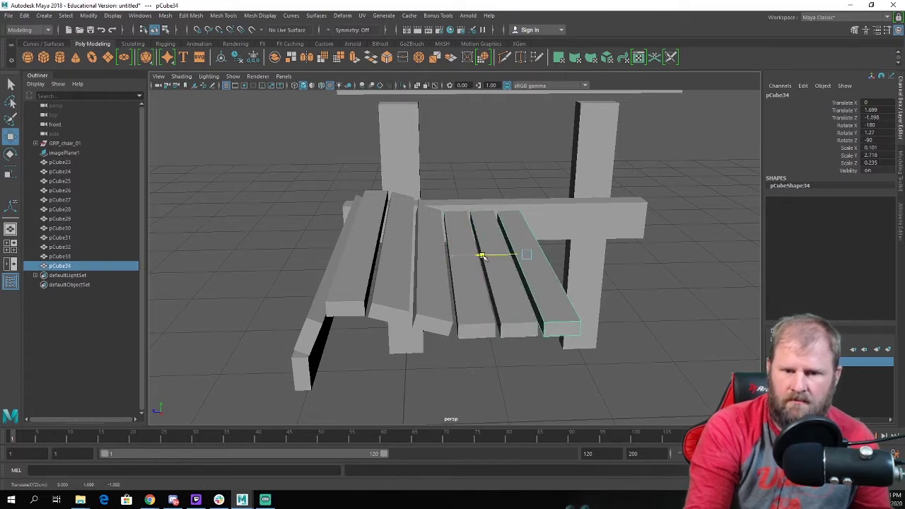
pyautogui.click(468, 169)
pyautogui.keyDown('alt'); pyautogui.moveTo(452, 215); pyautogui.dragTo(447, 193); pyautogui.keyUp('alt')
# Tilt the first of the three level slats to about -3.853 on Y rotation.
pyautogui.click(463, 240)
pyautogui.keyDown('alt'); pyautogui.moveTo(464, 263); pyautogui.dragTo(487, 281); pyautogui.keyUp('alt')
pyautogui.press('e')
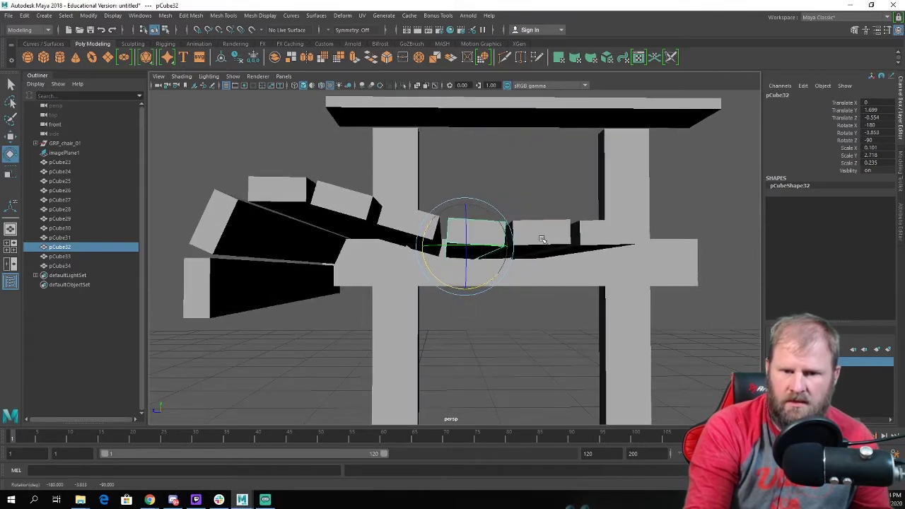
# Rotate the two rearmost slats together slightly, to about 1.079 on Y rotation, and lower them to about 1.689 on Y.
pyautogui.click(541, 240)
pyautogui.keyDown('shift'); pyautogui.click(602, 224); pyautogui.keyUp('shift')
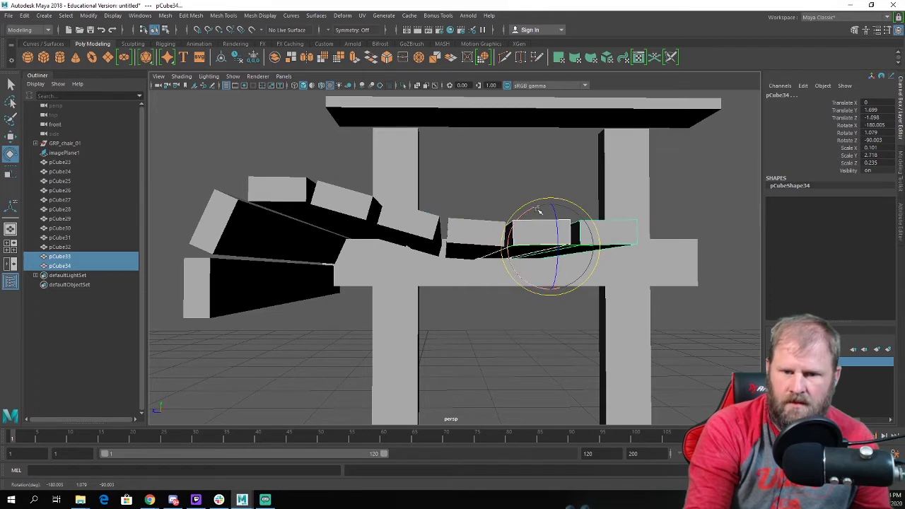
pyautogui.press('w')
pyautogui.moveTo(549, 202); pyautogui.dragTo(547, 205)
pyautogui.click(500, 187)
# Duplicate the rearmost seat slat and move the copy back along the side rail to about -1.622 on Z.
pyautogui.keyDown('alt'); pyautogui.moveTo(495, 185); pyautogui.dragTo(391, 167, button='right'); pyautogui.keyUp('alt')
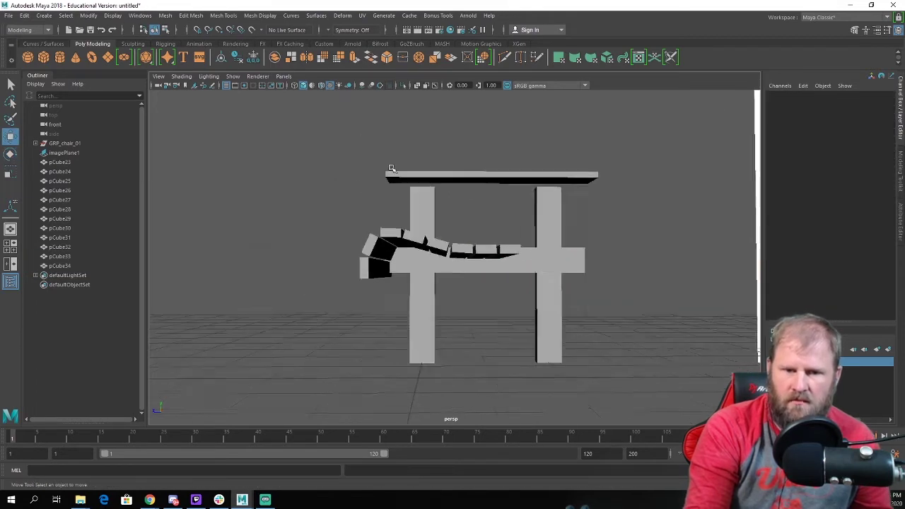
pyautogui.keyDown('alt'); pyautogui.moveTo(390, 169); pyautogui.dragTo(402, 246); pyautogui.keyUp('alt')
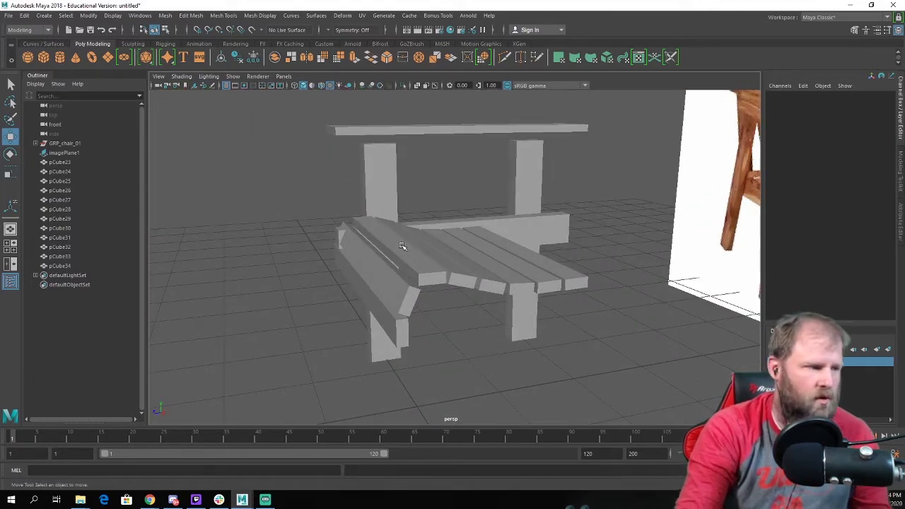
pyautogui.keyDown('alt'); pyautogui.moveTo(446, 156); pyautogui.dragTo(515, 257); pyautogui.keyUp('alt')
pyautogui.click(515, 257)
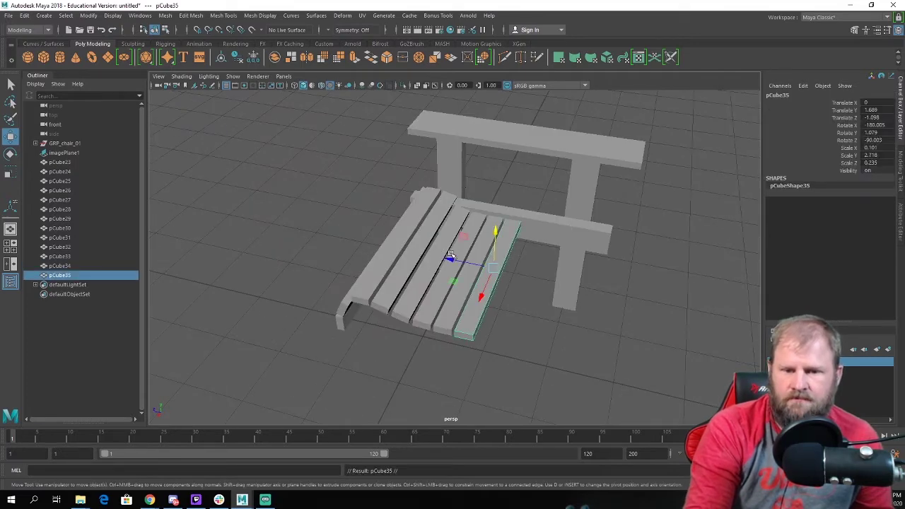
pyautogui.moveTo(451, 254); pyautogui.dragTo(557, 254)
pyautogui.hotkey('ctrl', 'z')
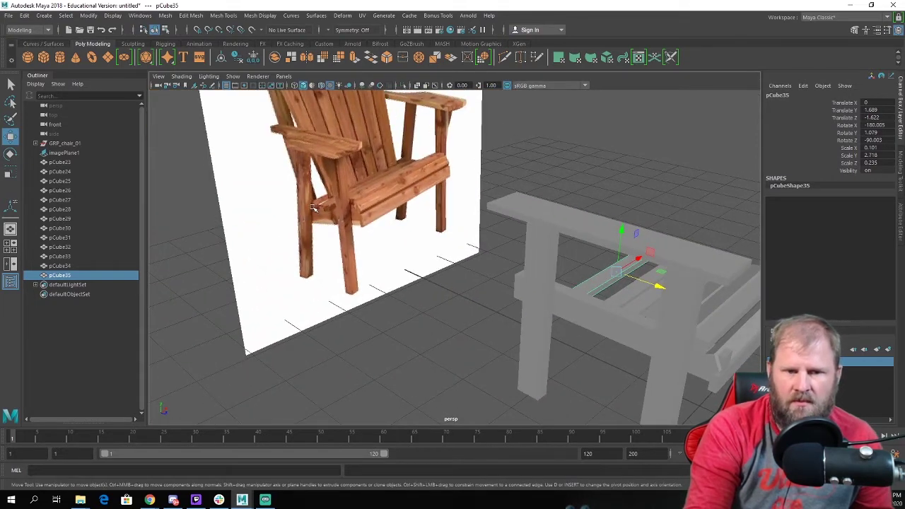
# Examine the rear seat area and leg arrangement in the reference image and compare them with the modelled frame.
pyautogui.keyDown('alt'); pyautogui.moveTo(511, 279); pyautogui.dragTo(515, 281); pyautogui.keyUp('alt')
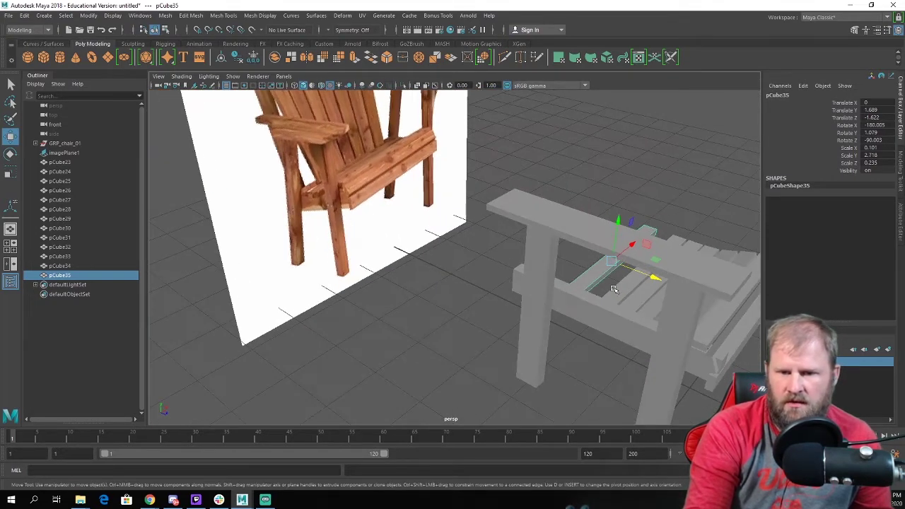
pyautogui.keyDown('alt'); pyautogui.moveTo(514, 281); pyautogui.dragTo(555, 333, button='right'); pyautogui.keyUp('alt')
pyautogui.click(556, 333)
pyautogui.keyDown('alt'); pyautogui.moveTo(571, 345); pyautogui.dragTo(511, 285); pyautogui.keyUp('alt')
pyautogui.click(517, 296)
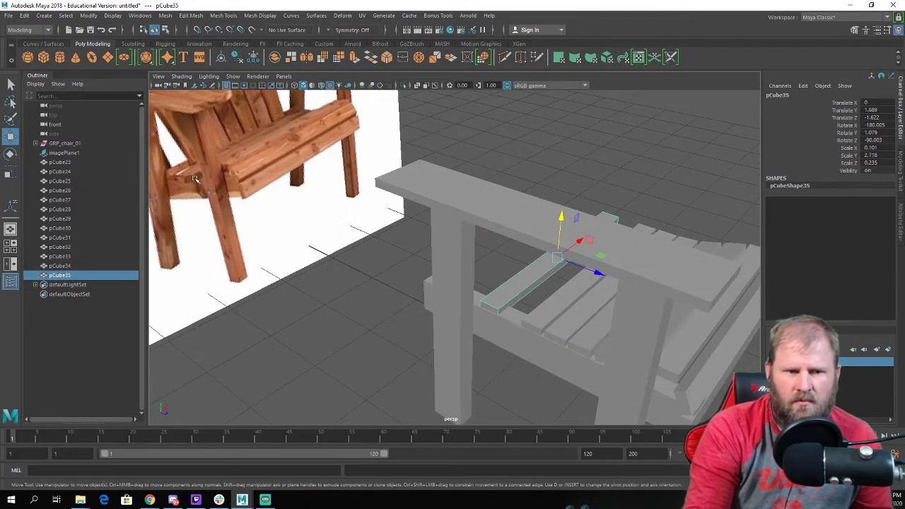
pyautogui.keyDown('alt'); pyautogui.moveTo(233, 241); pyautogui.dragTo(373, 246); pyautogui.keyUp('alt')
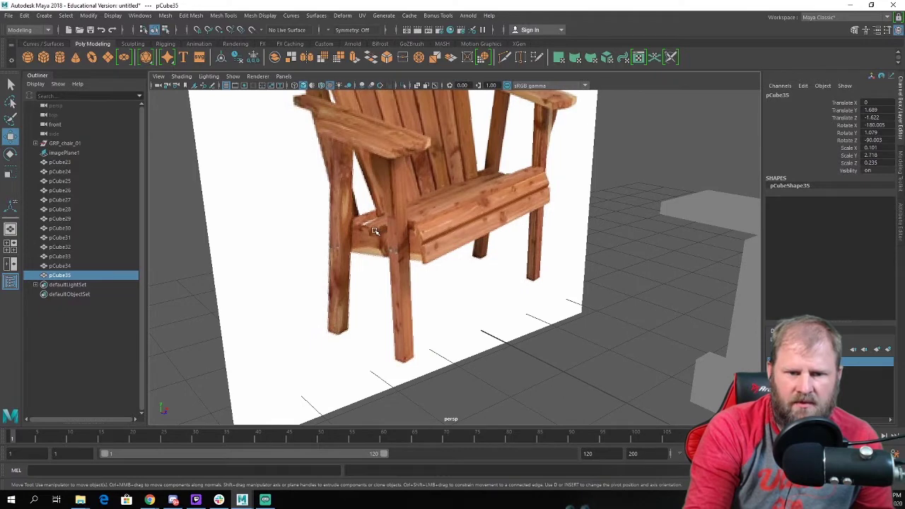
pyautogui.click(375, 231)
pyautogui.scroll(-5, 385, 227)
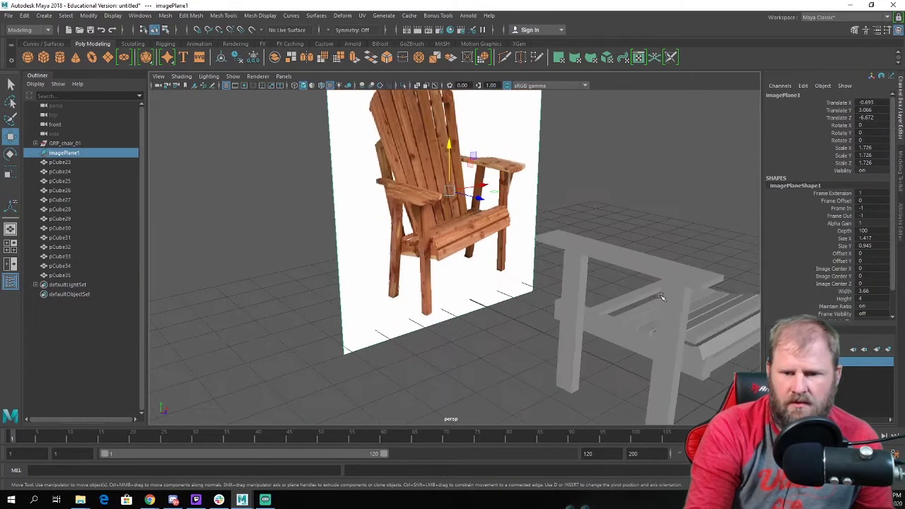
pyautogui.keyDown('alt'); pyautogui.moveTo(662, 297); pyautogui.dragTo(535, 267, button='middle'); pyautogui.keyUp('alt')
pyautogui.scroll(4, 535, 267)
pyautogui.keyDown('alt'); pyautogui.moveTo(536, 267); pyautogui.dragTo(570, 267); pyautogui.keyUp('alt')
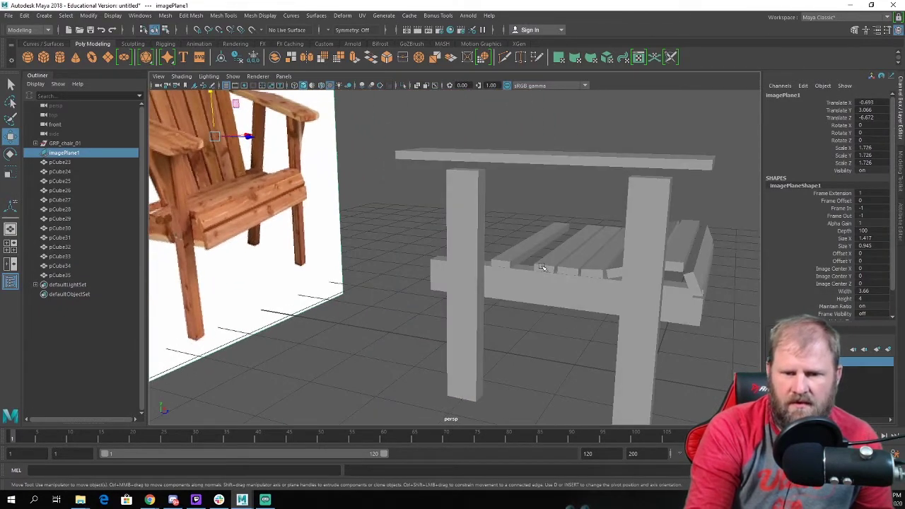
pyautogui.keyDown('alt'); pyautogui.moveTo(452, 242); pyautogui.dragTo(382, 241); pyautogui.keyUp('alt')
# Try to tilt the whole rear leg to about 13.756 on X rotation.
pyautogui.click(439, 247)
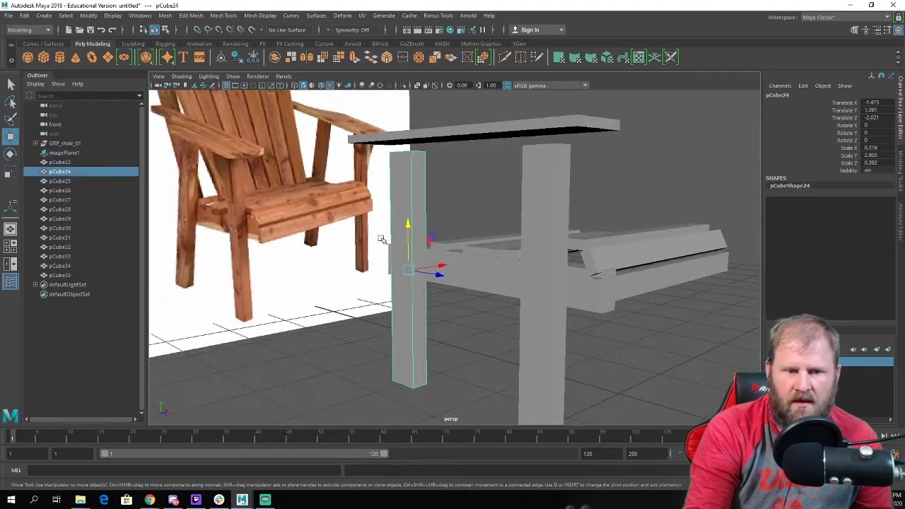
pyautogui.keyDown('alt'); pyautogui.moveTo(382, 240); pyautogui.dragTo(509, 267, button='middle'); pyautogui.keyUp('alt')
pyautogui.keyDown('alt'); pyautogui.moveTo(509, 267); pyautogui.dragTo(551, 270); pyautogui.keyUp('alt')
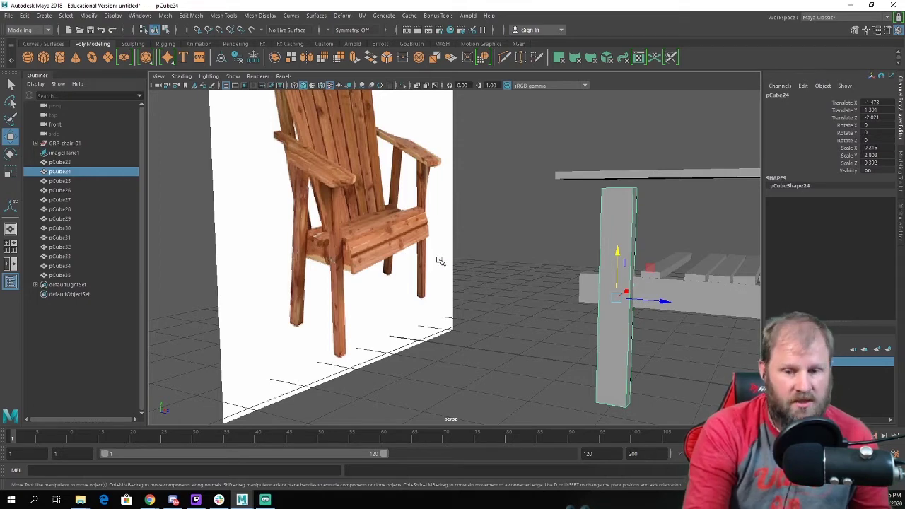
pyautogui.keyDown('alt'); pyautogui.moveTo(569, 292); pyautogui.dragTo(594, 251); pyautogui.keyUp('alt')
pyautogui.press('e')
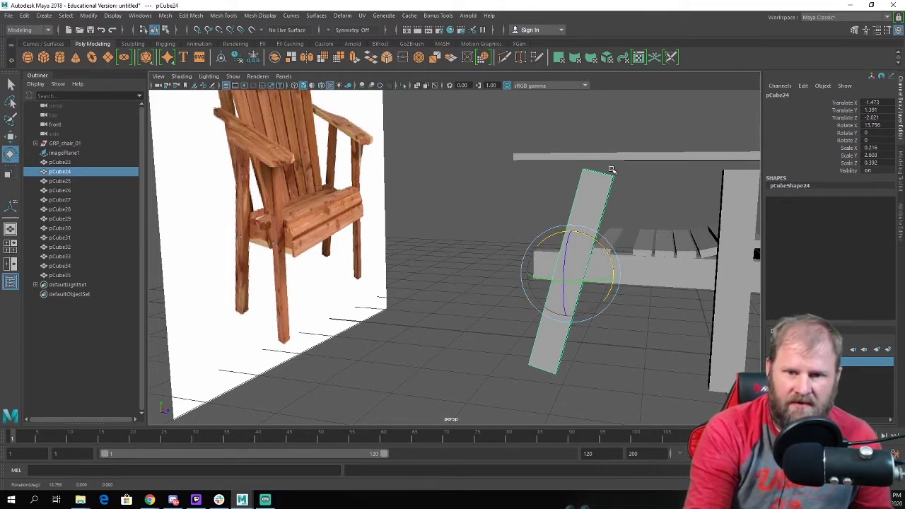
pyautogui.hotkey('ctrl', 'z')
# Switch the rear leg to face selection.
pyautogui.keyDown('alt'); pyautogui.moveTo(627, 186); pyautogui.dragTo(566, 224, button='middle'); pyautogui.keyUp('alt')
pyautogui.keyDown('alt'); pyautogui.moveTo(565, 224); pyautogui.dragTo(654, 305, button='right'); pyautogui.keyUp('alt')
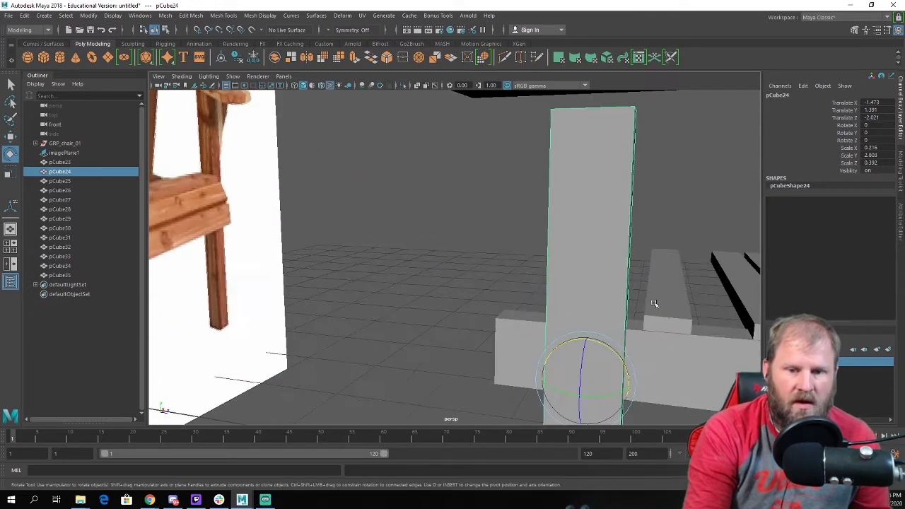
pyautogui.keyDown('alt'); pyautogui.moveTo(655, 305); pyautogui.dragTo(587, 280); pyautogui.keyUp('alt')
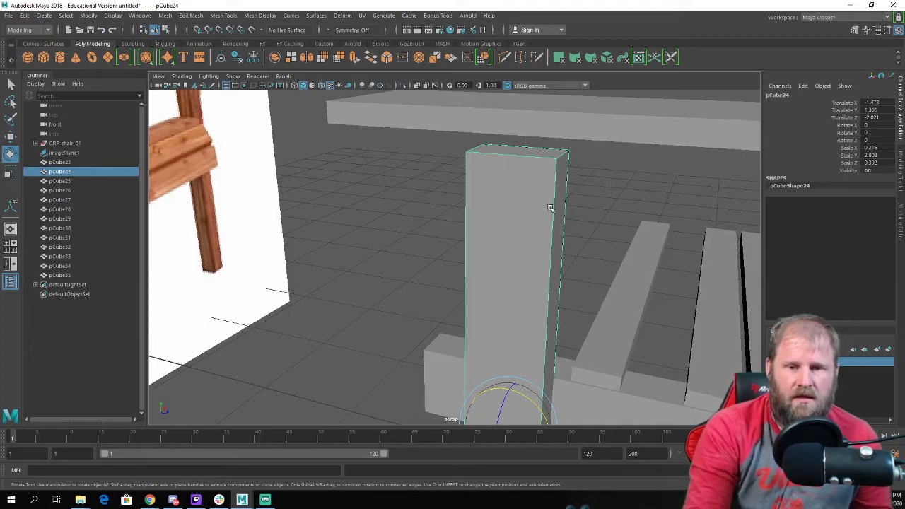
pyautogui.keyDown('alt'); pyautogui.moveTo(550, 208); pyautogui.dragTo(507, 292); pyautogui.keyUp('alt')
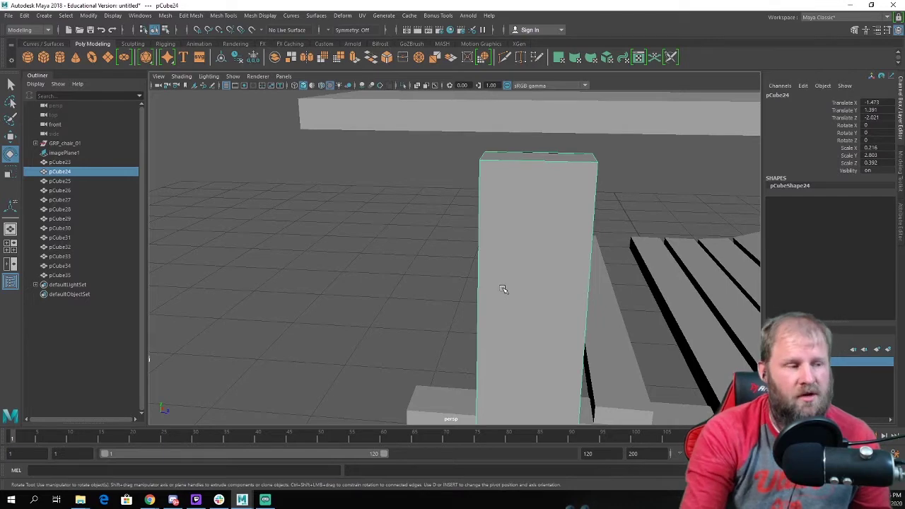
pyautogui.moveTo(575, 253)
pyautogui.keyDown('alt'); pyautogui.mouseDown()
pyautogui.moveTo(511, 232)
pyautogui.moveTo(530, 246)
pyautogui.moveTo(525, 236)
pyautogui.moveTo(542, 236)
pyautogui.moveTo(479, 253)
pyautogui.moveTo(576, 267)
pyautogui.mouseUp(); pyautogui.keyUp('alt')
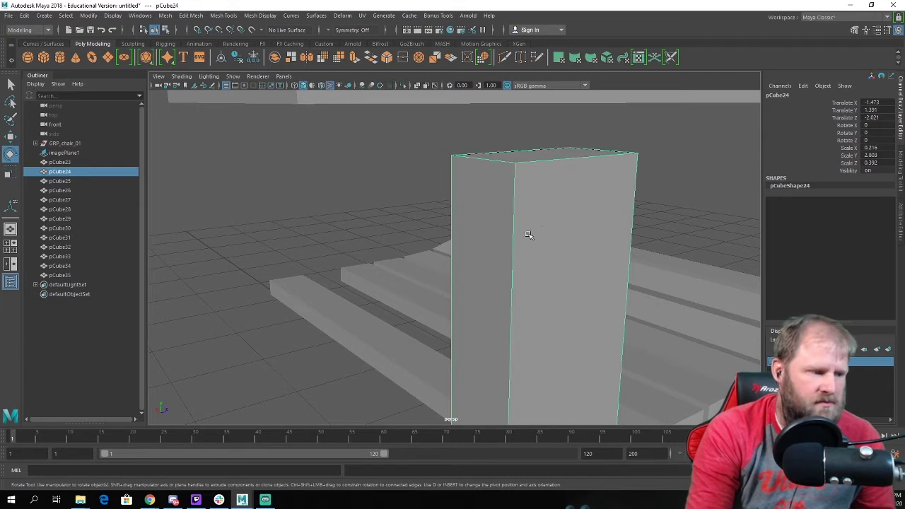
pyautogui.rightClick(535, 195)
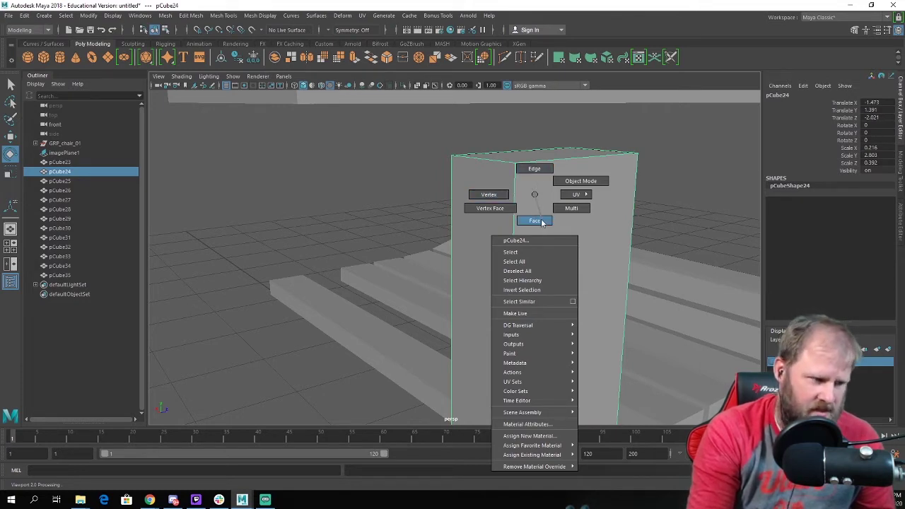
pyautogui.moveTo(535, 224); pyautogui.dragTo(535, 222, button='right')
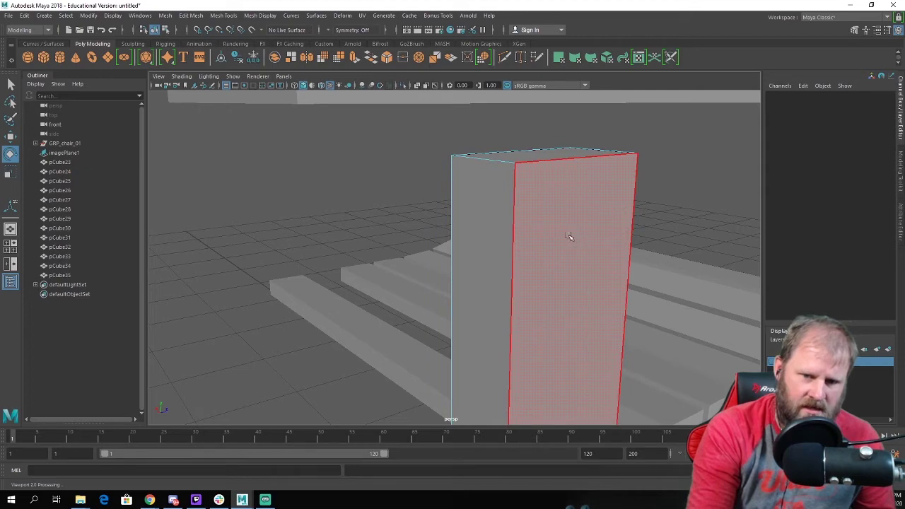
# Select the rear leg's narrow vertical face with the Move tool.
pyautogui.scroll(-4, 569, 236)
pyautogui.keyDown('alt'); pyautogui.moveTo(594, 222); pyautogui.dragTo(634, 222); pyautogui.keyUp('alt')
pyautogui.keyDown('alt'); pyautogui.moveTo(497, 244); pyautogui.dragTo(424, 152, button='middle'); pyautogui.keyUp('alt')
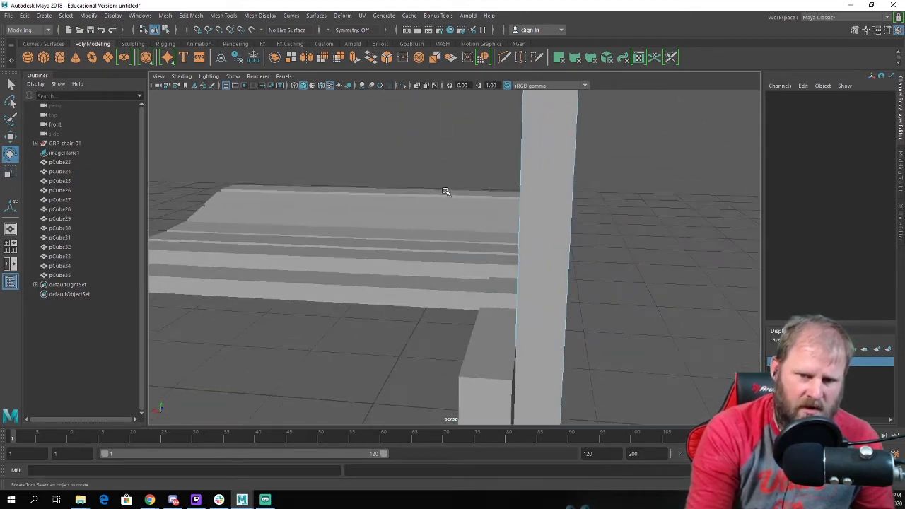
pyautogui.keyDown('alt'); pyautogui.moveTo(444, 192); pyautogui.dragTo(377, 194); pyautogui.keyUp('alt')
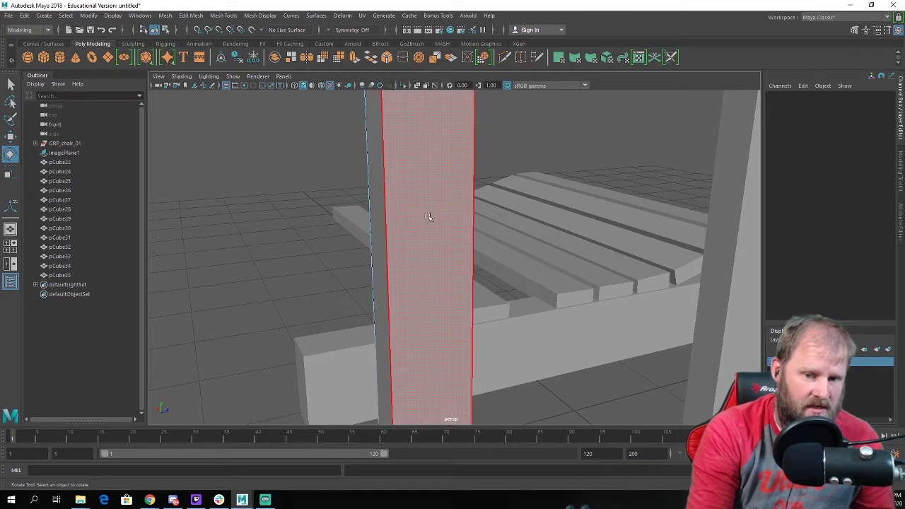
pyautogui.keyDown('alt'); pyautogui.moveTo(428, 217); pyautogui.dragTo(349, 219); pyautogui.keyUp('alt')
pyautogui.click(364, 213)
pyautogui.keyDown('alt'); pyautogui.moveTo(398, 239); pyautogui.dragTo(441, 272); pyautogui.keyUp('alt')
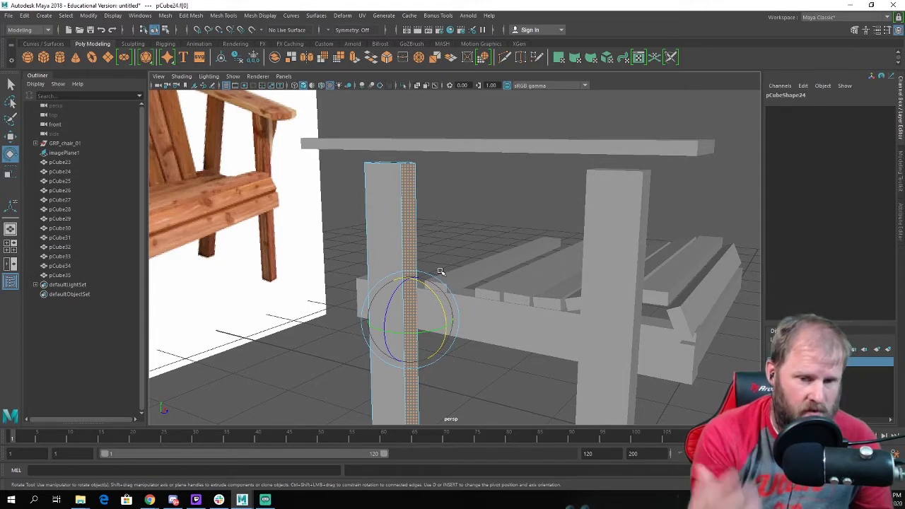
pyautogui.keyDown('alt'); pyautogui.moveTo(483, 294); pyautogui.dragTo(456, 230, button='middle'); pyautogui.keyUp('alt')
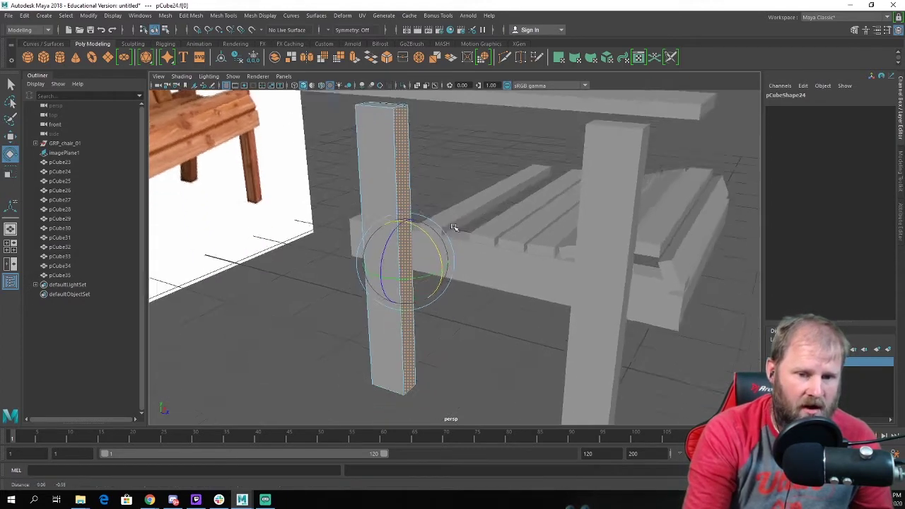
pyautogui.keyDown('alt'); pyautogui.moveTo(456, 231); pyautogui.dragTo(490, 212); pyautogui.keyUp('alt')
pyautogui.press('w')
pyautogui.keyDown('alt'); pyautogui.moveTo(433, 204); pyautogui.dragTo(431, 209, button='middle'); pyautogui.keyUp('alt')
pyautogui.keyDown('alt'); pyautogui.moveTo(430, 209); pyautogui.dragTo(385, 165); pyautogui.keyUp('alt')
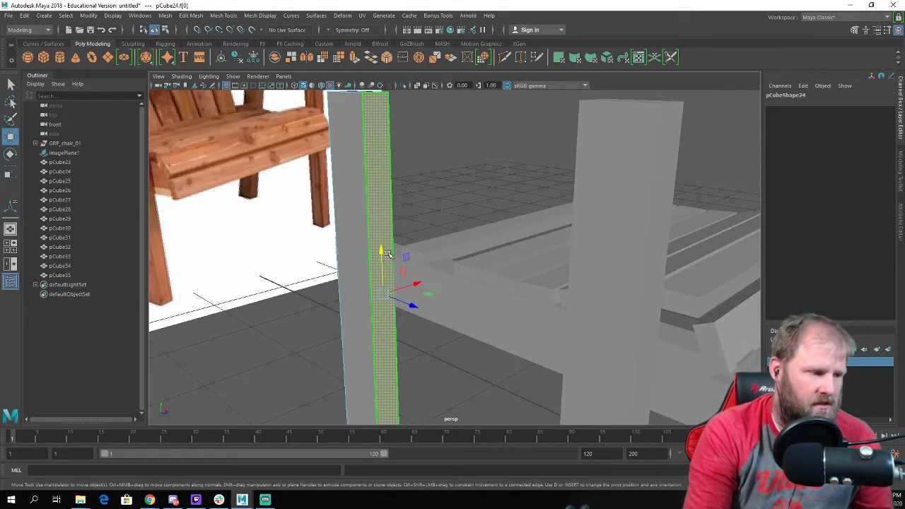
pyautogui.keyDown('alt'); pyautogui.moveTo(388, 254); pyautogui.dragTo(357, 262); pyautogui.keyUp('alt')
# Try to slant the rear leg by sliding its top face forward to about -1.278 on Z.
pyautogui.click(400, 205)
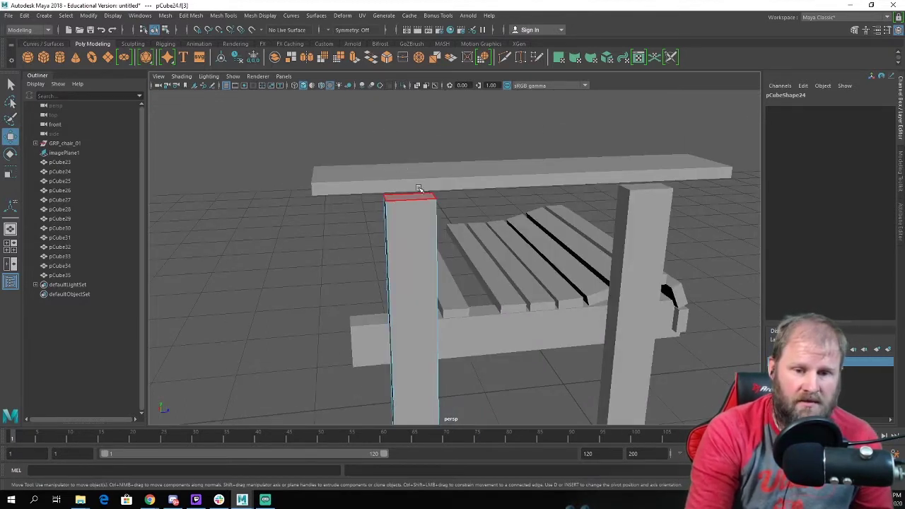
pyautogui.scroll(5, 417, 187)
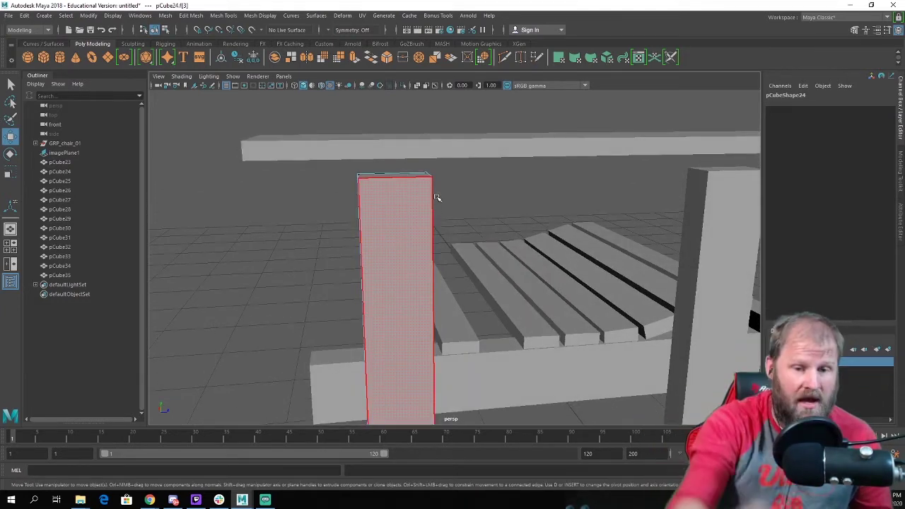
pyautogui.click(424, 173)
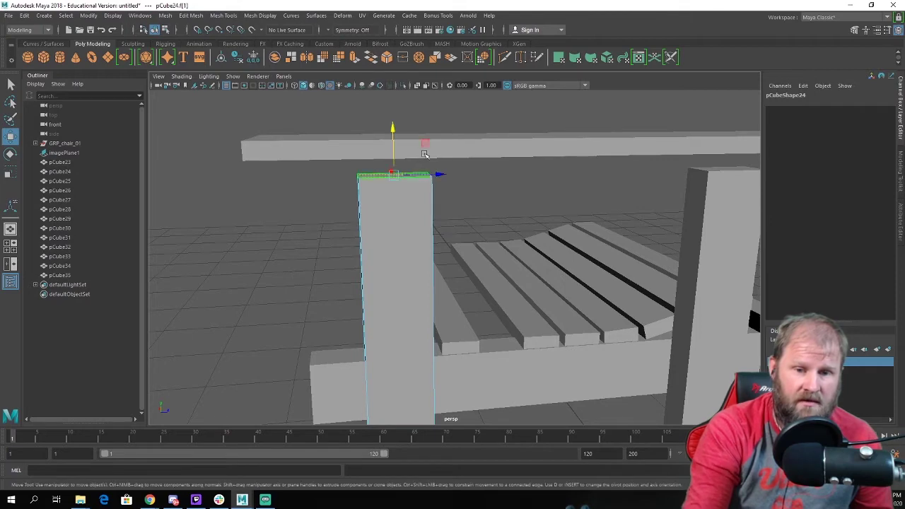
pyautogui.moveTo(444, 177); pyautogui.dragTo(519, 224)
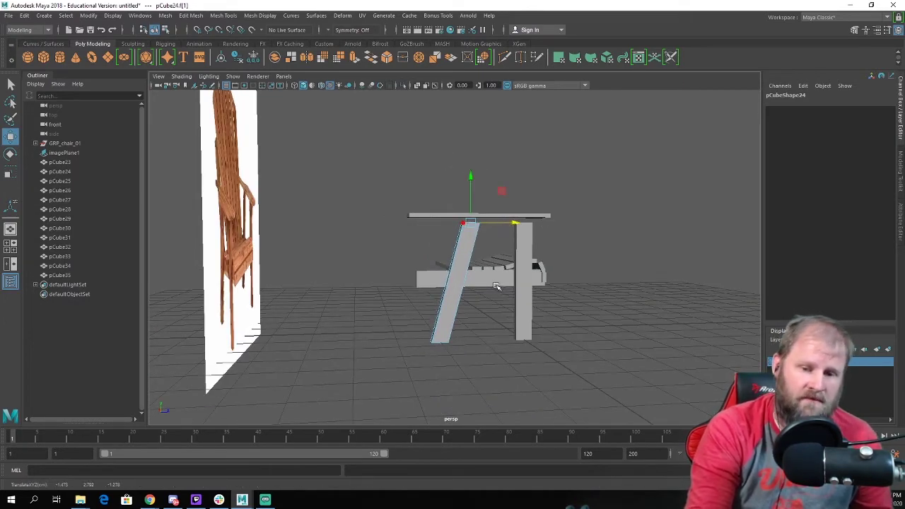
pyautogui.hotkey('ctrl', 'z')
pyautogui.hotkey('ctrl', 'z')
pyautogui.hotkey('ctrl', 'z')
pyautogui.hotkey('ctrl', 'z')
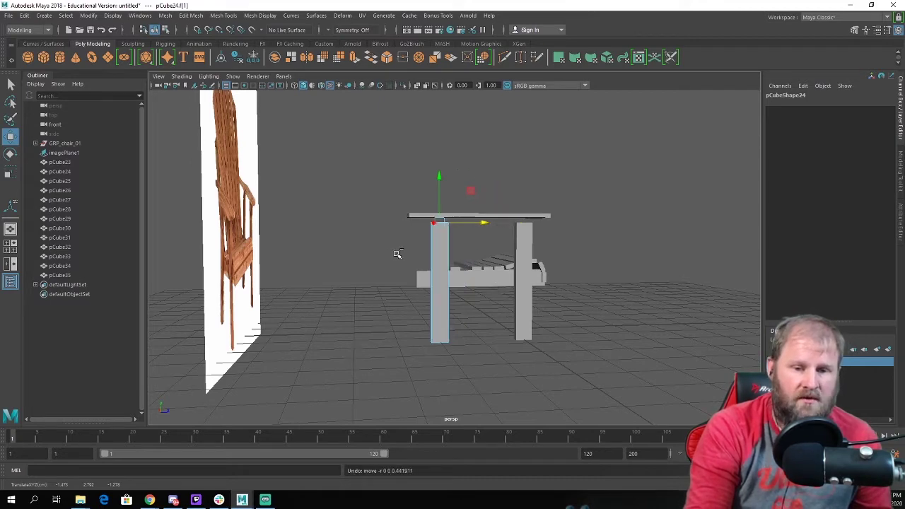
# Switch the rear leg to edge selection and select its outer front vertical edge.
pyautogui.scroll(5, 420, 260)
pyautogui.keyDown('alt'); pyautogui.moveTo(419, 260); pyautogui.dragTo(416, 236); pyautogui.keyUp('alt')
pyautogui.scroll(5, 396, 223)
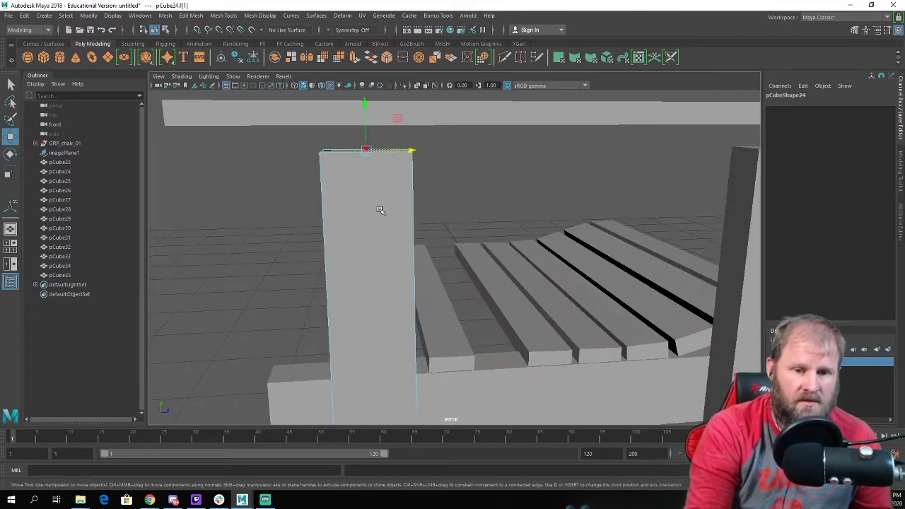
pyautogui.moveTo(371, 200); pyautogui.dragTo(368, 170, button='right')
pyautogui.click(360, 198)
pyautogui.keyDown('alt'); pyautogui.moveTo(394, 232); pyautogui.dragTo(414, 227); pyautogui.keyUp('alt')
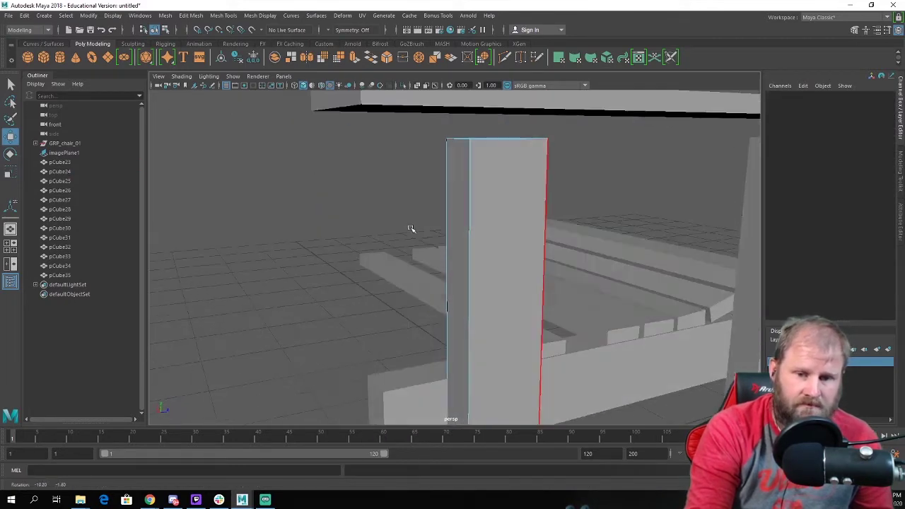
pyautogui.click(546, 260)
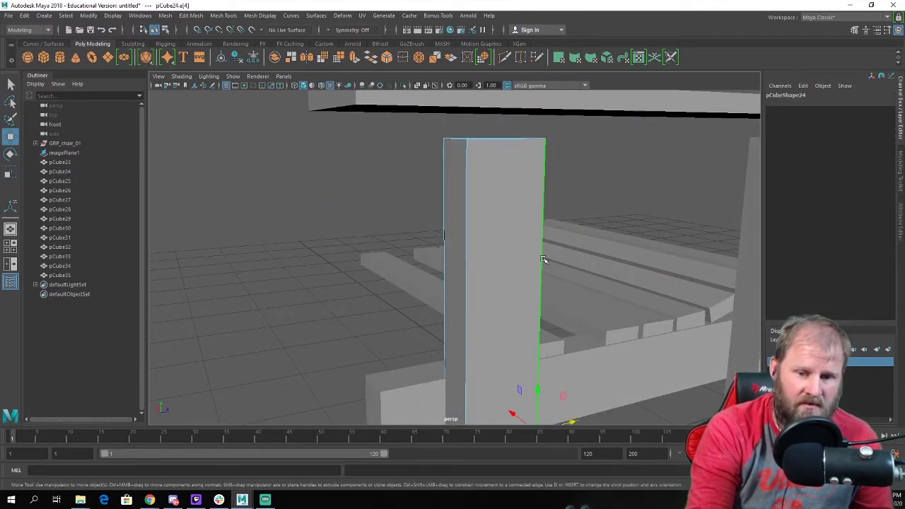
# Try to scale the leg's selected vertical edge uniformly to about 0.734.
pyautogui.keyDown('alt'); pyautogui.moveTo(541, 259); pyautogui.dragTo(424, 145); pyautogui.keyUp('alt')
pyautogui.keyDown('alt'); pyautogui.moveTo(418, 183); pyautogui.dragTo(352, 258); pyautogui.keyUp('alt')
pyautogui.press('r')
pyautogui.hotkey('ctrl', 'z')
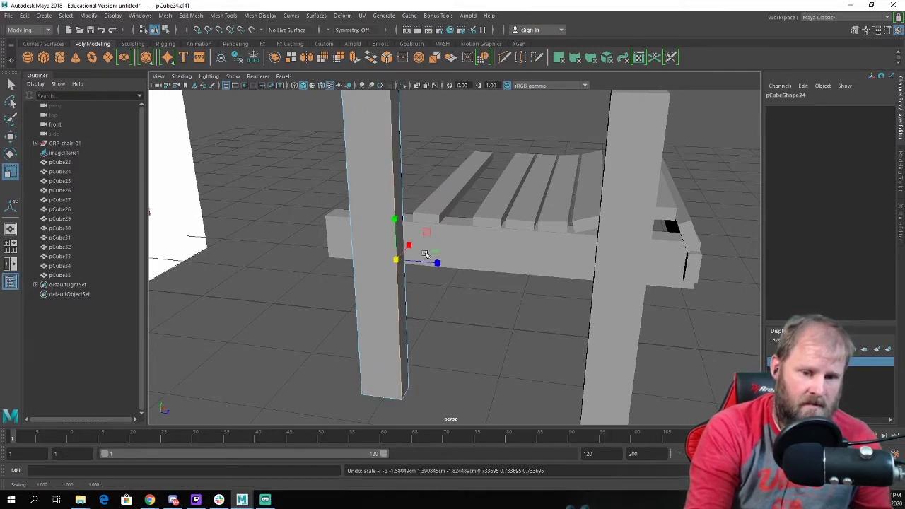
# Try to rotate the leg's selected vertical edge around the X axis.
pyautogui.press('q')
pyautogui.press('r')
pyautogui.press('e')
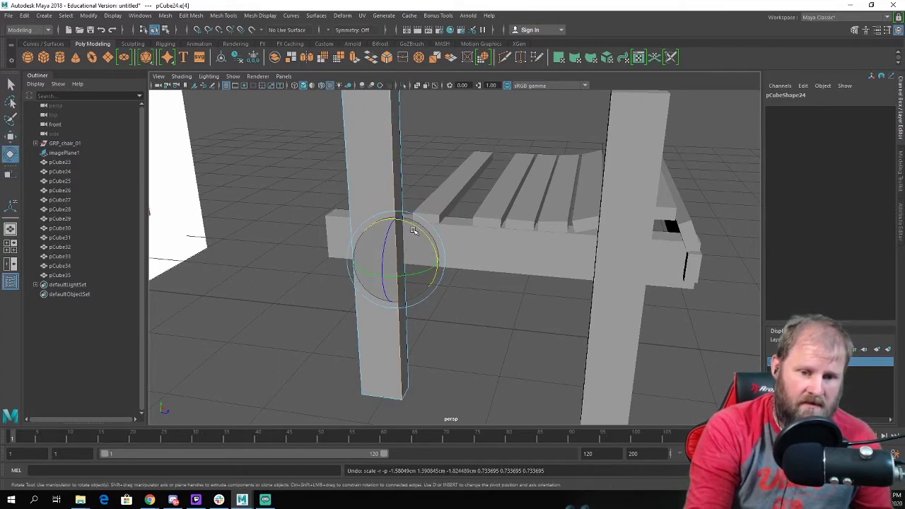
pyautogui.moveTo(413, 230)
pyautogui.mouseDown()
pyautogui.moveTo(438, 241)
pyautogui.moveTo(424, 225)
pyautogui.mouseUp()
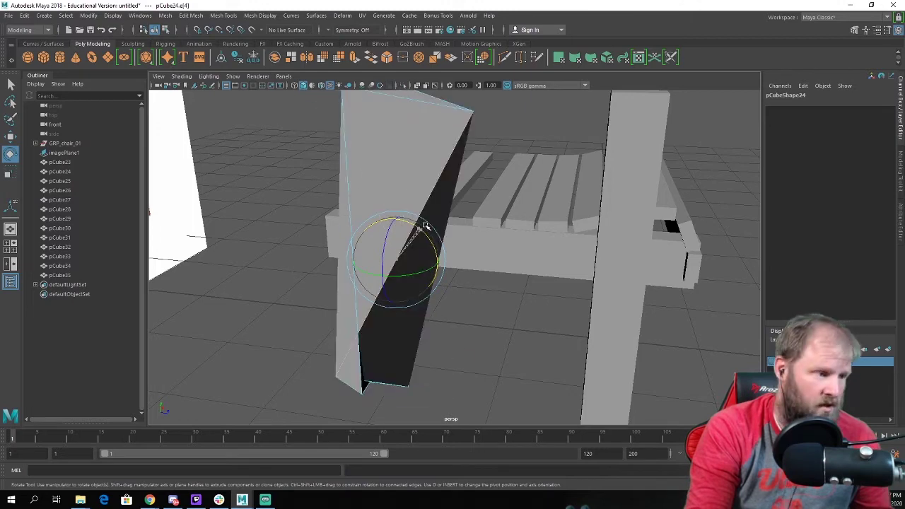
pyautogui.hotkey('ctrl', 'z')
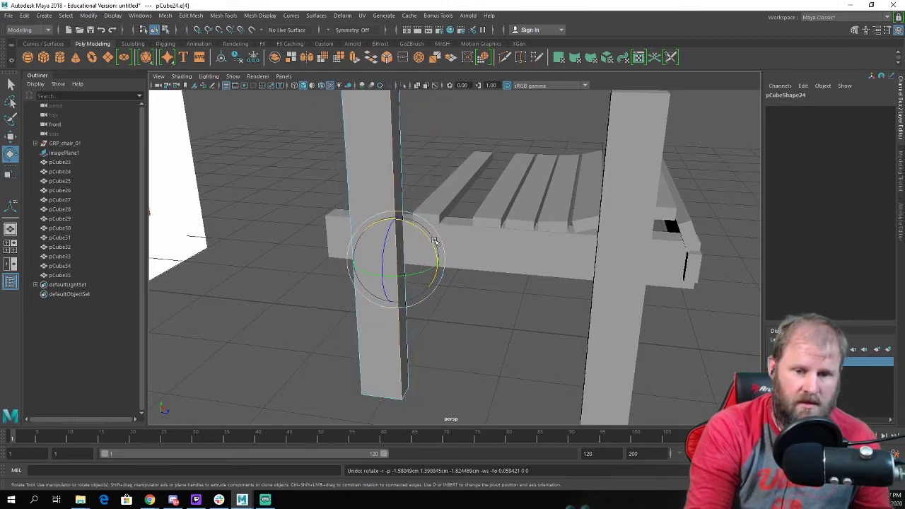
# Select the edges around the top of the rear leg for moving.
pyautogui.scroll(-4, 460, 240)
pyautogui.keyDown('alt'); pyautogui.moveTo(461, 238); pyautogui.dragTo(422, 301, button='middle'); pyautogui.keyUp('alt')
pyautogui.scroll(4, 422, 301)
pyautogui.keyDown('alt'); pyautogui.moveTo(422, 301); pyautogui.dragTo(355, 312); pyautogui.keyUp('alt')
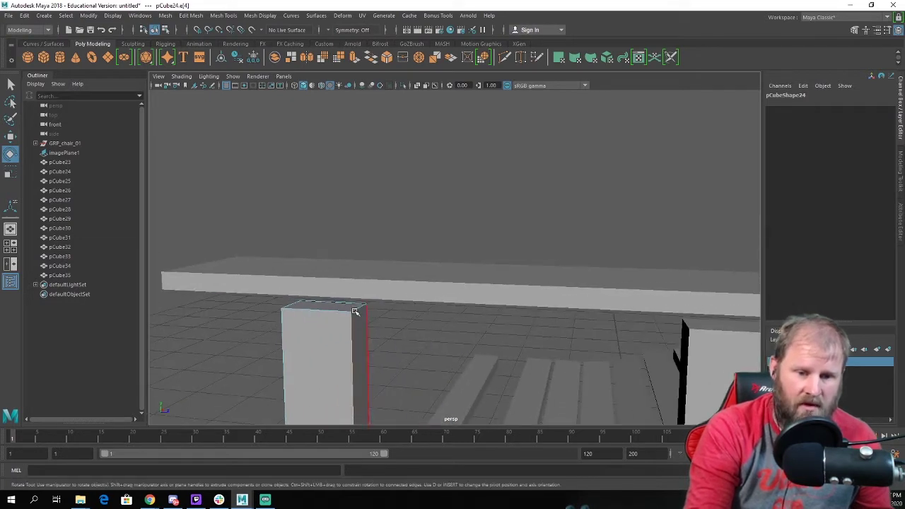
pyautogui.click(355, 309)
pyautogui.press('w')
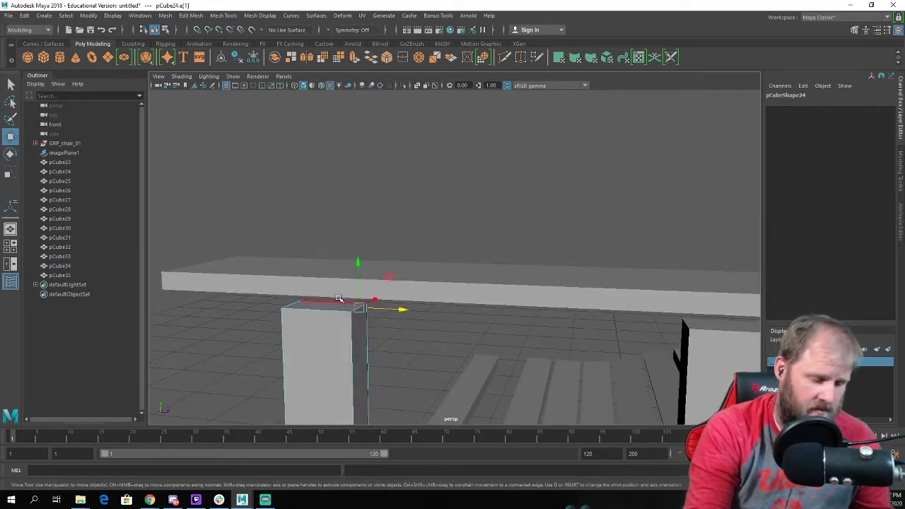
pyautogui.click(342, 299)
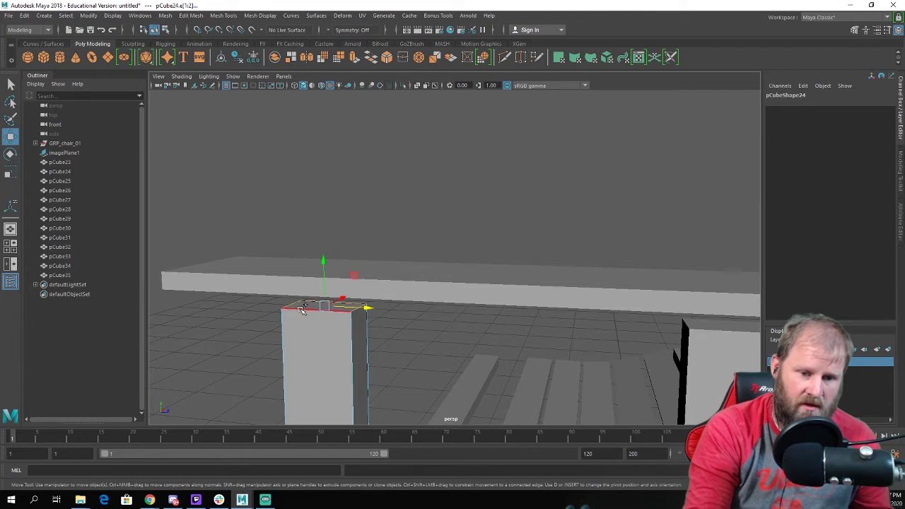
pyautogui.keyDown('alt'); pyautogui.moveTo(429, 322); pyautogui.dragTo(518, 232); pyautogui.keyUp('alt')
pyautogui.hotkey('ctrl', 'z')
pyautogui.keyDown('alt'); pyautogui.moveTo(501, 237); pyautogui.dragTo(408, 239, button='right'); pyautogui.keyUp('alt')
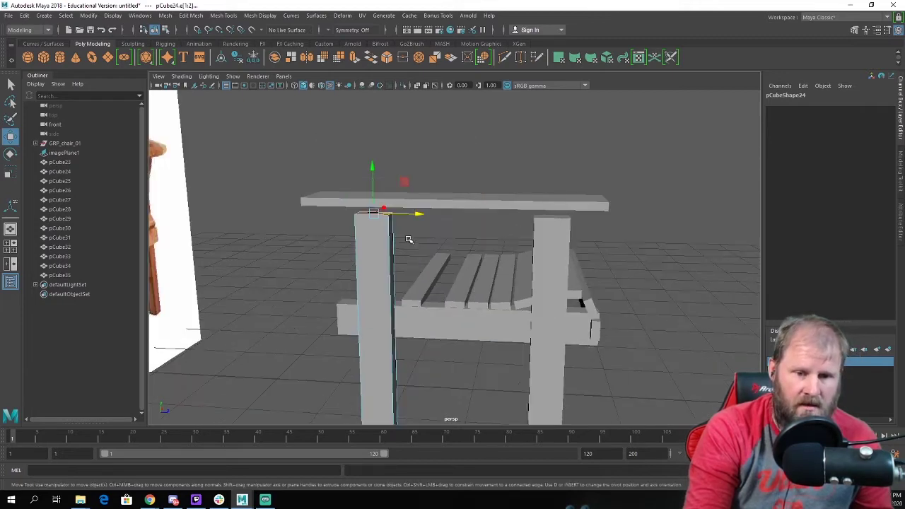
pyautogui.keyDown('alt'); pyautogui.moveTo(409, 239); pyautogui.dragTo(445, 219); pyautogui.keyUp('alt')
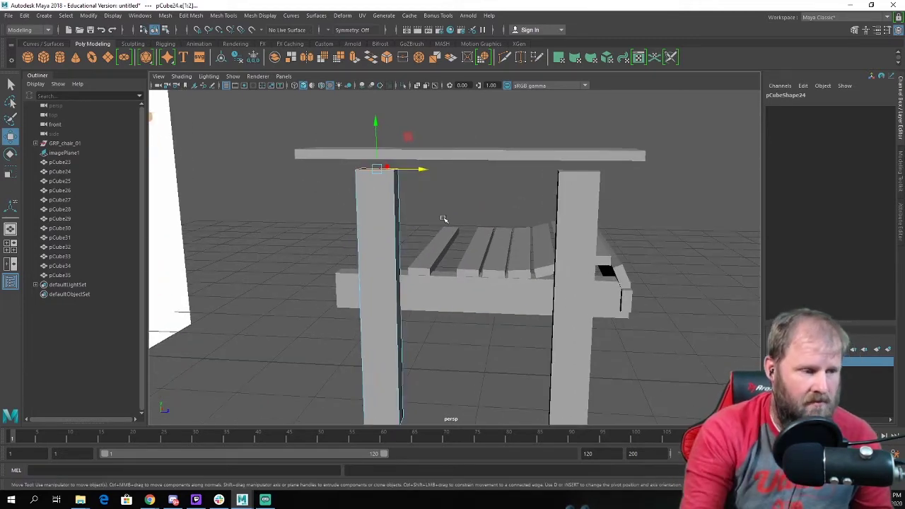
pyautogui.keyDown('alt'); pyautogui.moveTo(458, 231); pyautogui.dragTo(452, 219); pyautogui.keyUp('alt')
# Switch the rear leg to vertex selection.
pyautogui.scroll(5, 374, 219)
pyautogui.moveTo(332, 191); pyautogui.dragTo(301, 191, button='right')
pyautogui.keyDown('alt'); pyautogui.moveTo(343, 183); pyautogui.dragTo(448, 202); pyautogui.keyUp('alt')
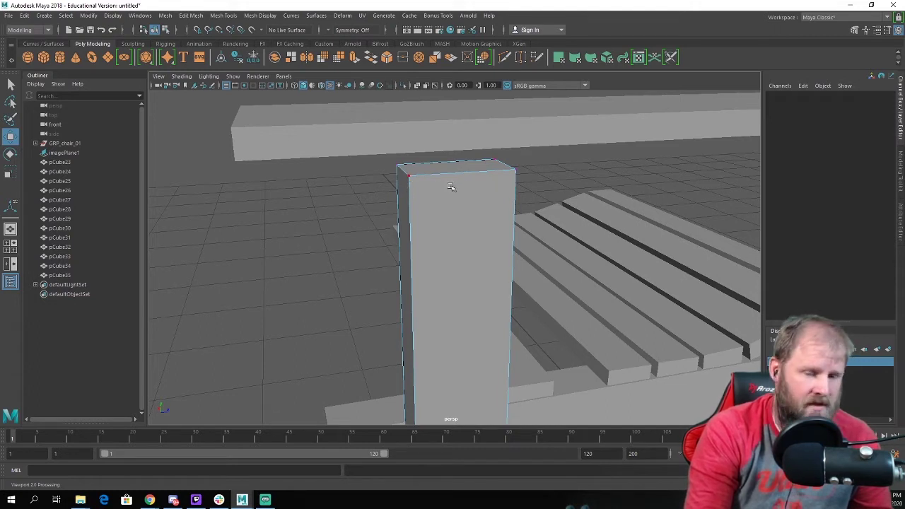
pyautogui.scroll(5, 451, 187)
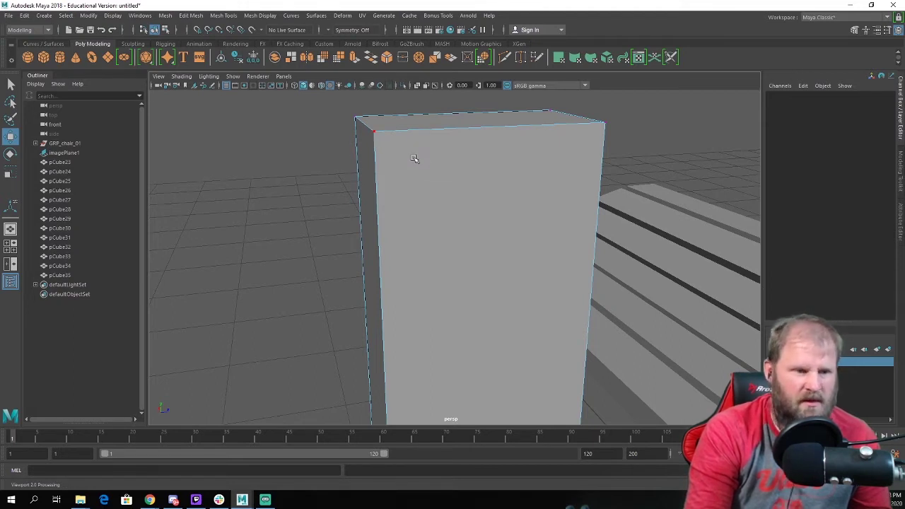
# Try to move a single top corner vertex of the rear leg.
pyautogui.click(374, 133)
pyautogui.moveTo(378, 137); pyautogui.dragTo(417, 158)
pyautogui.hotkey('ctrl', 'z')
# Select all four top vertices of the rear leg and slide them forward along Z to slant the leg.
pyautogui.scroll(-5, 420, 158)
pyautogui.keyDown('alt'); pyautogui.moveTo(469, 176); pyautogui.dragTo(410, 173); pyautogui.keyUp('alt')
pyautogui.moveTo(295, 148); pyautogui.dragTo(496, 204)
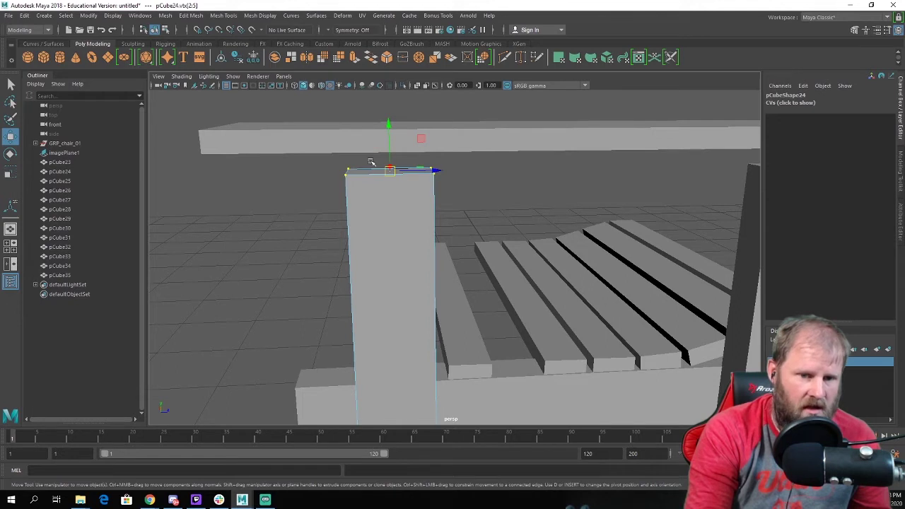
pyautogui.moveTo(436, 172); pyautogui.dragTo(575, 171)
# Compare the slant of the rear leg with the chair in the reference image.
pyautogui.scroll(-5, 511, 161)
pyautogui.keyDown('alt'); pyautogui.moveTo(511, 162); pyautogui.dragTo(467, 167); pyautogui.keyUp('alt')
pyautogui.scroll(-4, 481, 174)
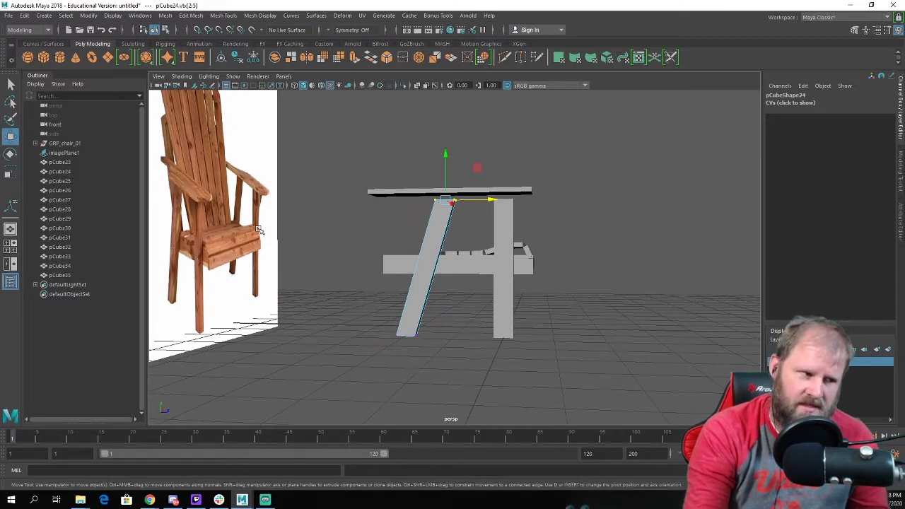
pyautogui.moveTo(259, 230)
pyautogui.keyDown('alt'); pyautogui.mouseDown()
pyautogui.moveTo(313, 250)
pyautogui.moveTo(267, 217)
pyautogui.mouseUp(); pyautogui.keyUp('alt')
pyautogui.keyDown('alt'); pyautogui.moveTo(268, 217); pyautogui.dragTo(227, 159, button='middle'); pyautogui.keyUp('alt')
pyautogui.keyDown('alt'); pyautogui.moveTo(227, 159); pyautogui.dragTo(257, 192, button='right'); pyautogui.keyUp('alt')
pyautogui.keyDown('alt'); pyautogui.moveTo(295, 195); pyautogui.dragTo(301, 202, button='middle'); pyautogui.keyUp('alt')
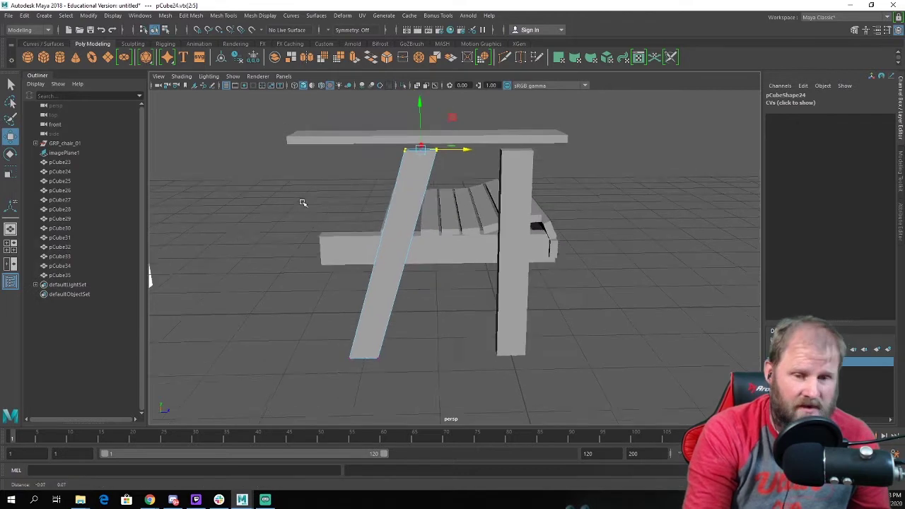
pyautogui.keyDown('alt'); pyautogui.moveTo(301, 202); pyautogui.dragTo(350, 229, button='right'); pyautogui.keyUp('alt')
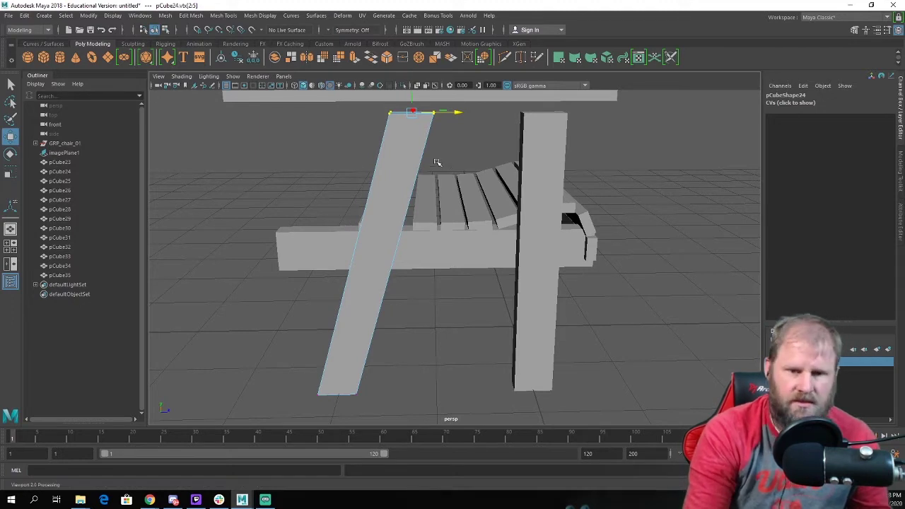
pyautogui.keyDown('alt'); pyautogui.moveTo(437, 163); pyautogui.dragTo(401, 162); pyautogui.keyUp('alt')
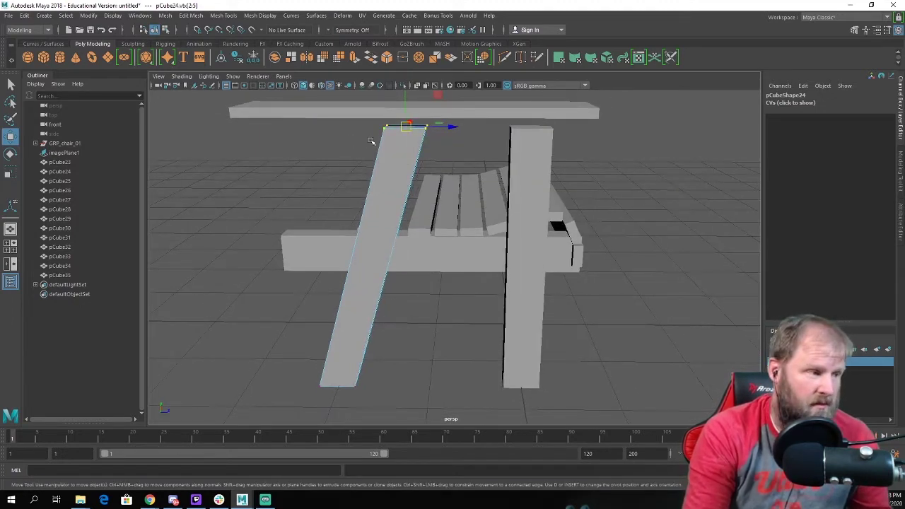
pyautogui.keyDown('alt'); pyautogui.moveTo(375, 144); pyautogui.dragTo(404, 158, button='right'); pyautogui.keyUp('alt')
# Return the rear leg to object selection and move the whole leg backward to -2.276 on Z.
pyautogui.scroll(-5, 384, 163)
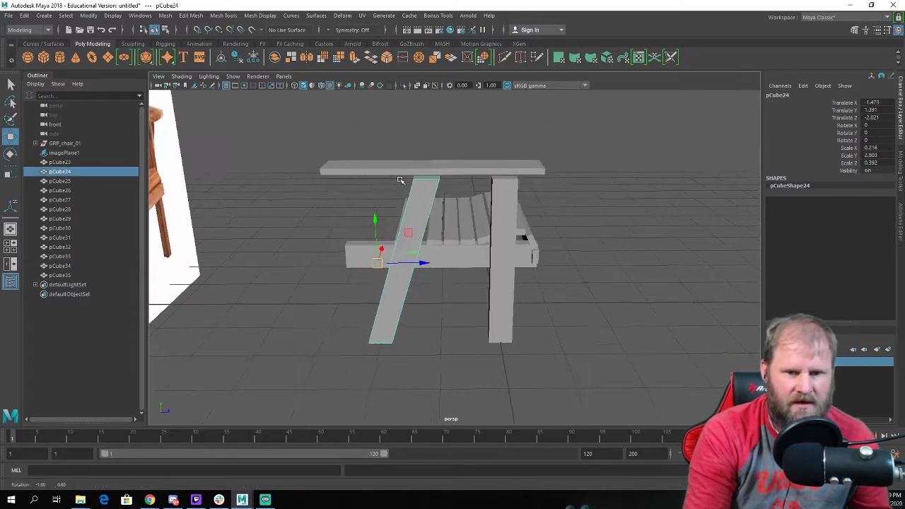
pyautogui.keyDown('alt'); pyautogui.moveTo(400, 177); pyautogui.dragTo(402, 183); pyautogui.keyUp('alt')
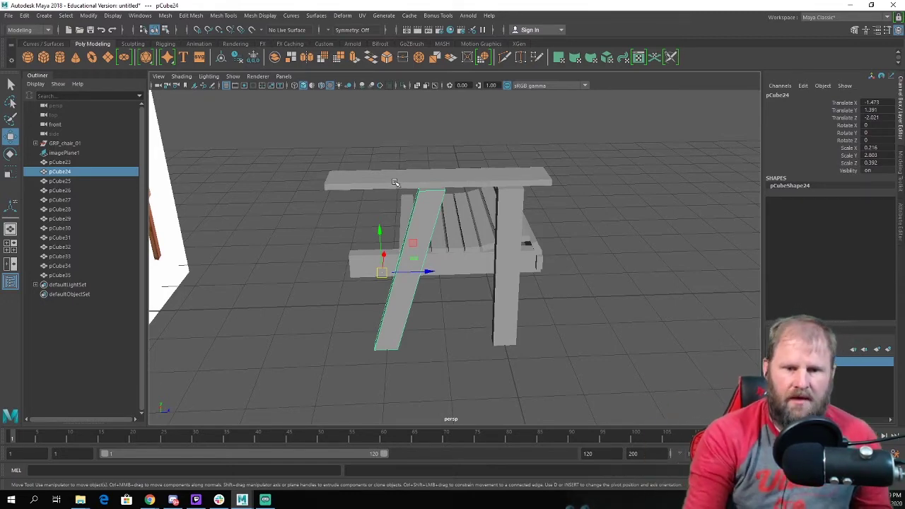
pyautogui.keyDown('alt'); pyautogui.moveTo(395, 183); pyautogui.dragTo(336, 302); pyautogui.keyUp('alt')
pyautogui.keyDown('alt'); pyautogui.moveTo(364, 241); pyautogui.dragTo(396, 246); pyautogui.keyUp('alt')
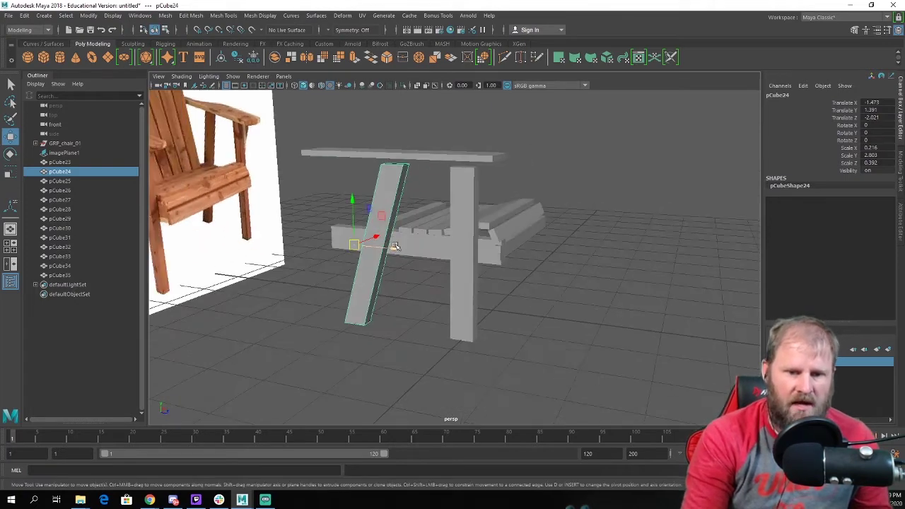
pyautogui.keyDown('alt'); pyautogui.moveTo(394, 208); pyautogui.dragTo(347, 248); pyautogui.keyUp('alt')
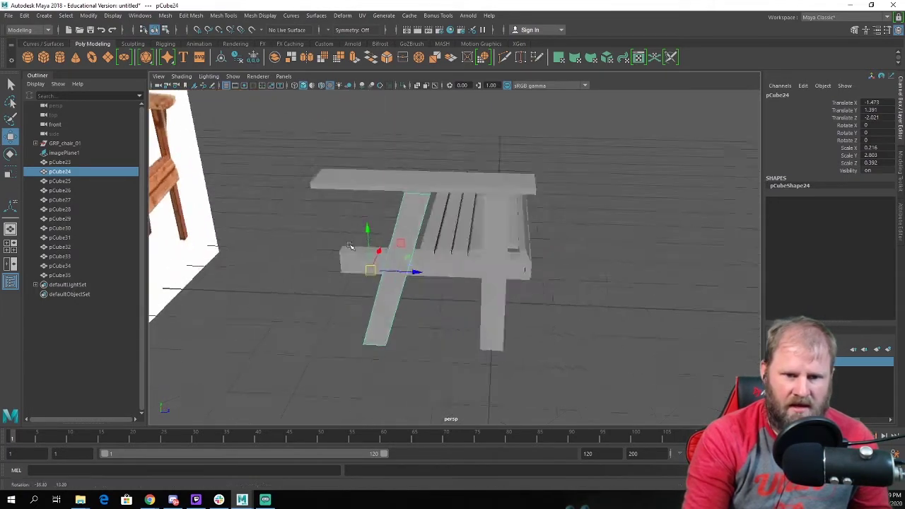
pyautogui.keyDown('alt'); pyautogui.moveTo(347, 248); pyautogui.dragTo(412, 311, button='right'); pyautogui.keyUp('alt')
pyautogui.moveTo(351, 265)
pyautogui.mouseDown()
pyautogui.moveTo(319, 264)
pyautogui.moveTo(412, 287)
pyautogui.moveTo(320, 281)
pyautogui.moveTo(372, 285)
pyautogui.moveTo(367, 262)
pyautogui.mouseUp()
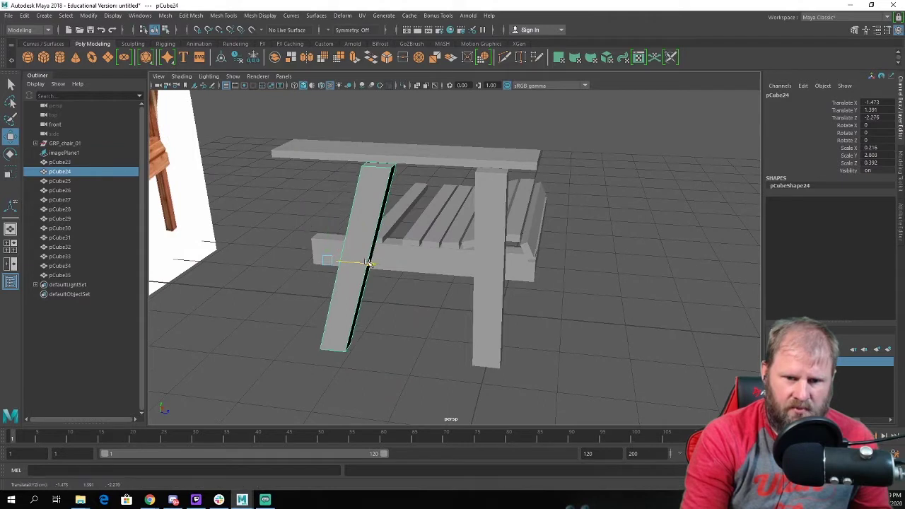
# Lower the armrest board onto the legs, to 2.835 on Y.
pyautogui.click(451, 182)
pyautogui.click(444, 164)
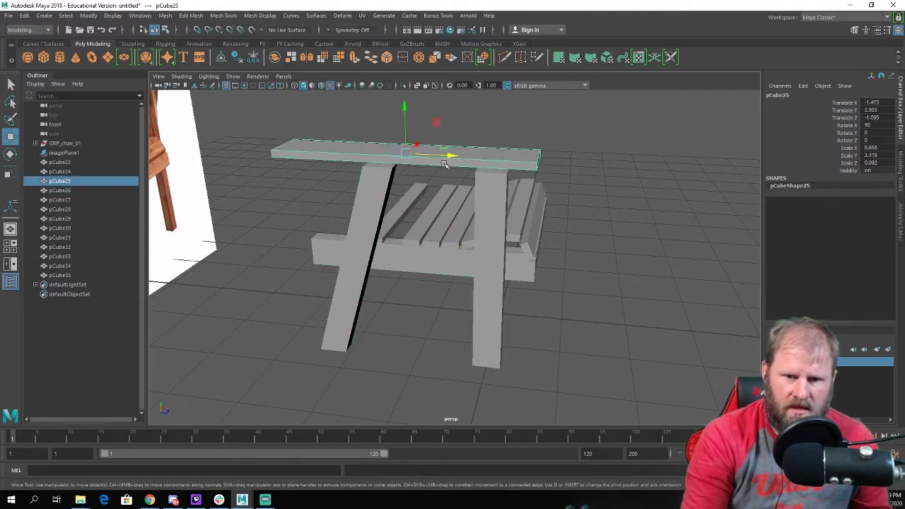
pyautogui.moveTo(444, 164)
pyautogui.keyDown('alt'); pyautogui.mouseDown()
pyautogui.moveTo(460, 172)
pyautogui.moveTo(453, 173)
pyautogui.mouseUp(); pyautogui.keyUp('alt')
pyautogui.moveTo(400, 92); pyautogui.dragTo(400, 104)
# Adjust the height of the angled front seat slat to 1.754 on Y and deselect it.
pyautogui.keyDown('alt'); pyautogui.moveTo(454, 154); pyautogui.dragTo(376, 211); pyautogui.keyUp('alt')
pyautogui.click(382, 224)
pyautogui.click(373, 216)
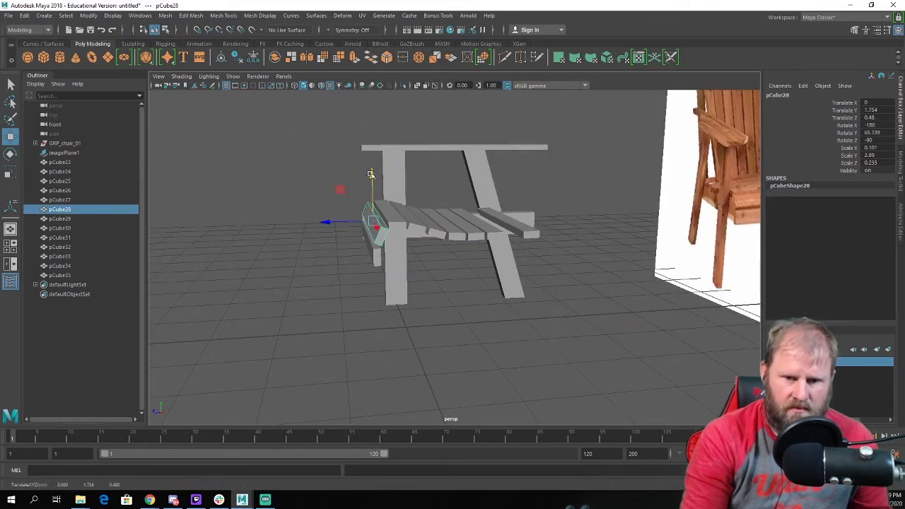
pyautogui.click(411, 259)
# Select the three adjacent rear seat slats and scale them together along their length.
pyautogui.keyDown('alt'); pyautogui.moveTo(570, 299); pyautogui.dragTo(646, 307); pyautogui.keyUp('alt')
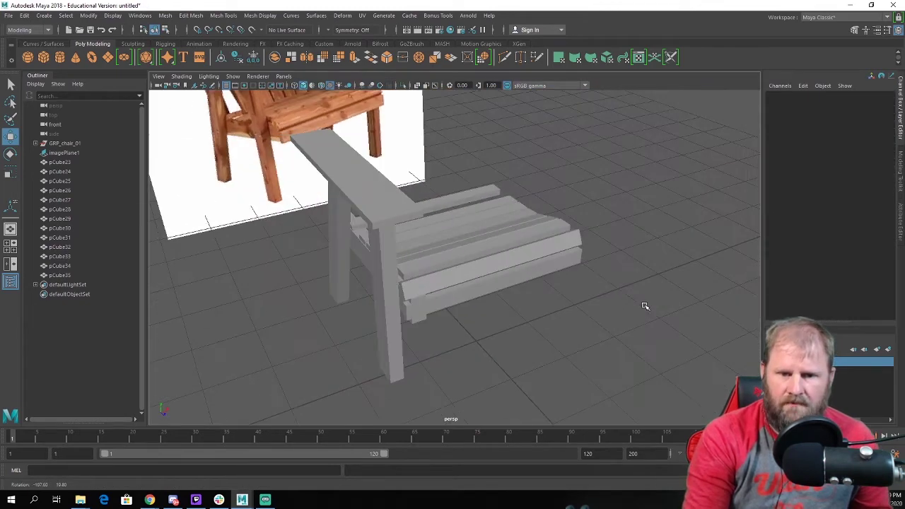
pyautogui.keyDown('alt'); pyautogui.moveTo(628, 285); pyautogui.dragTo(576, 264, button='right'); pyautogui.keyUp('alt')
pyautogui.keyDown('alt'); pyautogui.moveTo(576, 264); pyautogui.dragTo(317, 229); pyautogui.keyUp('alt')
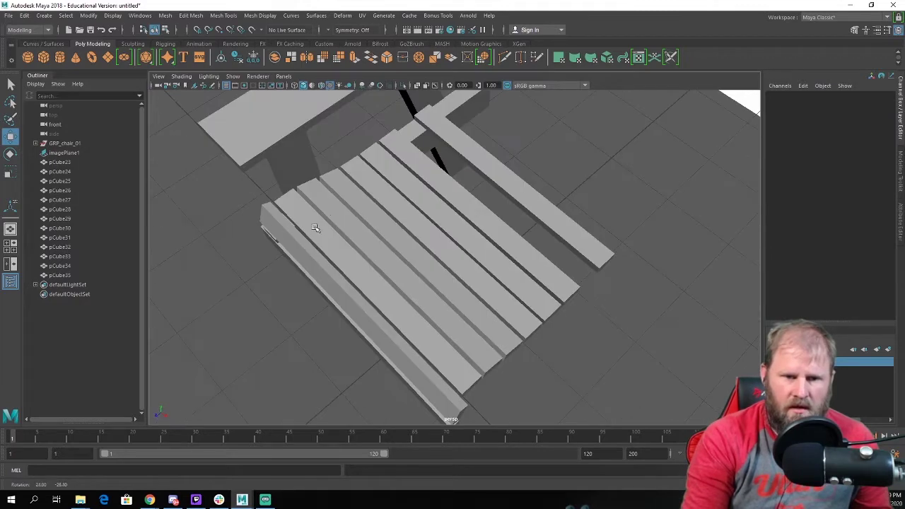
pyautogui.keyDown('alt'); pyautogui.moveTo(328, 217); pyautogui.dragTo(362, 239, button='middle'); pyautogui.keyUp('alt')
pyautogui.keyDown('alt'); pyautogui.moveTo(363, 239); pyautogui.dragTo(397, 257, button='right'); pyautogui.keyUp('alt')
pyautogui.keyDown('alt'); pyautogui.moveTo(397, 257); pyautogui.dragTo(409, 259); pyautogui.keyUp('alt')
pyautogui.click(418, 192)
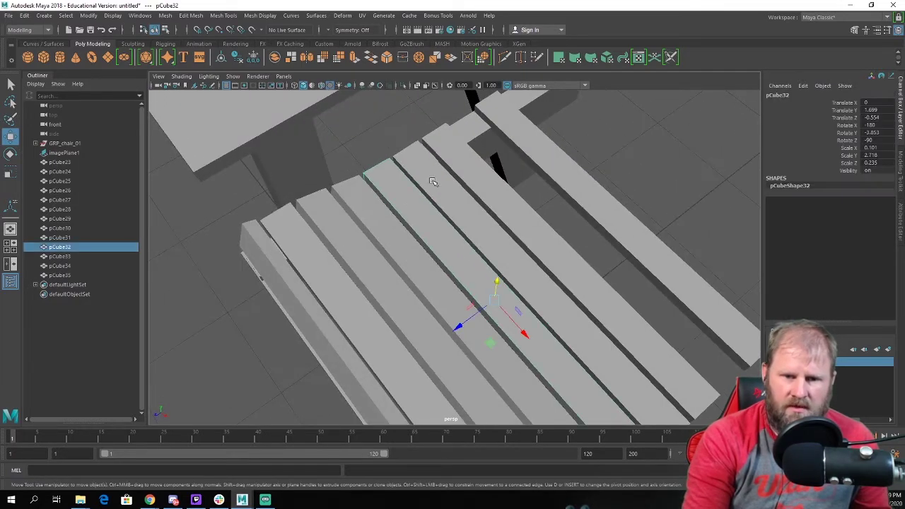
pyautogui.keyDown('shift'); pyautogui.click(446, 176); pyautogui.keyUp('shift')
pyautogui.keyDown('shift'); pyautogui.click(472, 170); pyautogui.keyUp('shift')
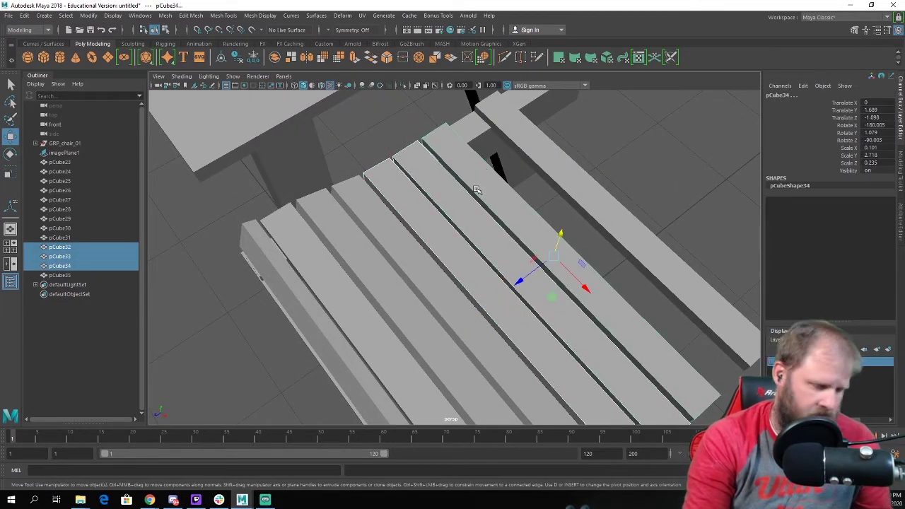
pyautogui.press('e')
pyautogui.press('r')
pyautogui.keyDown('alt'); pyautogui.moveTo(480, 225); pyautogui.dragTo(487, 215); pyautogui.keyUp('alt')
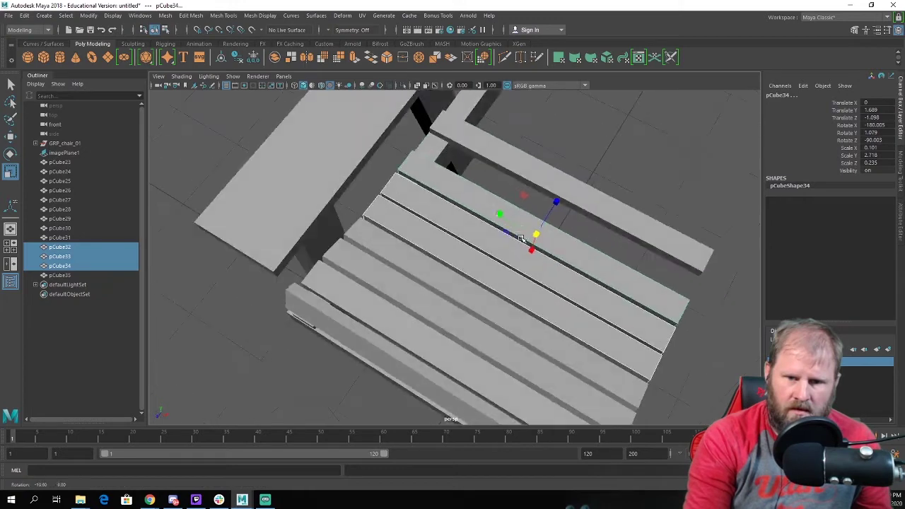
pyautogui.click(489, 211)
pyautogui.hotkey('ctrl', 'z')
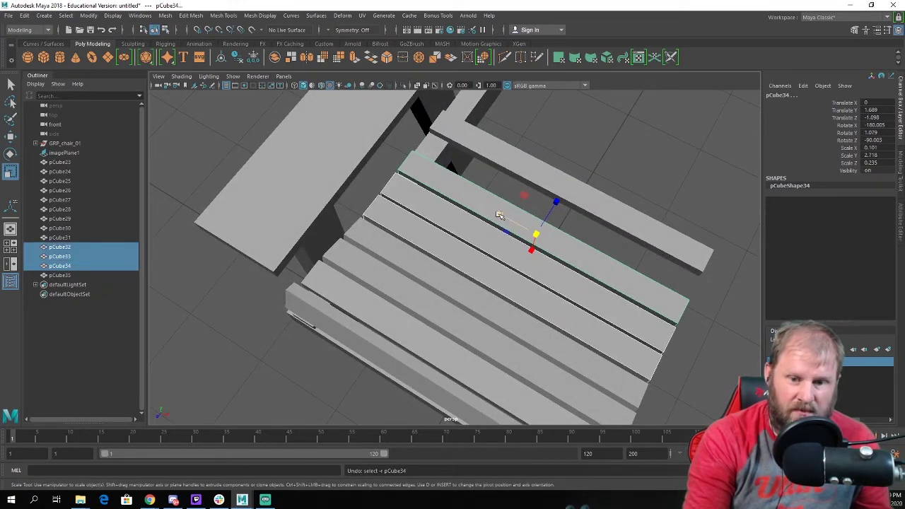
pyautogui.moveTo(499, 215); pyautogui.dragTo(600, 204)
pyautogui.click(639, 297)
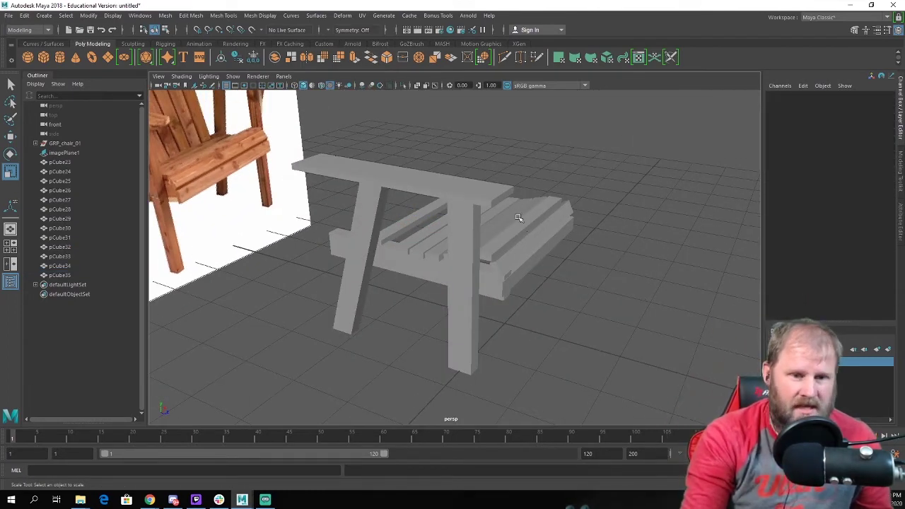
# Compare the modelled armrest, legs and seat with the backrest and frame in the reference image.
pyautogui.moveTo(518, 218)
pyautogui.keyDown('alt'); pyautogui.mouseDown()
pyautogui.moveTo(452, 227)
pyautogui.moveTo(465, 196)
pyautogui.moveTo(509, 216)
pyautogui.mouseUp(); pyautogui.keyUp('alt')
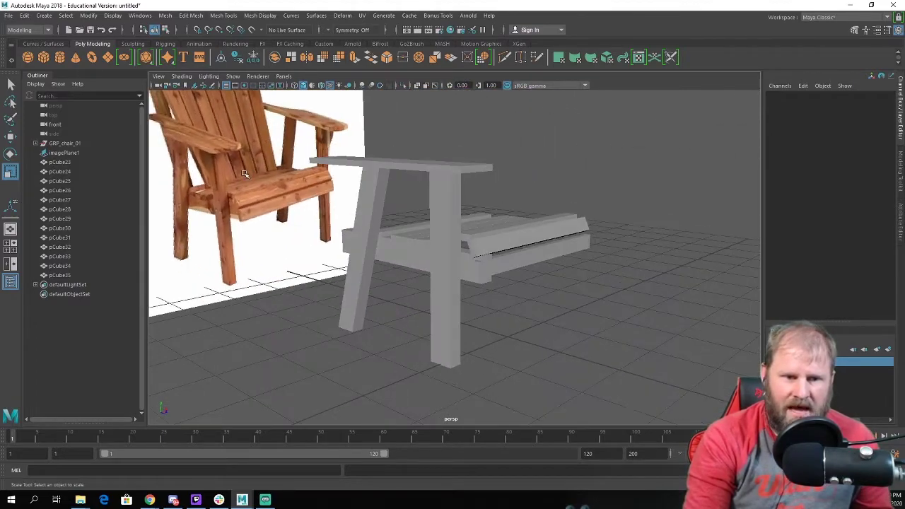
pyautogui.keyDown('alt'); pyautogui.moveTo(228, 205); pyautogui.dragTo(314, 221); pyautogui.keyUp('alt')
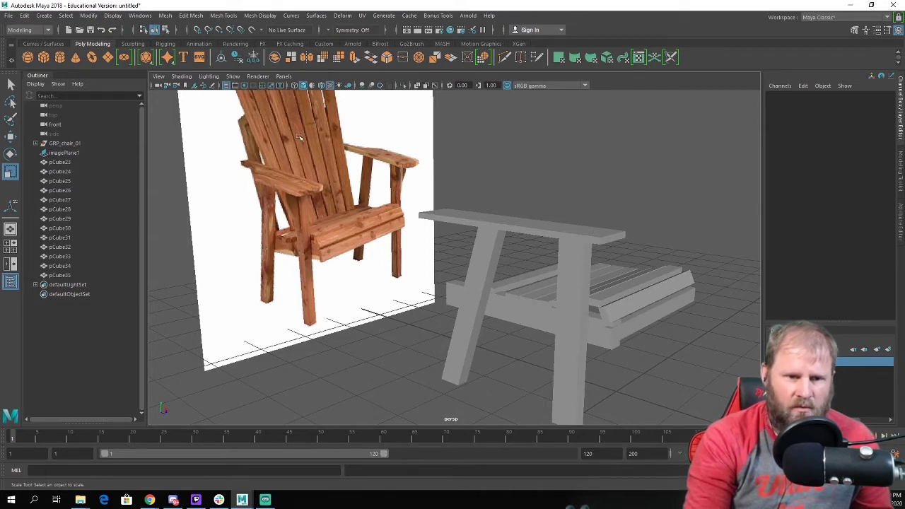
pyautogui.keyDown('alt'); pyautogui.moveTo(527, 270); pyautogui.dragTo(507, 196); pyautogui.keyUp('alt')
pyautogui.click(419, 245)
pyautogui.press('w')
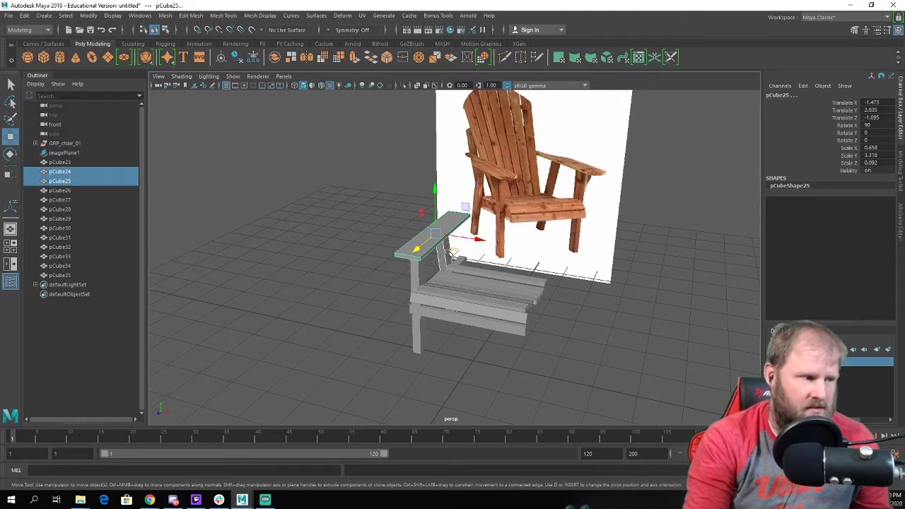
pyautogui.keyDown('alt'); pyautogui.moveTo(453, 253); pyautogui.dragTo(463, 302); pyautogui.keyUp('alt')
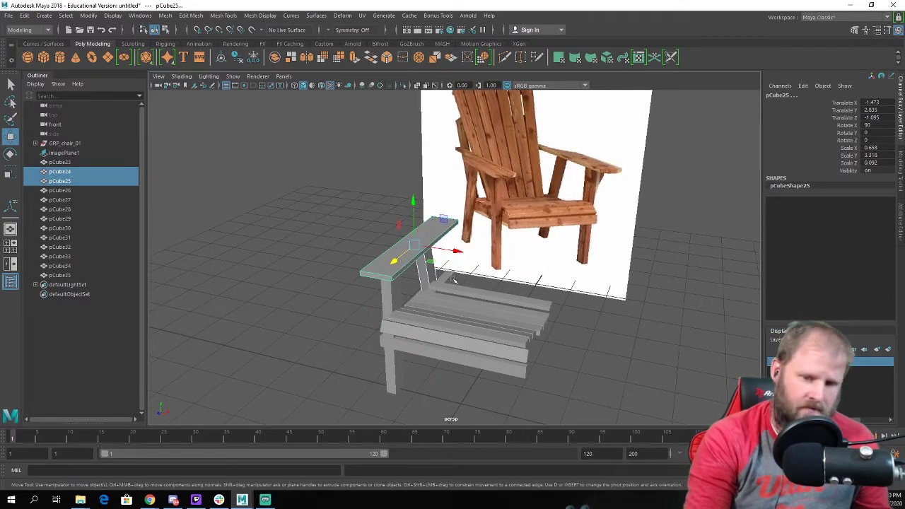
pyautogui.click(453, 281)
# Duplicate the armrest board and snap the copy to the middle of the chair at 0 on X.
pyautogui.click(410, 259)
pyautogui.hotkey('ctrl', 'd')
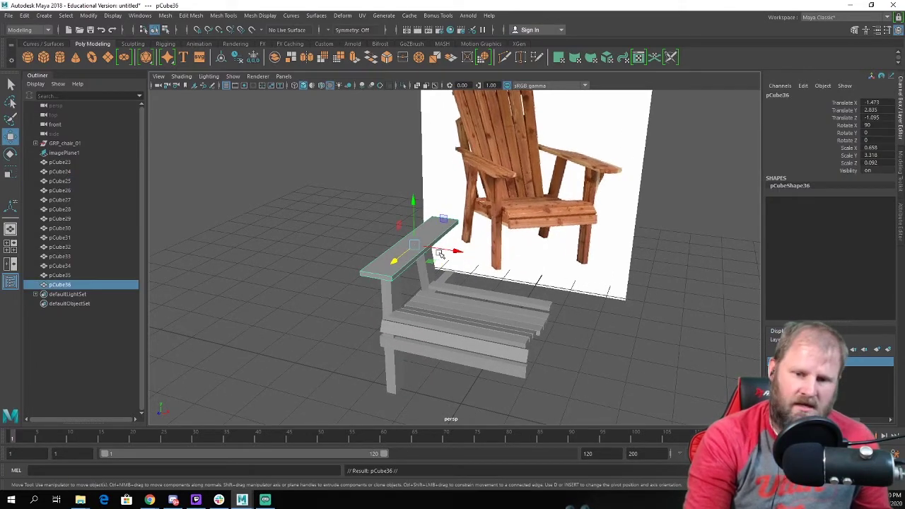
pyautogui.moveTo(456, 251); pyautogui.dragTo(525, 264)
pyautogui.keyDown('alt'); pyautogui.moveTo(468, 277); pyautogui.dragTo(500, 276); pyautogui.keyUp('alt')
pyautogui.scroll(-3, 501, 274)
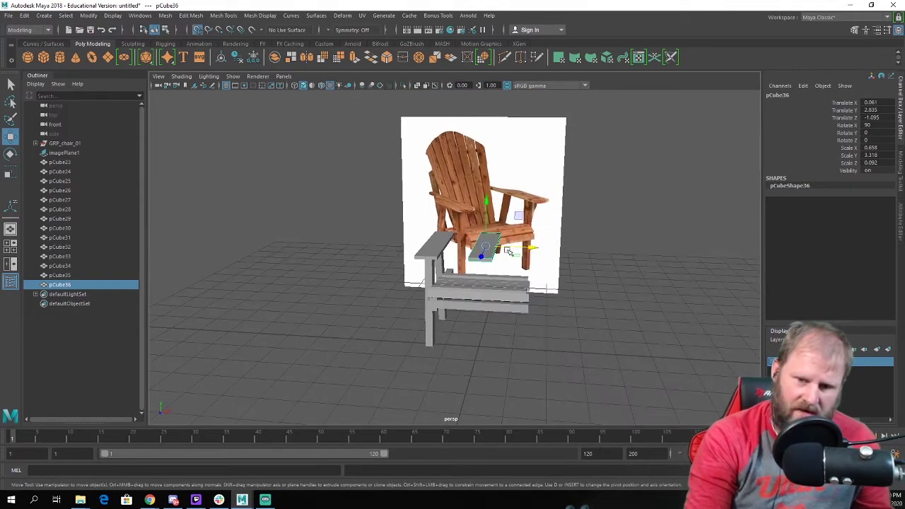
pyautogui.moveTo(531, 247); pyautogui.dragTo(482, 337)
pyautogui.keyDown('alt'); pyautogui.moveTo(495, 247); pyautogui.dragTo(492, 279); pyautogui.keyUp('alt')
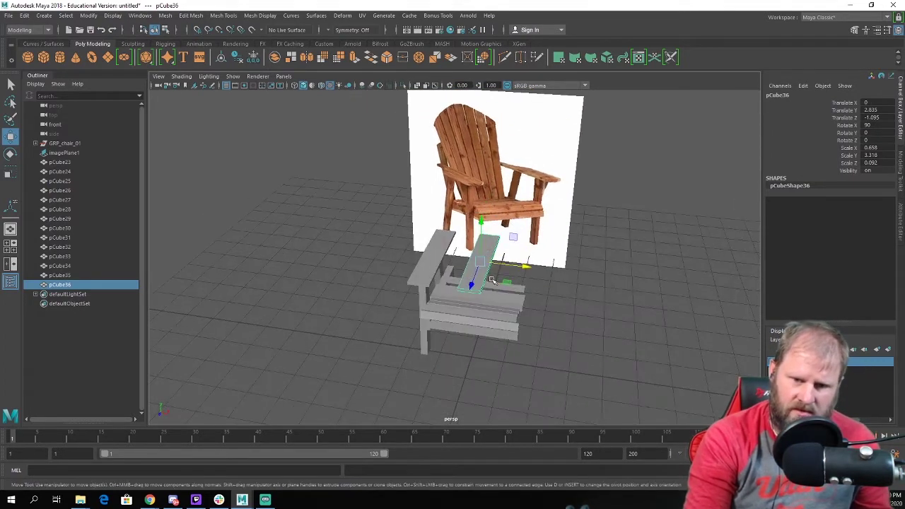
# Rotate the duplicated board upright, to 0 degrees around X.
pyautogui.press('e')
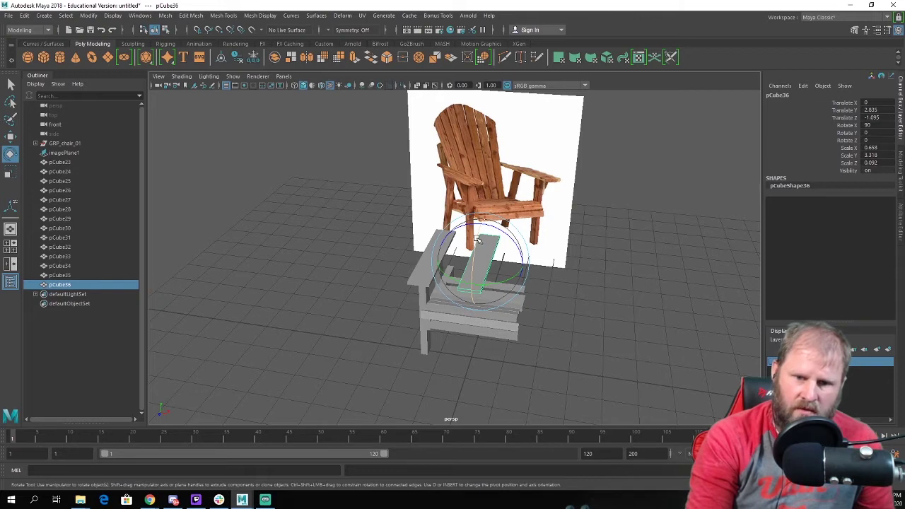
pyautogui.moveTo(477, 241); pyautogui.dragTo(466, 300)
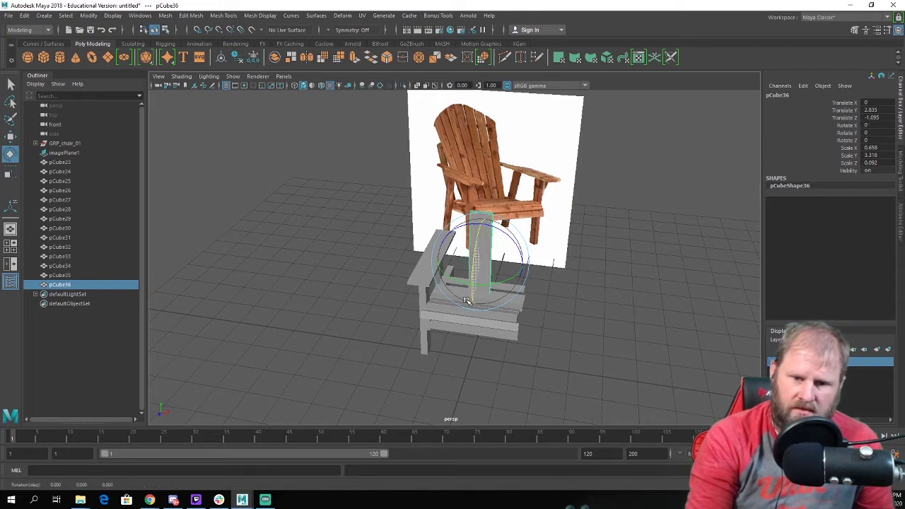
# Move the upright board toward the back of the seat, to about -1.427 on Z.
pyautogui.keyDown('alt'); pyautogui.moveTo(574, 288); pyautogui.dragTo(480, 277); pyautogui.keyUp('alt')
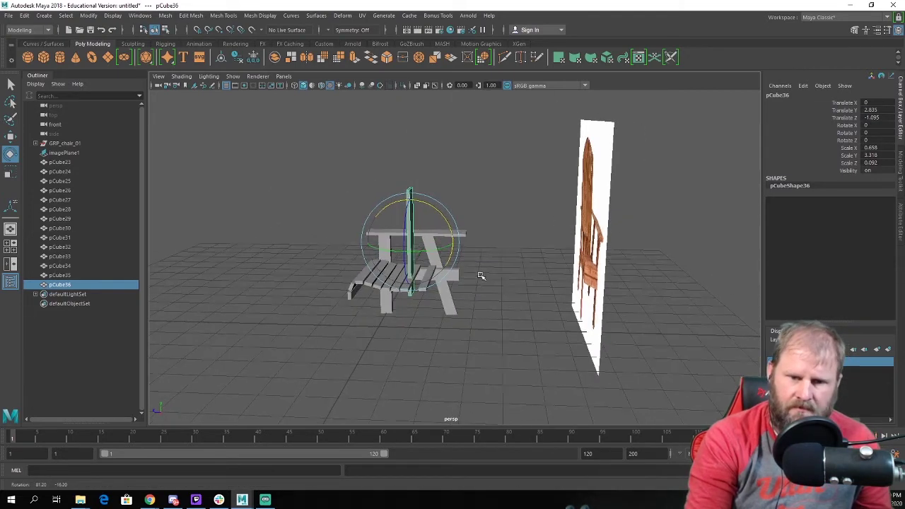
pyautogui.press('w')
pyautogui.scroll(2, 426, 274)
pyautogui.moveTo(359, 238); pyautogui.dragTo(382, 277)
# Raise the upright board in the front view to about 4.04 on Y so its lower end meets the seat.
pyautogui.press('space')
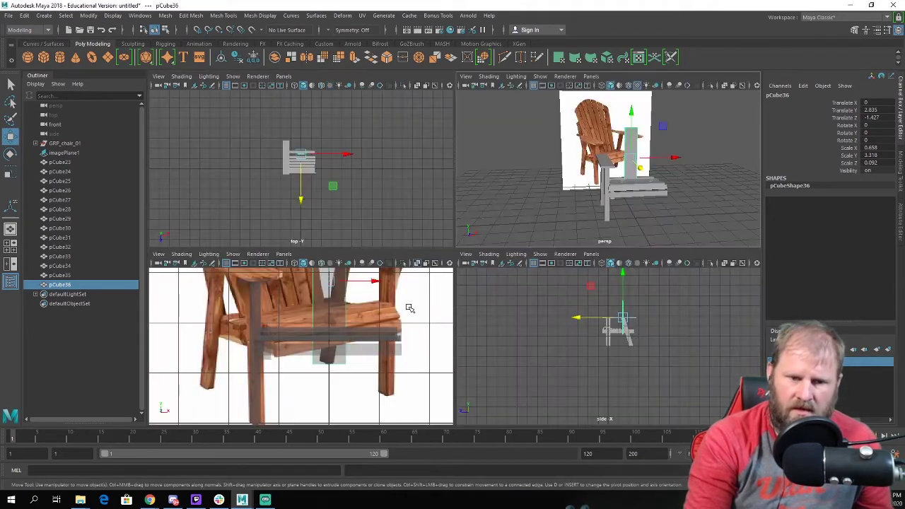
pyautogui.press('space')
pyautogui.scroll(-3, 383, 276)
pyautogui.keyDown('alt'); pyautogui.moveTo(500, 153); pyautogui.dragTo(459, 262, button='middle'); pyautogui.keyUp('alt')
pyautogui.scroll(3, 446, 279)
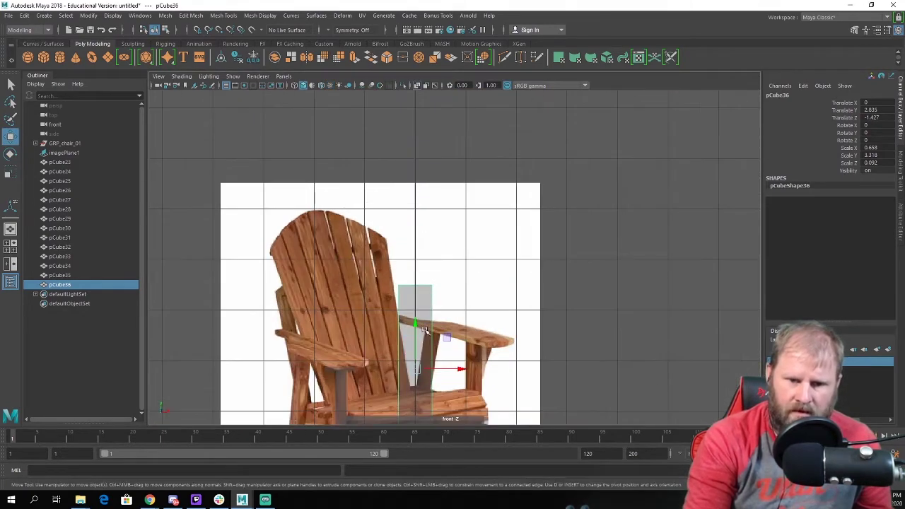
pyautogui.moveTo(417, 323); pyautogui.dragTo(417, 263)
# Scale the backrest board to about 0.365 in width and 4.313 in height, guided by the reference slats.
pyautogui.press('e')
pyautogui.press('r')
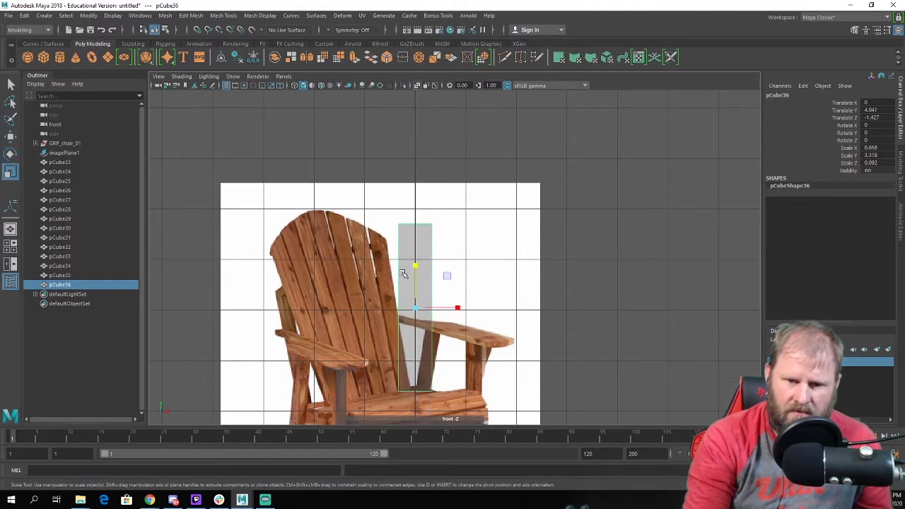
pyautogui.scroll(1, 452, 313)
pyautogui.moveTo(452, 314); pyautogui.dragTo(430, 327)
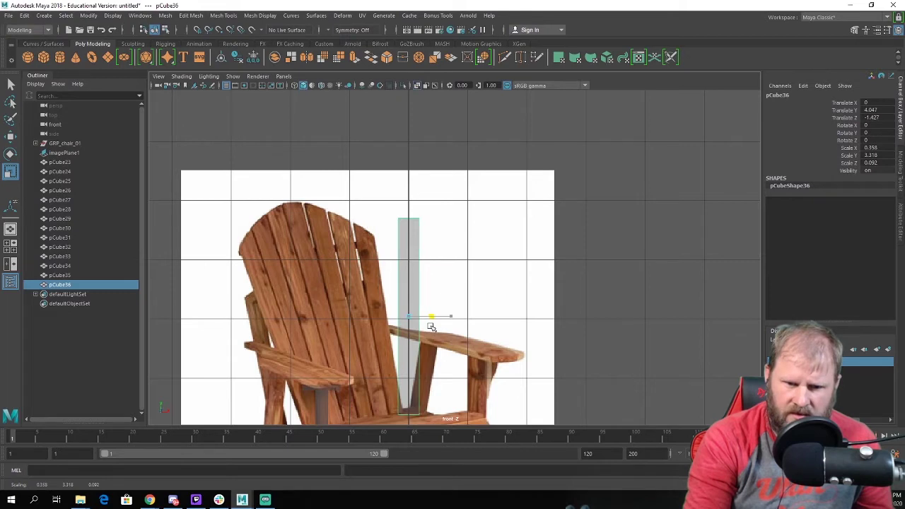
pyautogui.scroll(-2, 431, 326)
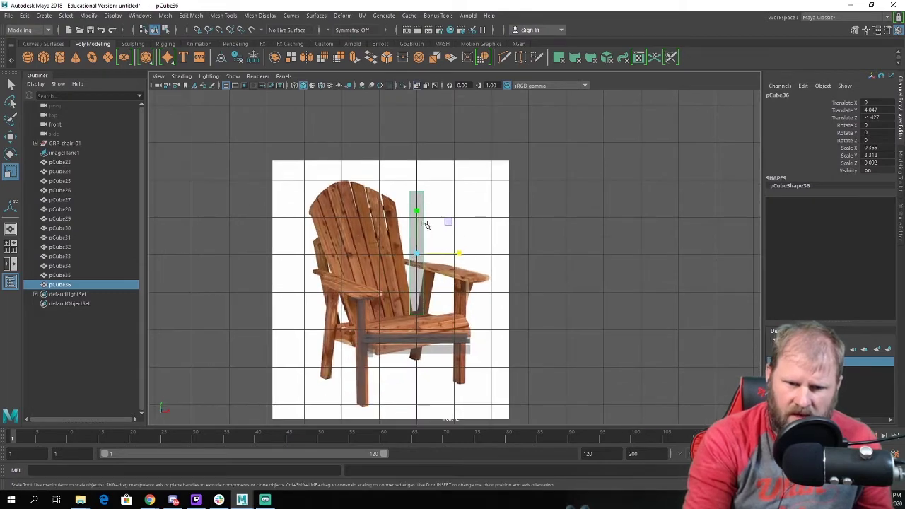
pyautogui.moveTo(415, 212); pyautogui.dragTo(421, 205)
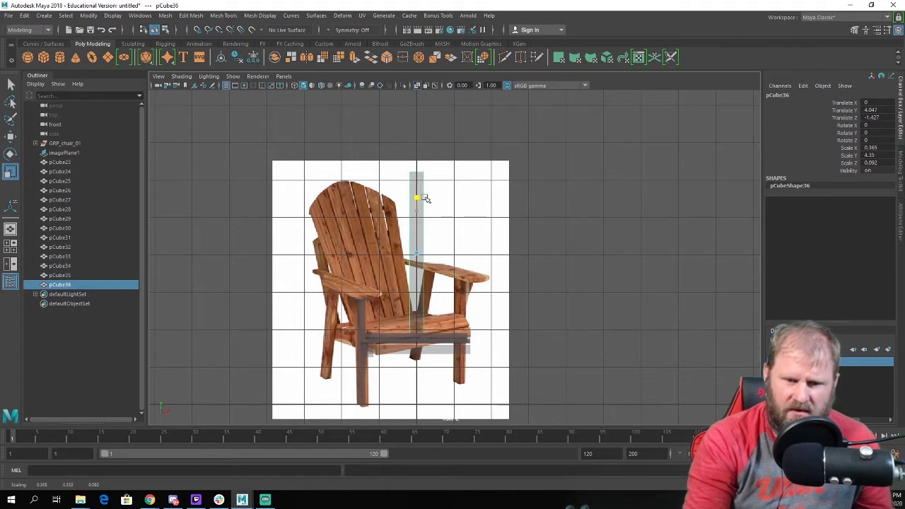
pyautogui.press('w')
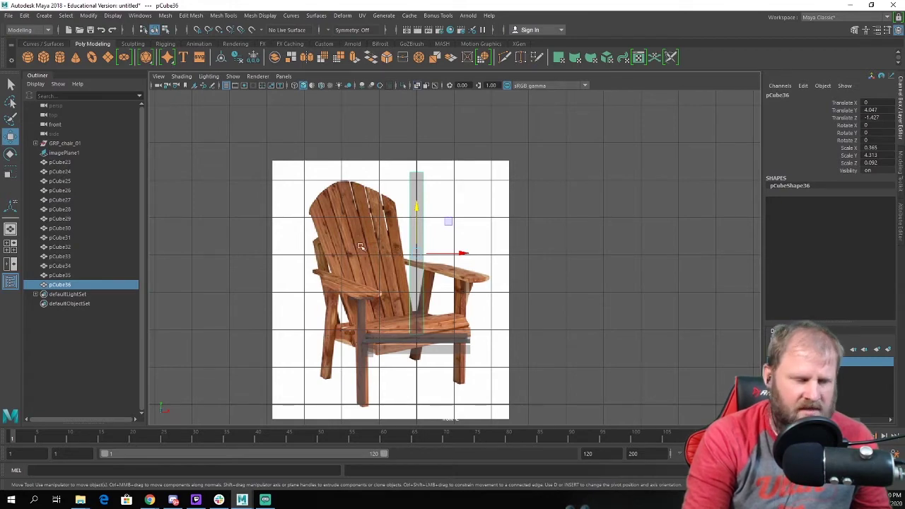
# Thin the backrest board to a Z scale of about 0.083.
pyautogui.press('space')
pyautogui.press('space')
pyautogui.keyDown('alt'); pyautogui.moveTo(561, 209); pyautogui.dragTo(402, 235); pyautogui.keyUp('alt')
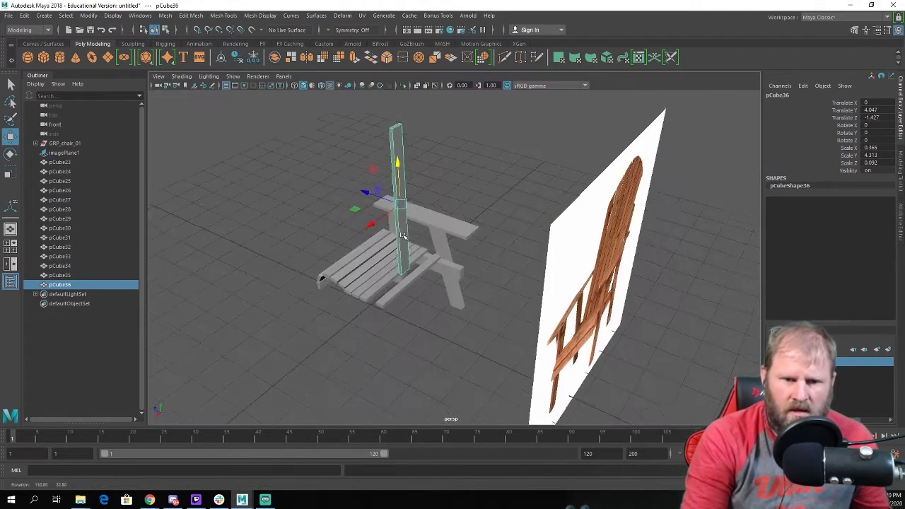
pyautogui.keyDown('alt'); pyautogui.moveTo(403, 236); pyautogui.dragTo(450, 267, button='middle'); pyautogui.keyUp('alt')
pyautogui.scroll(5, 450, 267)
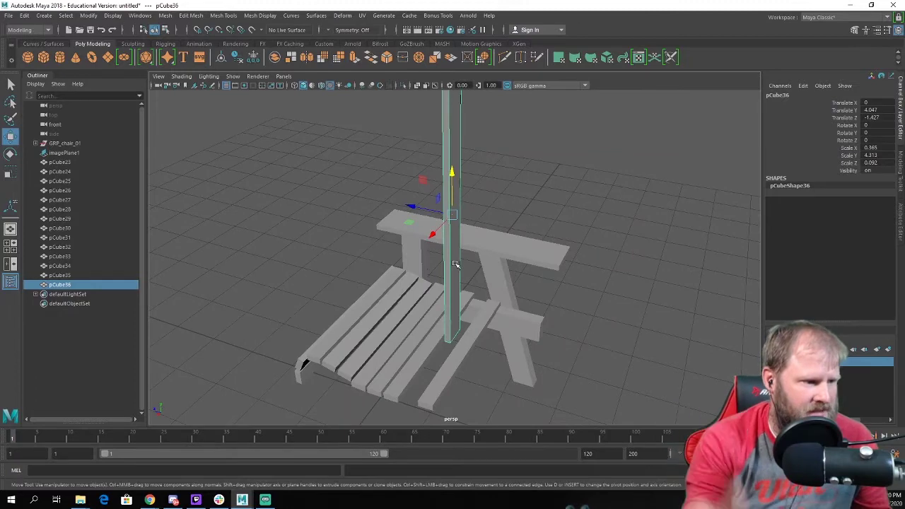
pyautogui.keyDown('alt'); pyautogui.moveTo(422, 277); pyautogui.dragTo(477, 210); pyautogui.keyUp('alt')
pyautogui.press('e')
pyautogui.press('r')
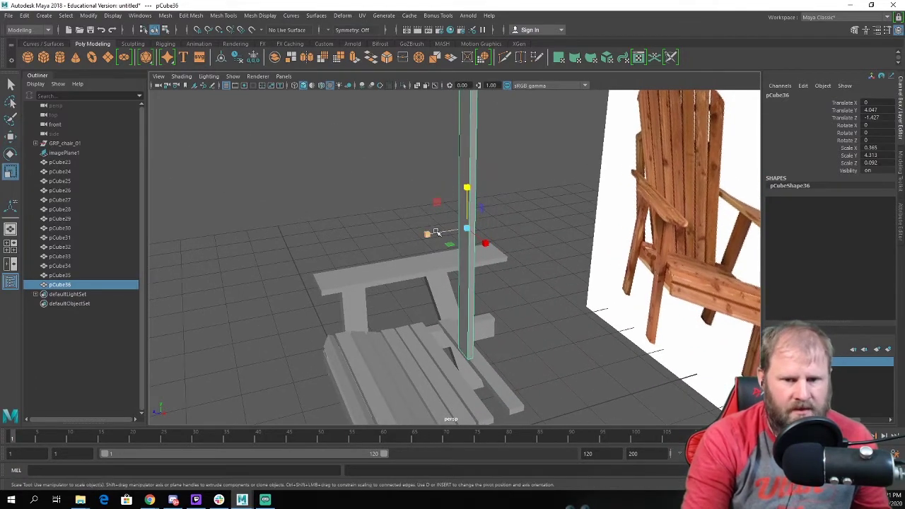
pyautogui.moveTo(428, 234); pyautogui.dragTo(432, 234)
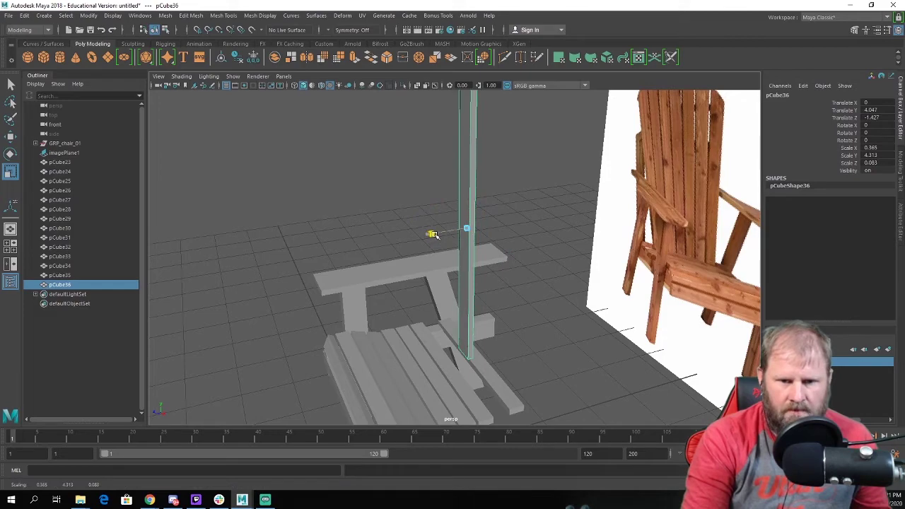
# Duplicate the backrest slat and place the copy beside it with a narrow gap, at about 0.412 on X.
pyautogui.click(516, 258)
pyautogui.press('w')
pyautogui.scroll(-3, 469, 259)
pyautogui.scroll(3, 469, 258)
pyautogui.keyDown('alt'); pyautogui.moveTo(469, 258); pyautogui.dragTo(458, 275, button='middle'); pyautogui.keyUp('alt')
pyautogui.keyDown('alt'); pyautogui.moveTo(448, 276); pyautogui.dragTo(501, 286); pyautogui.keyUp('alt')
pyautogui.click(501, 286)
pyautogui.keyDown('alt'); pyautogui.moveTo(515, 290); pyautogui.dragTo(499, 252, button='middle'); pyautogui.keyUp('alt')
pyautogui.keyDown('alt'); pyautogui.moveTo(499, 252); pyautogui.dragTo(528, 292); pyautogui.keyUp('alt')
pyautogui.hotkey('ctrl', 'd')
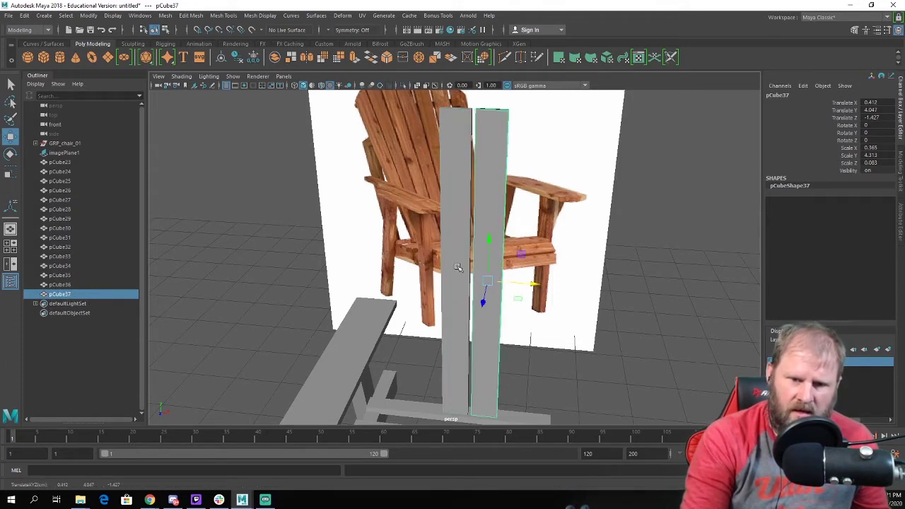
# Duplicate both backrest slats together and shift the copies along X to about 0.816, continuing the row with even gaps.
pyautogui.keyDown('shift'); pyautogui.click(460, 266); pyautogui.keyUp('shift')
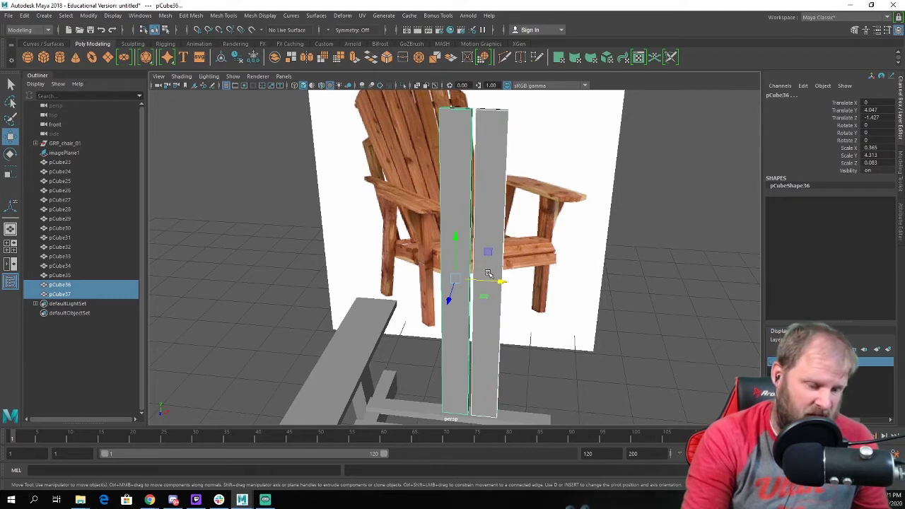
pyautogui.hotkey('ctrl', 'd')
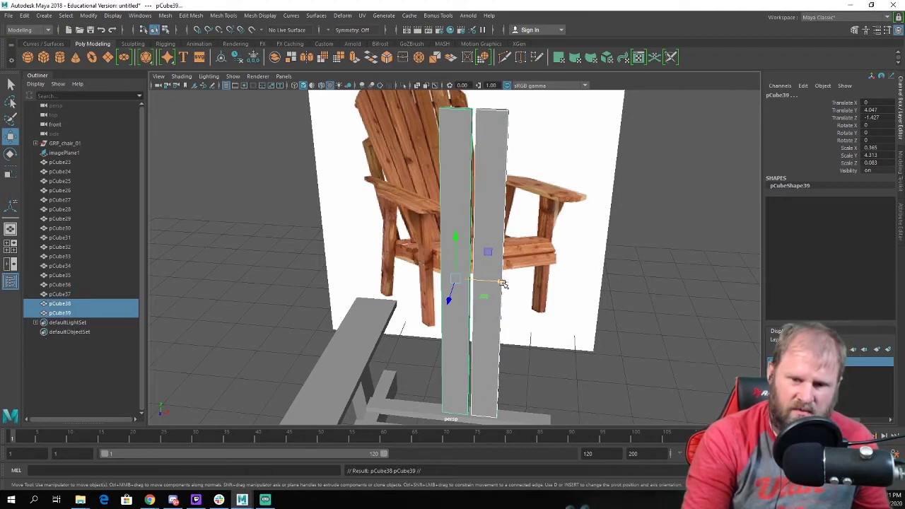
pyautogui.moveTo(501, 280); pyautogui.dragTo(566, 298)
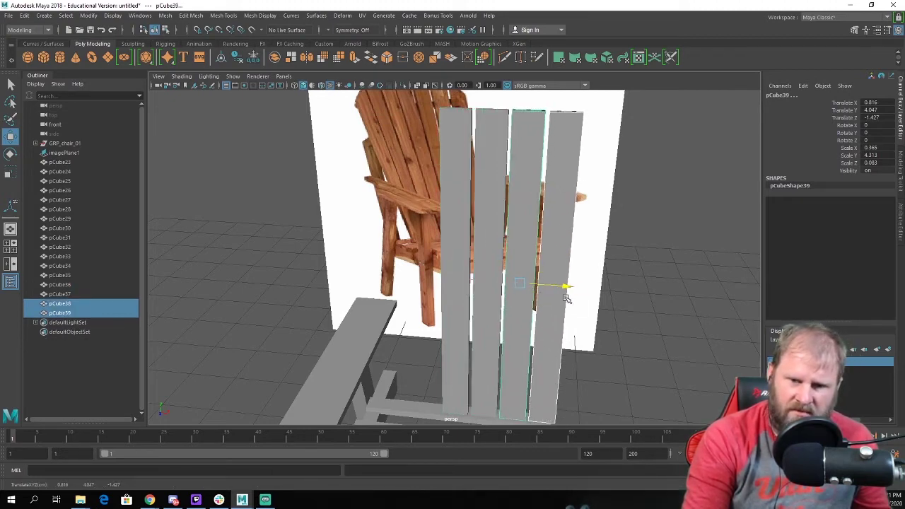
# Duplicate the three slats beside the centre one and move the copies to its other side, starting at about -1.238 on X.
pyautogui.keyDown('shift'); pyautogui.click(490, 229); pyautogui.keyUp('shift')
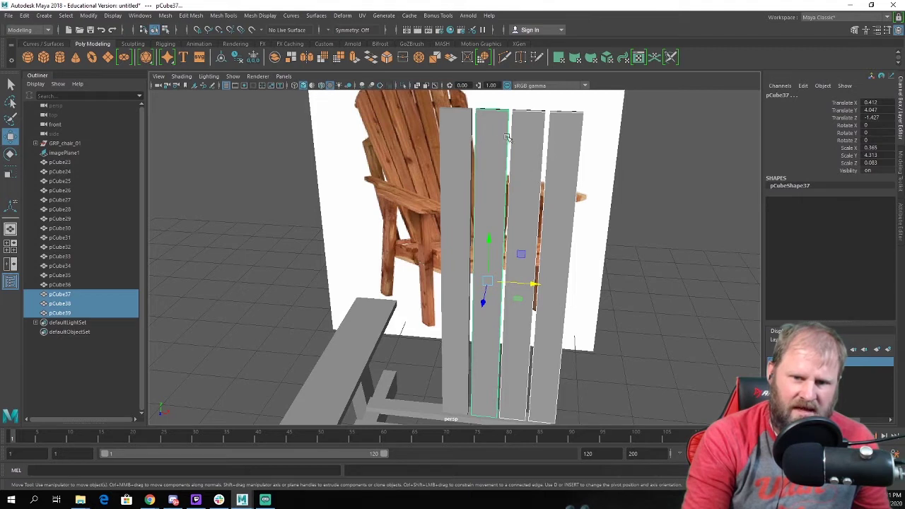
pyautogui.hotkey('ctrl', 'd')
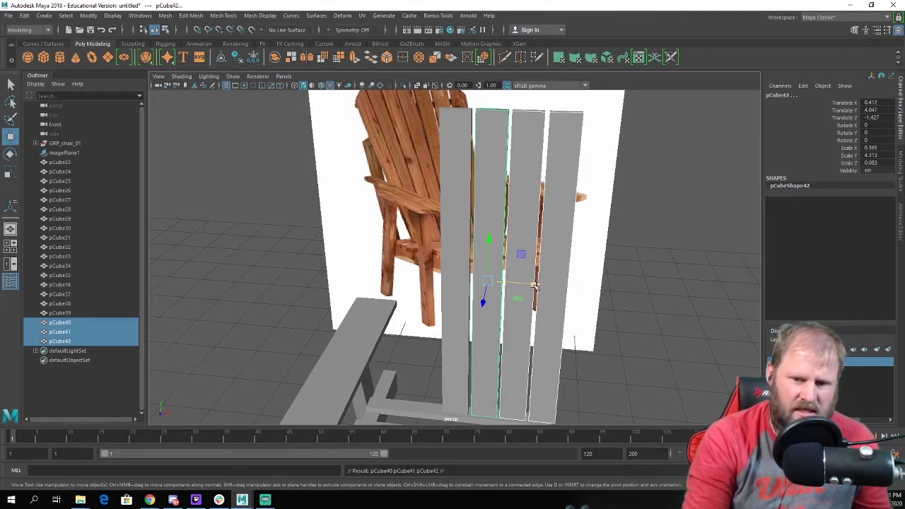
pyautogui.moveTo(535, 285); pyautogui.dragTo(407, 276)
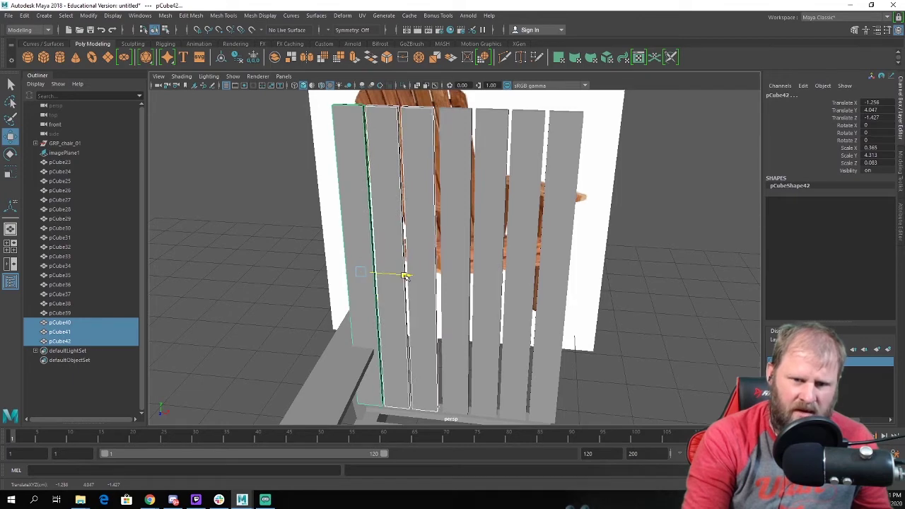
# Compare the seven-slat backrest with the curved, fanned backrest in the reference image from several angles.
pyautogui.keyDown('alt'); pyautogui.moveTo(408, 276); pyautogui.dragTo(423, 245); pyautogui.keyUp('alt')
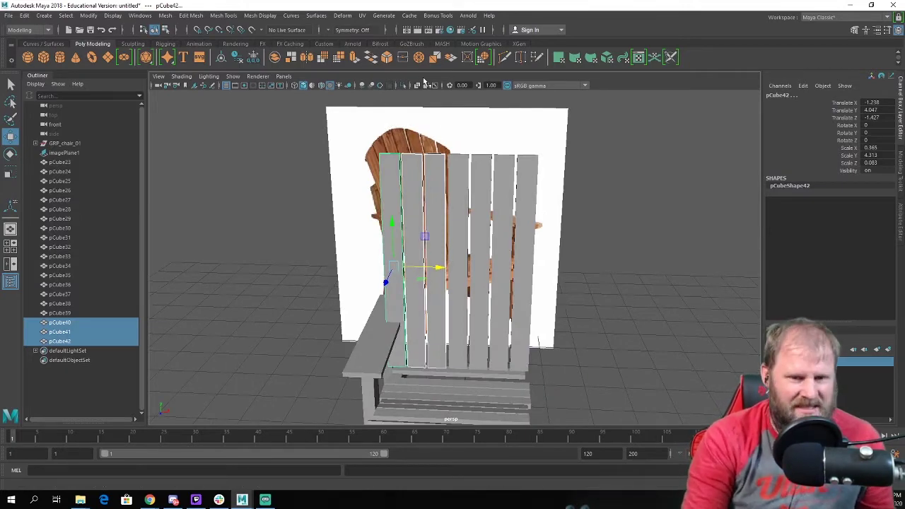
pyautogui.keyDown('alt'); pyautogui.moveTo(360, 133); pyautogui.dragTo(399, 147); pyautogui.keyUp('alt')
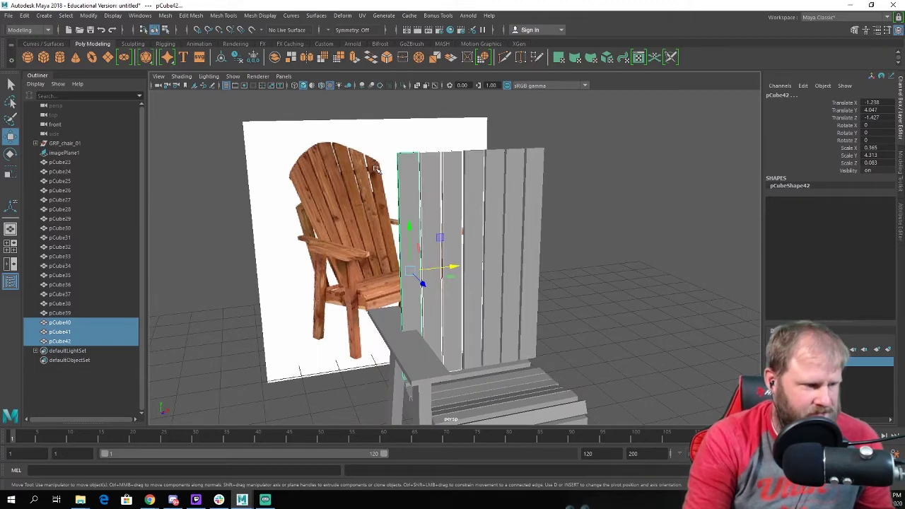
pyautogui.keyDown('alt'); pyautogui.moveTo(573, 277); pyautogui.dragTo(283, 181); pyautogui.keyUp('alt')
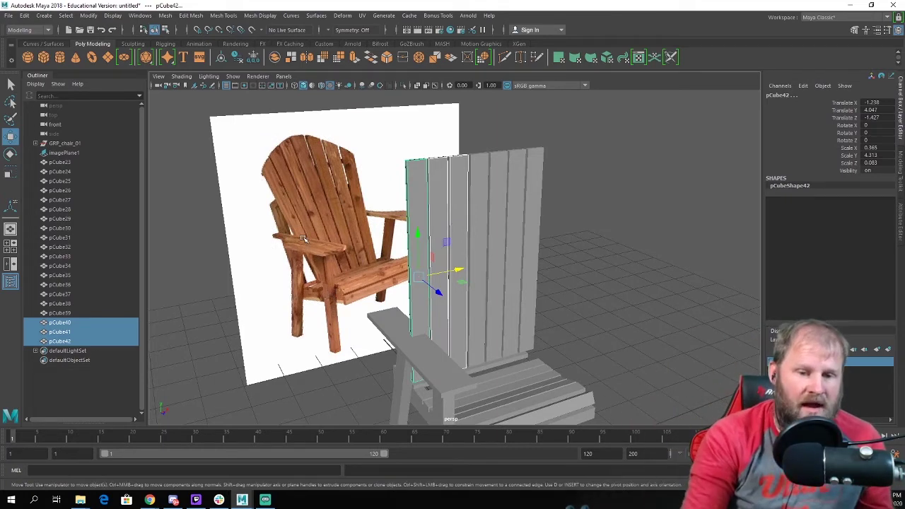
pyautogui.keyDown('alt'); pyautogui.moveTo(553, 220); pyautogui.dragTo(571, 247); pyautogui.keyUp('alt')
pyautogui.click(571, 247)
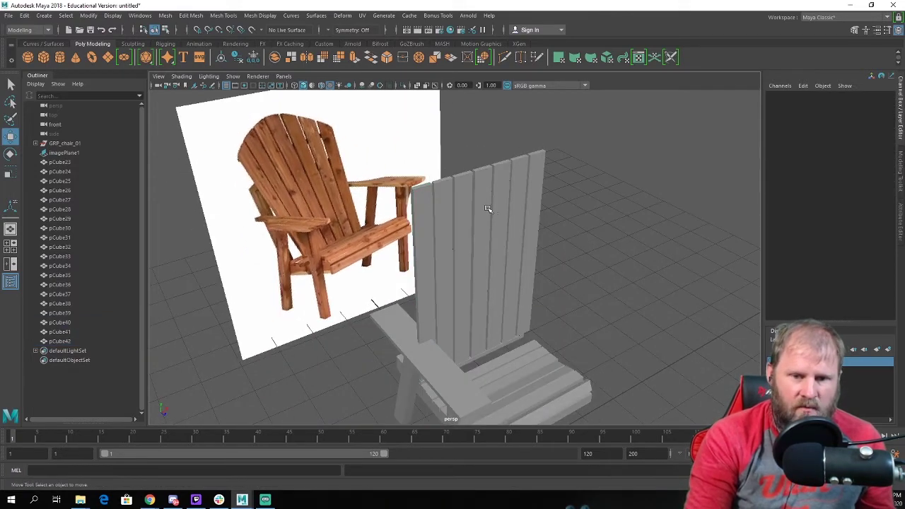
pyautogui.keyDown('alt'); pyautogui.moveTo(487, 210); pyautogui.dragTo(596, 269); pyautogui.keyUp('alt')
pyautogui.click(593, 239)
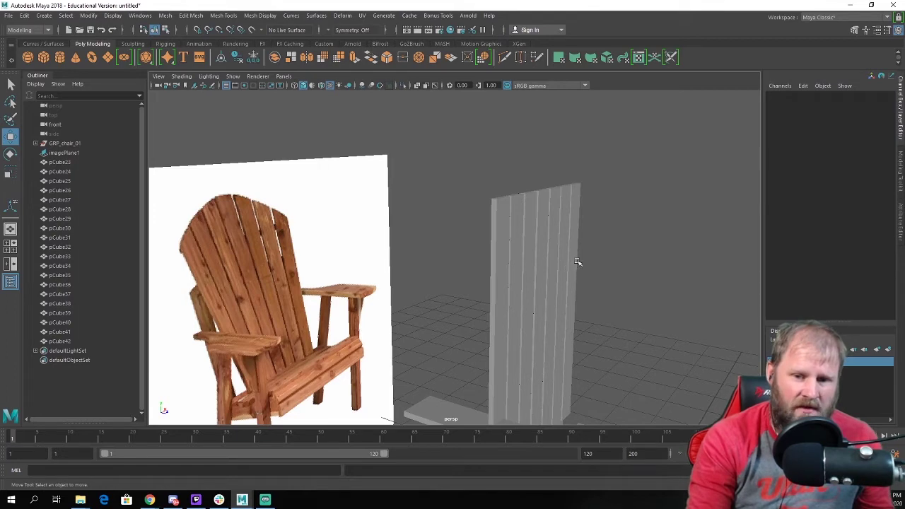
# Select all seven backrest slats and combine them into one mesh.
pyautogui.click(576, 263)
pyautogui.click(559, 279)
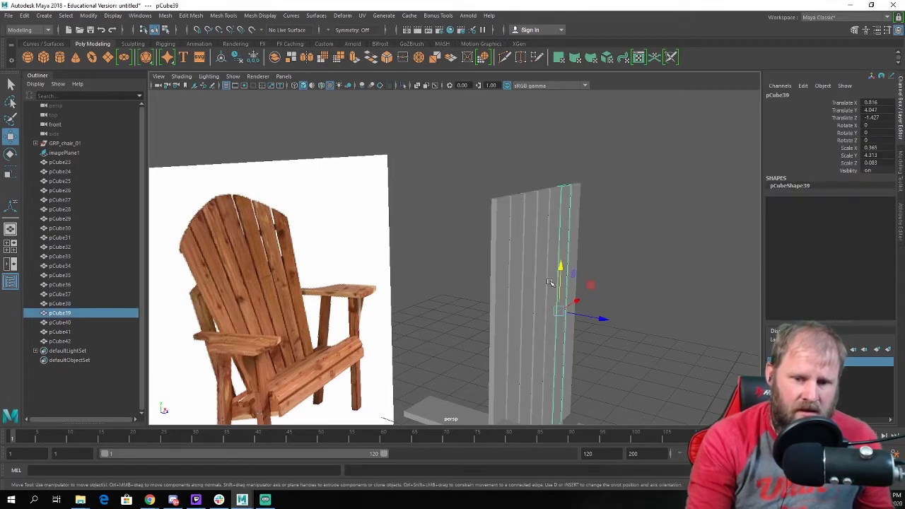
pyautogui.click(550, 283)
pyautogui.click(538, 284)
pyautogui.click(519, 285)
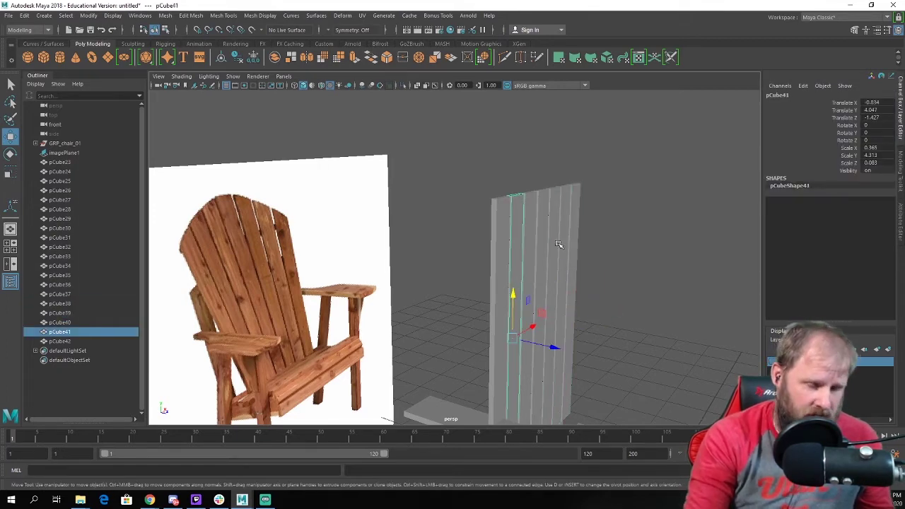
pyautogui.keyDown('alt'); pyautogui.moveTo(559, 245); pyautogui.dragTo(523, 239); pyautogui.keyUp('alt')
pyautogui.moveTo(472, 185)
pyautogui.mouseDown()
pyautogui.moveTo(628, 262)
pyautogui.moveTo(627, 272)
pyautogui.moveTo(579, 276)
pyautogui.mouseUp()
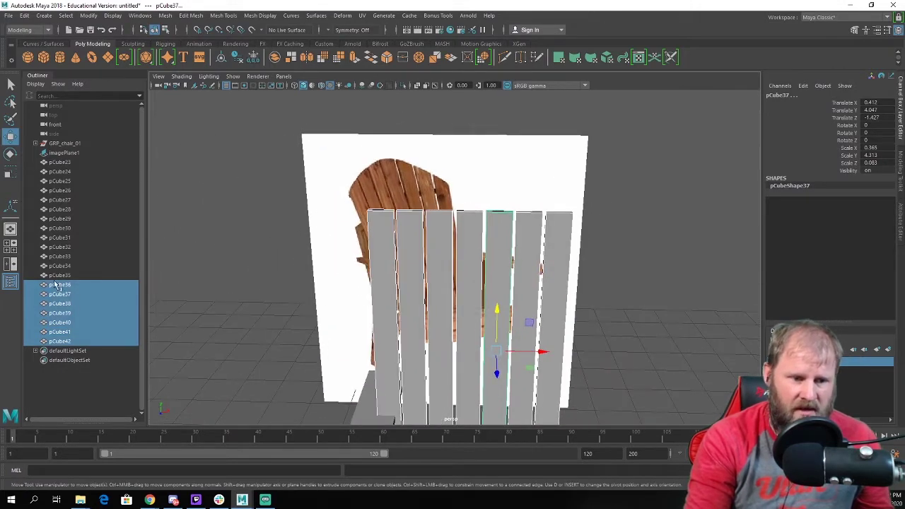
pyautogui.keyDown('alt'); pyautogui.moveTo(623, 219); pyautogui.dragTo(655, 258); pyautogui.keyUp('alt')
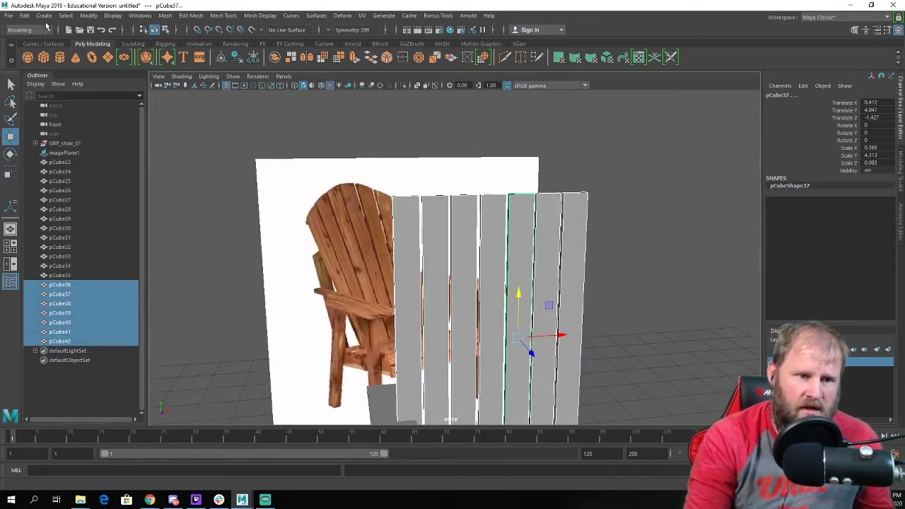
pyautogui.click(84, 17)
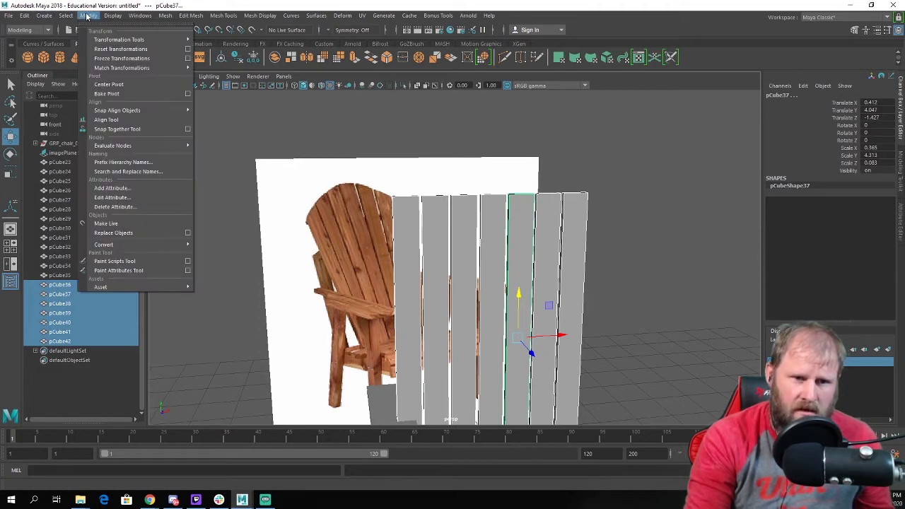
pyautogui.click(165, 16)
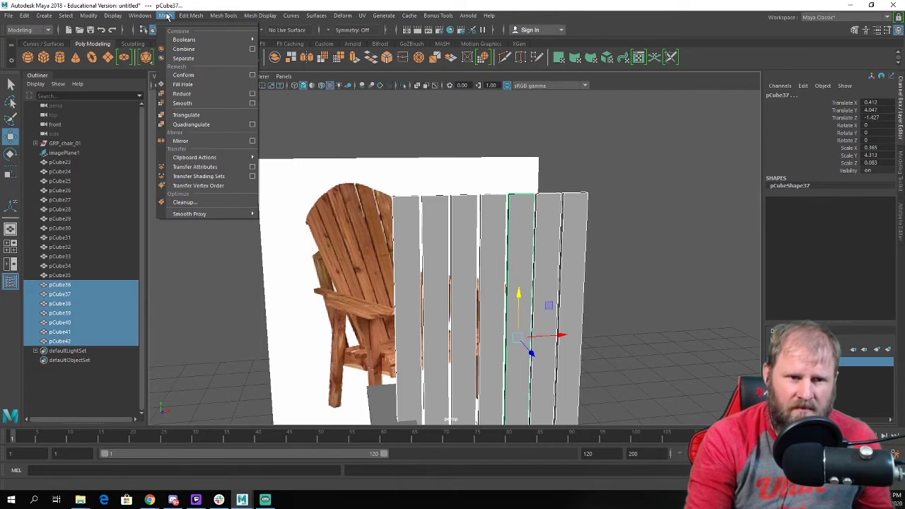
pyautogui.click(166, 16)
pyautogui.click(166, 15)
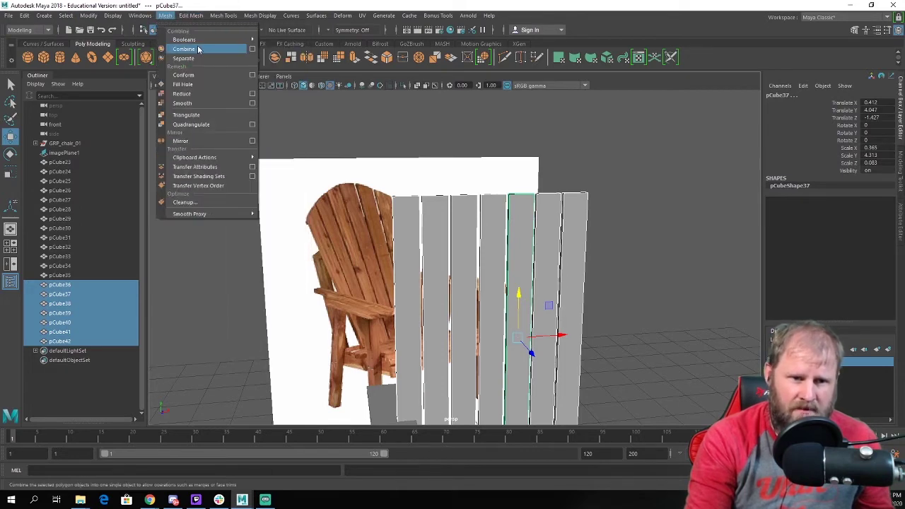
pyautogui.click(191, 15)
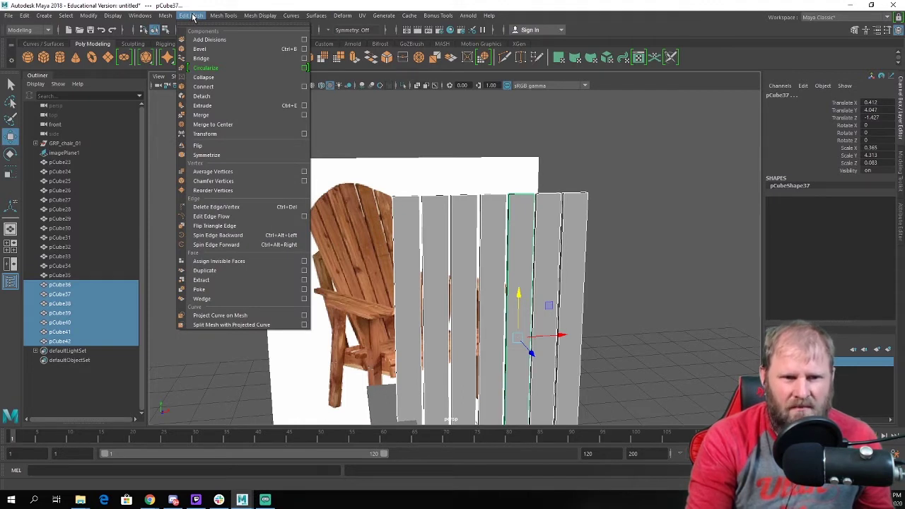
pyautogui.moveTo(223, 16)
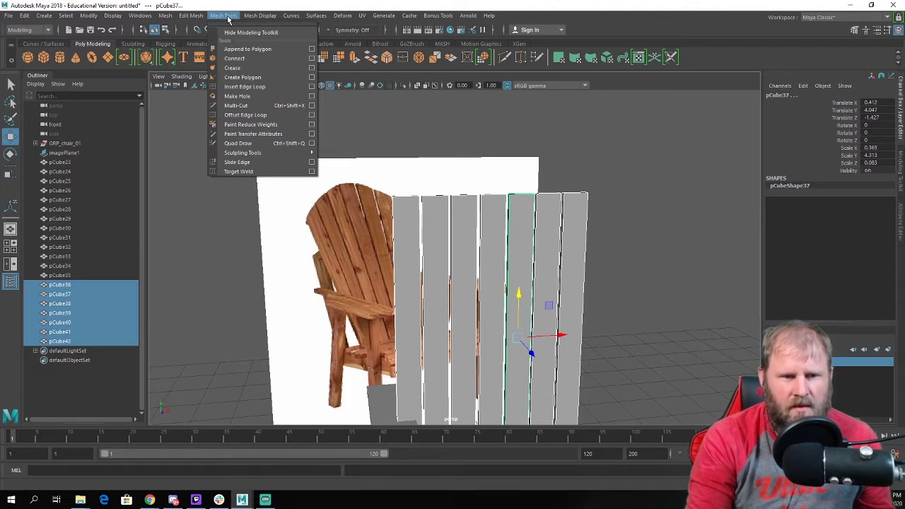
pyautogui.moveTo(170, 17)
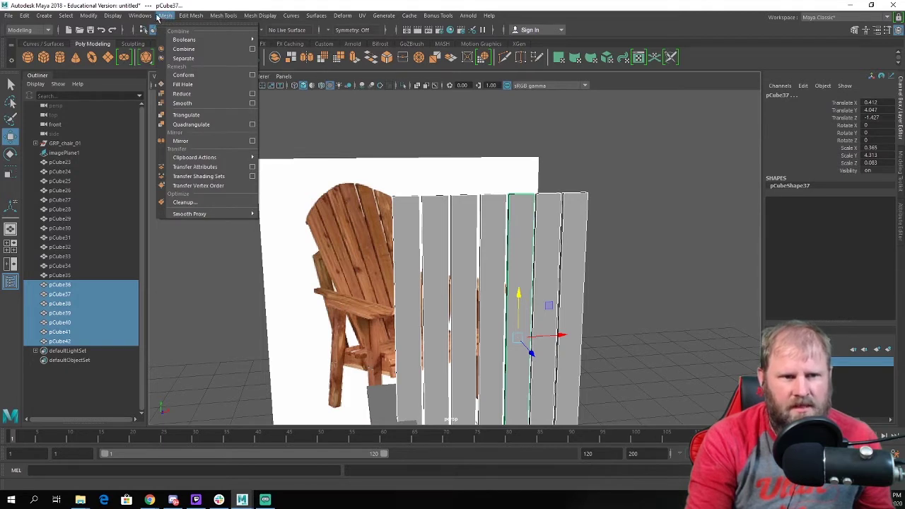
pyautogui.moveTo(27, 17)
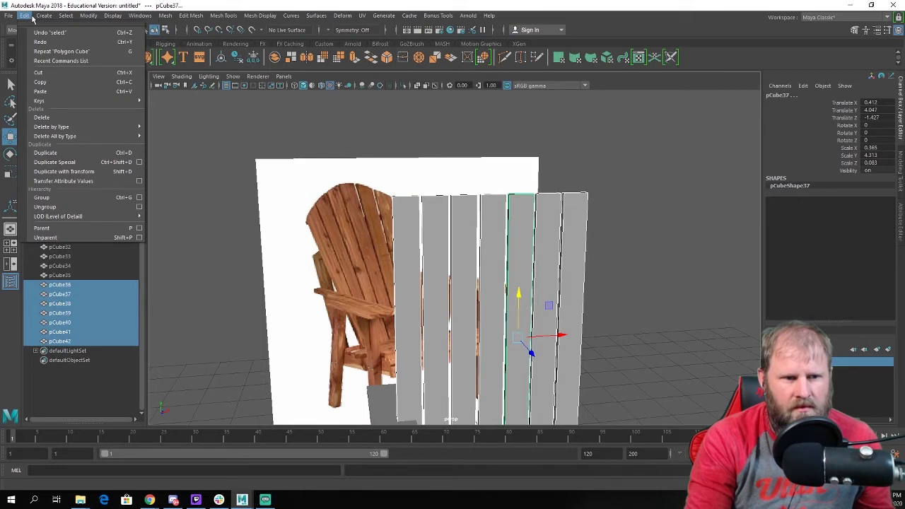
pyautogui.moveTo(90, 16)
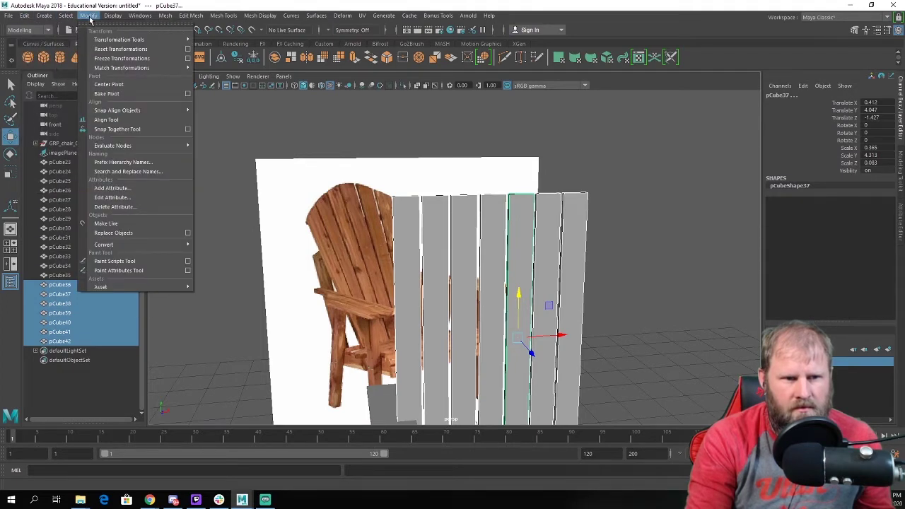
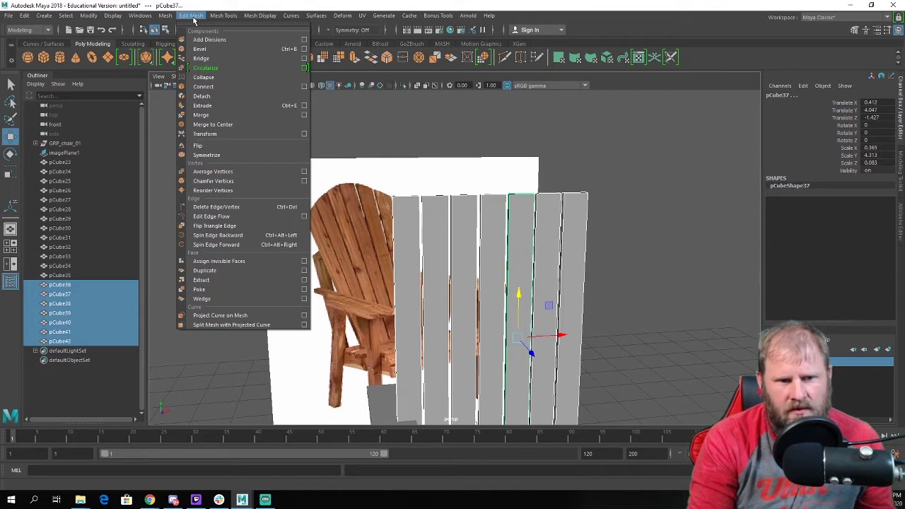
# Combine the seven selected backrest slats into a single mesh.
pyautogui.keyDown('alt'); pyautogui.moveTo(626, 249); pyautogui.dragTo(612, 236); pyautogui.keyUp('alt')
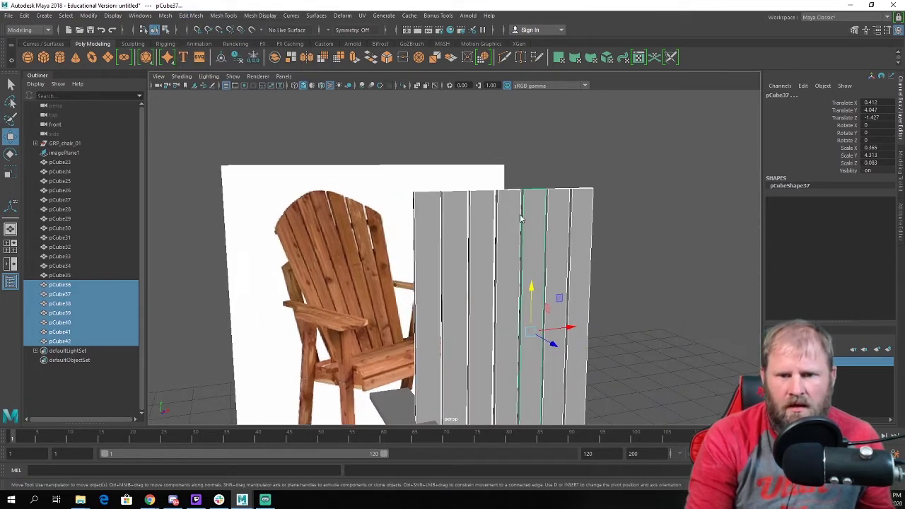
pyautogui.keyDown('shift'); pyautogui.rightClick(520, 219); pyautogui.keyUp('shift')
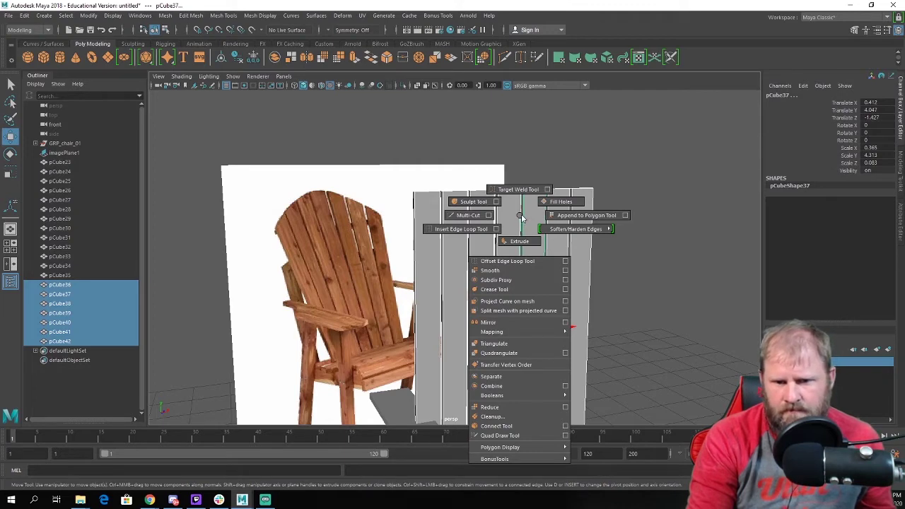
pyautogui.click(492, 385)
pyautogui.keyDown('alt'); pyautogui.moveTo(658, 294); pyautogui.dragTo(613, 201); pyautogui.keyUp('alt')
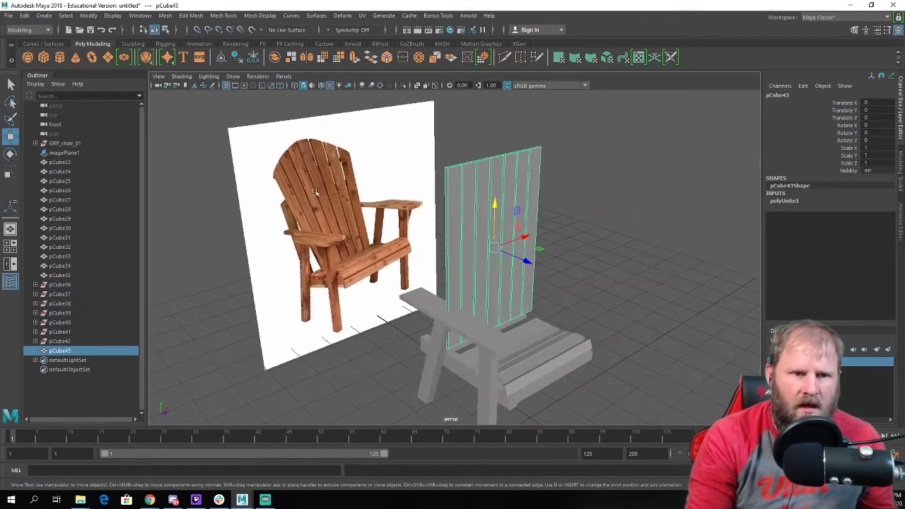
pyautogui.click(164, 16)
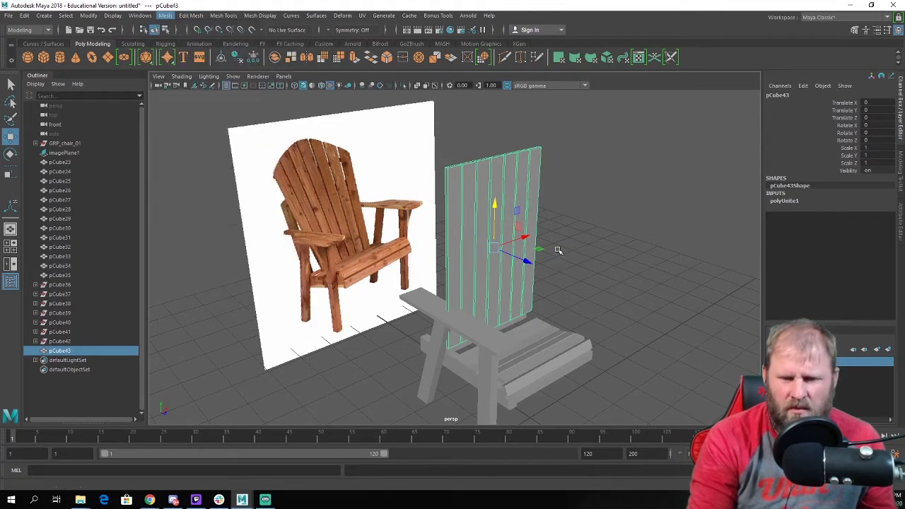
# Select the combined backrest's top vertices except the outermost corners and raise them to slope the two outer slats.
pyautogui.keyDown('alt'); pyautogui.moveTo(558, 250); pyautogui.dragTo(549, 242); pyautogui.keyUp('alt')
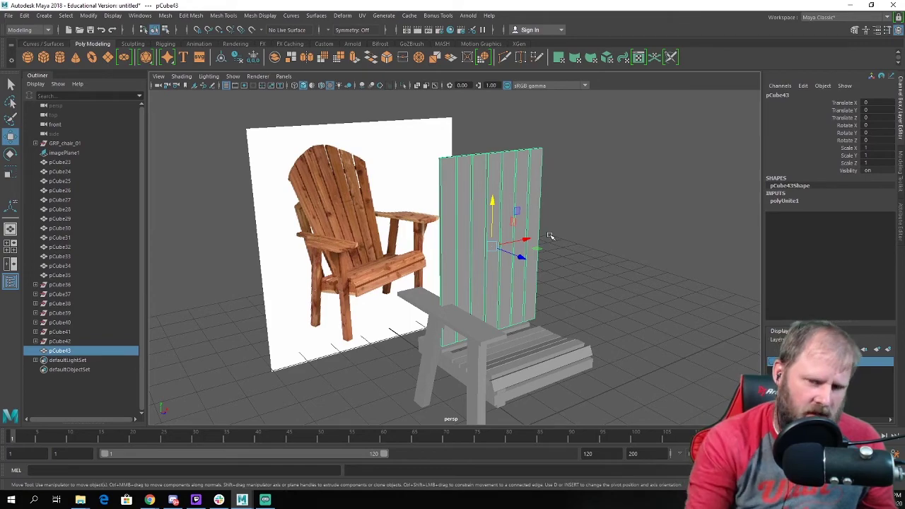
pyautogui.keyDown('alt'); pyautogui.moveTo(577, 198); pyautogui.dragTo(488, 186); pyautogui.keyUp('alt')
pyautogui.moveTo(489, 185); pyautogui.dragTo(456, 185, button='right')
pyautogui.keyDown('alt'); pyautogui.moveTo(459, 185); pyautogui.dragTo(492, 230, button='middle'); pyautogui.keyUp('alt')
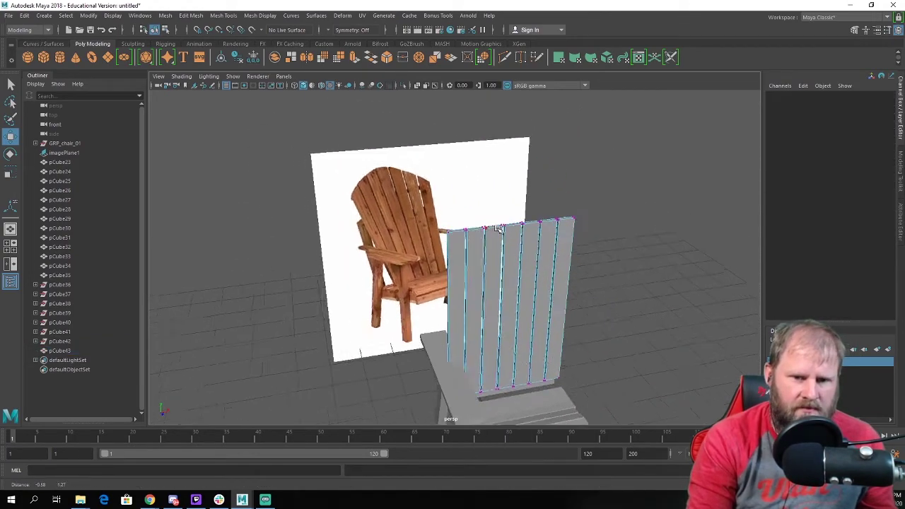
pyautogui.keyDown('alt'); pyautogui.moveTo(492, 230); pyautogui.dragTo(527, 231, button='right'); pyautogui.keyUp('alt')
pyautogui.keyDown('alt'); pyautogui.moveTo(495, 228); pyautogui.dragTo(591, 217); pyautogui.keyUp('alt')
pyautogui.moveTo(508, 125); pyautogui.dragTo(486, 221)
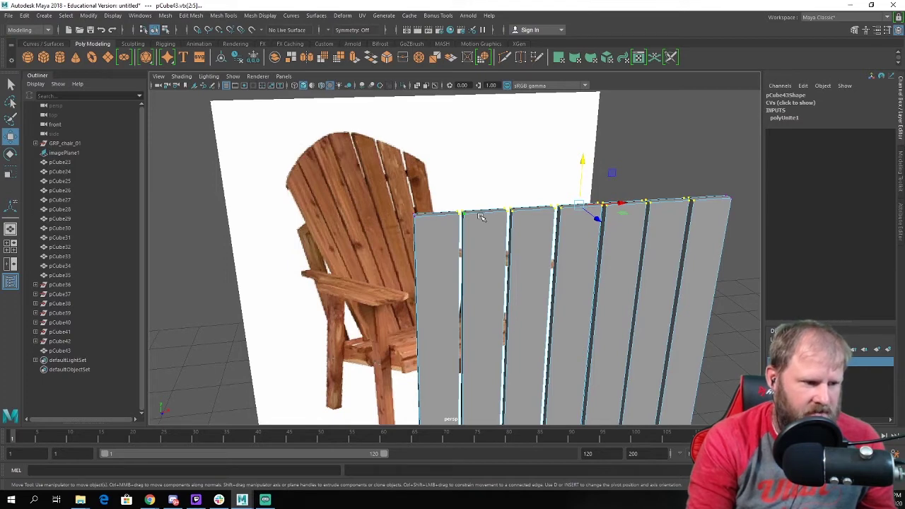
pyautogui.keyDown('alt'); pyautogui.moveTo(485, 229); pyautogui.dragTo(387, 242); pyautogui.keyUp('alt')
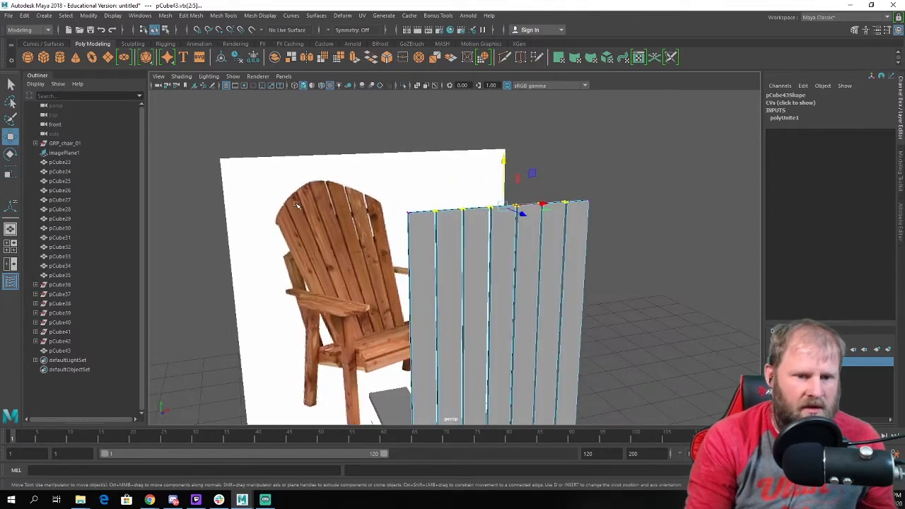
pyautogui.click(275, 203)
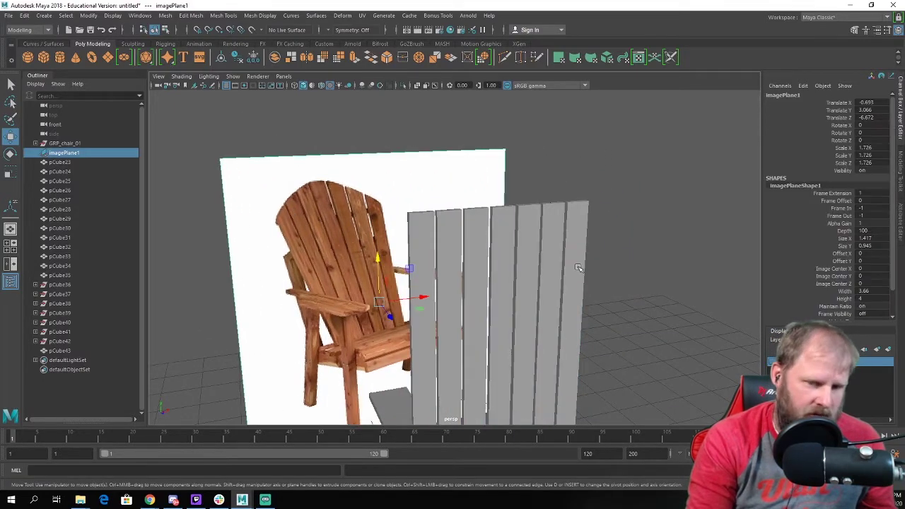
pyautogui.keyDown('alt'); pyautogui.moveTo(579, 264); pyautogui.dragTo(563, 265); pyautogui.keyUp('alt')
pyautogui.click(413, 219)
pyautogui.moveTo(413, 219); pyautogui.dragTo(381, 222, button='right')
pyautogui.keyDown('alt'); pyautogui.moveTo(546, 243); pyautogui.dragTo(540, 267); pyautogui.keyUp('alt')
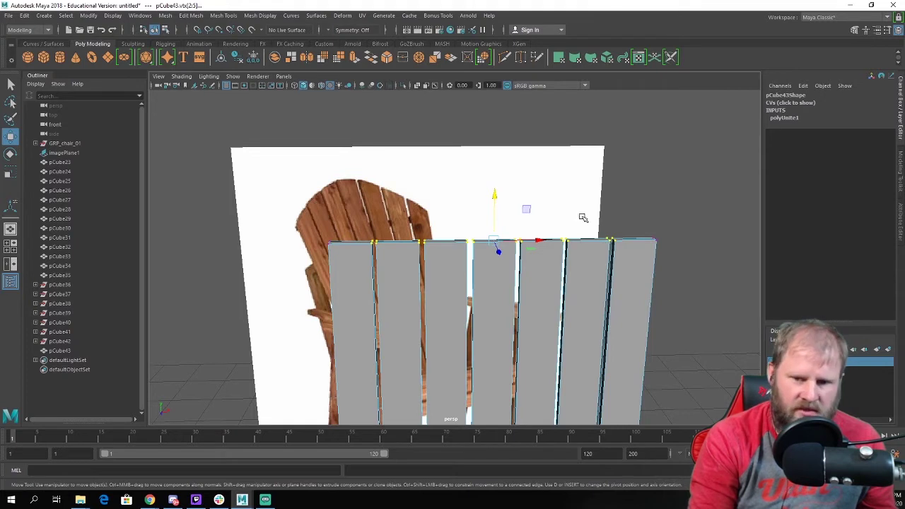
pyautogui.moveTo(494, 195); pyautogui.dragTo(497, 171)
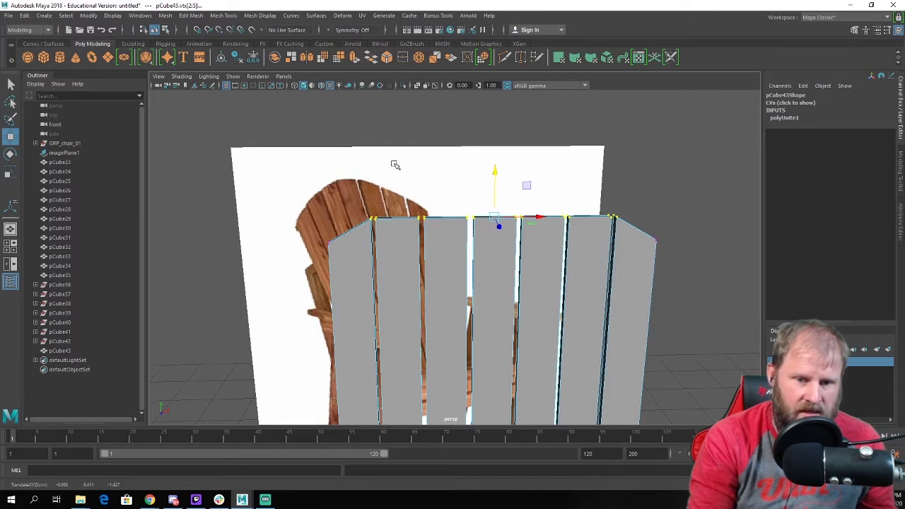
# Raise the progressively more central top vertices of the backrest to form a rounded arch.
pyautogui.moveTo(411, 216); pyautogui.dragTo(592, 256)
pyautogui.moveTo(497, 169); pyautogui.dragTo(504, 152)
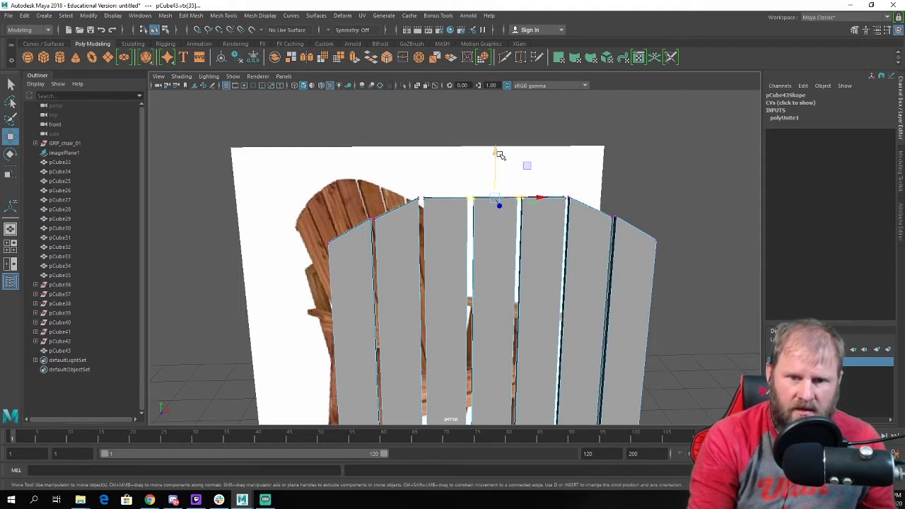
pyautogui.scroll(-3, 509, 180)
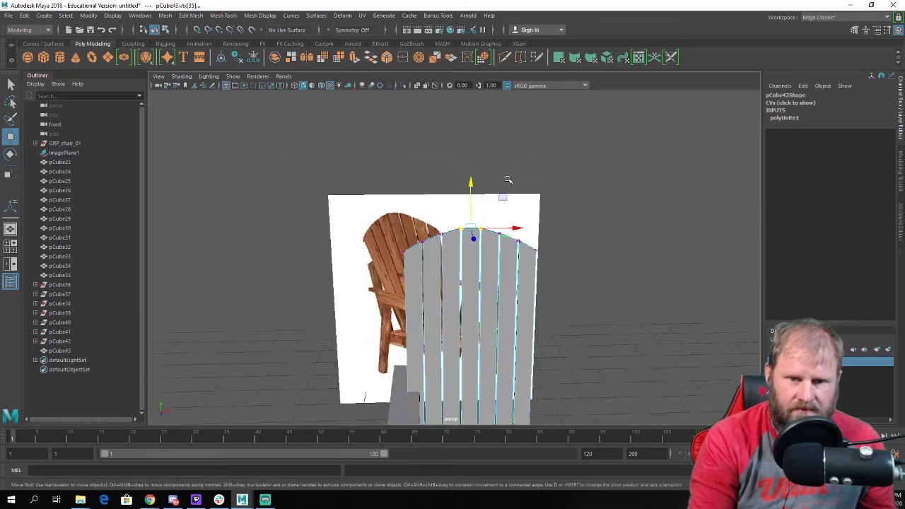
# Scale the backrest's bottom vertices inward along X to about 0.677 so the slats taper toward the seat.
pyautogui.keyDown('alt'); pyautogui.moveTo(508, 180); pyautogui.dragTo(533, 198); pyautogui.keyUp('alt')
pyautogui.keyDown('alt'); pyautogui.moveTo(505, 261); pyautogui.dragTo(536, 138, button='middle'); pyautogui.keyUp('alt')
pyautogui.moveTo(347, 221); pyautogui.dragTo(721, 352)
pyautogui.keyDown('alt'); pyautogui.moveTo(632, 293); pyautogui.dragTo(604, 307); pyautogui.keyUp('alt')
pyautogui.press('e')
pyautogui.press('r')
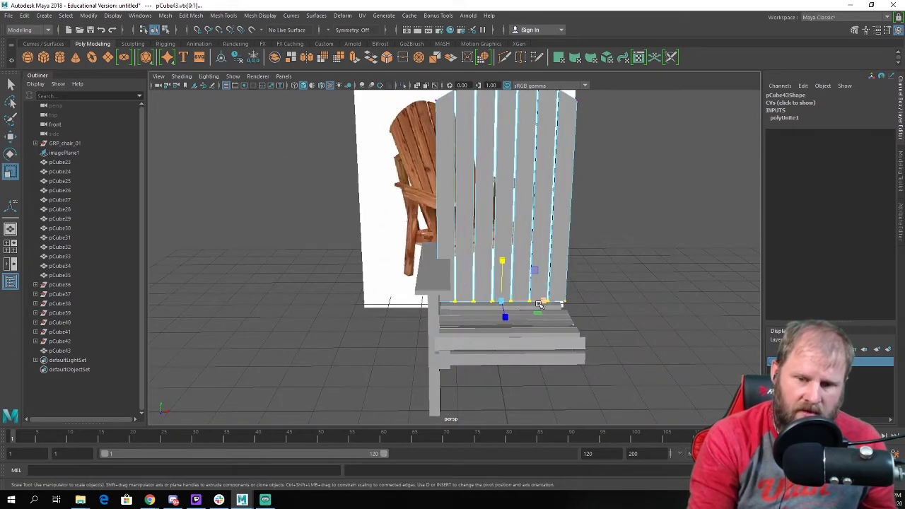
pyautogui.moveTo(539, 304); pyautogui.dragTo(525, 300)
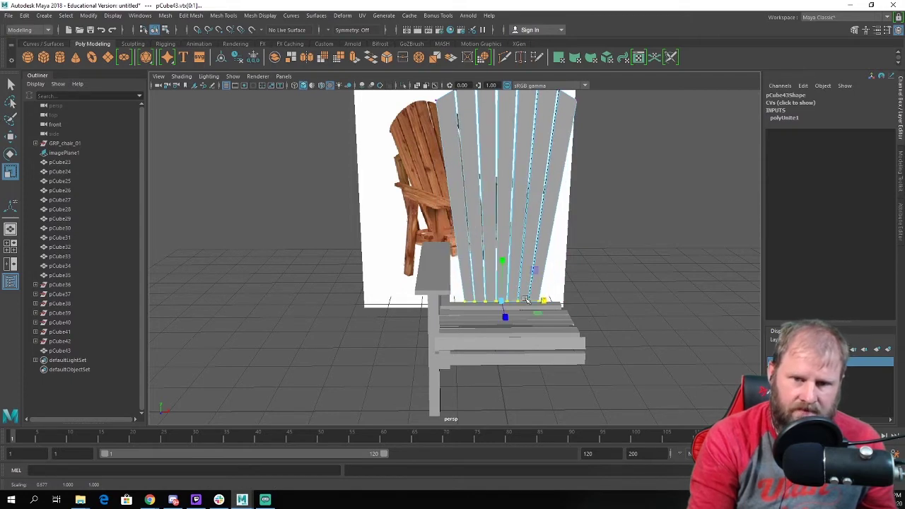
# Lower all the top vertices of the backrest slightly and return to object selection.
pyautogui.scroll(-3, 542, 297)
pyautogui.press('w')
pyautogui.moveTo(586, 218); pyautogui.dragTo(388, 105)
pyautogui.moveTo(488, 100); pyautogui.dragTo(487, 105)
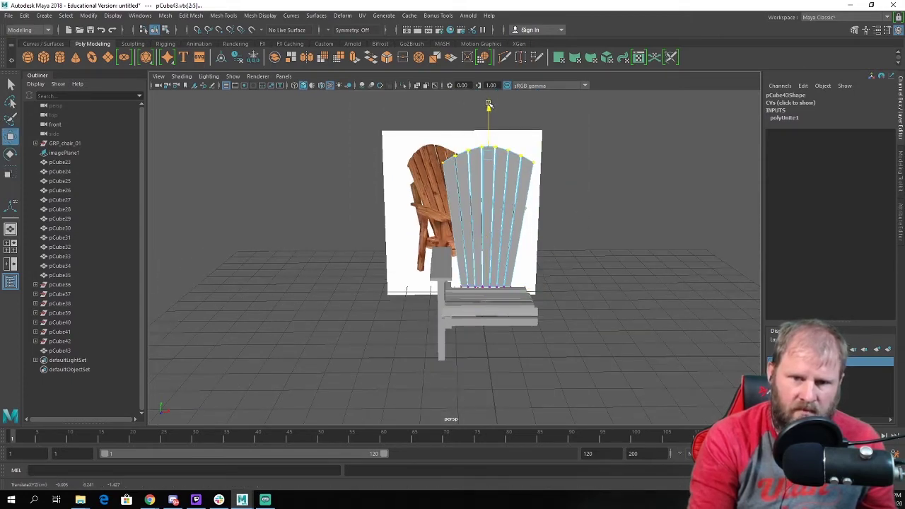
pyautogui.scroll(3, 461, 155)
pyautogui.moveTo(542, 214); pyautogui.dragTo(588, 204, button='right')
pyautogui.keyDown('alt'); pyautogui.moveTo(516, 214); pyautogui.dragTo(504, 217); pyautogui.keyUp('alt')
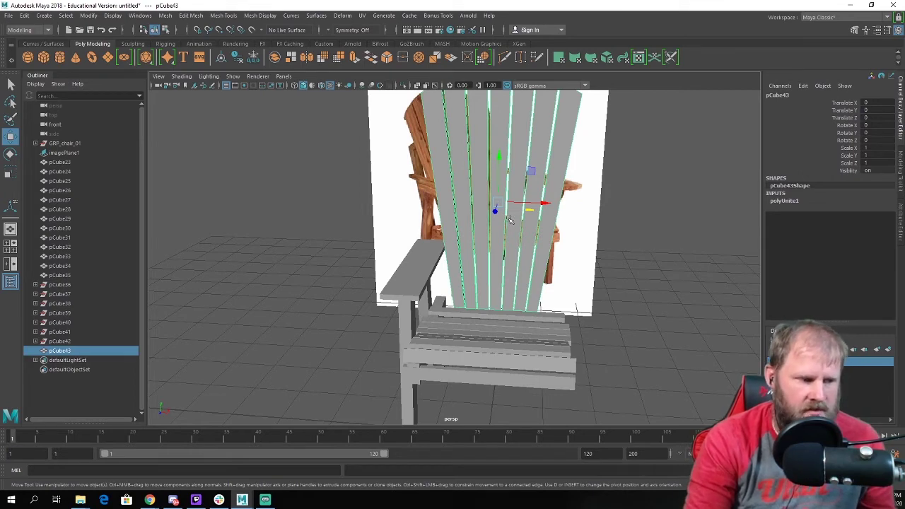
pyautogui.keyDown('alt'); pyautogui.moveTo(453, 211); pyautogui.dragTo(561, 191); pyautogui.keyUp('alt')
pyautogui.scroll(-3, 536, 188)
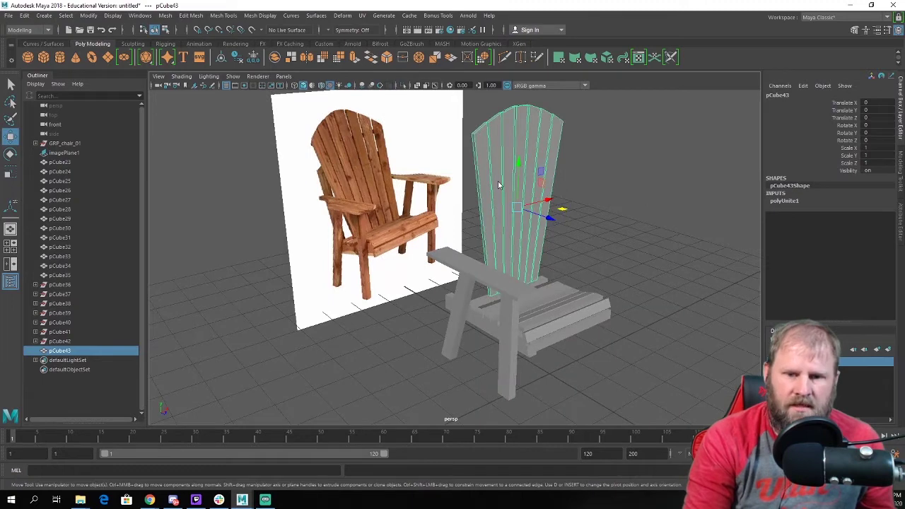
# Try to tilt the backrest backward about 20 degrees around X and shift it toward the seat.
pyautogui.moveTo(498, 184); pyautogui.dragTo(576, 200, button='right')
pyautogui.click(519, 179)
pyautogui.click(522, 184)
pyautogui.keyDown('alt'); pyautogui.moveTo(576, 203); pyautogui.dragTo(557, 221, button='middle'); pyautogui.keyUp('alt')
pyautogui.scroll(2, 557, 221)
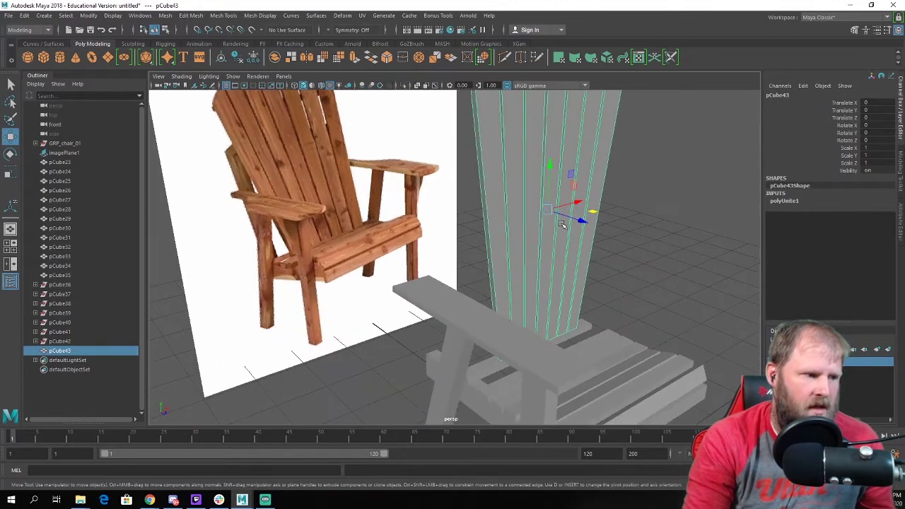
pyautogui.scroll(-2, 557, 221)
pyautogui.press('e')
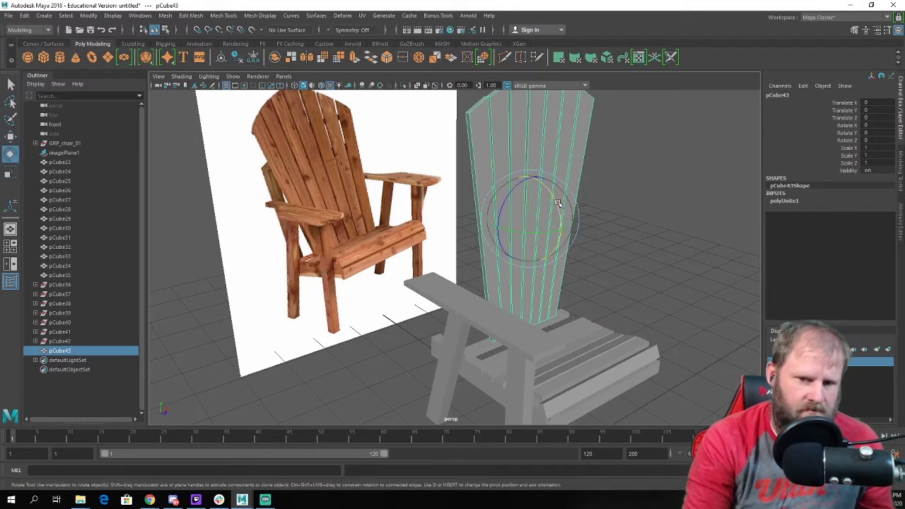
pyautogui.moveTo(559, 204); pyautogui.dragTo(539, 191)
pyautogui.press('w')
pyautogui.moveTo(577, 236); pyautogui.dragTo(525, 253)
# Undo the backrest's tilt and repositioning.
pyautogui.hotkey('ctrl', 'z')
pyautogui.hotkey('ctrl', 'z')
pyautogui.hotkey('ctrl', 'z')
pyautogui.hotkey('ctrl', 'z')
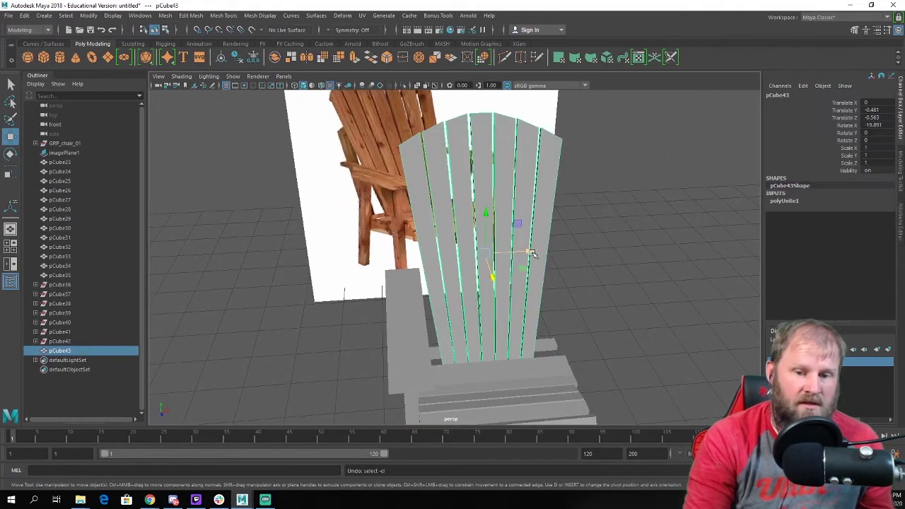
pyautogui.hotkey('ctrl', 'z')
# Move the backrest's pivot down from its centre to the bottom edge of the slats.
pyautogui.keyDown('alt'); pyautogui.moveTo(534, 252); pyautogui.dragTo(530, 239); pyautogui.keyUp('alt')
pyautogui.press('d')
pyautogui.press('d')
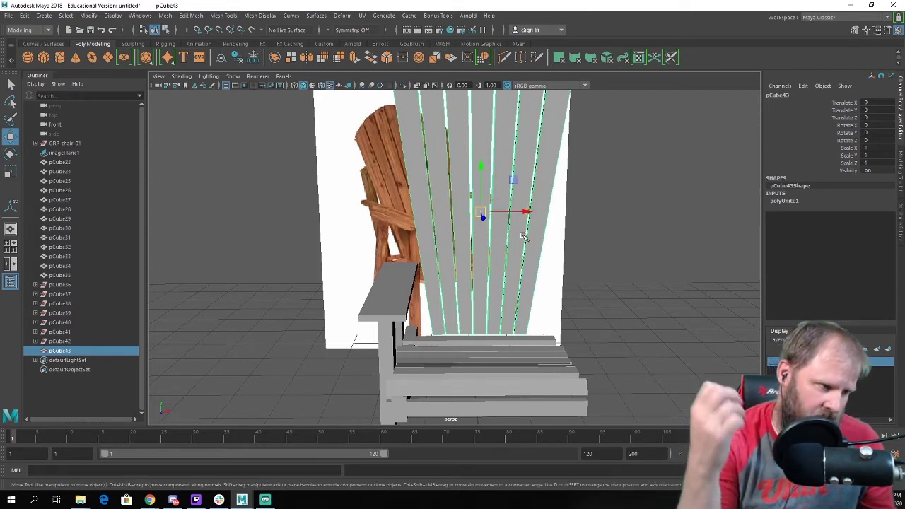
pyautogui.press('d')
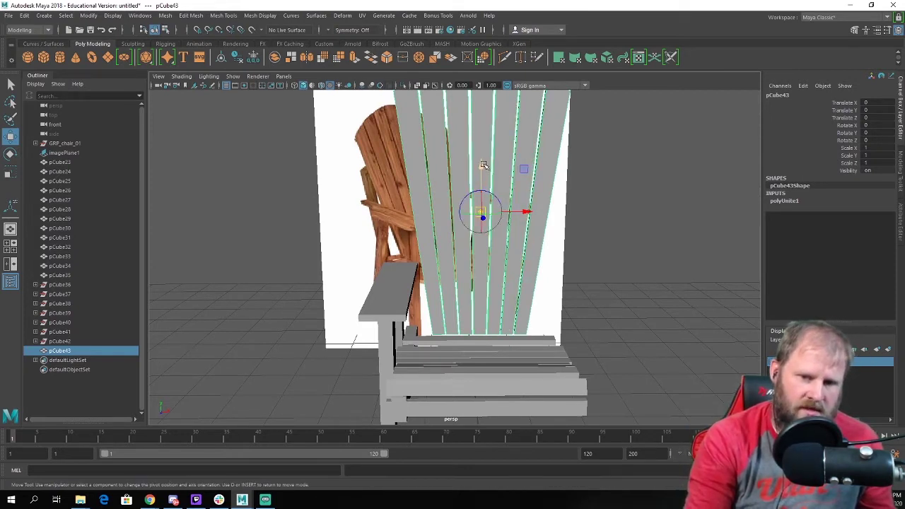
pyautogui.moveTo(481, 173); pyautogui.dragTo(493, 238)
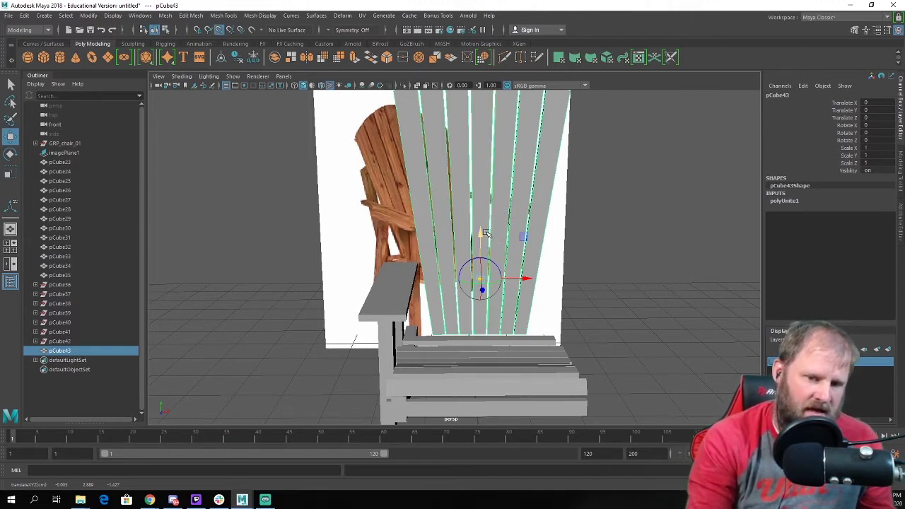
pyautogui.moveTo(482, 267); pyautogui.dragTo(460, 340)
# Tilt the backrest to about -12.4 degrees in X, lowering it to Y -0.739 and shifting it forward to Z 0.235.
pyautogui.press('e')
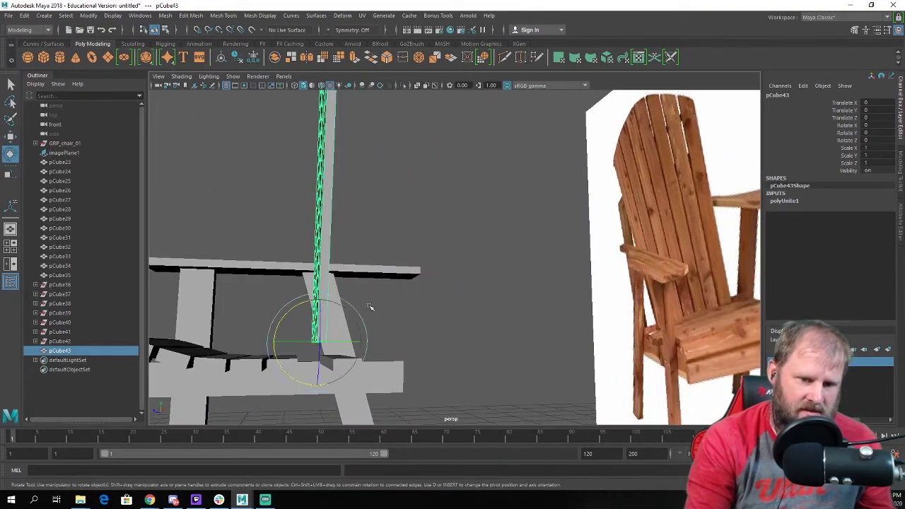
pyautogui.scroll(-3, 371, 307)
pyautogui.moveTo(370, 309)
pyautogui.keyDown('alt'); pyautogui.mouseDown()
pyautogui.moveTo(380, 279)
pyautogui.moveTo(398, 299)
pyautogui.moveTo(366, 277)
pyautogui.moveTo(401, 310)
pyautogui.moveTo(352, 276)
pyautogui.moveTo(411, 308)
pyautogui.moveTo(373, 277)
pyautogui.moveTo(399, 296)
pyautogui.moveTo(387, 282)
pyautogui.moveTo(359, 295)
pyautogui.moveTo(359, 323)
pyautogui.mouseUp(); pyautogui.keyUp('alt')
pyautogui.press('w')
pyautogui.keyDown('alt'); pyautogui.moveTo(359, 323); pyautogui.dragTo(355, 315); pyautogui.keyUp('alt')
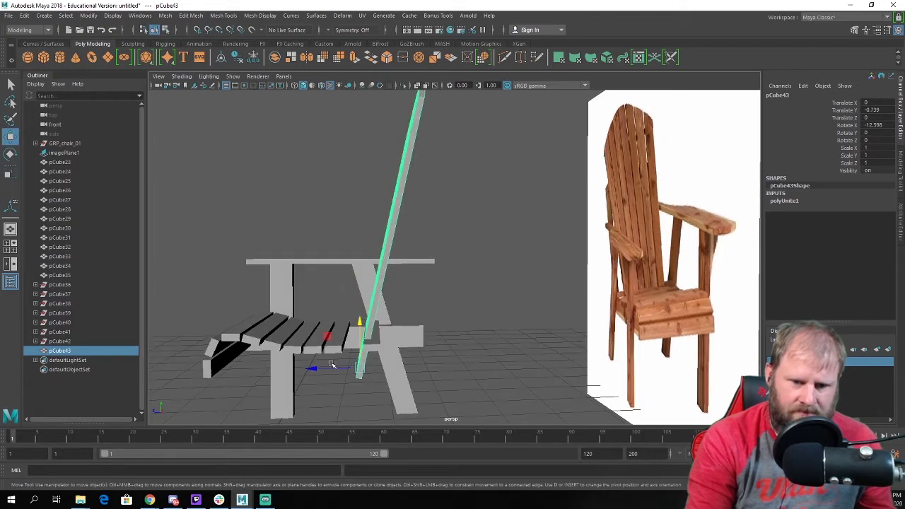
pyautogui.moveTo(318, 367); pyautogui.dragTo(301, 368)
# Increase the backrest's tilt to about -25.7 degrees in X and raise it to Y -0.597.
pyautogui.press('e')
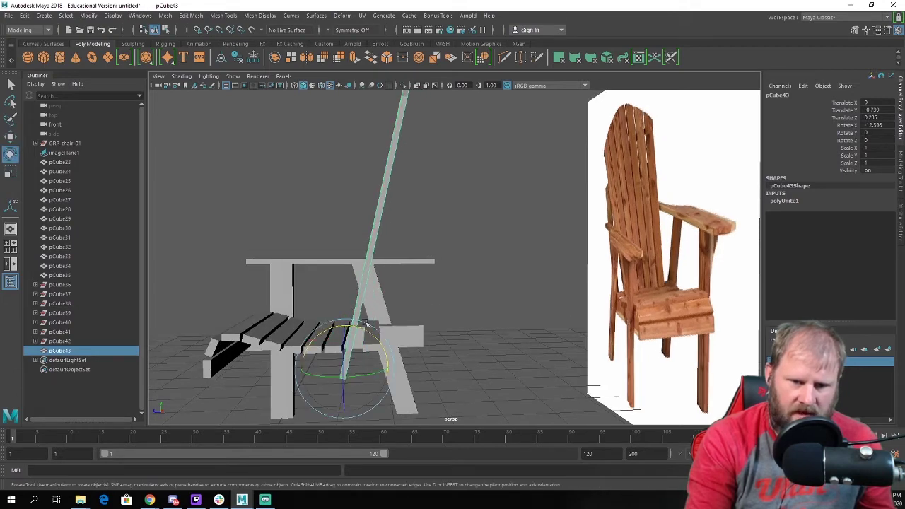
pyautogui.moveTo(364, 340); pyautogui.dragTo(346, 312)
pyautogui.press('w')
pyautogui.press('e')
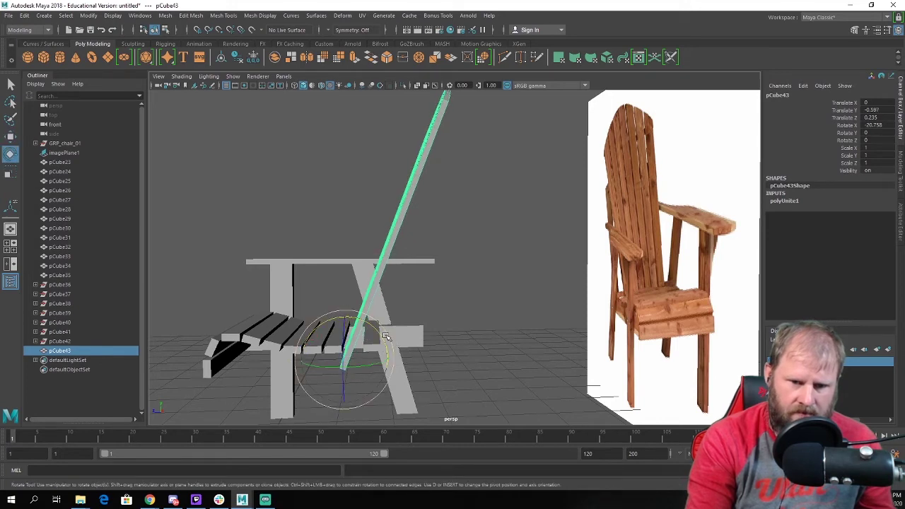
pyautogui.moveTo(387, 337); pyautogui.dragTo(388, 339)
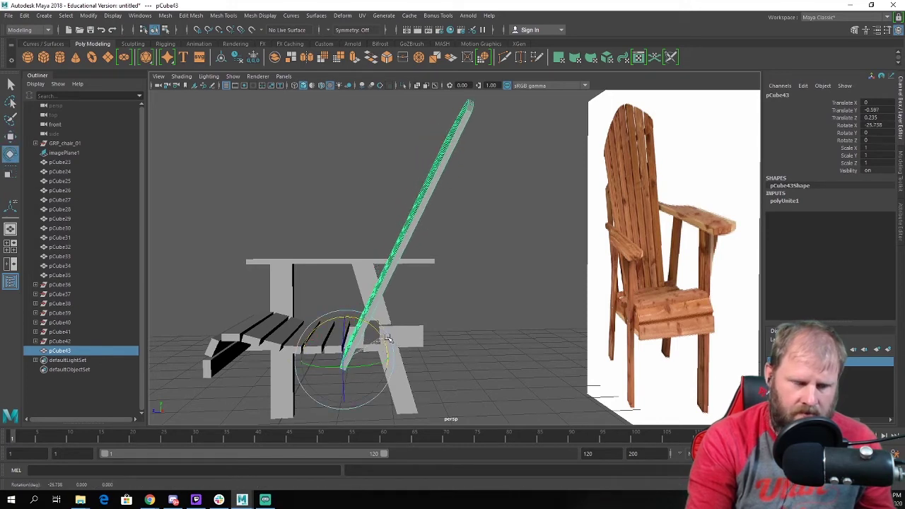
# Undo the combined backrest's tilt, its repositioning and the move of its pivot.
pyautogui.click(416, 304)
pyautogui.press('w')
pyautogui.keyDown('alt'); pyautogui.moveTo(299, 279); pyautogui.dragTo(407, 289); pyautogui.keyUp('alt')
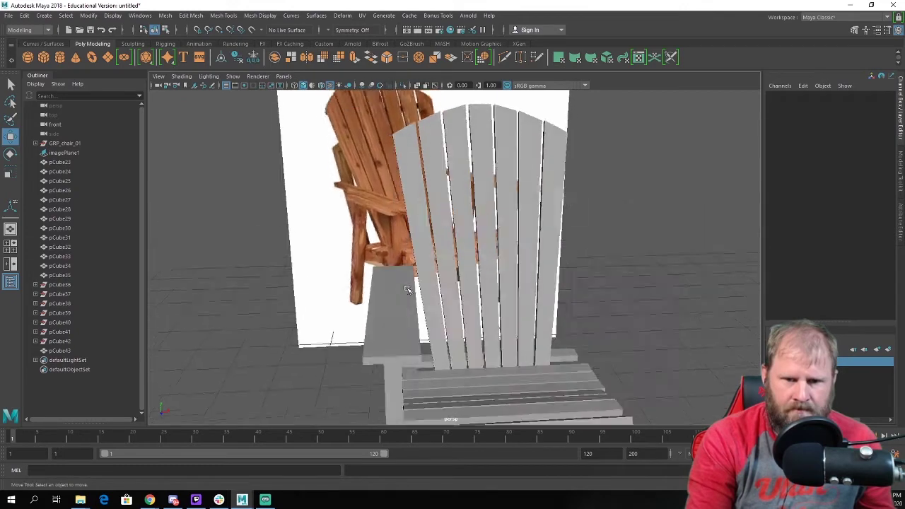
pyautogui.scroll(-3, 407, 290)
pyautogui.keyDown('alt'); pyautogui.moveTo(560, 300); pyautogui.dragTo(535, 296); pyautogui.keyUp('alt')
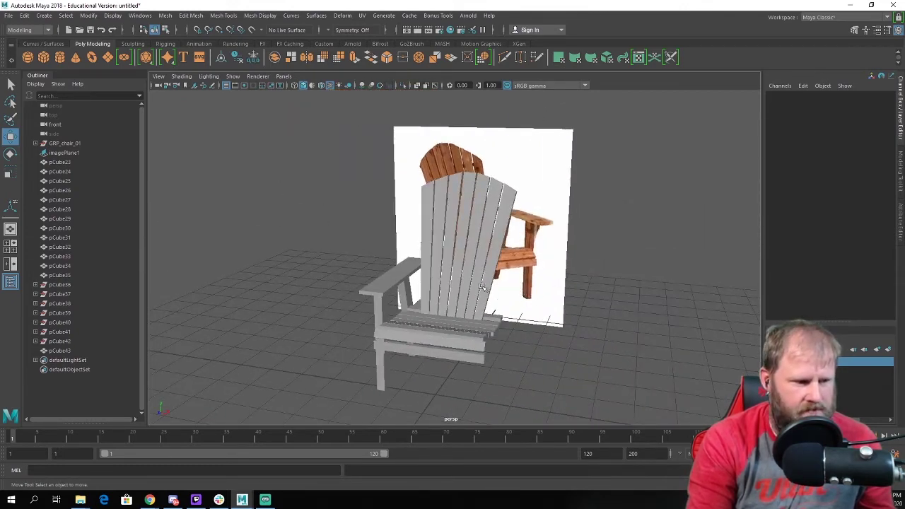
pyautogui.keyDown('alt'); pyautogui.moveTo(481, 286); pyautogui.dragTo(509, 286); pyautogui.keyUp('alt')
pyautogui.click(513, 284)
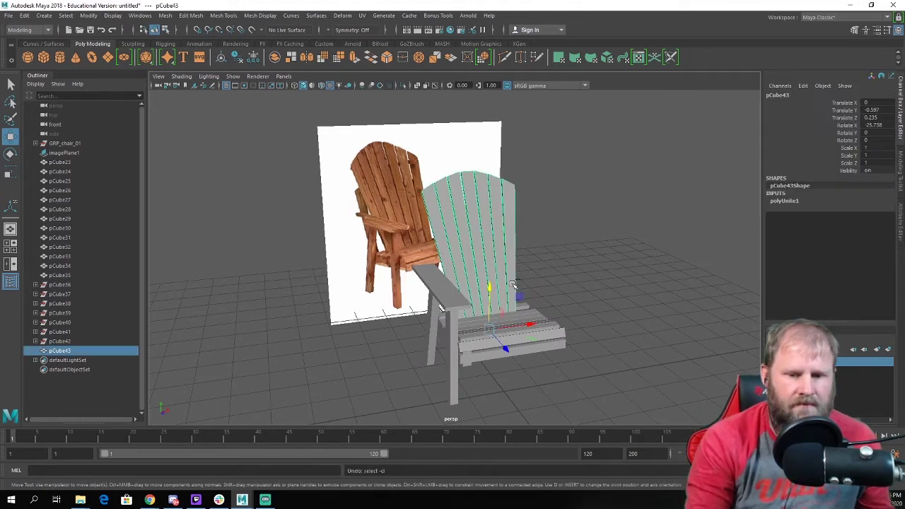
pyautogui.hotkey('ctrl', 'z')
pyautogui.hotkey('ctrl', 'z')
pyautogui.hotkey('ctrl', 'z')
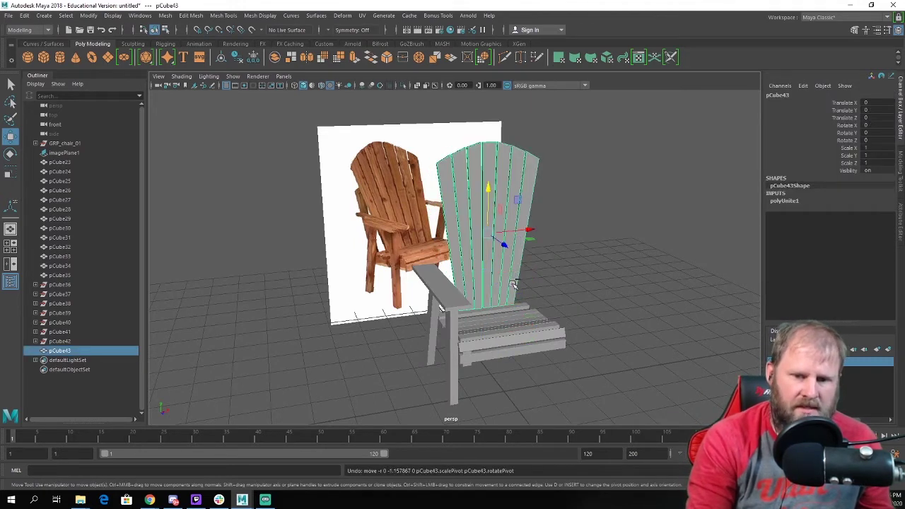
# Undo the tapering and the arched top of the combined backrest, back to straight, flat-topped slats.
pyautogui.hotkey('ctrl', 'z')
pyautogui.hotkey('ctrl', 'z')
pyautogui.hotkey('ctrl', 'z')
pyautogui.hotkey('ctrl', 'z')
pyautogui.hotkey('ctrl', 'z')
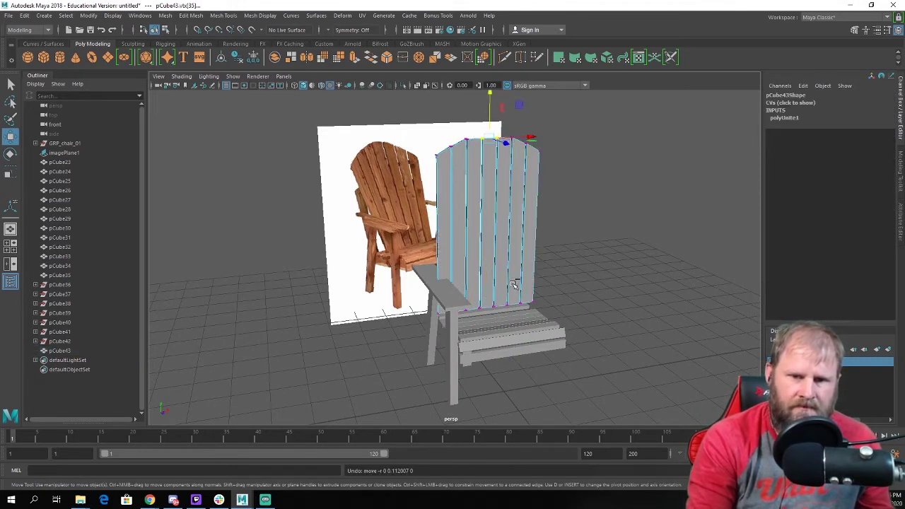
pyautogui.hotkey('ctrl', 'z')
pyautogui.hotkey('ctrl', 'z')
pyautogui.hotkey('ctrl', 'z')
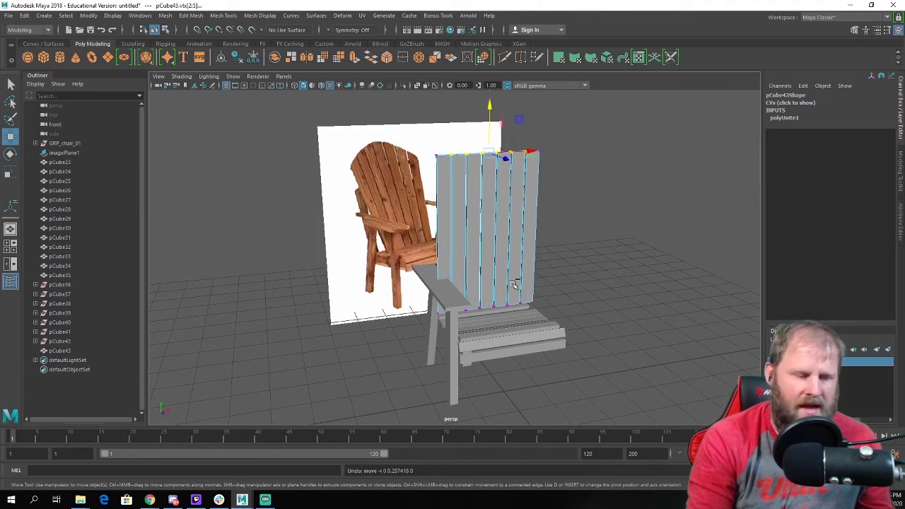
pyautogui.hotkey('ctrl', 'z')
pyautogui.hotkey('ctrl', 'z')
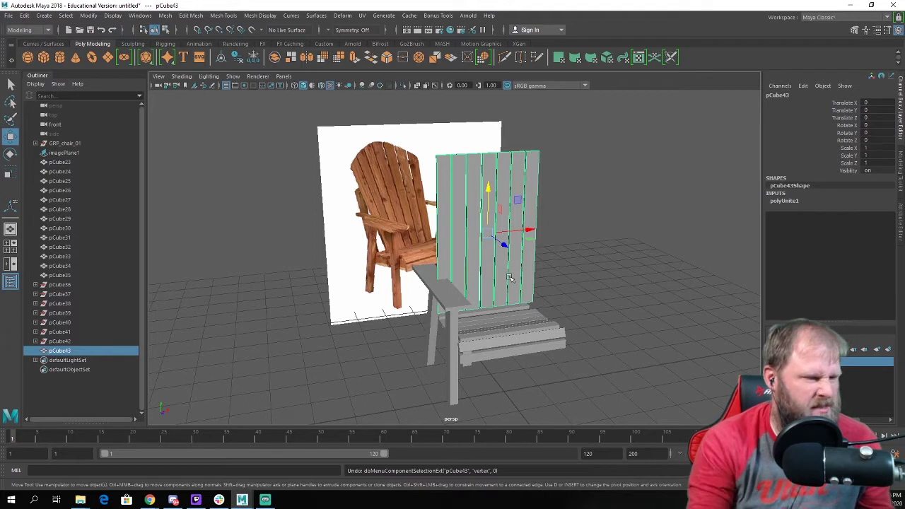
# Undo the combining of the backrest slats so that they are separate objects again.
pyautogui.hotkey('ctrl', 'z')
pyautogui.click(535, 182)
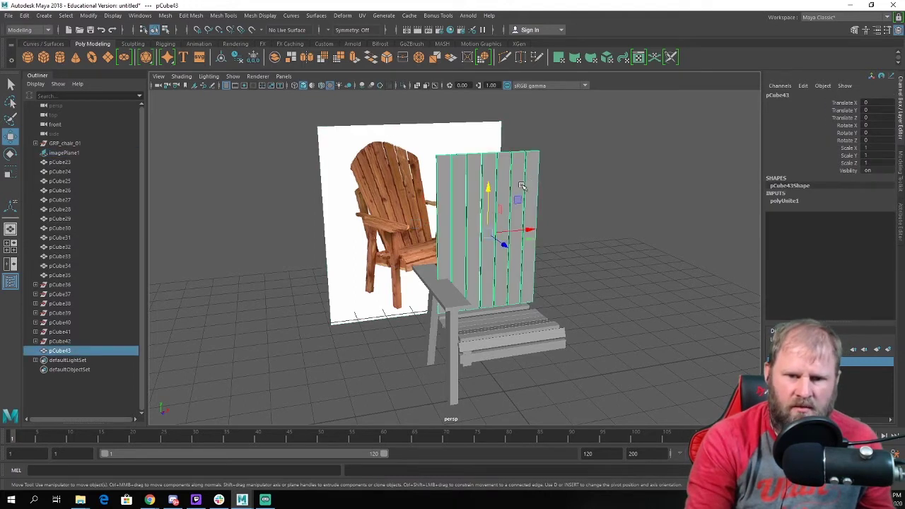
pyautogui.hotkey('ctrl', 'z')
pyautogui.hotkey('ctrl', 'z')
pyautogui.hotkey('ctrl', 'z')
pyautogui.hotkey('ctrl', 'z')
pyautogui.hotkey('ctrl', 'z')
pyautogui.hotkey('ctrl', 'z')
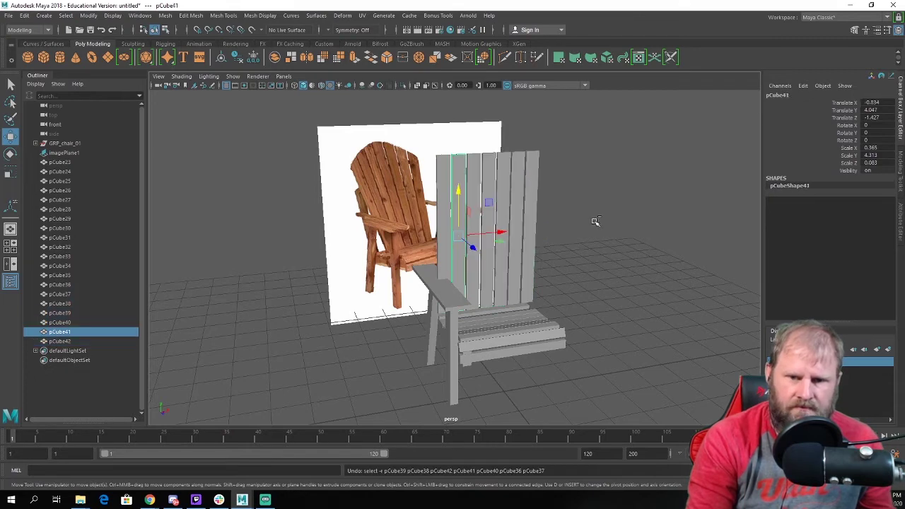
pyautogui.hotkey('ctrl', 'z')
pyautogui.hotkey('ctrl', 'z')
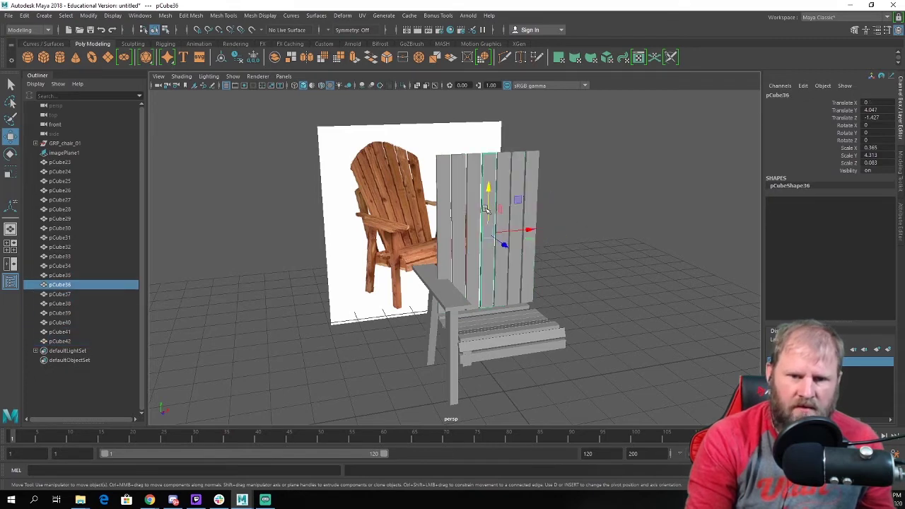
# Select all seven separate backrest slats and switch them to vertex editing.
pyautogui.keyDown('alt'); pyautogui.moveTo(587, 221); pyautogui.dragTo(468, 198); pyautogui.keyUp('alt')
pyautogui.keyDown('alt'); pyautogui.moveTo(468, 199); pyautogui.dragTo(467, 244, button='middle'); pyautogui.keyUp('alt')
pyautogui.scroll(2, 468, 244)
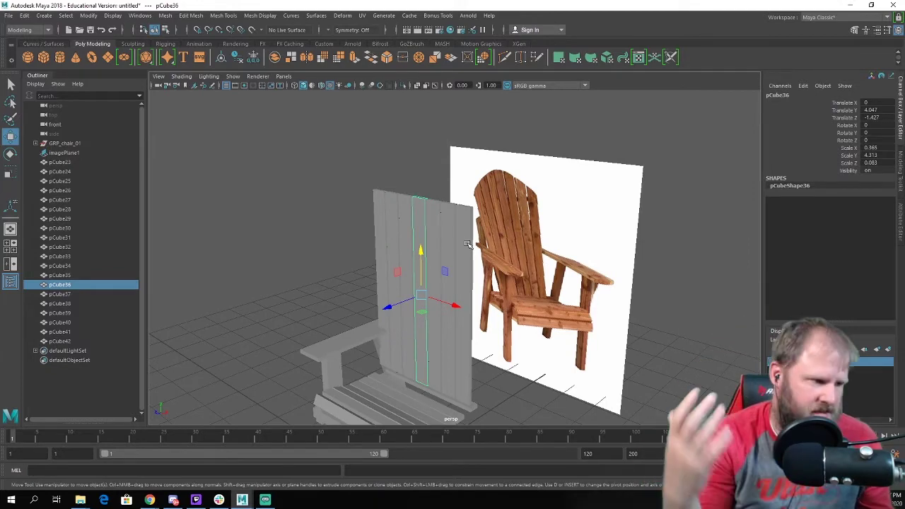
pyautogui.keyDown('alt'); pyautogui.moveTo(456, 176); pyautogui.dragTo(476, 217); pyautogui.keyUp('alt')
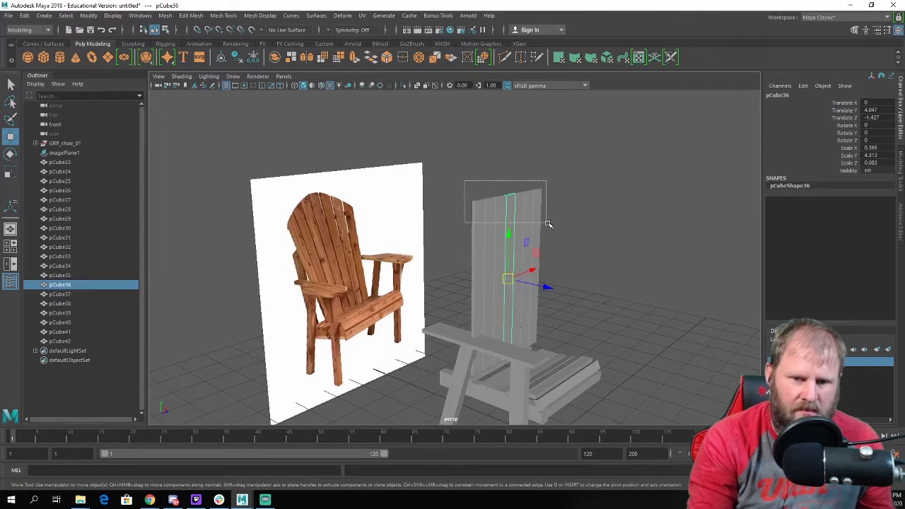
pyautogui.moveTo(548, 224); pyautogui.dragTo(661, 284)
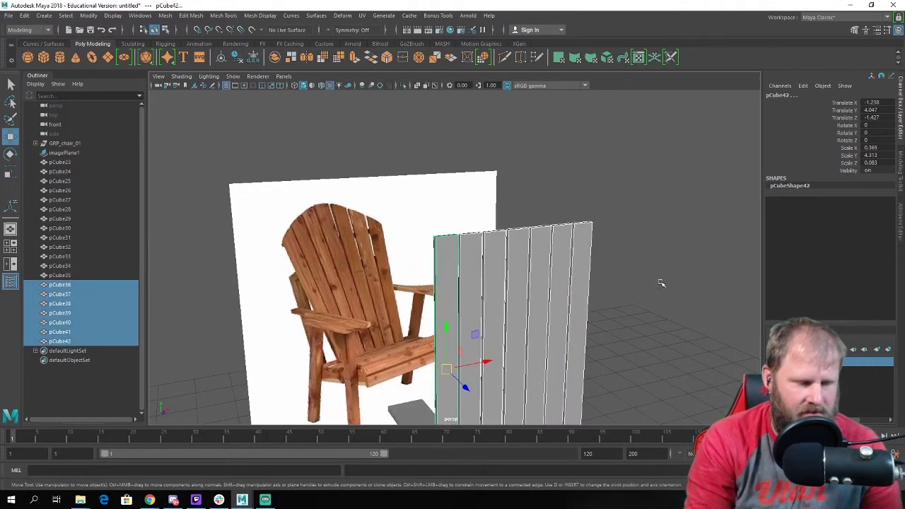
pyautogui.press('F8')
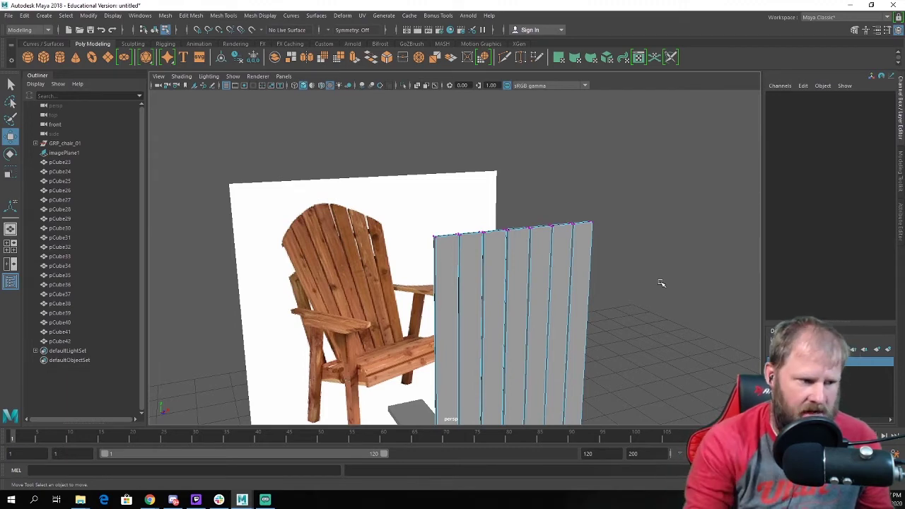
# Raise the inner top vertices of the seven slats in stages, highest at the centre slat, to form an arched top.
pyautogui.keyDown('alt'); pyautogui.moveTo(634, 247); pyautogui.dragTo(538, 245); pyautogui.keyUp('alt')
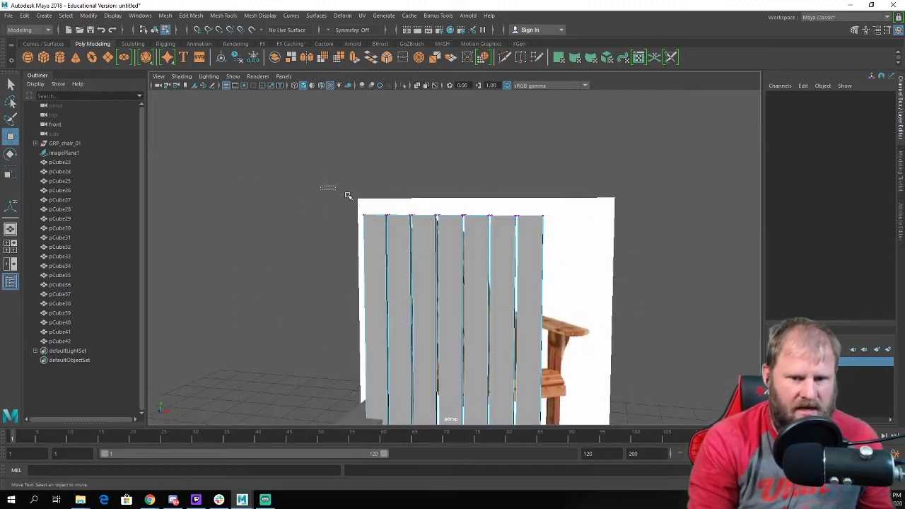
pyautogui.moveTo(348, 195); pyautogui.dragTo(581, 270)
pyautogui.keyDown('alt'); pyautogui.moveTo(509, 262); pyautogui.dragTo(492, 277); pyautogui.keyUp('alt')
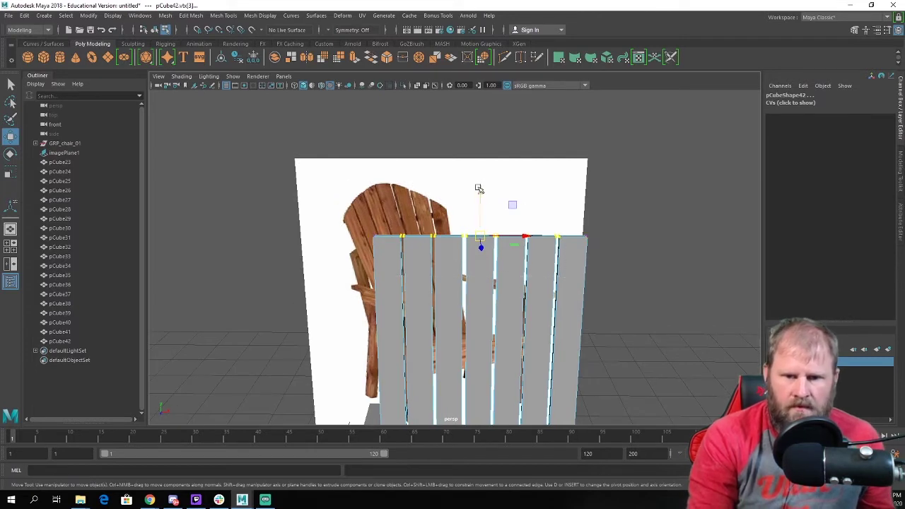
pyautogui.moveTo(479, 189); pyautogui.dragTo(516, 267)
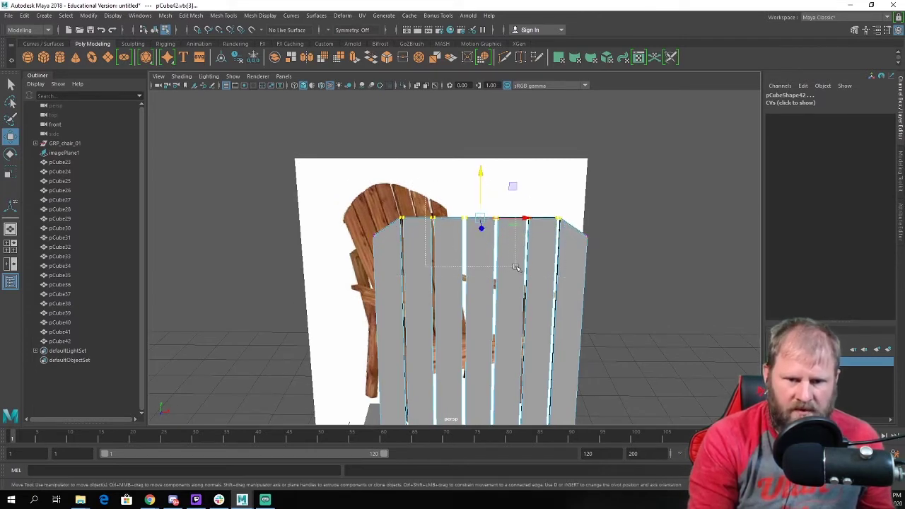
pyautogui.moveTo(482, 171); pyautogui.dragTo(489, 144)
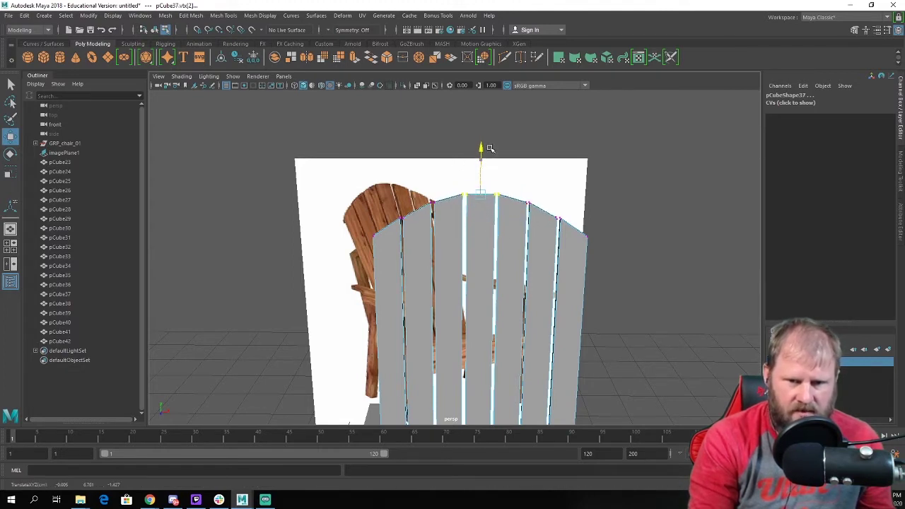
pyautogui.moveTo(539, 246); pyautogui.dragTo(548, 233)
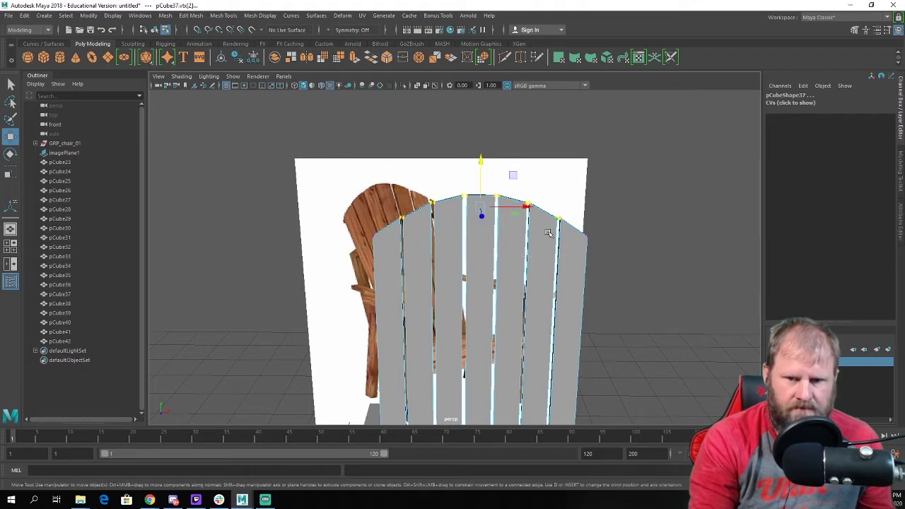
pyautogui.moveTo(481, 159); pyautogui.dragTo(481, 152)
# Scale the bottom vertices of all the slats inward along X so the backrest tapers towards the seat.
pyautogui.scroll(-5, 497, 196)
pyautogui.keyDown('alt'); pyautogui.moveTo(489, 348); pyautogui.dragTo(486, 205, button='middle'); pyautogui.keyUp('alt')
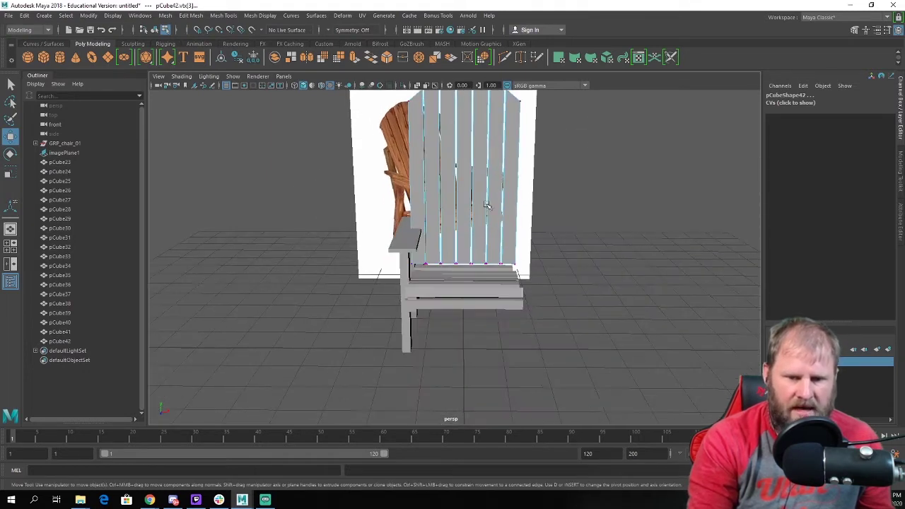
pyautogui.press('r')
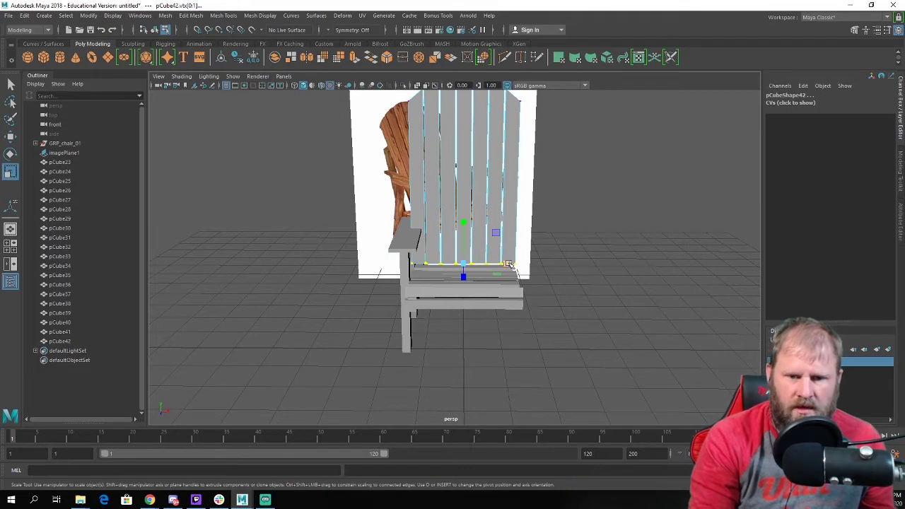
pyautogui.moveTo(510, 264); pyautogui.dragTo(530, 280)
pyautogui.press('w')
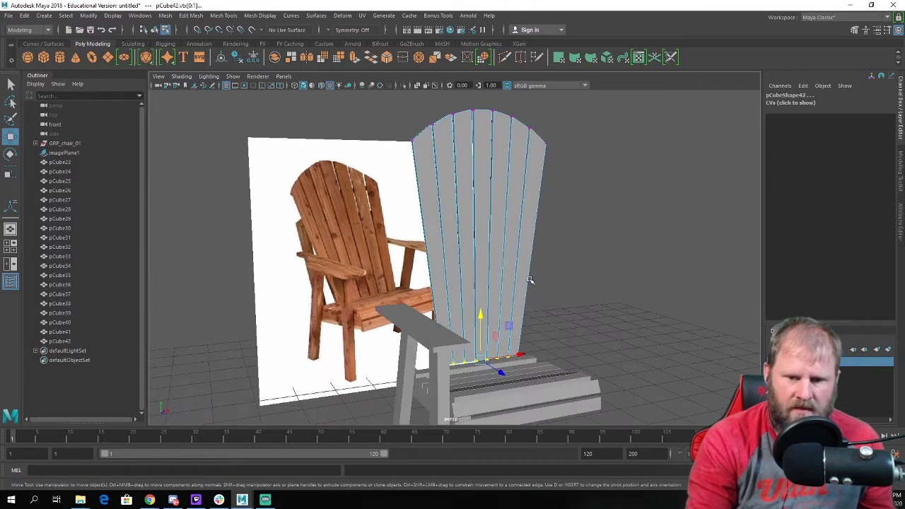
# Lower all the top vertices of the slats to shorten the backrest, and return to object mode.
pyautogui.keyDown('alt'); pyautogui.moveTo(489, 197); pyautogui.dragTo(511, 190); pyautogui.keyUp('alt')
pyautogui.moveTo(627, 199); pyautogui.dragTo(444, 103)
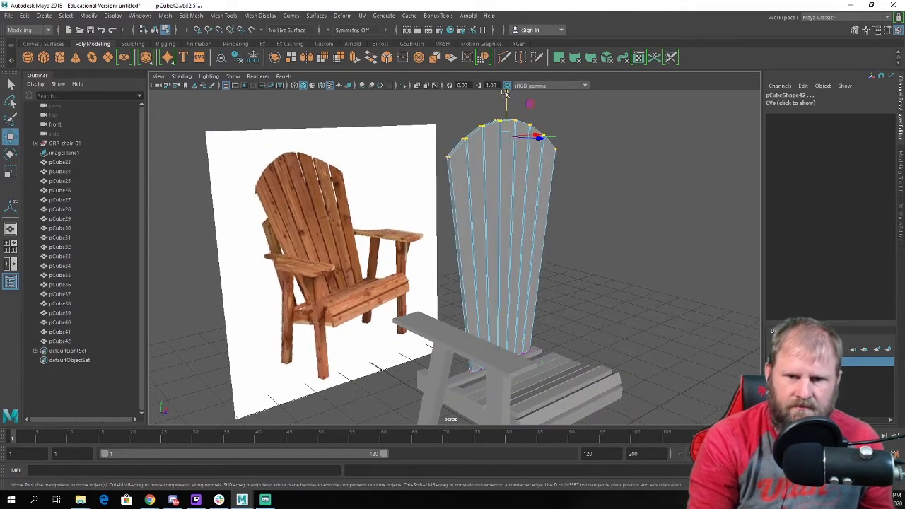
pyautogui.moveTo(504, 93); pyautogui.dragTo(506, 122)
pyautogui.keyDown('alt'); pyautogui.moveTo(506, 201); pyautogui.dragTo(497, 179); pyautogui.keyUp('alt')
pyautogui.rightClick(495, 178)
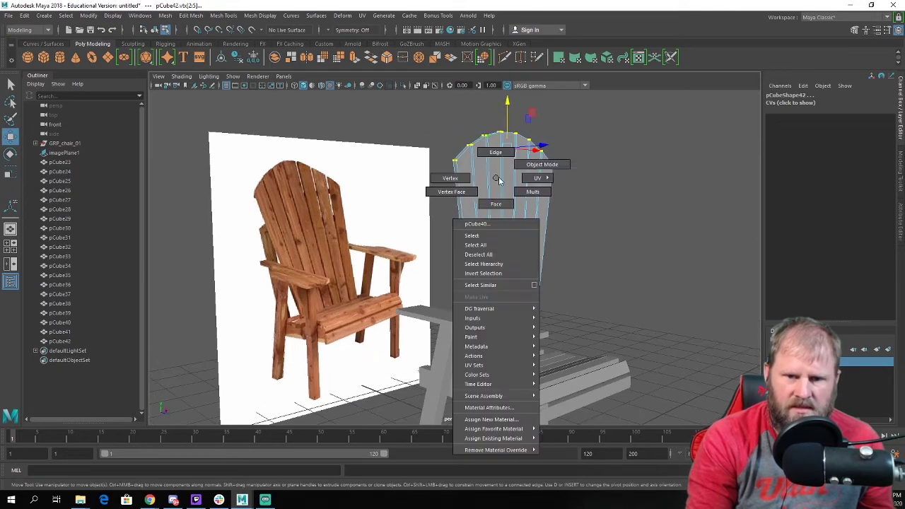
pyautogui.moveTo(498, 180); pyautogui.dragTo(541, 164, button='right')
# Try to tilt the six outer slats, without the centre one, about pivots moved down to their bottom edge.
pyautogui.moveTo(442, 137); pyautogui.dragTo(434, 167)
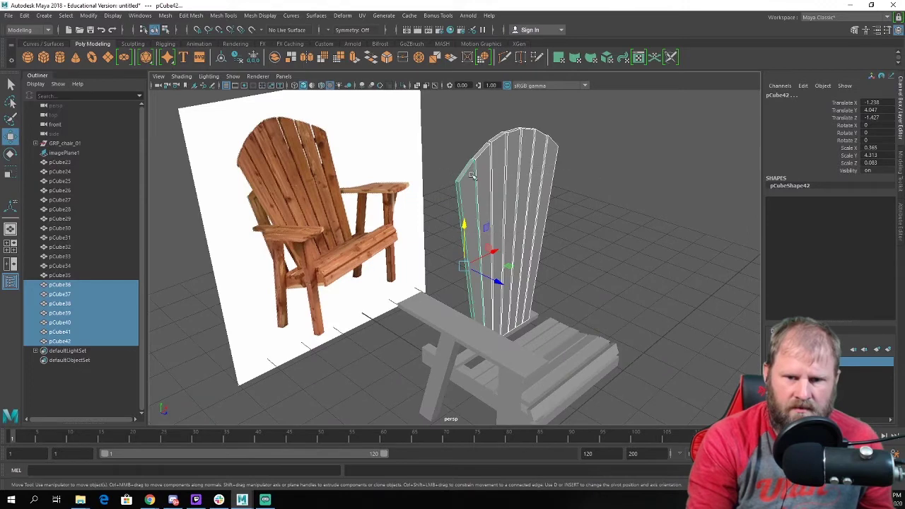
pyautogui.keyDown('ctrl'); pyautogui.click(512, 209); pyautogui.keyUp('ctrl')
pyautogui.click(508, 165)
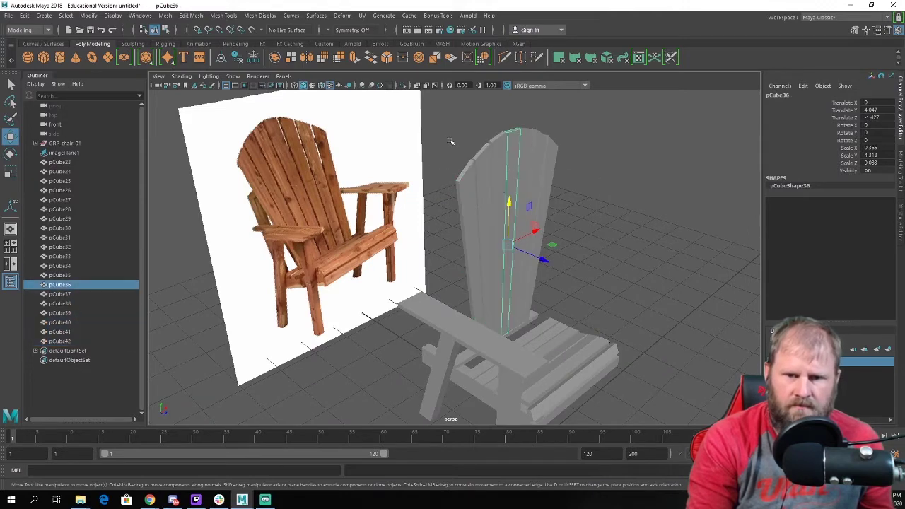
pyautogui.keyDown('shift'); pyautogui.moveTo(449, 139); pyautogui.dragTo(620, 262); pyautogui.keyUp('shift')
pyautogui.keyDown('alt'); pyautogui.moveTo(532, 234); pyautogui.dragTo(454, 228); pyautogui.keyUp('alt')
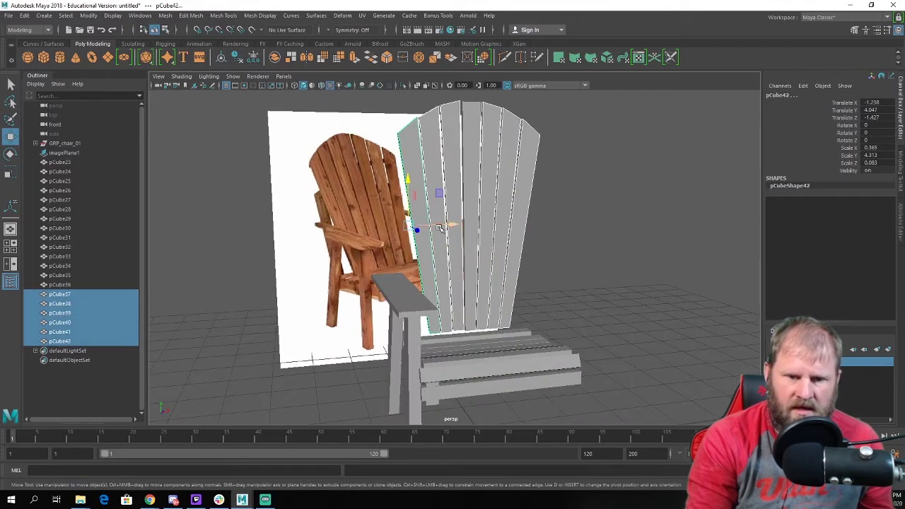
pyautogui.press('d')
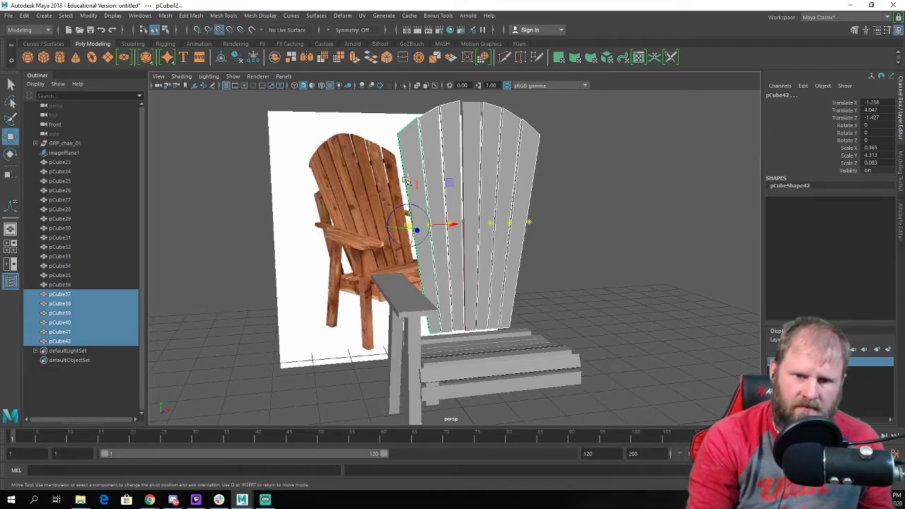
pyautogui.press('v')
pyautogui.moveTo(408, 181); pyautogui.dragTo(469, 332)
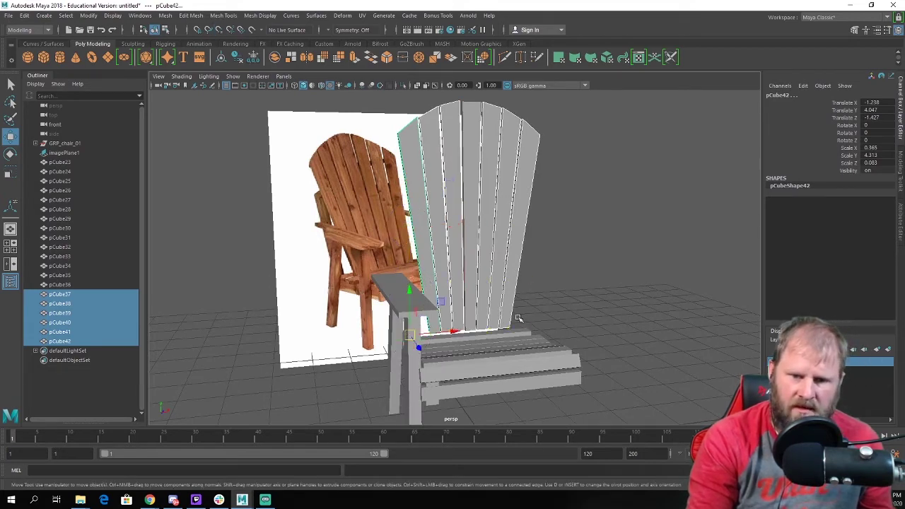
pyautogui.keyDown('alt'); pyautogui.moveTo(519, 319); pyautogui.dragTo(558, 306); pyautogui.keyUp('alt')
pyautogui.press('e')
pyautogui.moveTo(420, 335); pyautogui.dragTo(422, 326)
pyautogui.hotkey('ctrl', 'z')
pyautogui.hotkey('ctrl', 'z')
pyautogui.hotkey('ctrl', 'z')
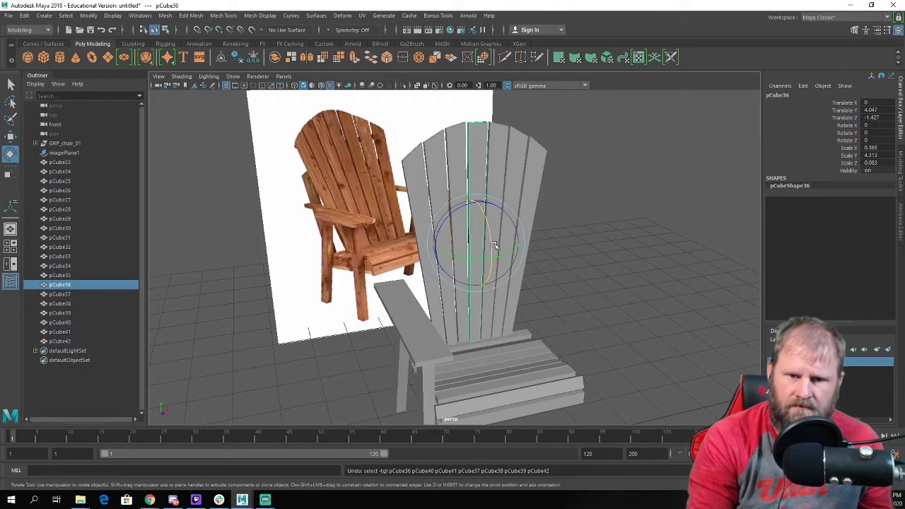
# Select all seven slats and move their pivots down to the bottom edge of the backrest.
pyautogui.click(577, 202)
pyautogui.keyDown('alt'); pyautogui.moveTo(577, 202); pyautogui.dragTo(616, 237); pyautogui.keyUp('alt')
pyautogui.moveTo(468, 188); pyautogui.dragTo(467, 190)
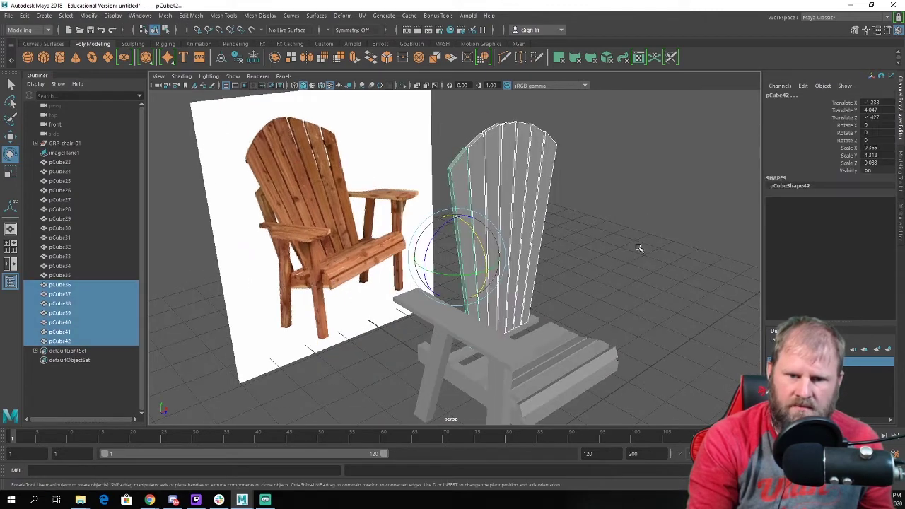
pyautogui.keyDown('alt'); pyautogui.moveTo(636, 248); pyautogui.dragTo(529, 304); pyautogui.keyUp('alt')
pyautogui.press('d')
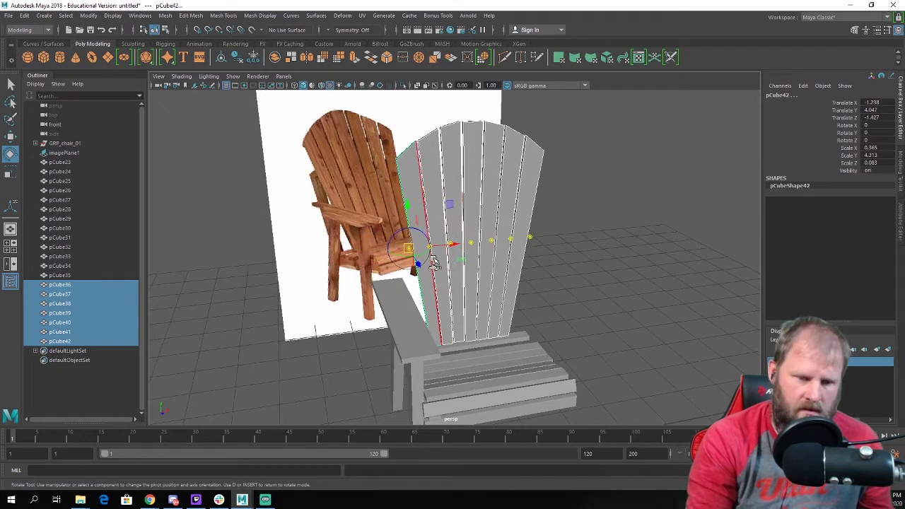
pyautogui.press('v')
pyautogui.moveTo(407, 203); pyautogui.dragTo(470, 304)
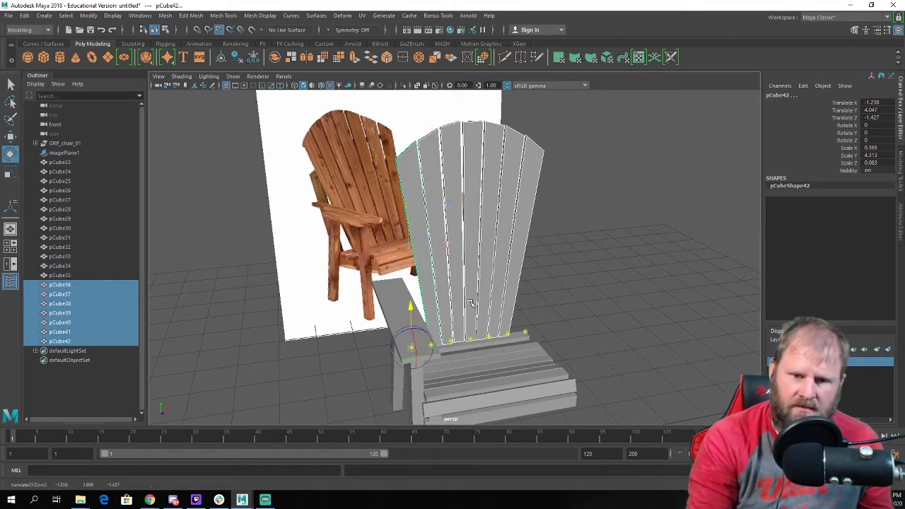
# Tilt the seven slats to about -21.3 degrees in X, lower them to Y 3.596 and shift them forward to Z -1.242.
pyautogui.press('e')
pyautogui.keyDown('alt'); pyautogui.moveTo(556, 311); pyautogui.dragTo(554, 309); pyautogui.keyUp('alt')
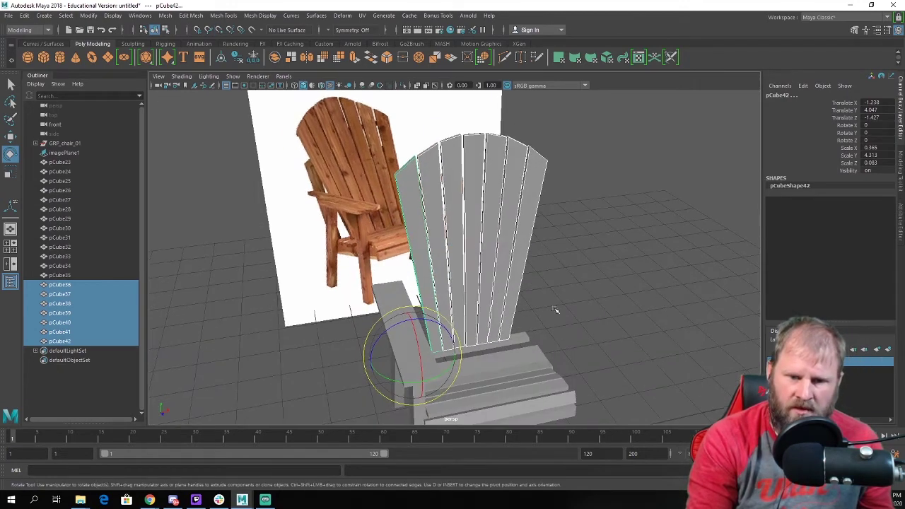
pyautogui.moveTo(417, 349); pyautogui.dragTo(412, 328)
pyautogui.press('w')
pyautogui.keyDown('alt'); pyautogui.moveTo(566, 332); pyautogui.dragTo(360, 311); pyautogui.keyUp('alt')
pyautogui.moveTo(303, 344); pyautogui.dragTo(318, 363)
pyautogui.moveTo(321, 317); pyautogui.dragTo(309, 318)
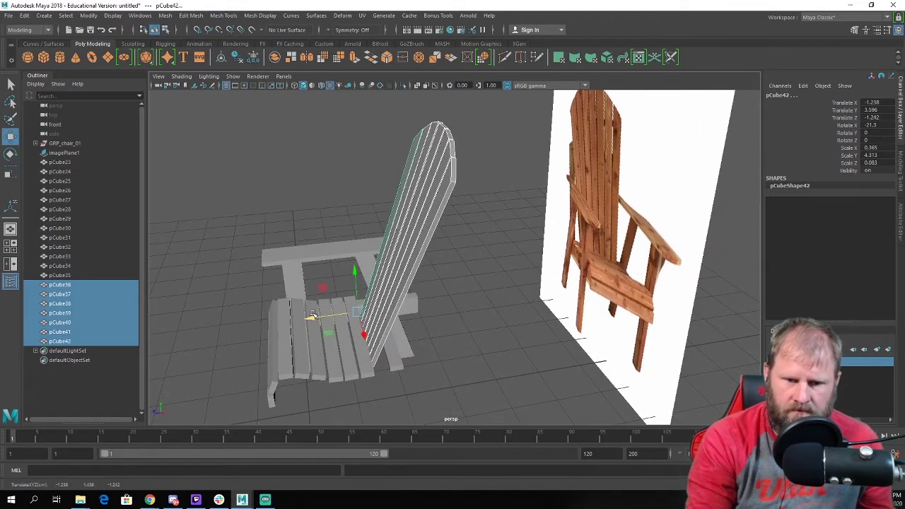
# Tilt the seven backrest slats further back to about -23.9 degrees in X and deselect them.
pyautogui.press('e')
pyautogui.press('w')
pyautogui.keyDown('alt'); pyautogui.moveTo(381, 282); pyautogui.dragTo(465, 274); pyautogui.keyUp('alt')
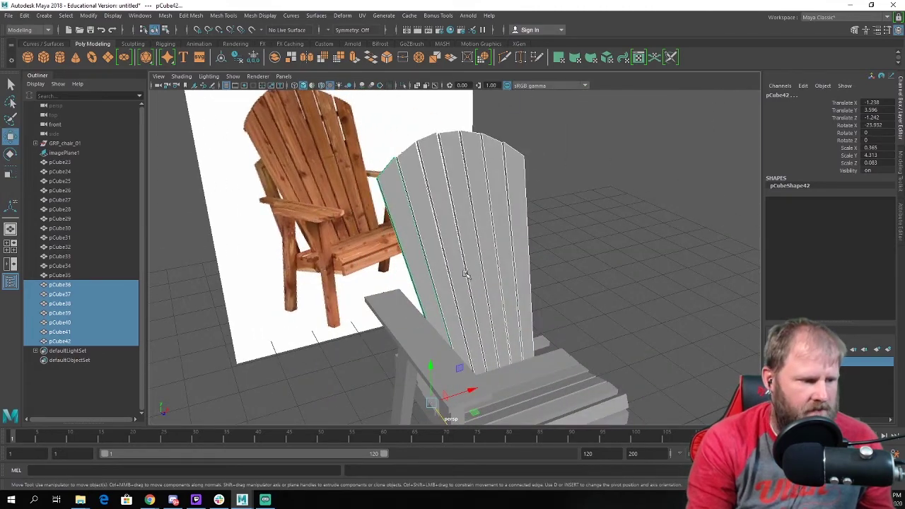
pyautogui.keyDown('alt'); pyautogui.moveTo(530, 267); pyautogui.dragTo(600, 269); pyautogui.keyUp('alt')
pyautogui.click(600, 268)
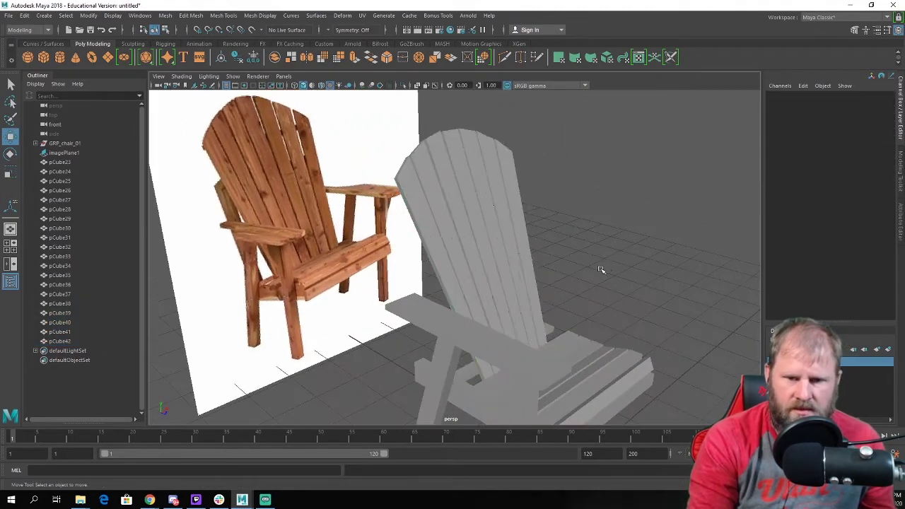
pyautogui.keyDown('alt'); pyautogui.moveTo(600, 269); pyautogui.dragTo(552, 281, button='right'); pyautogui.keyUp('alt')
pyautogui.keyDown('alt'); pyautogui.moveTo(553, 282); pyautogui.dragTo(497, 277); pyautogui.keyUp('alt')
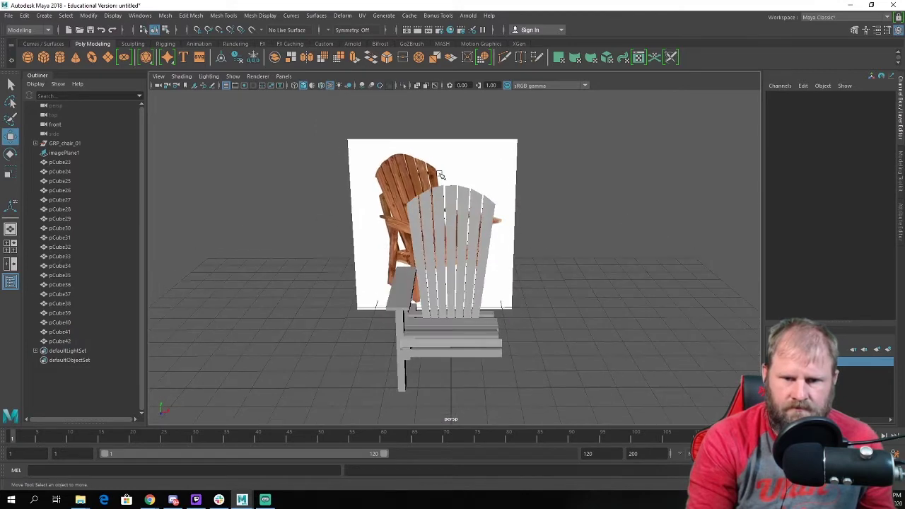
# Select the top vertices of all seven backrest slats and scale them slightly wider along X.
pyautogui.click(448, 212)
pyautogui.click(448, 212)
pyautogui.keyDown('alt'); pyautogui.moveTo(448, 212); pyautogui.dragTo(523, 207); pyautogui.keyUp('alt')
pyautogui.moveTo(430, 186); pyautogui.dragTo(478, 235)
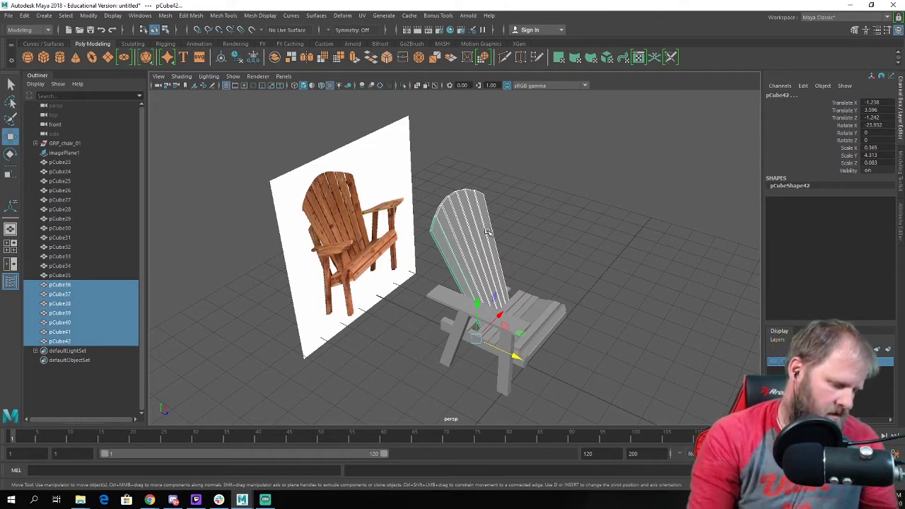
pyautogui.press('F8')
pyautogui.keyDown('alt'); pyautogui.moveTo(523, 145); pyautogui.dragTo(622, 212); pyautogui.keyUp('alt')
pyautogui.press('r')
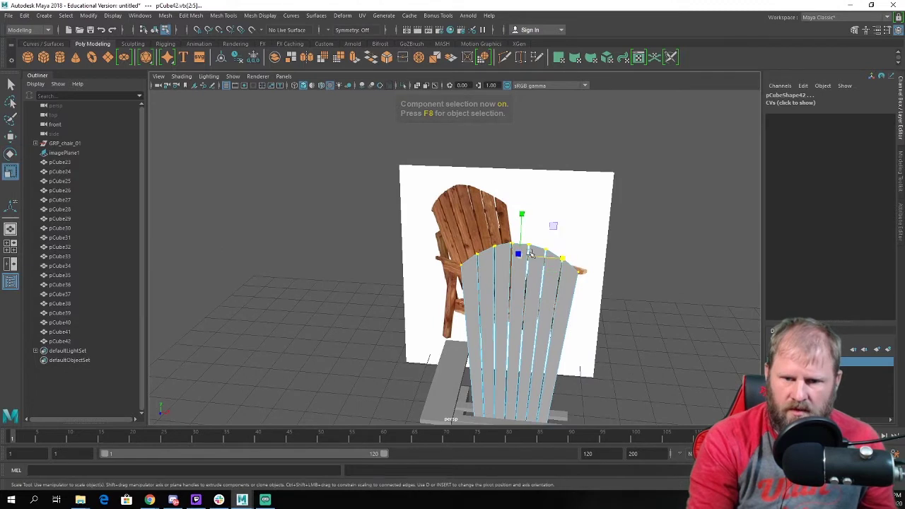
pyautogui.moveTo(558, 259); pyautogui.dragTo(564, 259)
# Scale the bottom vertices of the seven slats slightly wider along X, and return to object mode.
pyautogui.keyDown('alt'); pyautogui.moveTo(571, 297); pyautogui.dragTo(557, 193, button='middle'); pyautogui.keyUp('alt')
pyautogui.moveTo(369, 270); pyautogui.dragTo(594, 335)
pyautogui.press('e')
pyautogui.press('r')
pyautogui.moveTo(529, 295); pyautogui.dragTo(537, 298)
pyautogui.press('w')
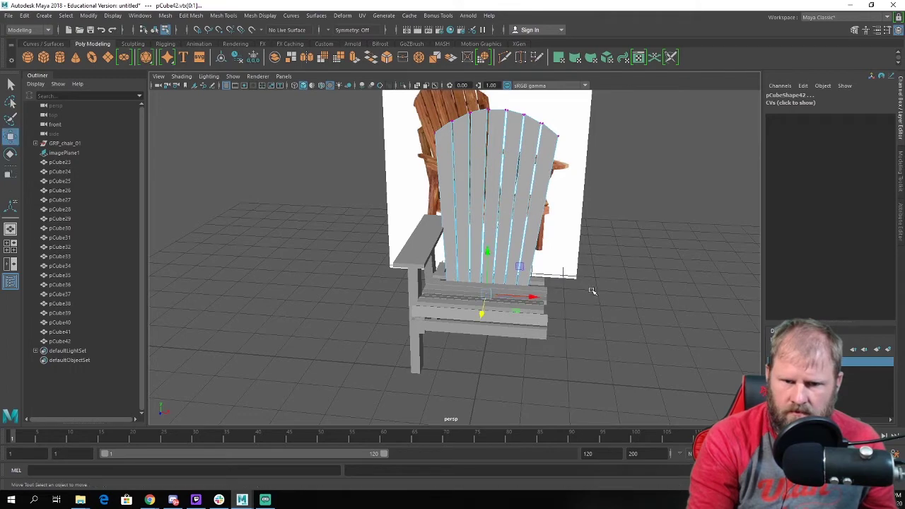
pyautogui.keyDown('alt'); pyautogui.moveTo(589, 289); pyautogui.dragTo(606, 303); pyautogui.keyUp('alt')
pyautogui.moveTo(491, 189); pyautogui.dragTo(542, 176, button='right')
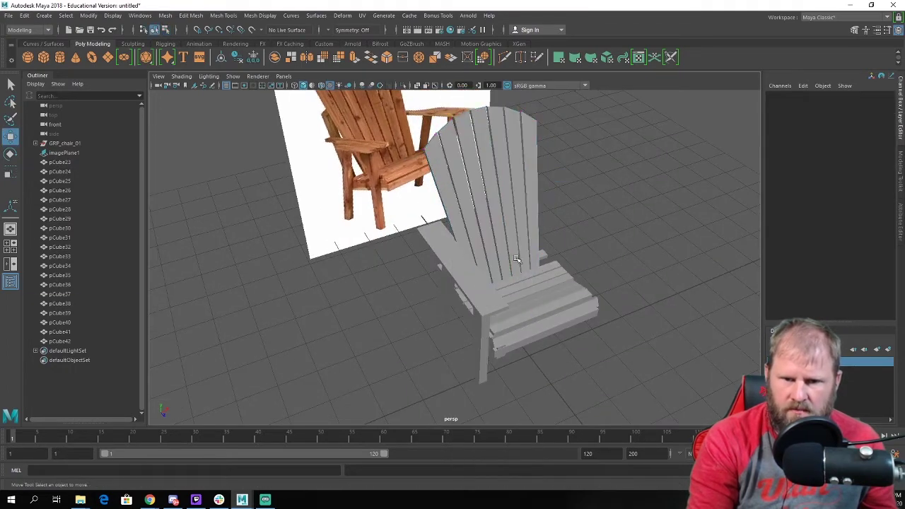
pyautogui.keyDown('alt'); pyautogui.moveTo(541, 175); pyautogui.dragTo(418, 258); pyautogui.keyUp('alt')
# Widen the armrest to a Scale X of about 0.755 and shift it outward to Translate X -1.547.
pyautogui.click(433, 263)
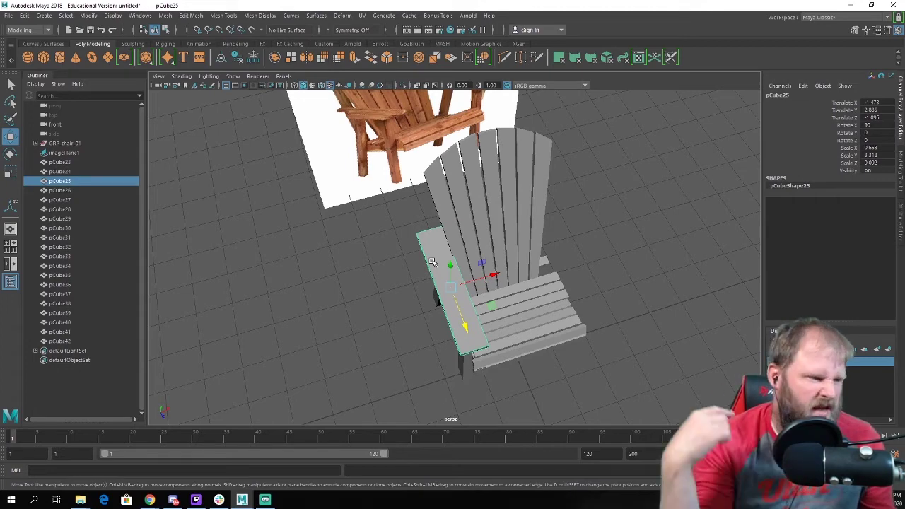
pyautogui.scroll(3, 473, 251)
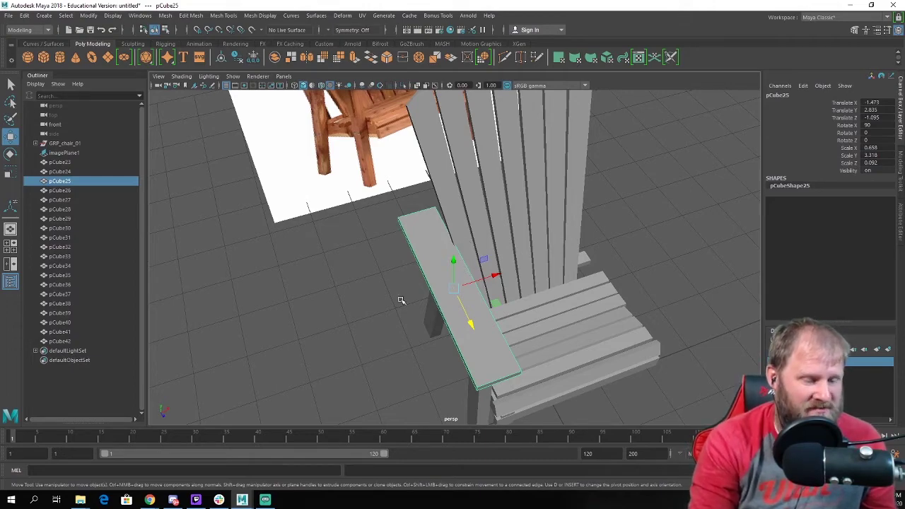
pyautogui.keyDown('alt'); pyautogui.moveTo(400, 300); pyautogui.dragTo(433, 270); pyautogui.keyUp('alt')
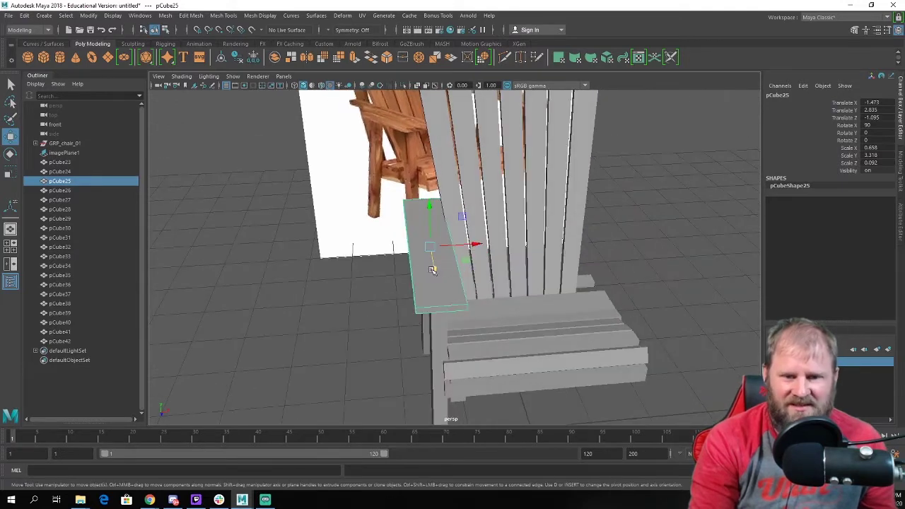
pyautogui.press('e')
pyautogui.press('r')
pyautogui.moveTo(478, 244); pyautogui.dragTo(466, 244)
pyautogui.press('w')
pyautogui.scroll(1, 479, 244)
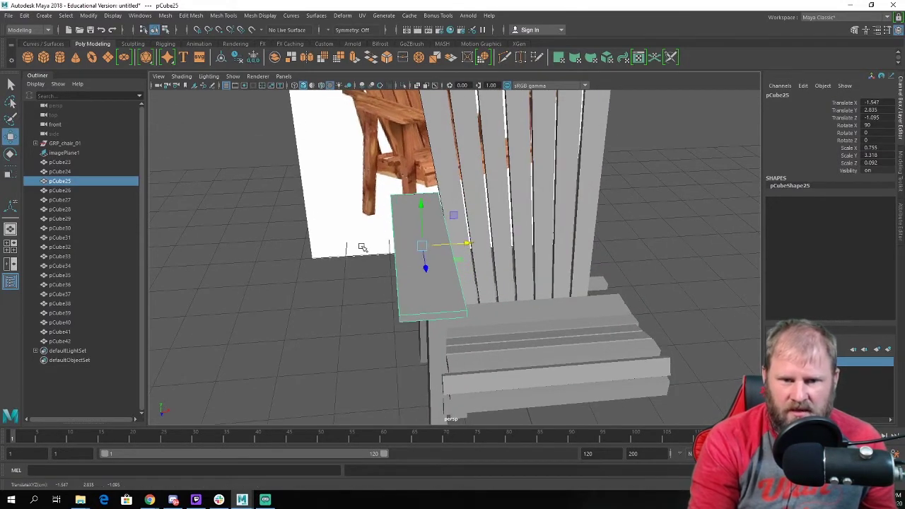
pyautogui.click(350, 300)
# Examine the armrest's shape in the reference image and compare it with the modelled armrest.
pyautogui.keyDown('alt'); pyautogui.moveTo(350, 300); pyautogui.dragTo(458, 281); pyautogui.keyUp('alt')
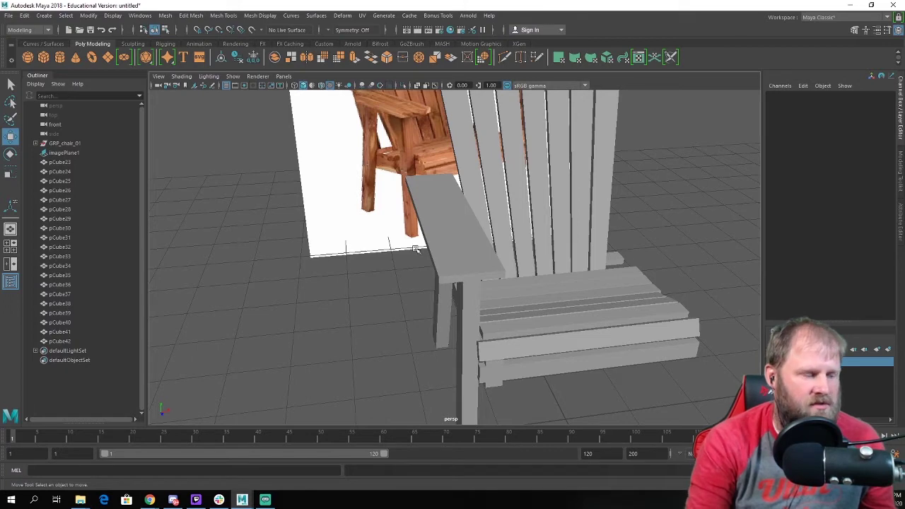
pyautogui.keyDown('alt'); pyautogui.moveTo(354, 152); pyautogui.dragTo(468, 280); pyautogui.keyUp('alt')
pyautogui.keyDown('alt'); pyautogui.moveTo(468, 279); pyautogui.dragTo(584, 331, button='right'); pyautogui.keyUp('alt')
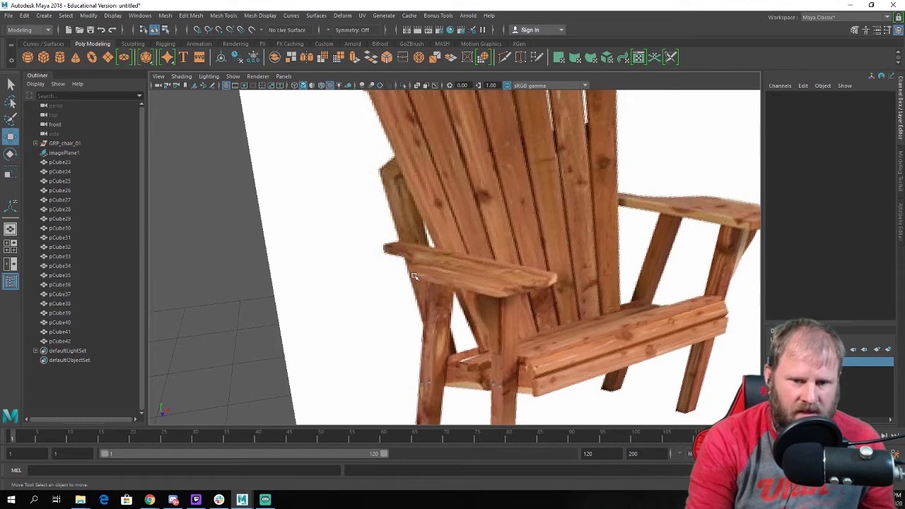
pyautogui.scroll(-12, 493, 305)
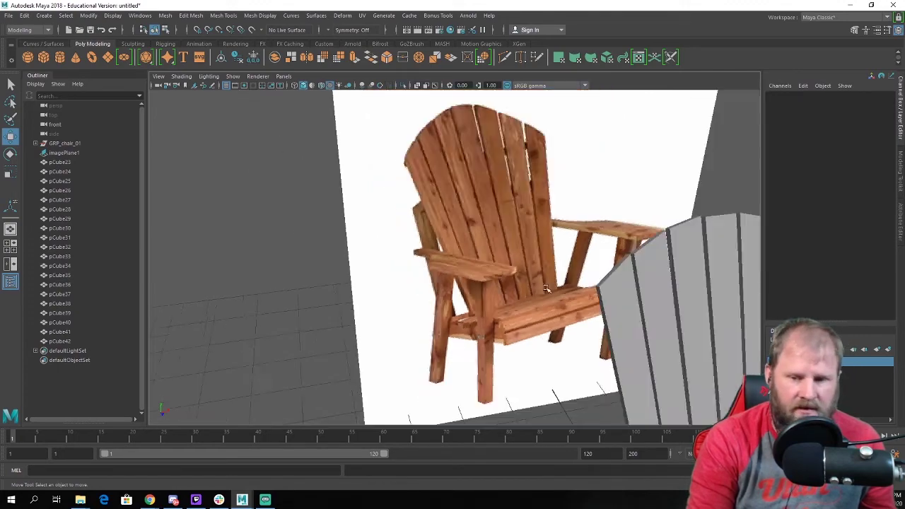
pyautogui.keyDown('alt'); pyautogui.moveTo(590, 339); pyautogui.dragTo(544, 272, button='middle'); pyautogui.keyUp('alt')
pyautogui.scroll(4, 432, 306)
pyautogui.keyDown('alt'); pyautogui.moveTo(432, 306); pyautogui.dragTo(503, 318); pyautogui.keyUp('alt')
pyautogui.scroll(10, 394, 303)
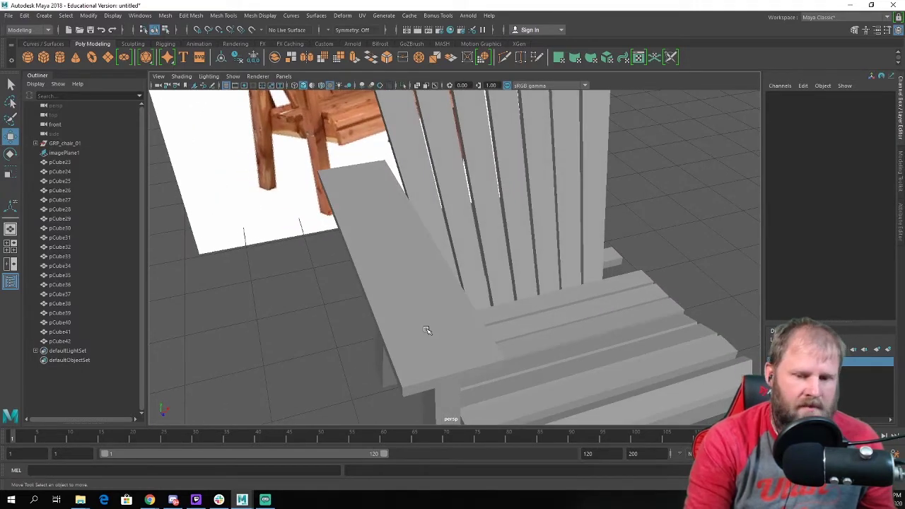
# Split the armrest lengthwise down the middle with an edge ring split from its upper front edge.
pyautogui.click(426, 330)
pyautogui.keyDown('alt'); pyautogui.moveTo(417, 219); pyautogui.dragTo(399, 186); pyautogui.keyUp('alt')
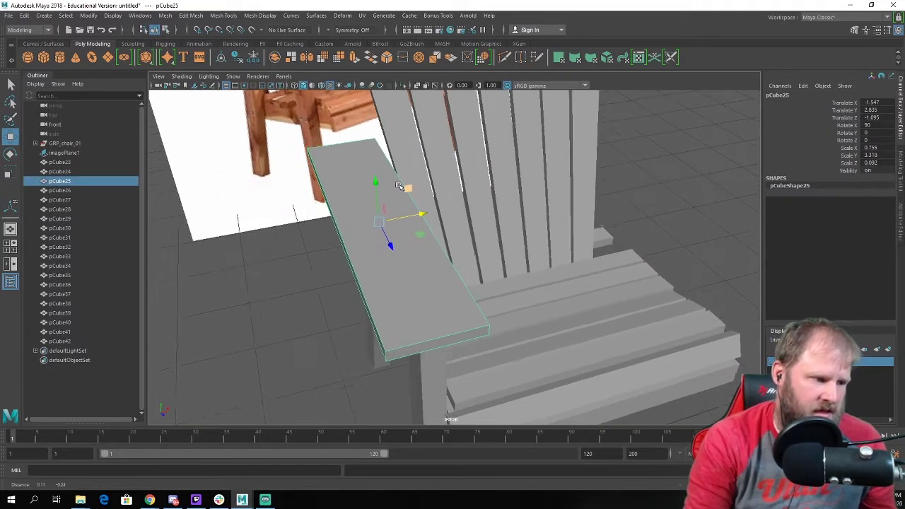
pyautogui.rightClick(418, 279)
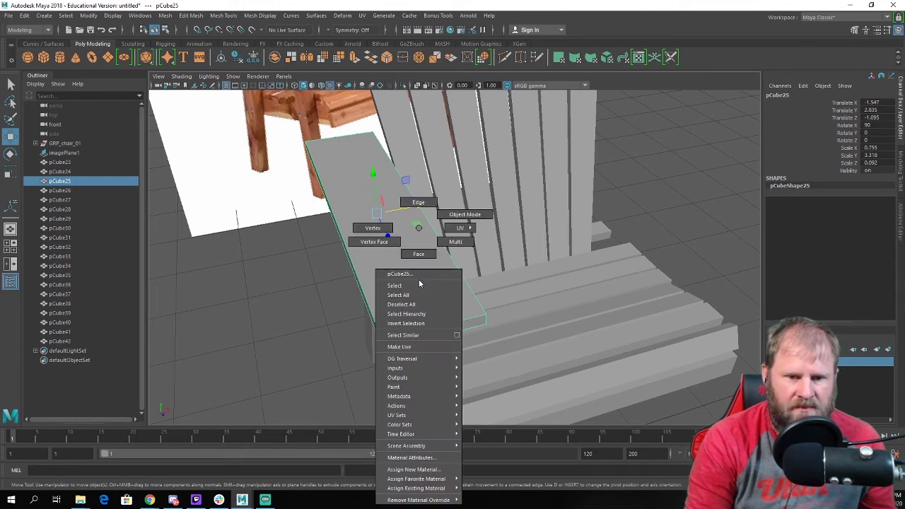
pyautogui.click(419, 202)
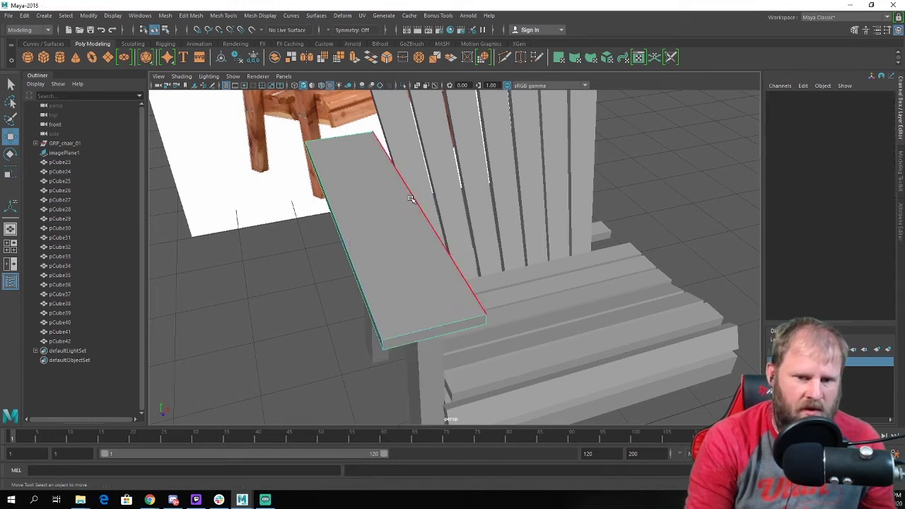
pyautogui.click(437, 329)
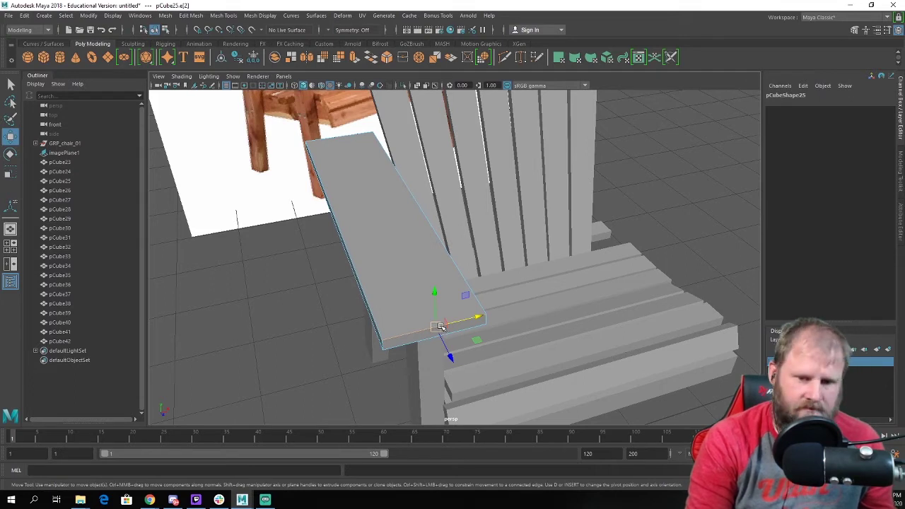
pyautogui.keyDown('ctrl'); pyautogui.rightClick(439, 327); pyautogui.keyUp('ctrl')
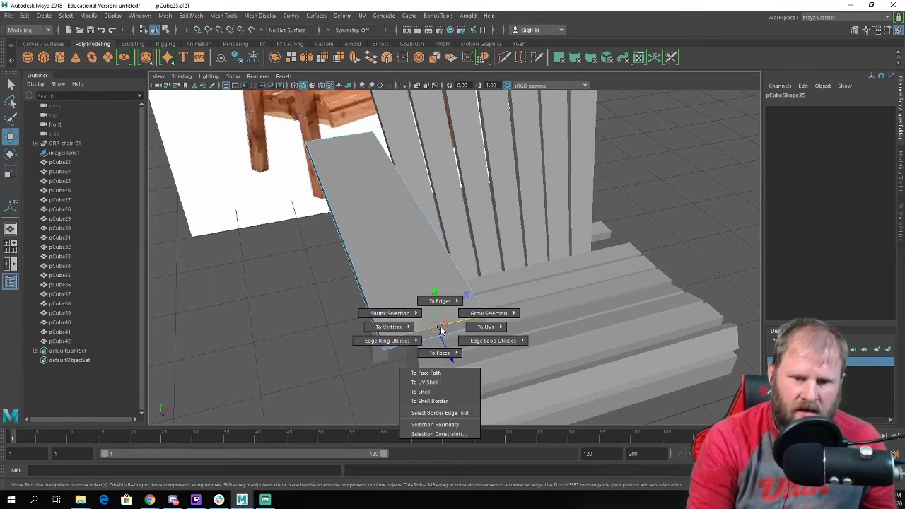
pyautogui.moveTo(465, 341)
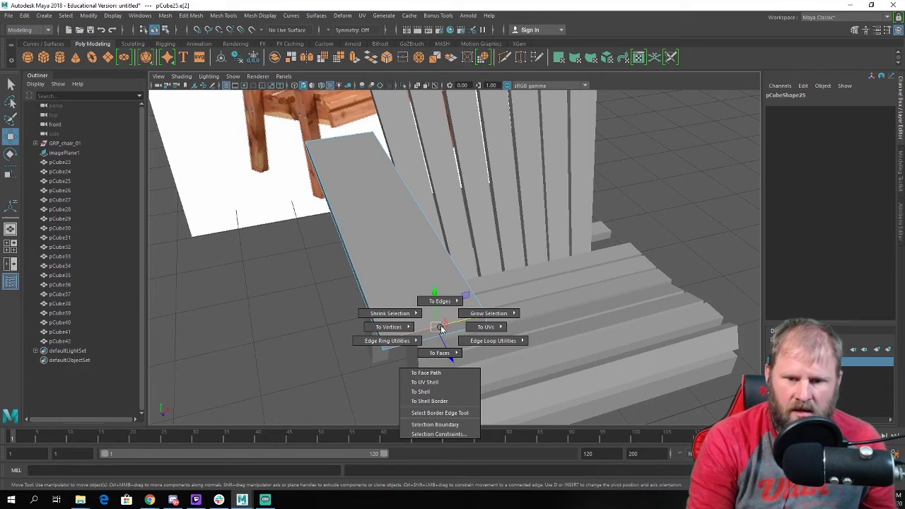
pyautogui.moveTo(405, 339)
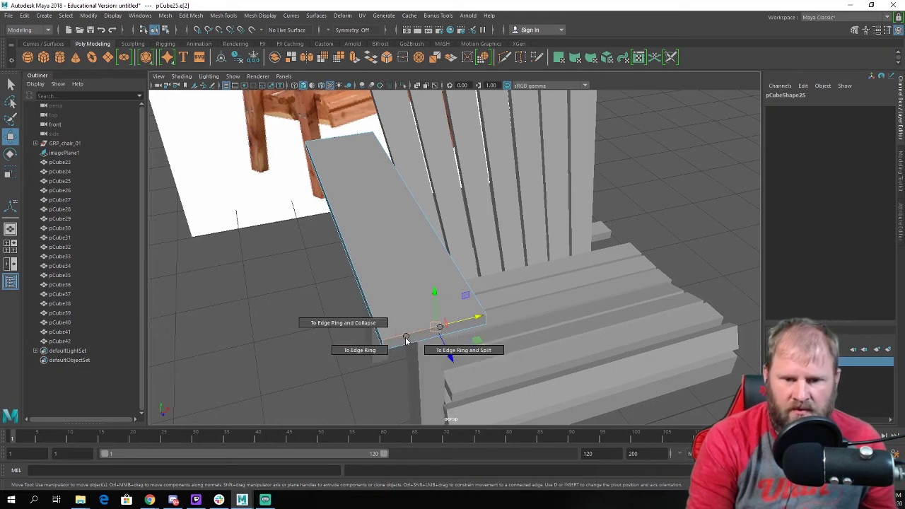
pyautogui.keyDown('shift'); pyautogui.moveTo(406, 340); pyautogui.dragTo(448, 352, button='right'); pyautogui.keyUp('shift')
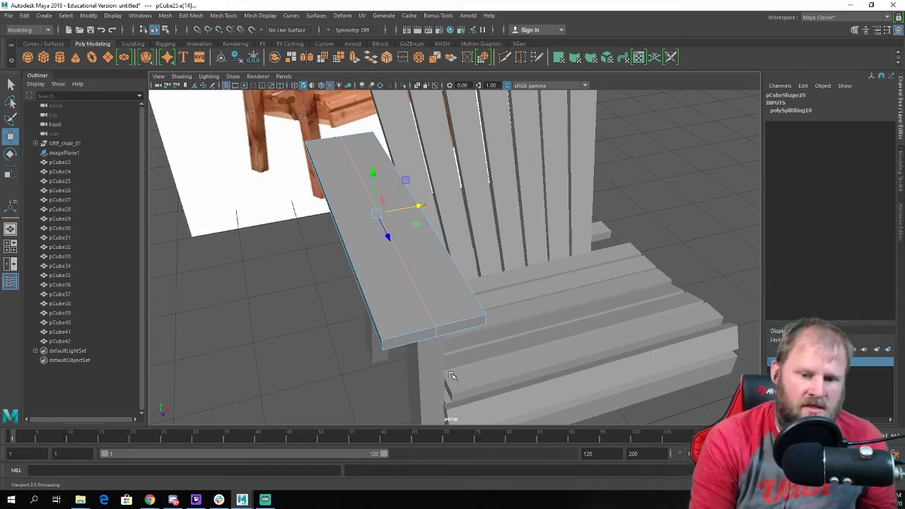
# Split the inner half of the armrest lengthwise with a second edge ring split.
pyautogui.click(414, 335)
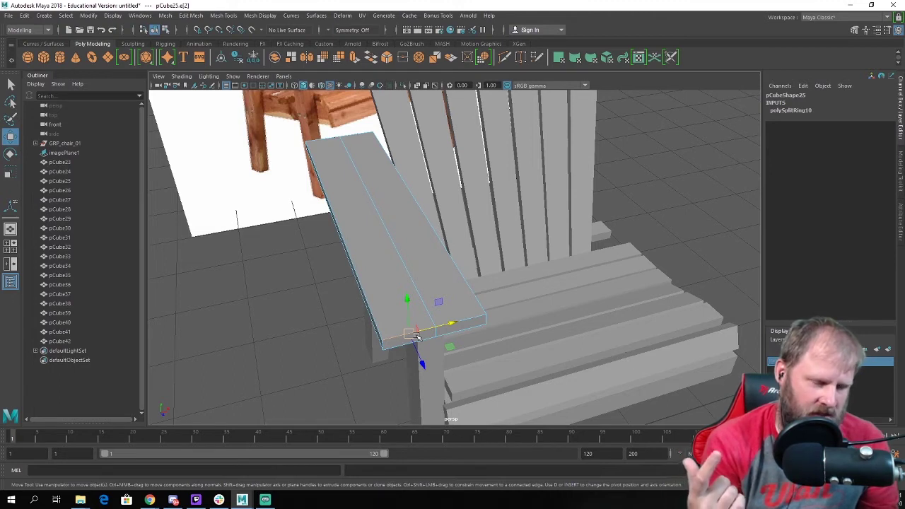
pyautogui.click(471, 318)
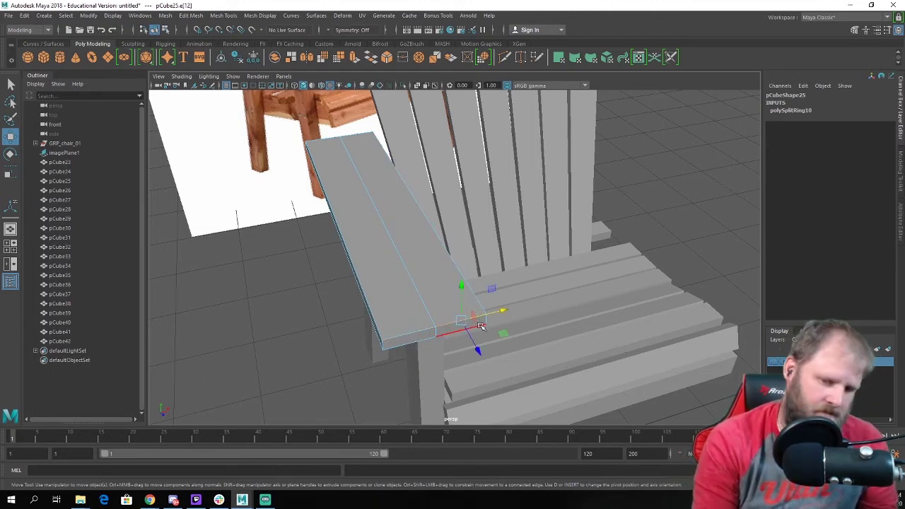
pyautogui.press('t')
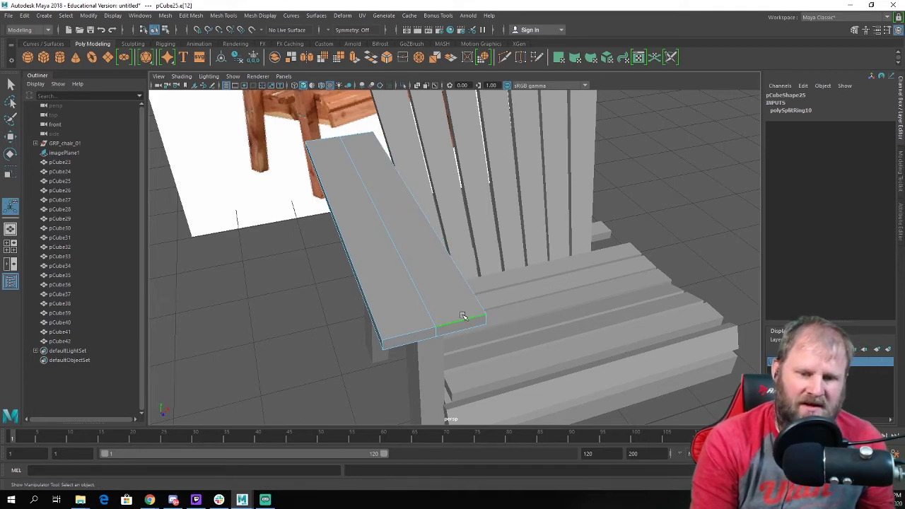
pyautogui.keyDown('shift'); pyautogui.moveTo(463, 319); pyautogui.dragTo(470, 343, button='right'); pyautogui.keyUp('shift')
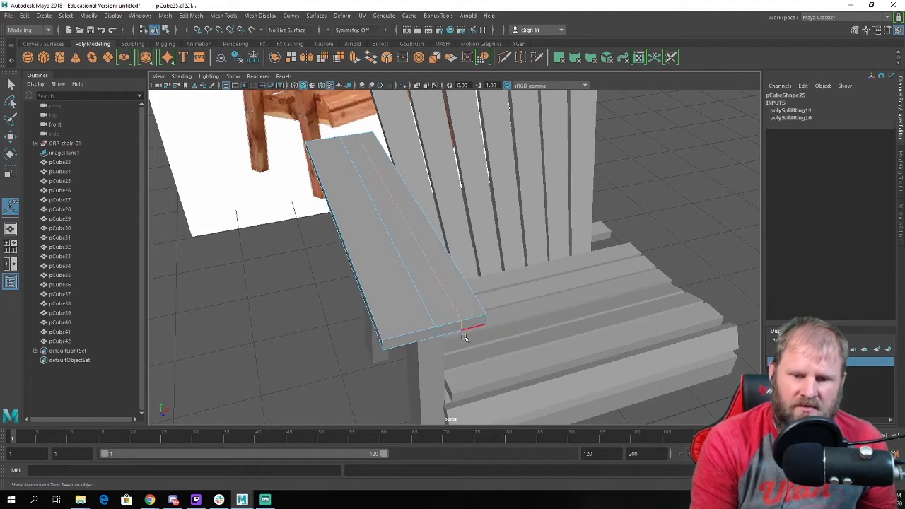
# Try to split the armrest's outer half lengthwise, and undo the split together with the accidental edge extrusion.
pyautogui.keyDown('shift'); pyautogui.rightClick(405, 339); pyautogui.keyUp('shift')
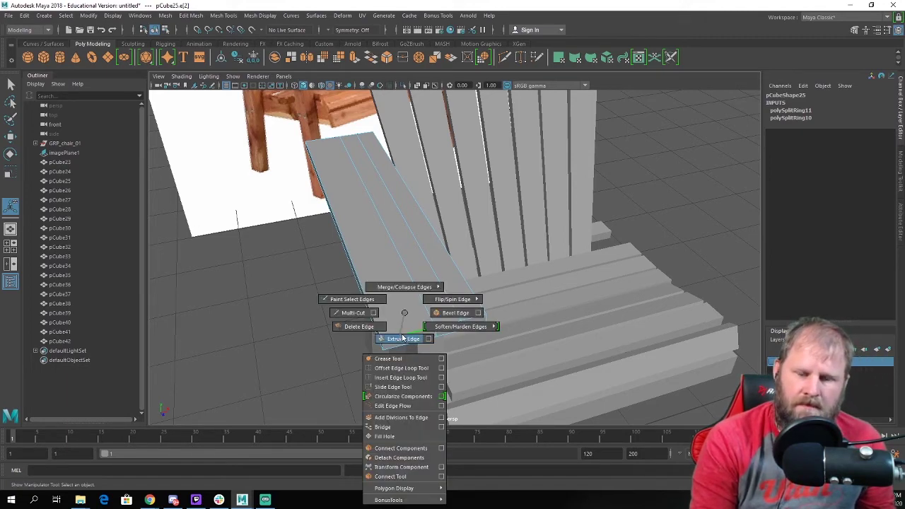
pyautogui.click(405, 322)
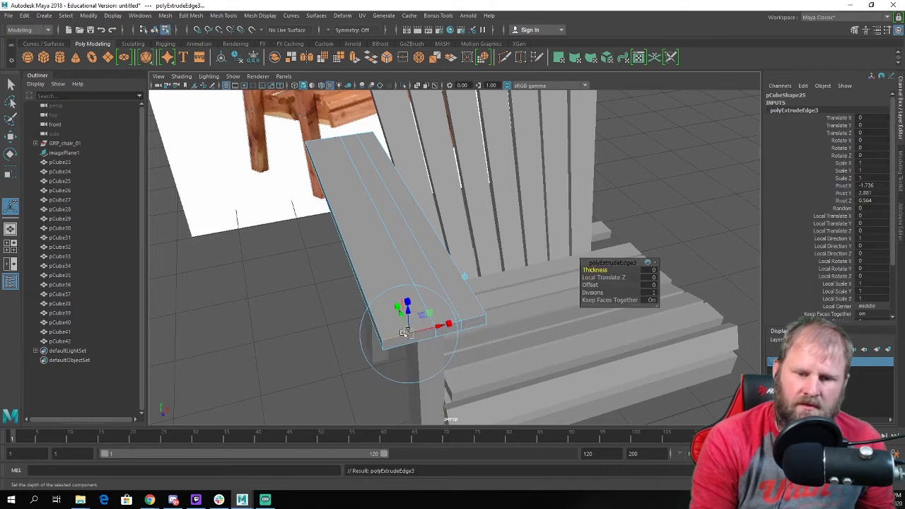
pyautogui.keyDown('shift'); pyautogui.moveTo(403, 333); pyautogui.dragTo(418, 359, button='right'); pyautogui.keyUp('shift')
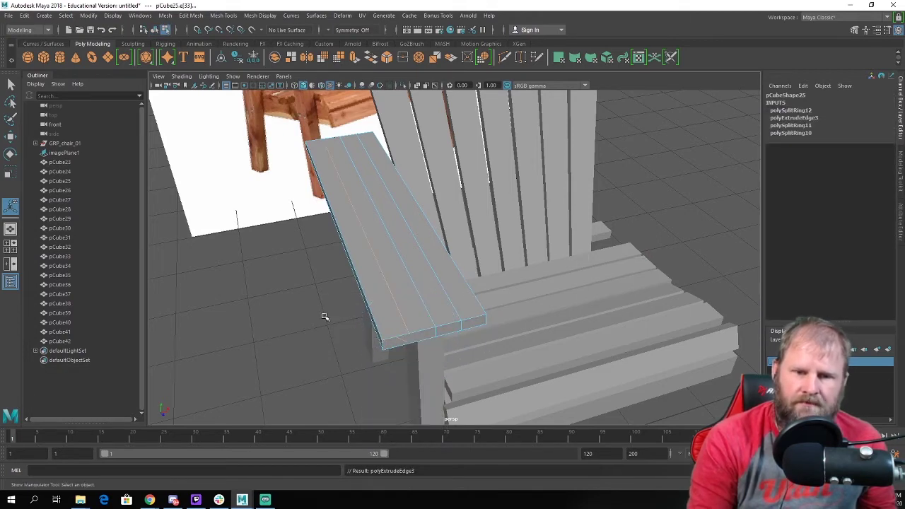
pyautogui.keyDown('alt'); pyautogui.moveTo(325, 317); pyautogui.dragTo(431, 353); pyautogui.keyUp('alt')
pyautogui.hotkey('ctrl', 'z')
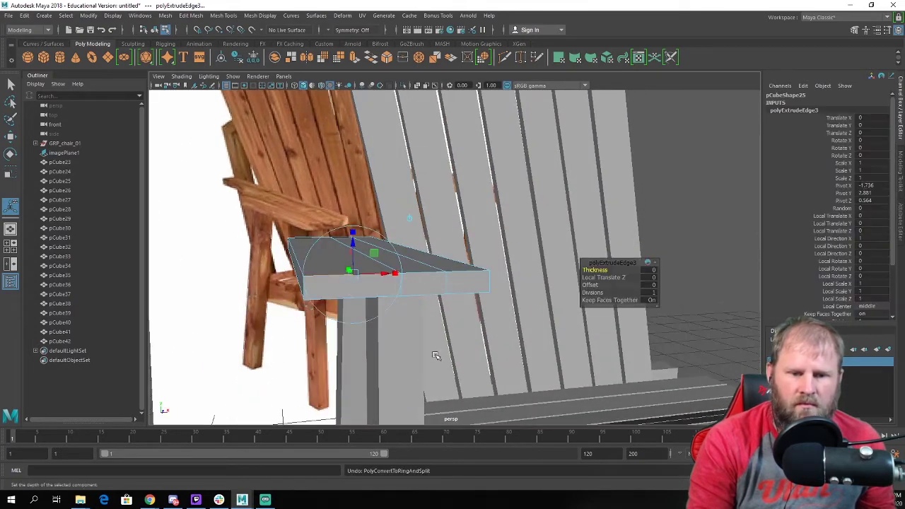
pyautogui.press('q')
# Inspect the upper vertex at the armrest's front outer corner up close, and switch back to edge selection.
pyautogui.moveTo(369, 225); pyautogui.dragTo(332, 246, button='right')
pyautogui.keyDown('alt'); pyautogui.moveTo(332, 247); pyautogui.dragTo(358, 313); pyautogui.keyUp('alt')
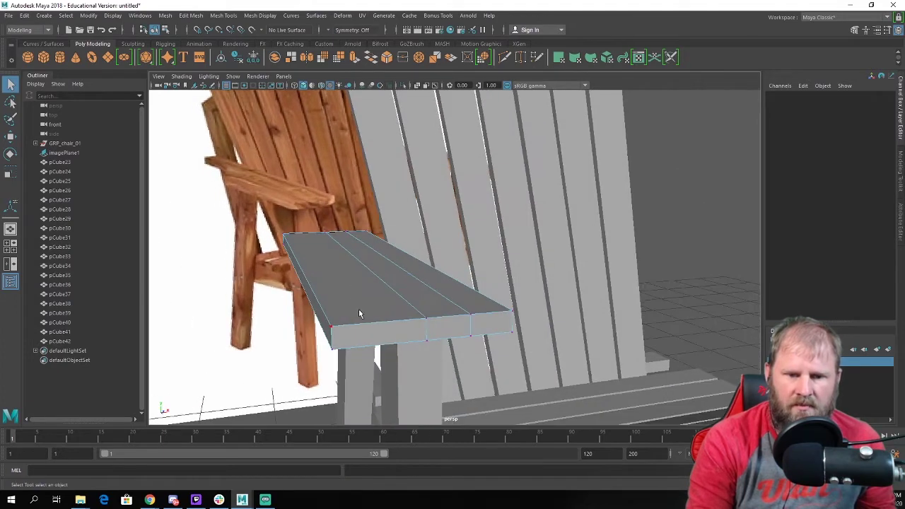
pyautogui.press('w')
pyautogui.click(367, 325)
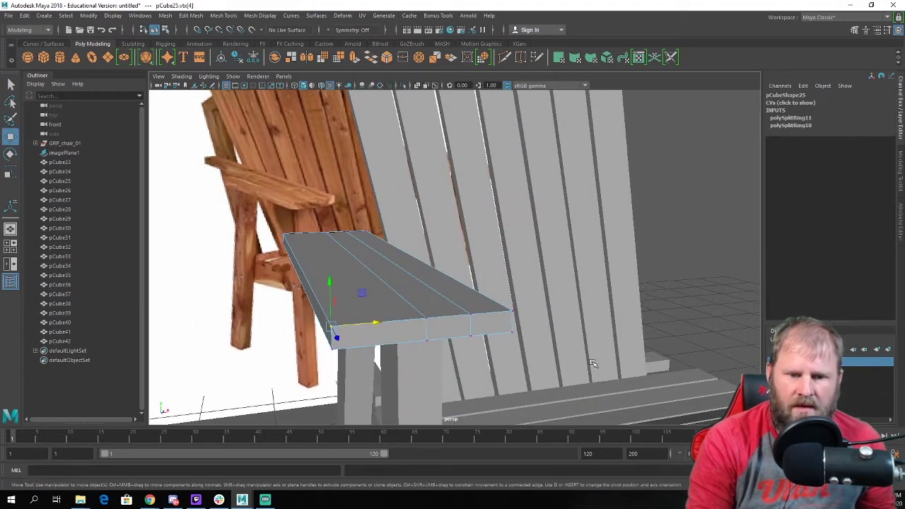
pyautogui.keyDown('alt'); pyautogui.moveTo(490, 345); pyautogui.dragTo(417, 357); pyautogui.keyUp('alt')
pyautogui.press('f')
pyautogui.keyDown('alt'); pyautogui.moveTo(459, 325); pyautogui.dragTo(482, 320, button='right'); pyautogui.keyUp('alt')
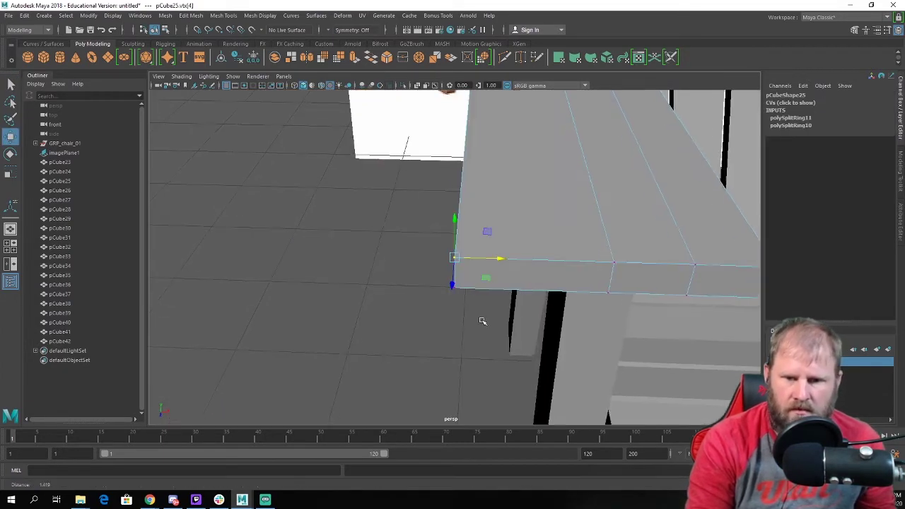
pyautogui.moveTo(536, 261); pyautogui.dragTo(537, 233, button='right')
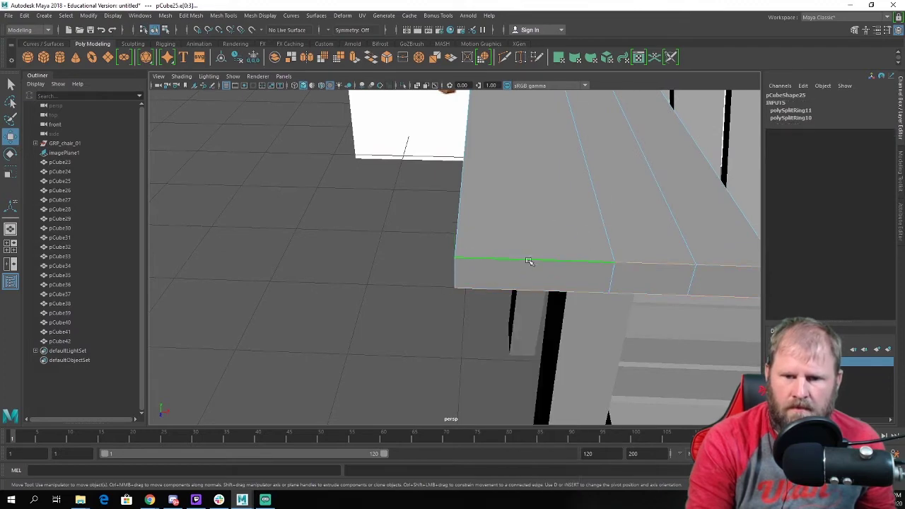
# Split the armrest's outer half lengthwise with an edge ring split from its upper front edge.
pyautogui.click(529, 261)
pyautogui.keyDown('shift'); pyautogui.moveTo(541, 272); pyautogui.dragTo(495, 311, button='right'); pyautogui.keyUp('shift')
pyautogui.keyDown('alt'); pyautogui.moveTo(494, 311); pyautogui.dragTo(551, 318); pyautogui.keyUp('alt')
pyautogui.keyDown('alt'); pyautogui.moveTo(552, 318); pyautogui.dragTo(507, 294, button='right'); pyautogui.keyUp('alt')
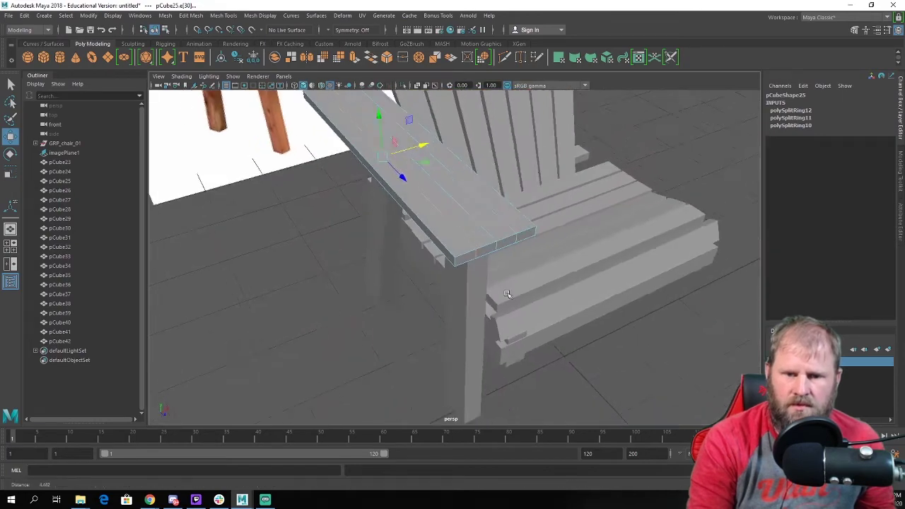
pyautogui.keyDown('alt'); pyautogui.moveTo(506, 294); pyautogui.dragTo(426, 292); pyautogui.keyUp('alt')
# Check the armrest's lengthwise divisions from several angles, with the whole armrest selected in object mode.
pyautogui.moveTo(432, 251); pyautogui.dragTo(488, 221, button='right')
pyautogui.click(606, 299)
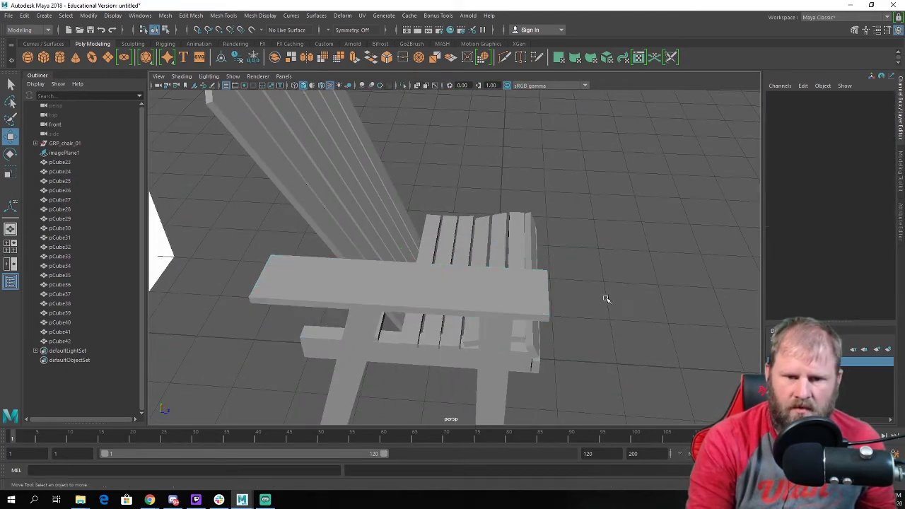
pyautogui.keyDown('alt'); pyautogui.moveTo(605, 299); pyautogui.dragTo(457, 311); pyautogui.keyUp('alt')
pyautogui.moveTo(438, 306); pyautogui.dragTo(406, 230, button='right')
pyautogui.moveTo(548, 280); pyautogui.dragTo(594, 214, button='right')
pyautogui.click(439, 302)
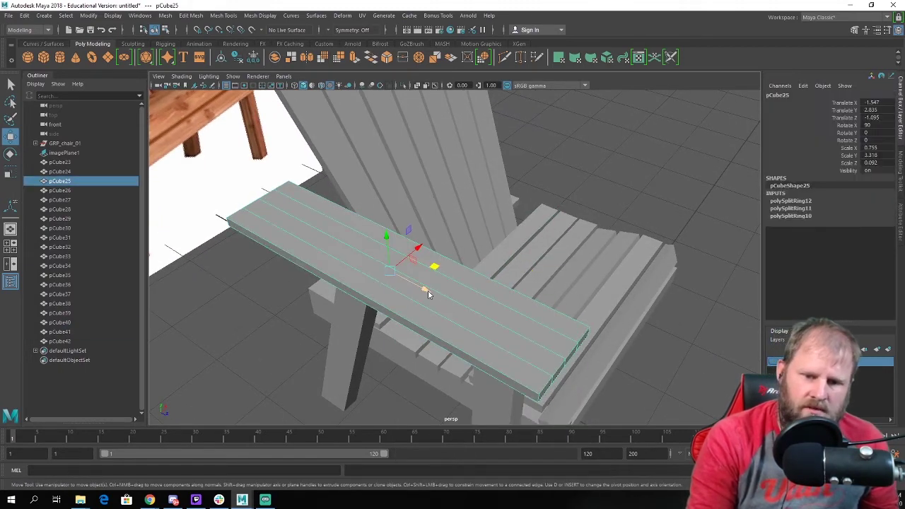
# Try to split the armrest crosswise at mid-length with an edge ring split from its lengthwise edge, and undo the split.
pyautogui.moveTo(427, 294); pyautogui.dragTo(427, 203, button='right')
pyautogui.click(444, 316)
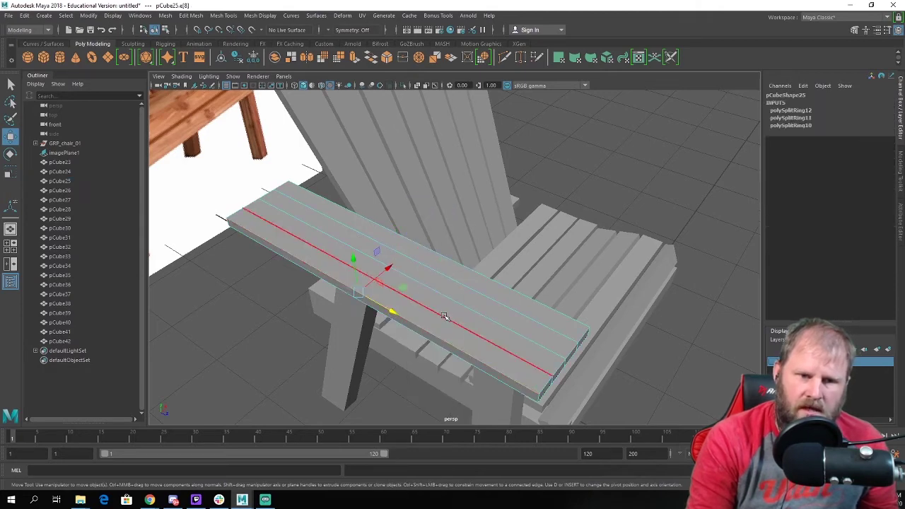
pyautogui.click(222, 17)
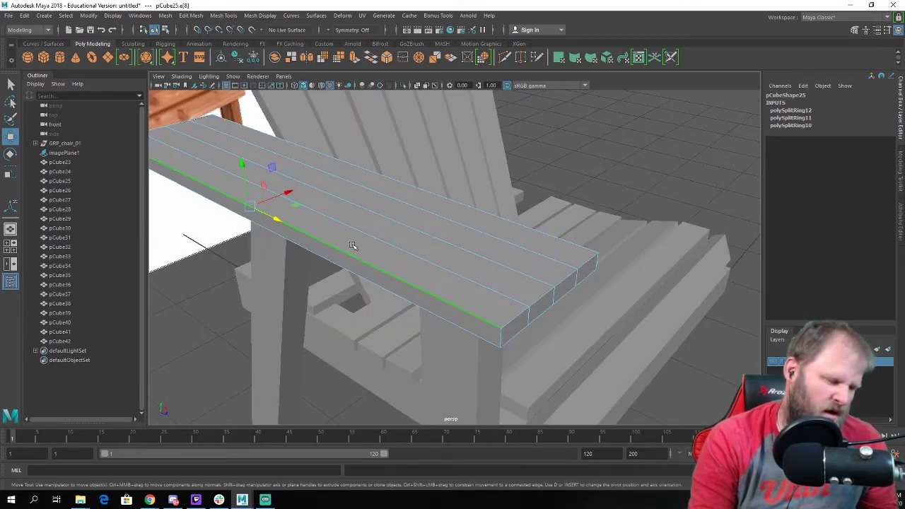
pyautogui.keyDown('alt'); pyautogui.moveTo(477, 292); pyautogui.dragTo(424, 278); pyautogui.keyUp('alt')
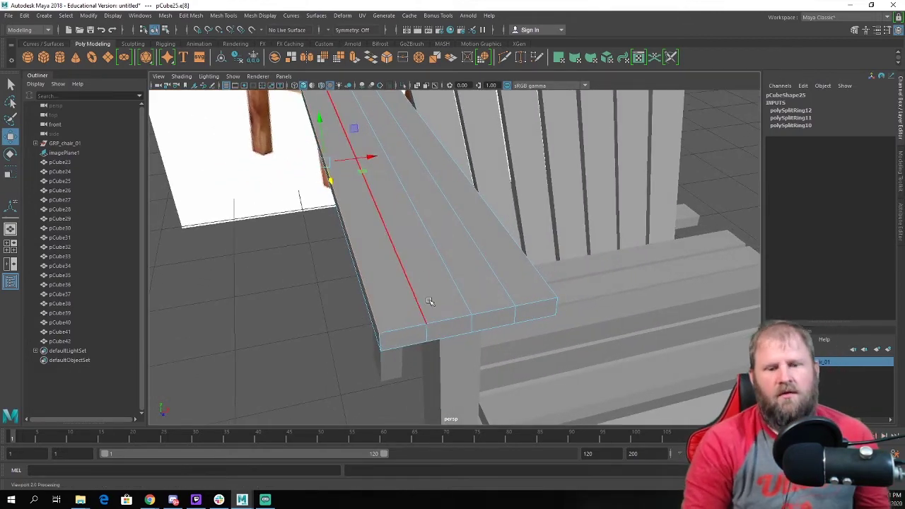
pyautogui.keyDown('alt'); pyautogui.moveTo(412, 280); pyautogui.dragTo(238, 270); pyautogui.keyUp('alt')
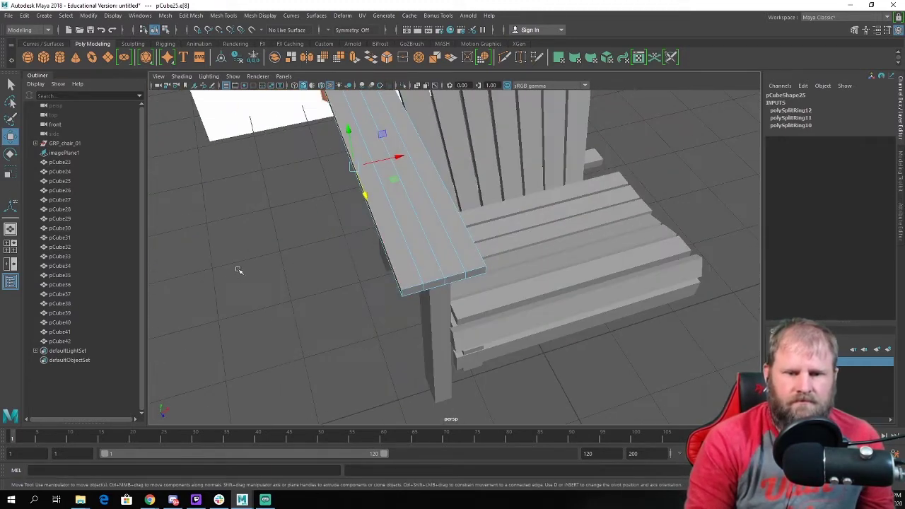
pyautogui.keyDown('ctrl'); pyautogui.rightClick(388, 250); pyautogui.keyUp('ctrl')
pyautogui.keyDown('ctrl'); pyautogui.moveTo(384, 251); pyautogui.dragTo(396, 272, button='right'); pyautogui.keyUp('ctrl')
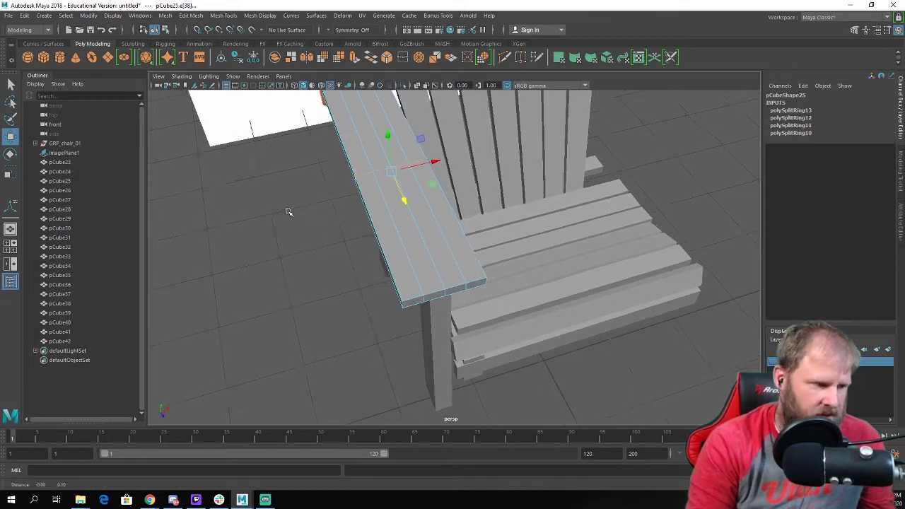
pyautogui.keyDown('alt'); pyautogui.moveTo(289, 210); pyautogui.dragTo(511, 224); pyautogui.keyUp('alt')
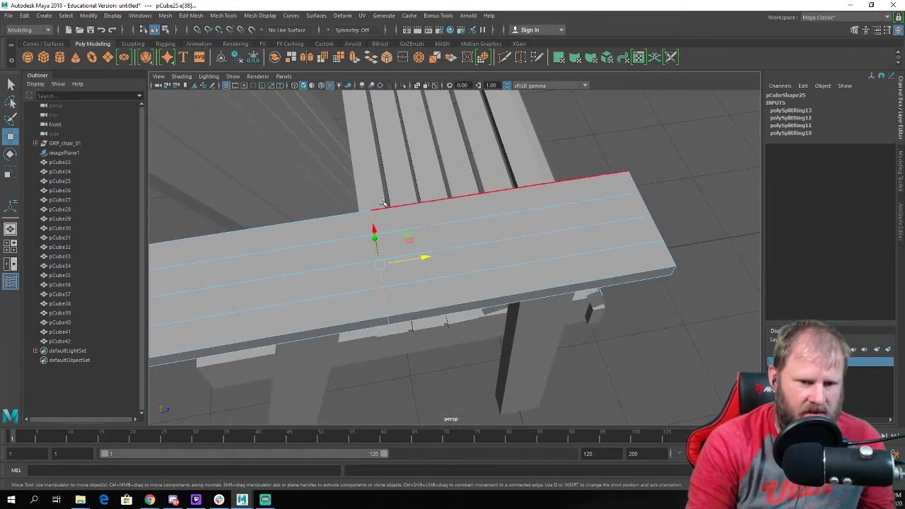
pyautogui.keyDown('alt'); pyautogui.moveTo(515, 272); pyautogui.dragTo(478, 249); pyautogui.keyUp('alt')
pyautogui.hotkey('ctrl', 'z')
pyautogui.hotkey('ctrl', 'z')
pyautogui.hotkey('ctrl', 'z')
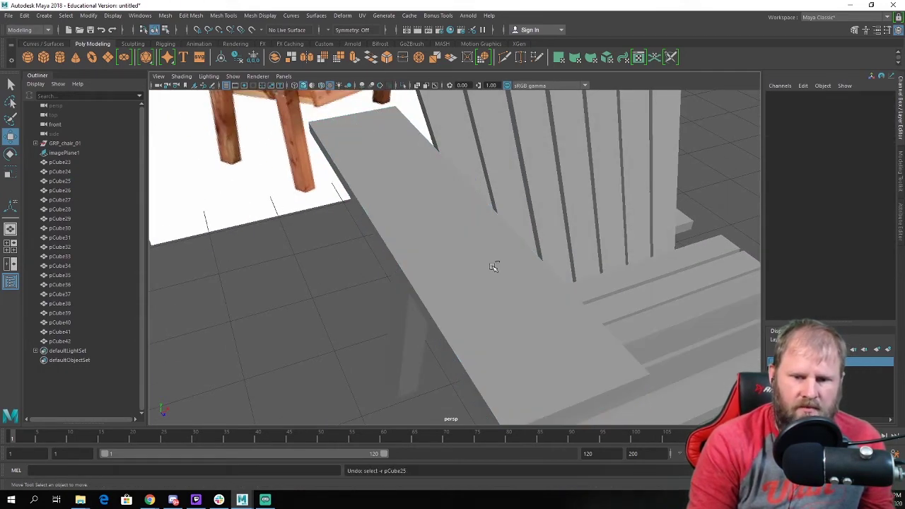
# Delete the three lengthwise edge loops from the armrest.
pyautogui.click(499, 277)
pyautogui.keyDown('alt'); pyautogui.moveTo(521, 323); pyautogui.dragTo(474, 275, button='middle'); pyautogui.keyUp('alt')
pyautogui.moveTo(470, 226)
pyautogui.mouseDown(button='right')
pyautogui.moveTo(463, 223)
pyautogui.moveTo(467, 213)
pyautogui.mouseUp(button='right')
pyautogui.click(471, 214)
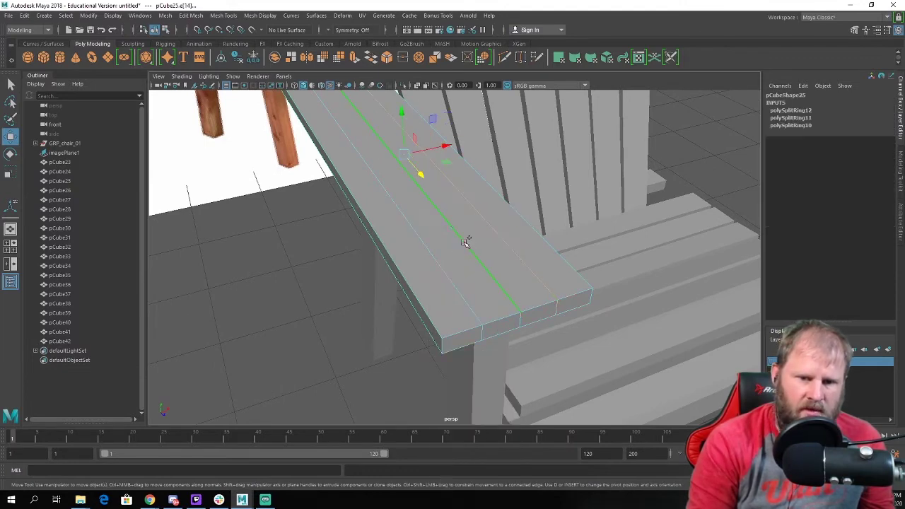
pyautogui.keyDown('alt'); pyautogui.moveTo(443, 261); pyautogui.dragTo(469, 284); pyautogui.keyUp('alt')
pyautogui.keyDown('shift'); pyautogui.moveTo(466, 252); pyautogui.dragTo(425, 267, button='right'); pyautogui.keyUp('shift')
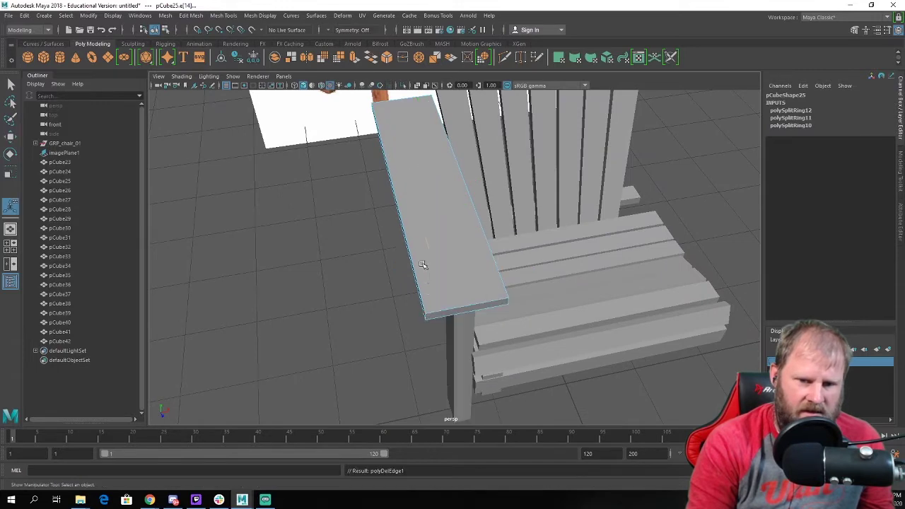
# Insert three lengthwise edge loops across the armrest's width with the Insert Edge Loop tool.
pyautogui.scroll(3, 427, 269)
pyautogui.keyDown('alt'); pyautogui.moveTo(427, 269); pyautogui.dragTo(438, 228); pyautogui.keyUp('alt')
pyautogui.moveTo(438, 228); pyautogui.dragTo(417, 233, button='right')
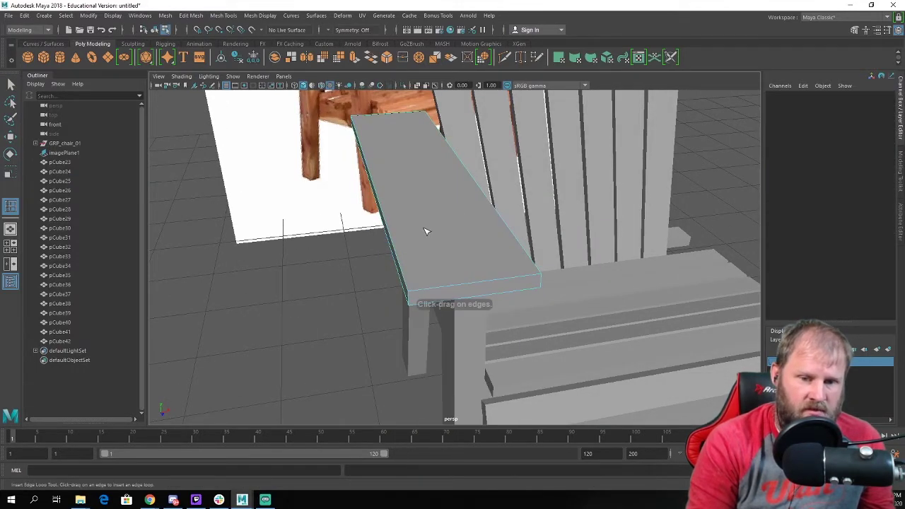
pyautogui.scroll(3, 455, 236)
pyautogui.click(224, 16)
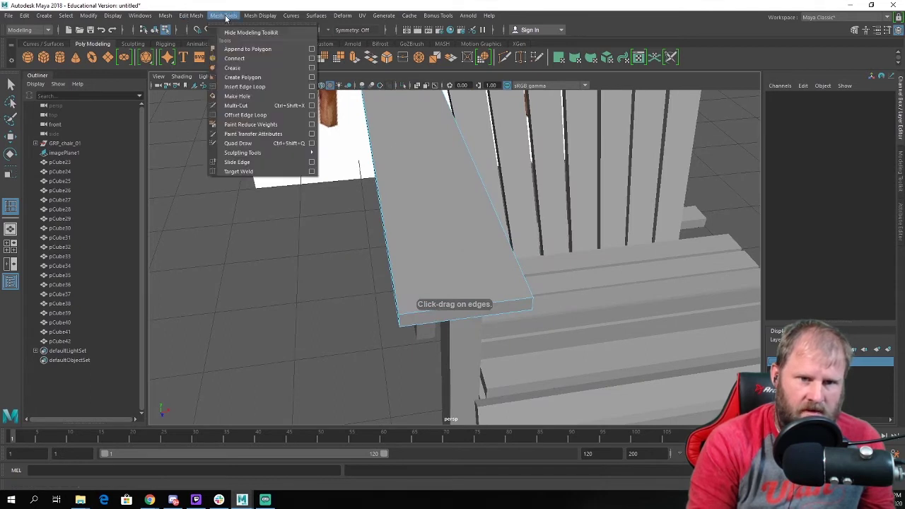
pyautogui.click(240, 87)
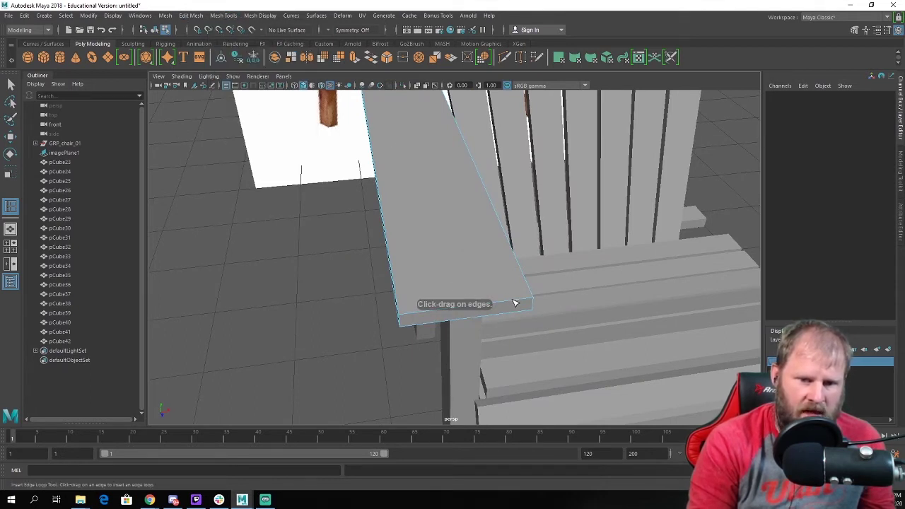
pyautogui.moveTo(514, 303)
pyautogui.mouseDown()
pyautogui.moveTo(429, 319)
pyautogui.moveTo(498, 309)
pyautogui.mouseUp()
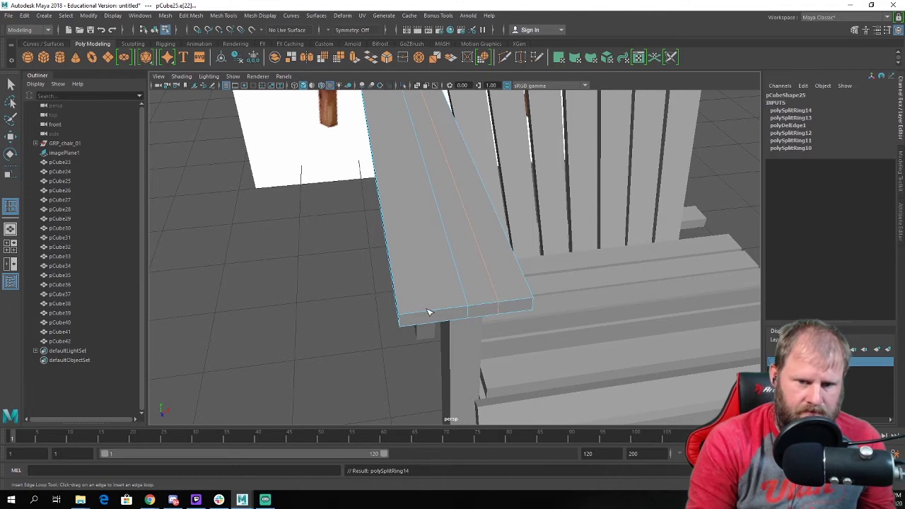
pyautogui.moveTo(434, 313); pyautogui.dragTo(438, 314)
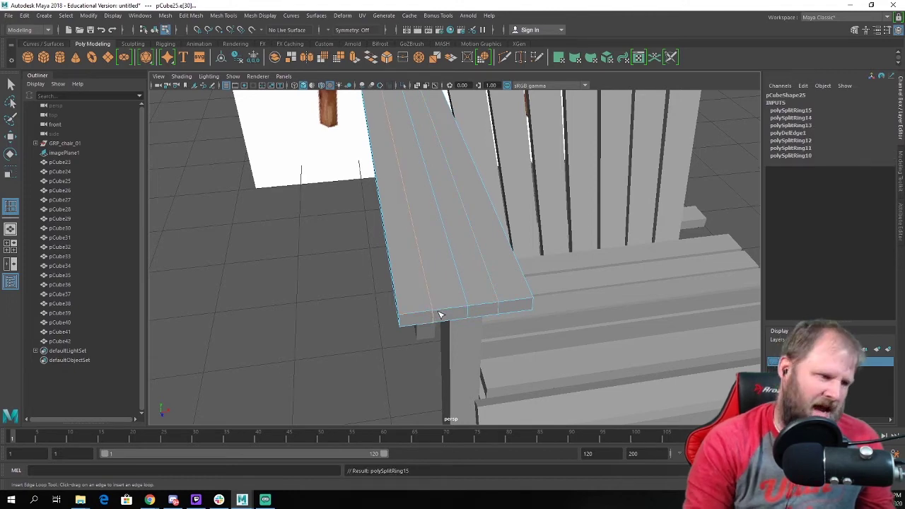
# Compare the subdivided armrest with the armrest shape in the reference image.
pyautogui.press('w')
pyautogui.moveTo(459, 261)
pyautogui.keyDown('alt'); pyautogui.mouseDown()
pyautogui.moveTo(444, 278)
pyautogui.moveTo(454, 277)
pyautogui.mouseUp(); pyautogui.keyUp('alt')
pyautogui.keyDown('alt'); pyautogui.moveTo(454, 276); pyautogui.dragTo(450, 234, button='middle'); pyautogui.keyUp('alt')
pyautogui.keyDown('alt'); pyautogui.moveTo(449, 234); pyautogui.dragTo(459, 247, button='right'); pyautogui.keyUp('alt')
pyautogui.keyDown('alt'); pyautogui.moveTo(476, 246); pyautogui.dragTo(459, 224); pyautogui.keyUp('alt')
pyautogui.keyDown('alt'); pyautogui.moveTo(459, 224); pyautogui.dragTo(399, 234, button='right'); pyautogui.keyUp('alt')
pyautogui.keyDown('alt'); pyautogui.moveTo(399, 233); pyautogui.dragTo(408, 311, button='middle'); pyautogui.keyUp('alt')
pyautogui.keyDown('alt'); pyautogui.moveTo(408, 312); pyautogui.dragTo(384, 114); pyautogui.keyUp('alt')
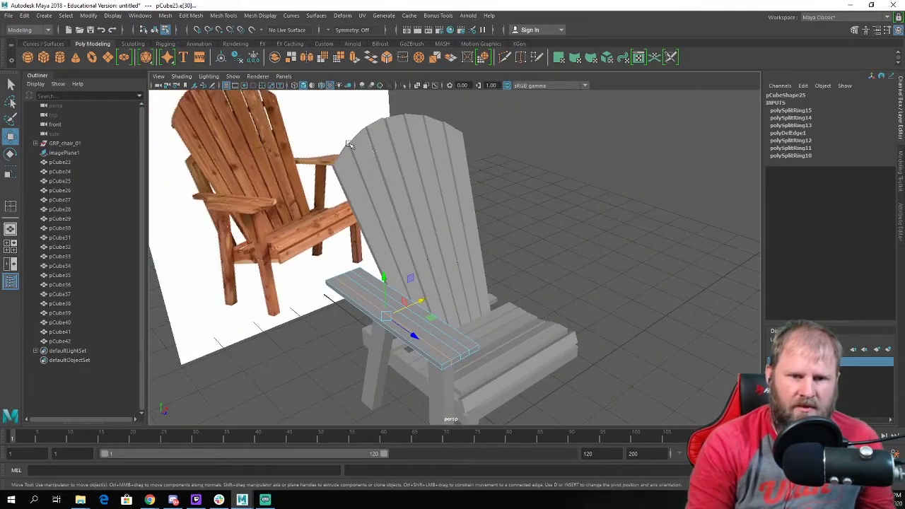
# Move the three inner pairs of vertices at the armrest's front end forward to bevel both front corners.
pyautogui.keyDown('alt'); pyautogui.moveTo(433, 285); pyautogui.dragTo(431, 363); pyautogui.keyUp('alt')
pyautogui.keyDown('alt'); pyautogui.moveTo(431, 363); pyautogui.dragTo(424, 241, button='middle'); pyautogui.keyUp('alt')
pyautogui.keyDown('alt'); pyautogui.moveTo(424, 240); pyautogui.dragTo(507, 261, button='right'); pyautogui.keyUp('alt')
pyautogui.keyDown('alt'); pyautogui.moveTo(507, 261); pyautogui.dragTo(482, 359, button='middle'); pyautogui.keyUp('alt')
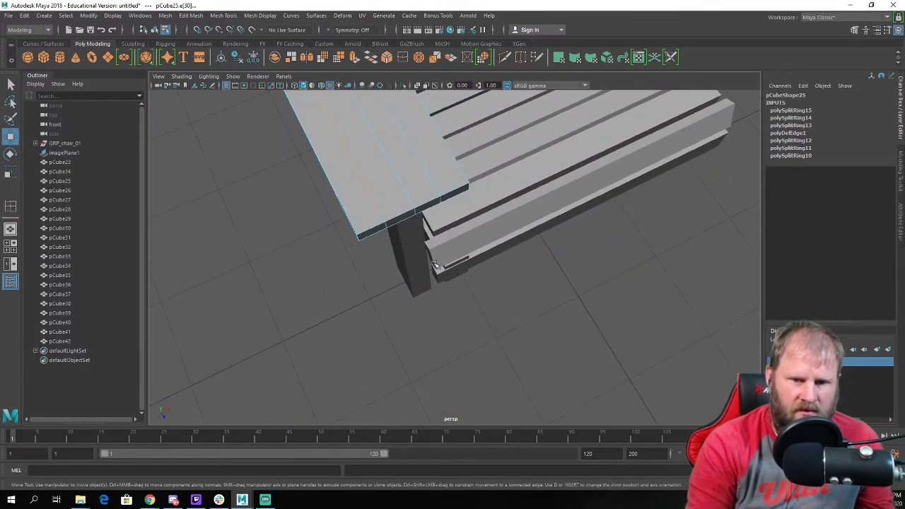
pyautogui.moveTo(408, 193); pyautogui.dragTo(367, 179, button='right')
pyautogui.moveTo(438, 246); pyautogui.dragTo(453, 251)
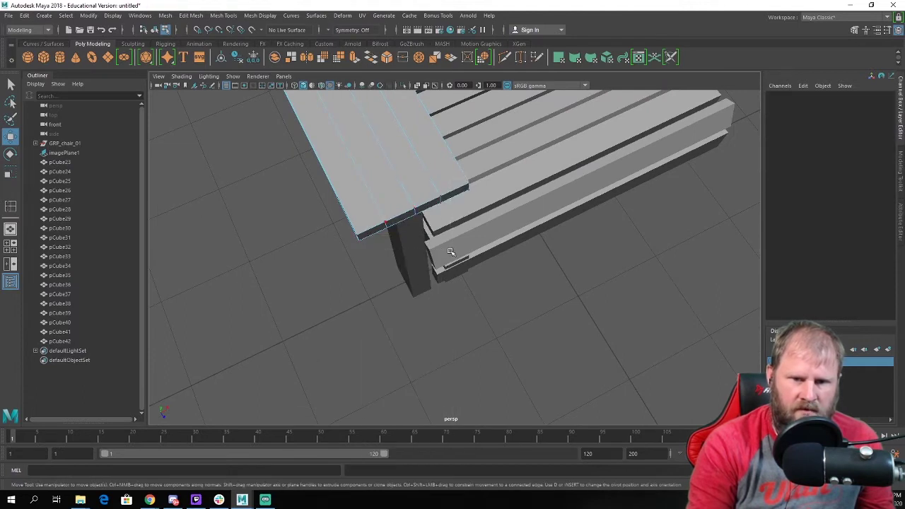
pyautogui.keyDown('alt'); pyautogui.moveTo(453, 250); pyautogui.dragTo(461, 219, button='right'); pyautogui.keyUp('alt')
pyautogui.keyDown('alt'); pyautogui.moveTo(461, 219); pyautogui.dragTo(509, 300, button='middle'); pyautogui.keyUp('alt')
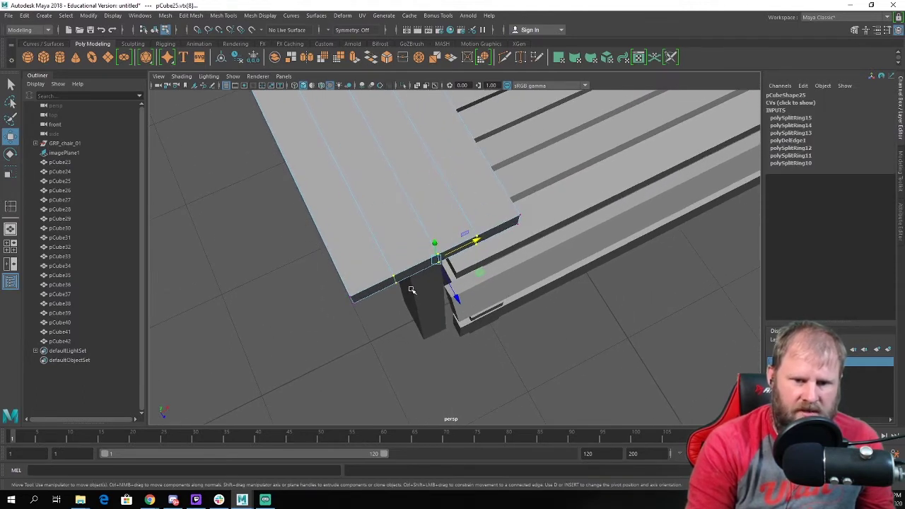
pyautogui.moveTo(374, 206); pyautogui.dragTo(507, 291)
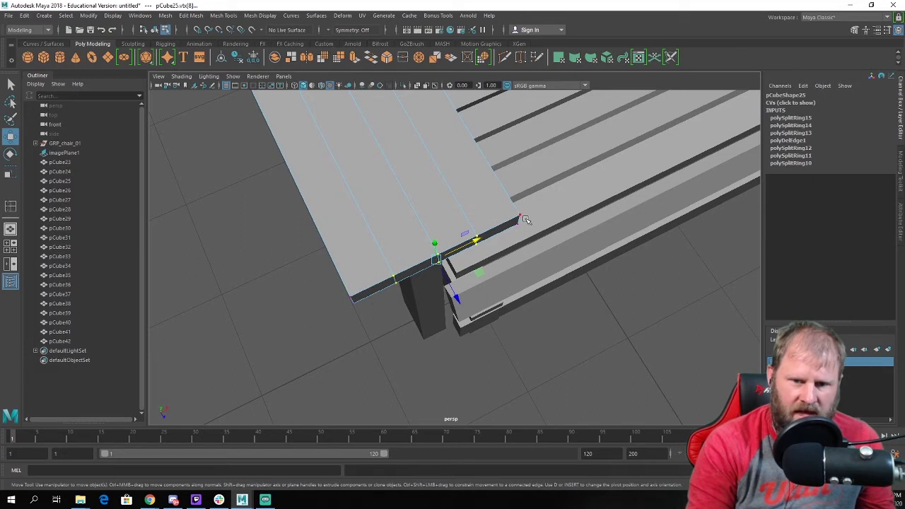
pyautogui.moveTo(453, 297); pyautogui.dragTo(477, 321, button='middle')
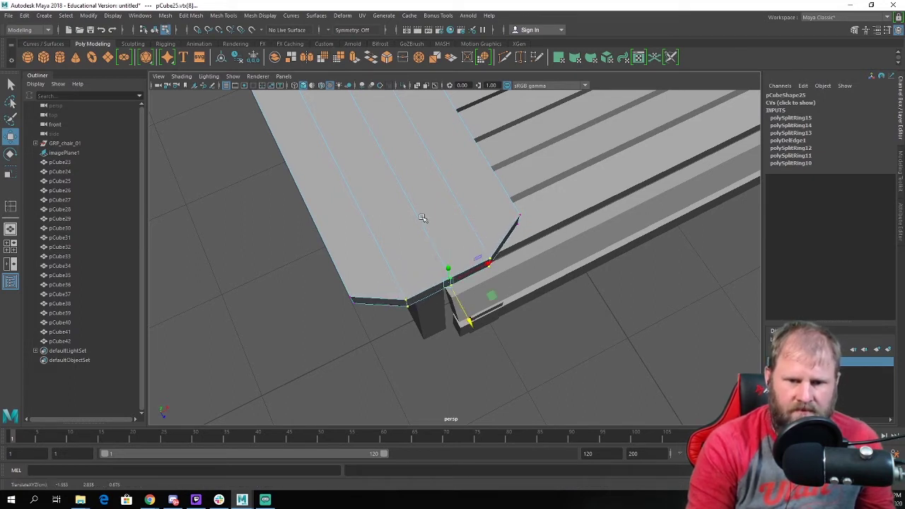
# Pull the center vertices of the armrest's front end slightly farther forward to round the tip.
pyautogui.moveTo(422, 218); pyautogui.dragTo(461, 316)
pyautogui.moveTo(475, 321); pyautogui.dragTo(479, 333, button='middle')
pyautogui.keyDown('alt'); pyautogui.moveTo(495, 292); pyautogui.dragTo(506, 243); pyautogui.keyUp('alt')
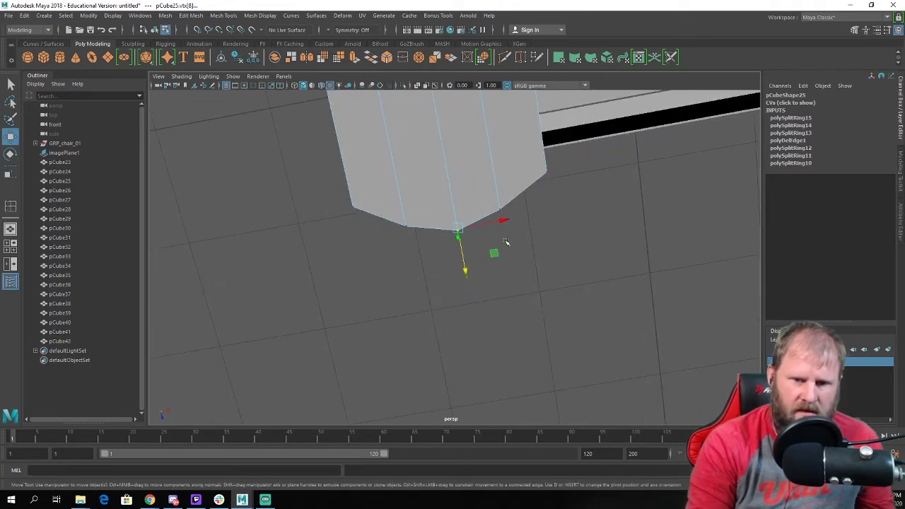
pyautogui.moveTo(466, 276); pyautogui.dragTo(467, 271)
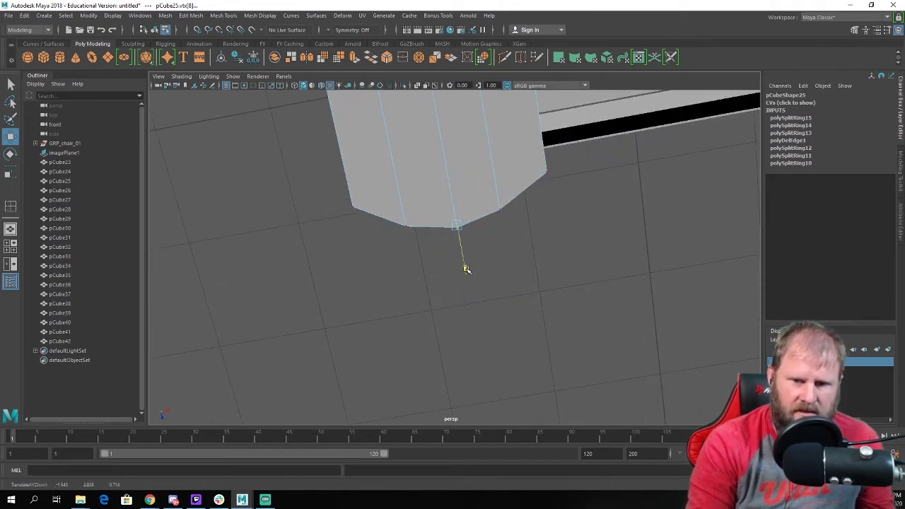
pyautogui.keyDown('alt'); pyautogui.moveTo(519, 243); pyautogui.dragTo(507, 213); pyautogui.keyUp('alt')
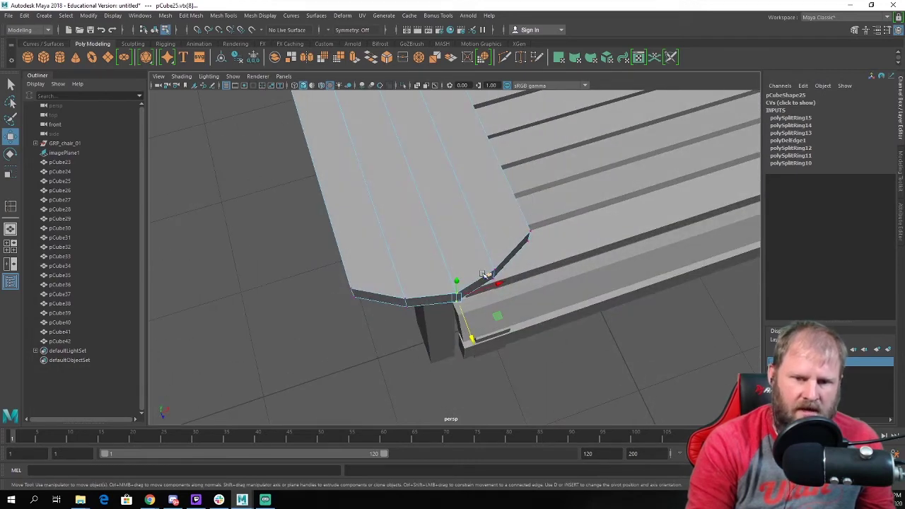
pyautogui.scroll(-3, 364, 271)
pyautogui.keyDown('alt'); pyautogui.moveTo(474, 292); pyautogui.dragTo(542, 271); pyautogui.keyUp('alt')
pyautogui.scroll(-3, 479, 315)
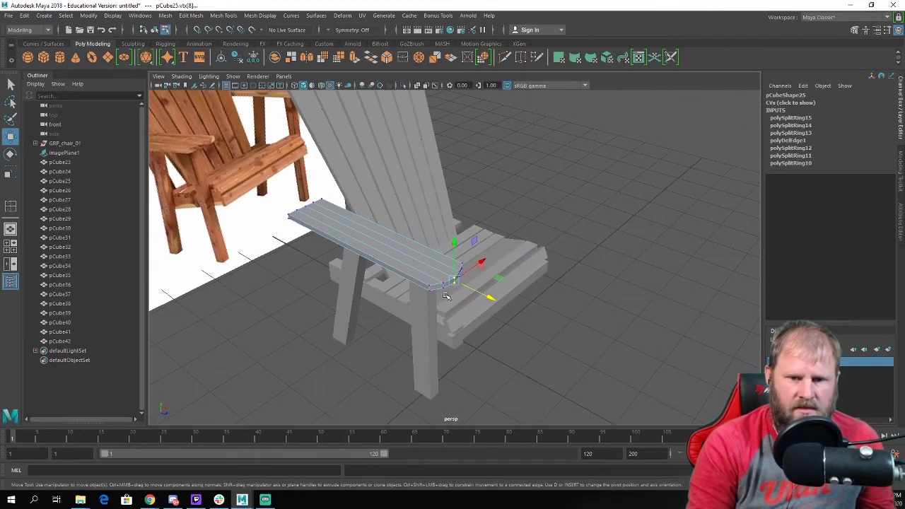
# Insert a crosswise edge loop on the armrest just above the rear leg.
pyautogui.moveTo(393, 227); pyautogui.dragTo(402, 244, button='right')
pyautogui.click(439, 214)
pyautogui.keyDown('alt'); pyautogui.moveTo(579, 158); pyautogui.dragTo(511, 248); pyautogui.keyUp('alt')
pyautogui.keyDown('shift'); pyautogui.moveTo(511, 248); pyautogui.dragTo(456, 259, button='right'); pyautogui.keyUp('shift')
pyautogui.moveTo(426, 300); pyautogui.dragTo(408, 292)
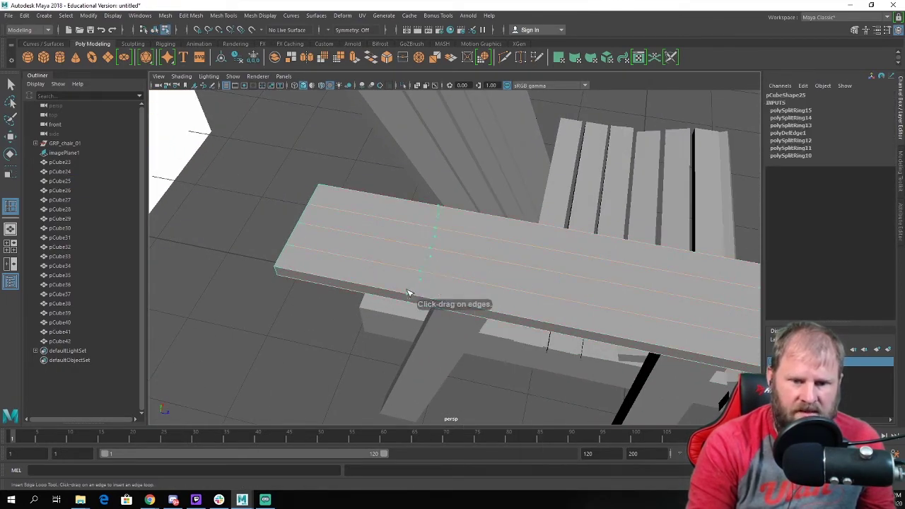
pyautogui.moveTo(511, 318); pyautogui.dragTo(436, 311)
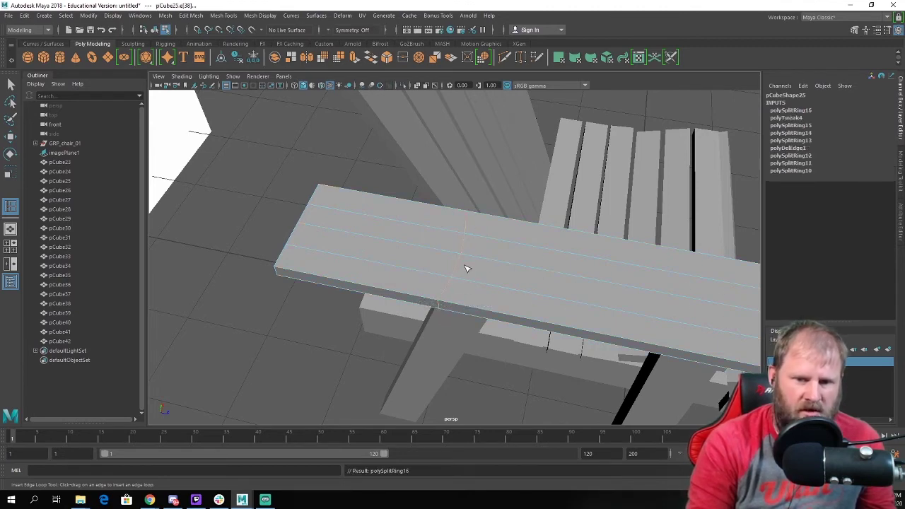
# Scale the crosswise edge loop flat along the armrest's length so that it runs straight across.
pyautogui.scroll(-3, 445, 297)
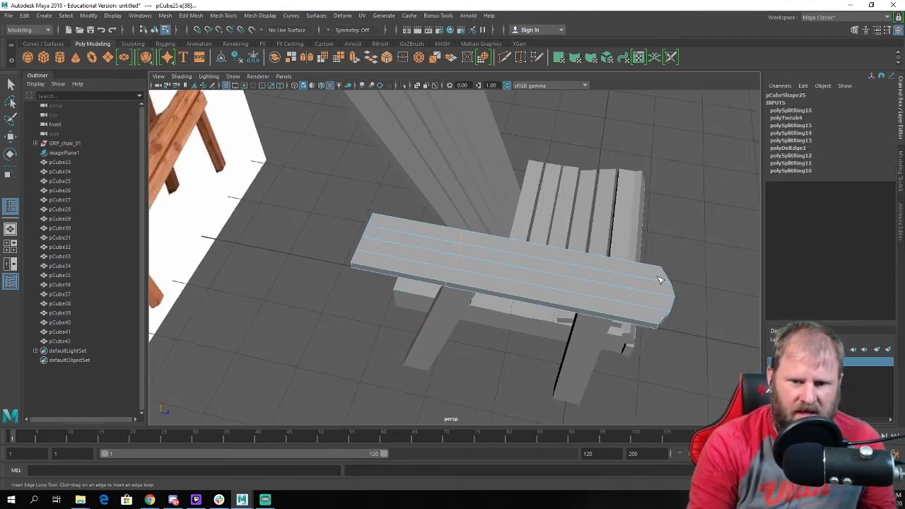
pyautogui.keyDown('alt'); pyautogui.moveTo(430, 254); pyautogui.dragTo(630, 343, button='right'); pyautogui.keyUp('alt')
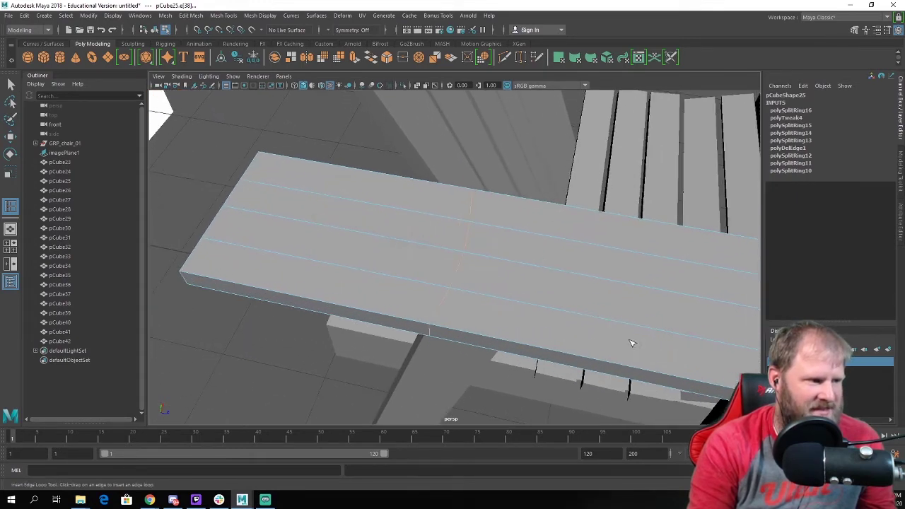
pyautogui.keyDown('alt'); pyautogui.moveTo(563, 305); pyautogui.dragTo(567, 301); pyautogui.keyUp('alt')
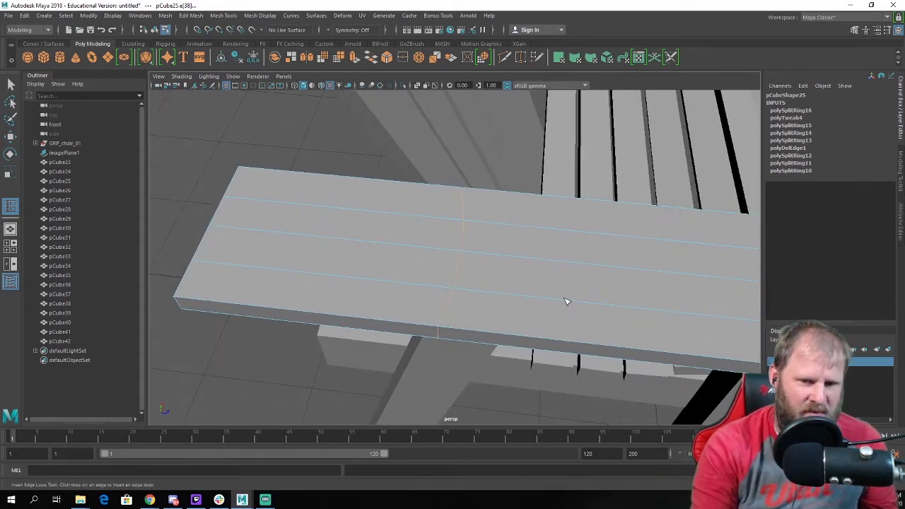
pyautogui.press('w')
pyautogui.press('e')
pyautogui.press('r')
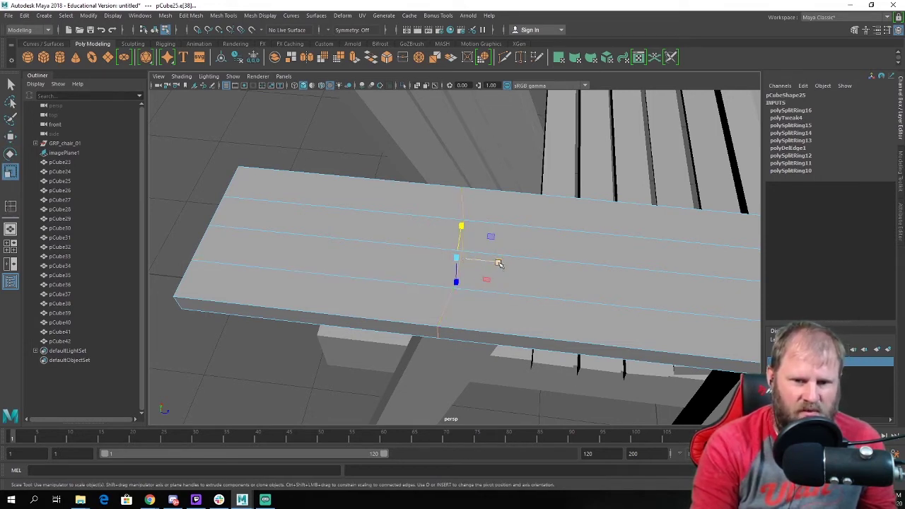
pyautogui.moveTo(498, 263); pyautogui.dragTo(480, 263, button='middle')
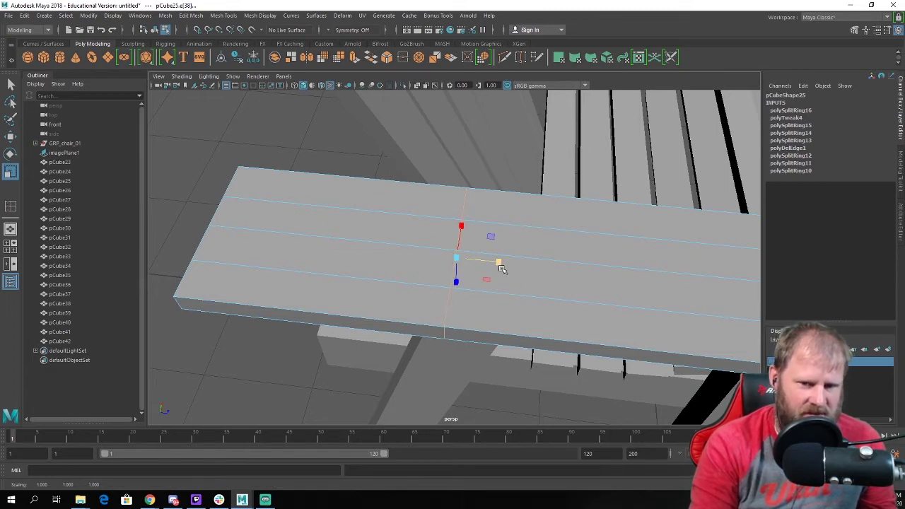
pyautogui.press('w')
pyautogui.moveTo(499, 267)
pyautogui.keyDown('alt'); pyautogui.mouseDown()
pyautogui.moveTo(605, 291)
pyautogui.moveTo(510, 277)
pyautogui.mouseUp(); pyautogui.keyUp('alt')
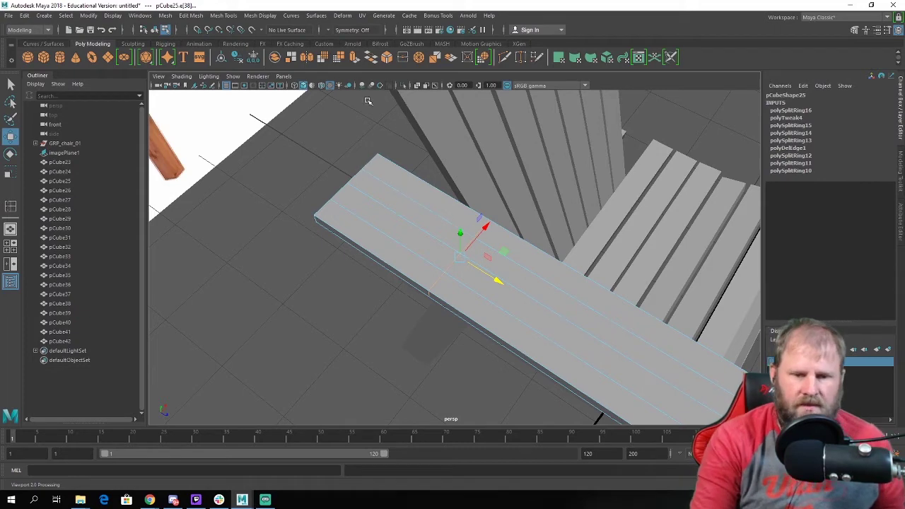
# Delete the armrest faces behind the crosswise edge loop on the outer side, leaving only a narrow inner strip at the rear.
pyautogui.keyDown('alt'); pyautogui.moveTo(368, 101); pyautogui.dragTo(353, 194); pyautogui.keyUp('alt')
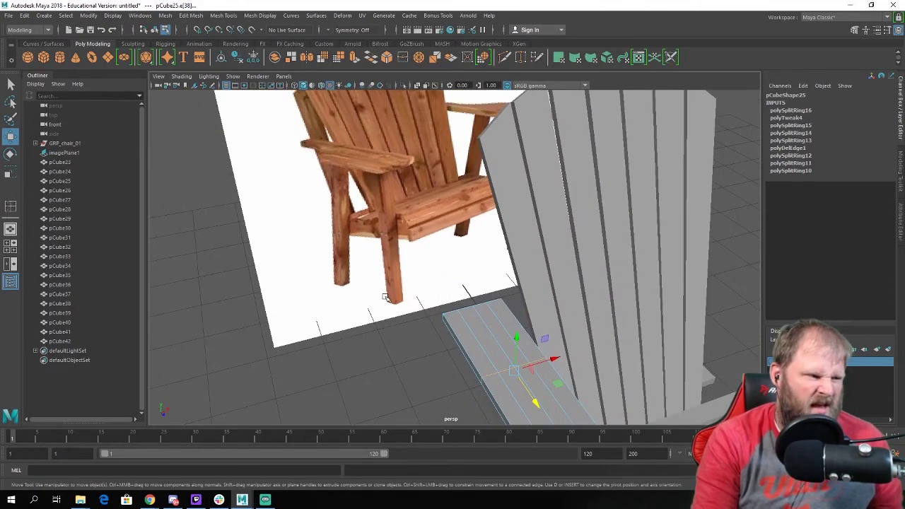
pyautogui.keyDown('alt'); pyautogui.moveTo(408, 286); pyautogui.dragTo(571, 337); pyautogui.keyUp('alt')
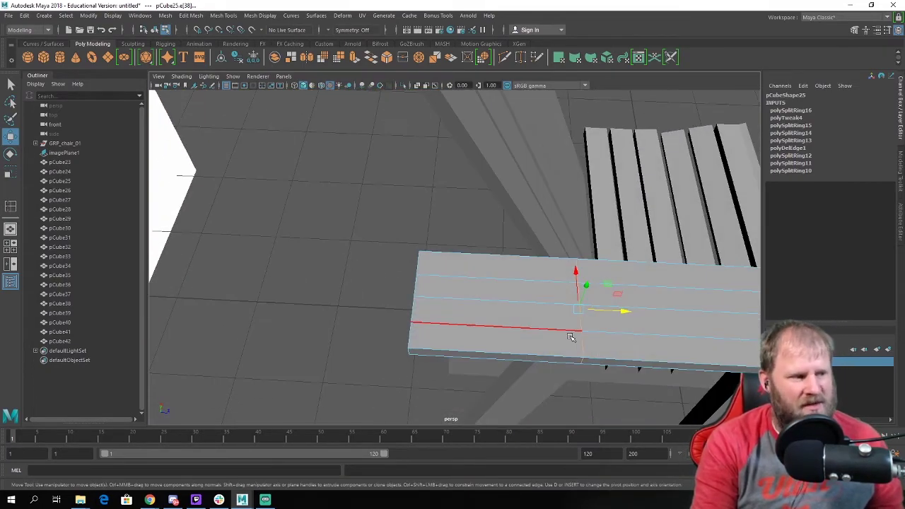
pyautogui.keyDown('alt'); pyautogui.moveTo(524, 292); pyautogui.dragTo(593, 337); pyautogui.keyUp('alt')
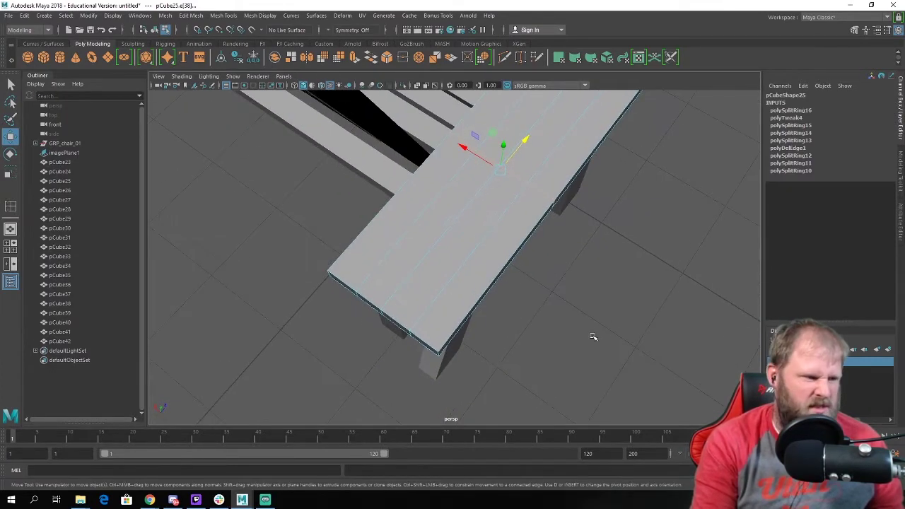
pyautogui.rightClick(471, 281)
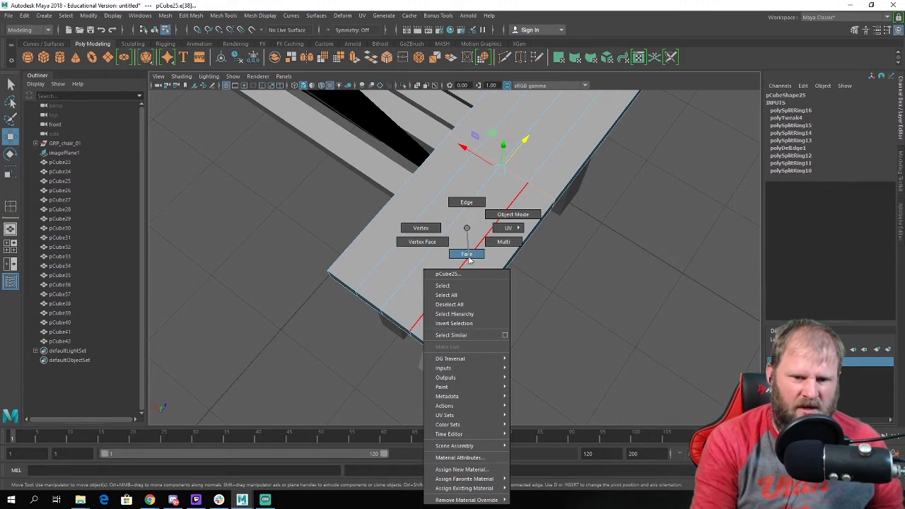
pyautogui.moveTo(469, 259); pyautogui.dragTo(469, 255, button='right')
pyautogui.keyDown('alt'); pyautogui.moveTo(540, 311); pyautogui.dragTo(380, 257); pyautogui.keyUp('alt')
pyautogui.keyDown('alt'); pyautogui.moveTo(425, 285); pyautogui.dragTo(370, 245); pyautogui.keyUp('alt')
pyautogui.press('Delete')
# Extrude the upper border edges of the armrest's rear cutout down to the underside, snapping to the bottom corner to wall the gap.
pyautogui.rightClick(364, 204)
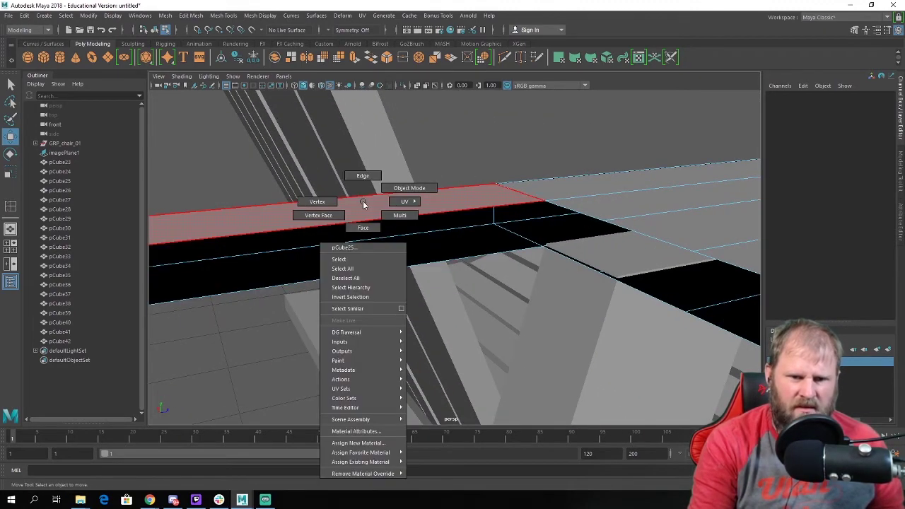
pyautogui.moveTo(363, 205); pyautogui.dragTo(362, 176, button='right')
pyautogui.click(386, 219)
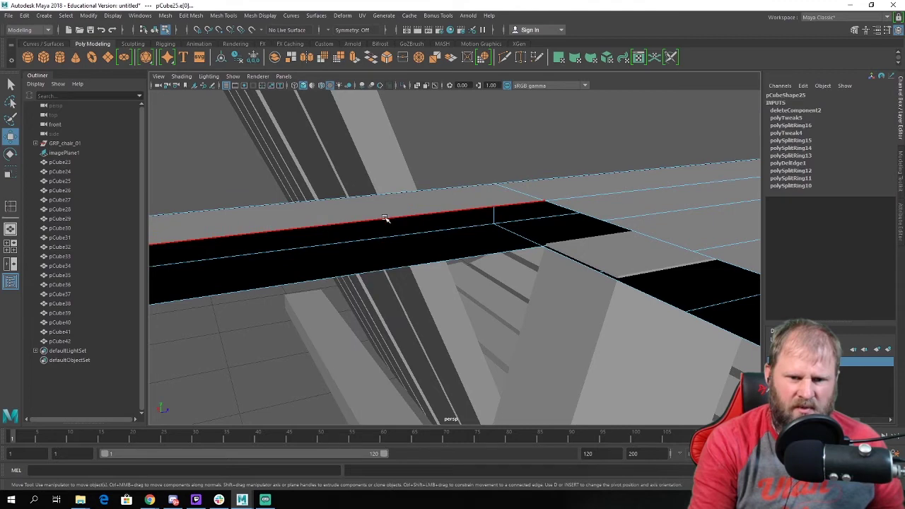
pyautogui.keyDown('shift'); pyautogui.click(571, 209); pyautogui.keyUp('shift')
pyautogui.keyDown('shift'); pyautogui.click(641, 234); pyautogui.keyUp('shift')
pyautogui.keyDown('shift'); pyautogui.click(739, 270); pyautogui.keyUp('shift')
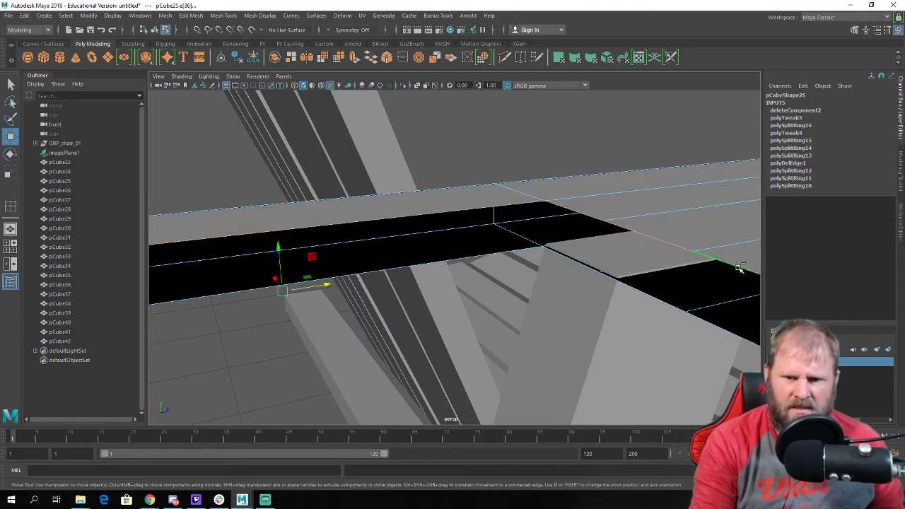
pyautogui.scroll(-5, 735, 270)
pyautogui.keyDown('alt'); pyautogui.moveTo(657, 269); pyautogui.dragTo(477, 234); pyautogui.keyUp('alt')
pyautogui.keyDown('shift'); pyautogui.rightClick(485, 233); pyautogui.keyUp('shift')
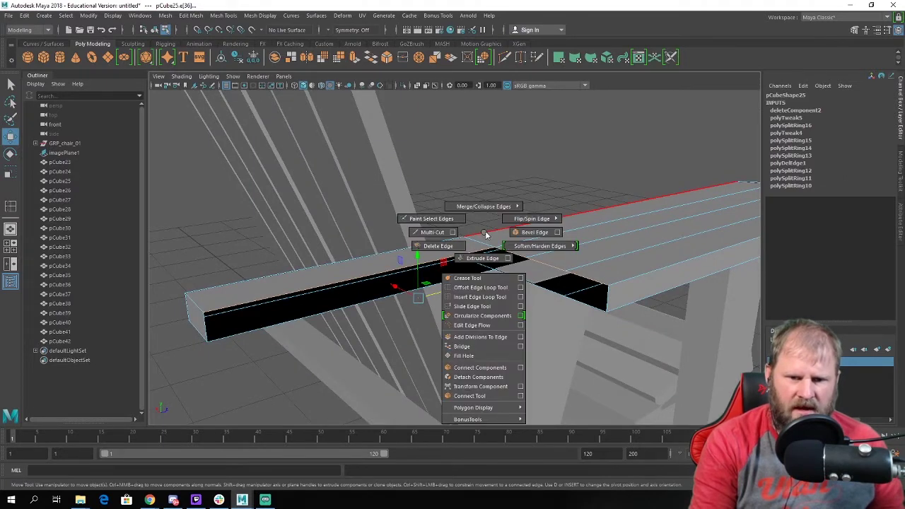
pyautogui.press('Escape')
pyautogui.click(192, 16)
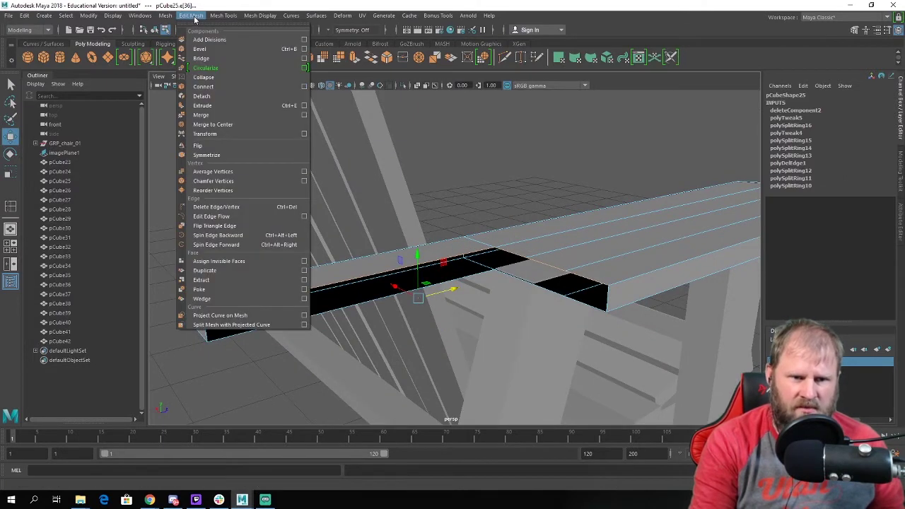
pyautogui.click(225, 105)
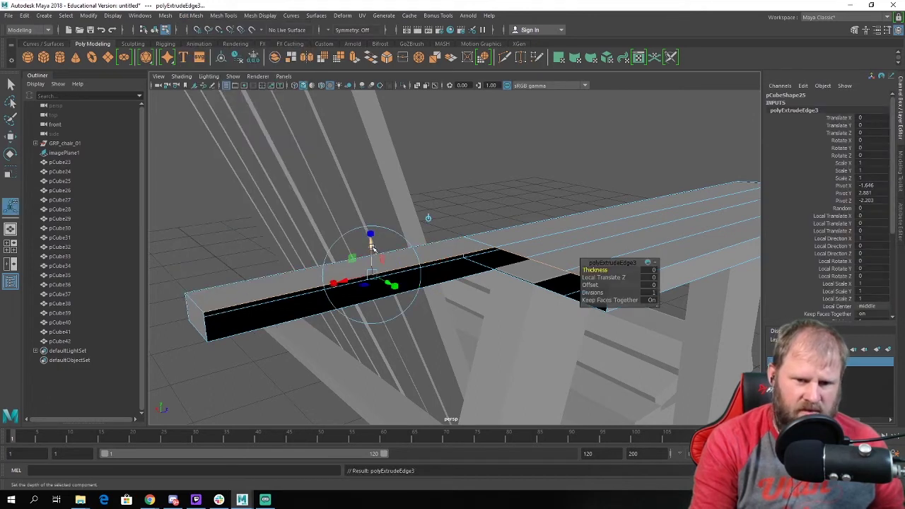
pyautogui.moveTo(373, 246); pyautogui.dragTo(204, 343)
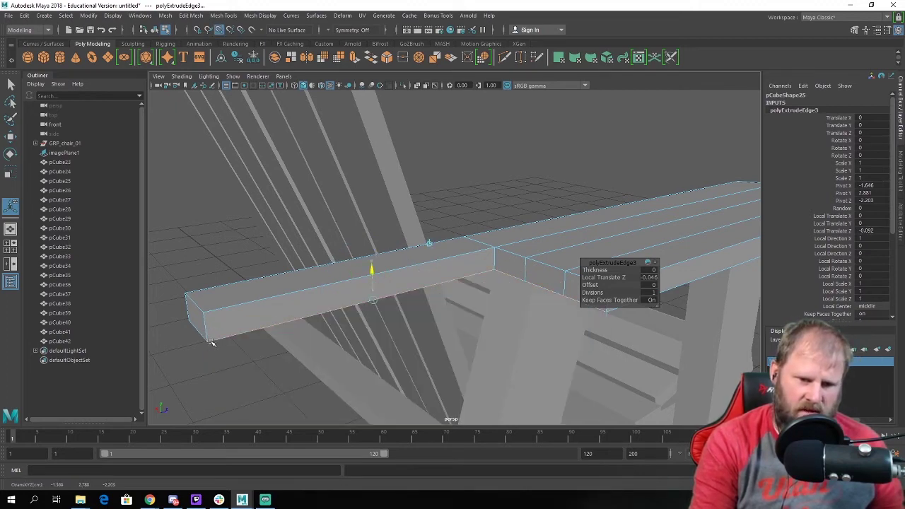
pyautogui.keyDown('alt'); pyautogui.moveTo(373, 300); pyautogui.dragTo(417, 142); pyautogui.keyUp('alt')
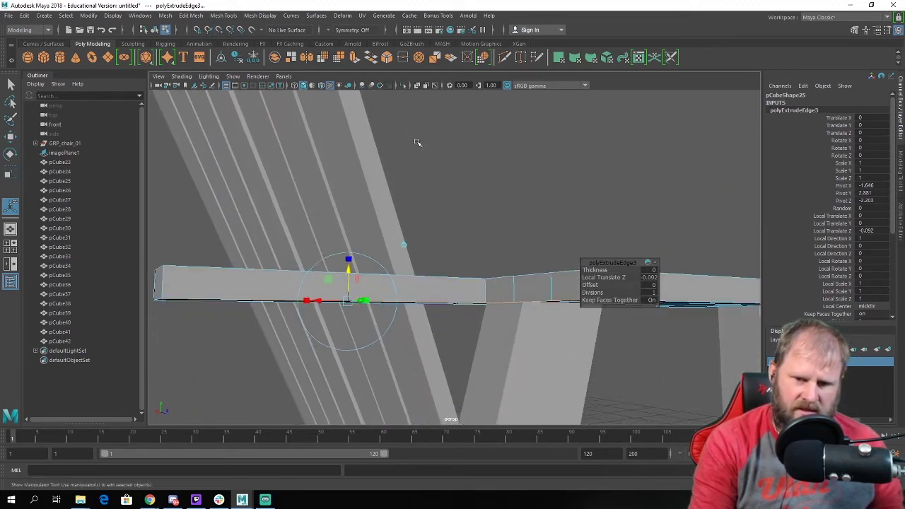
pyautogui.moveTo(481, 229); pyautogui.dragTo(513, 201, button='right')
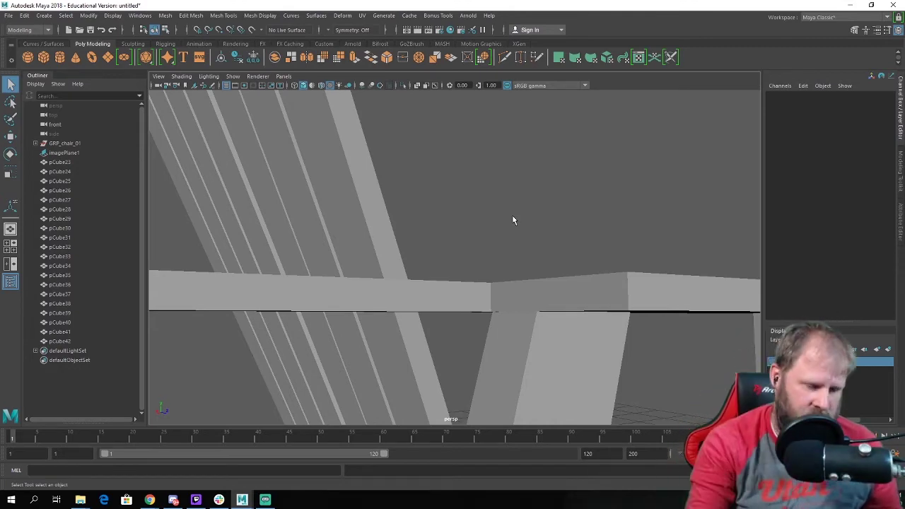
# Select all vertices of the armrest and merge the overlapping ones.
pyautogui.keyDown('alt'); pyautogui.moveTo(495, 262); pyautogui.dragTo(474, 192); pyautogui.keyUp('alt')
pyautogui.click(473, 174)
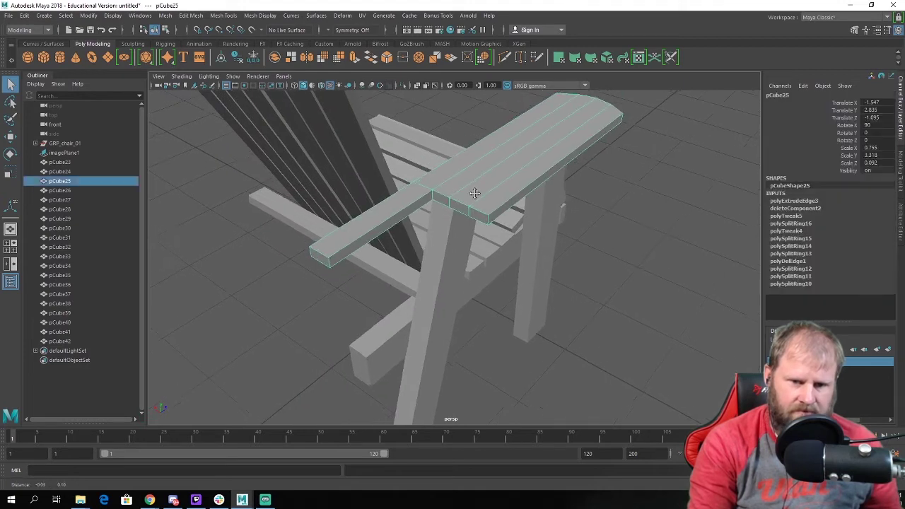
pyautogui.keyDown('alt'); pyautogui.moveTo(474, 193); pyautogui.dragTo(477, 189, button='middle'); pyautogui.keyUp('alt')
pyautogui.moveTo(497, 163); pyautogui.dragTo(282, 132, button='right')
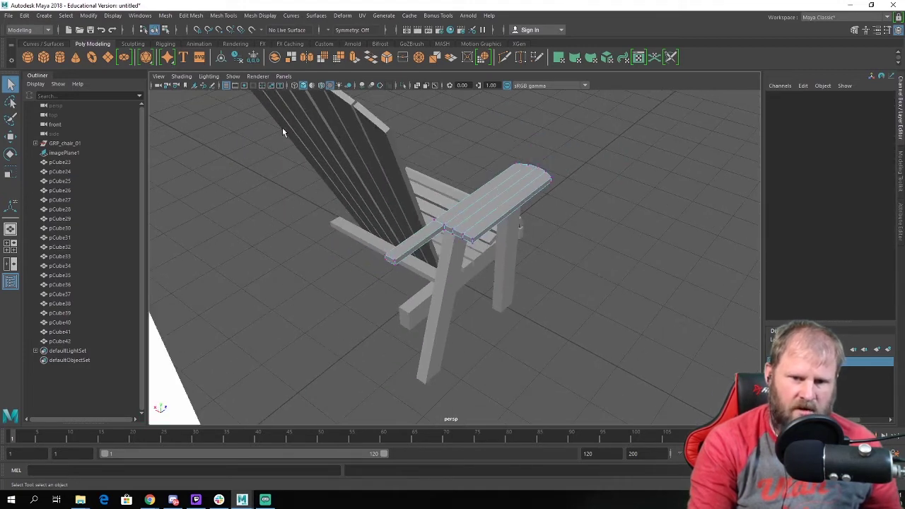
pyautogui.moveTo(268, 126); pyautogui.dragTo(634, 320)
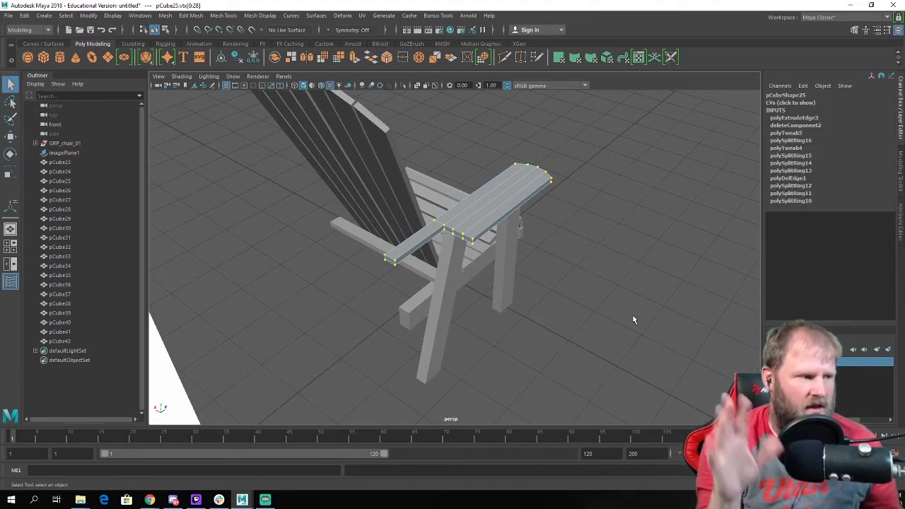
pyautogui.scroll(3, 483, 200)
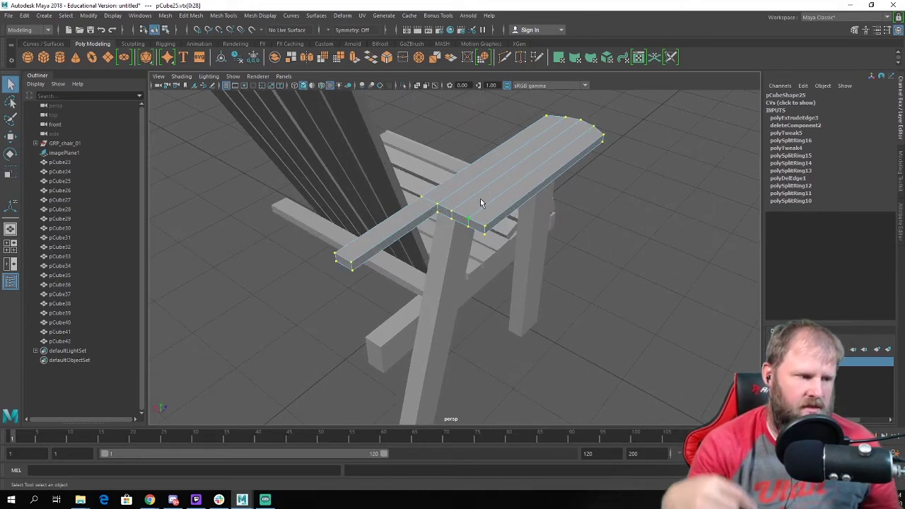
pyautogui.keyDown('alt'); pyautogui.moveTo(480, 198); pyautogui.dragTo(477, 201); pyautogui.keyUp('alt')
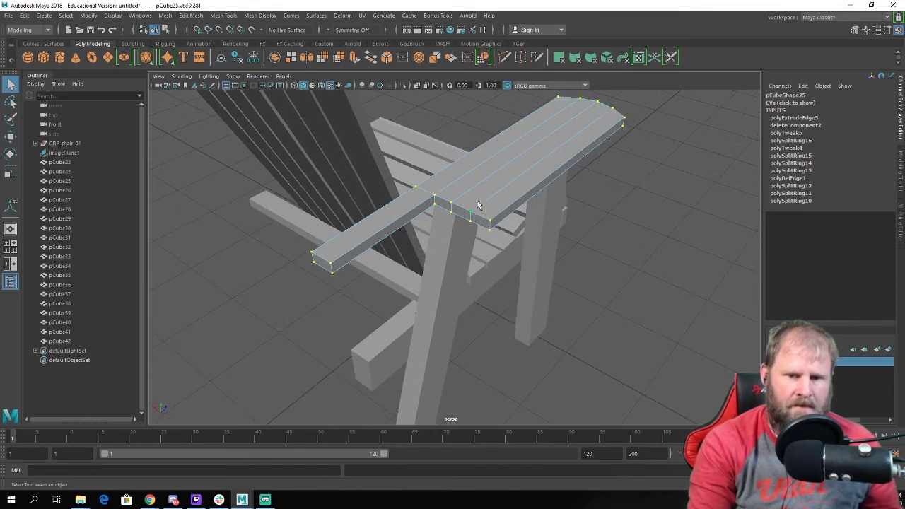
pyautogui.keyDown('shift'); pyautogui.moveTo(477, 200); pyautogui.dragTo(499, 158, button='right'); pyautogui.keyUp('shift')
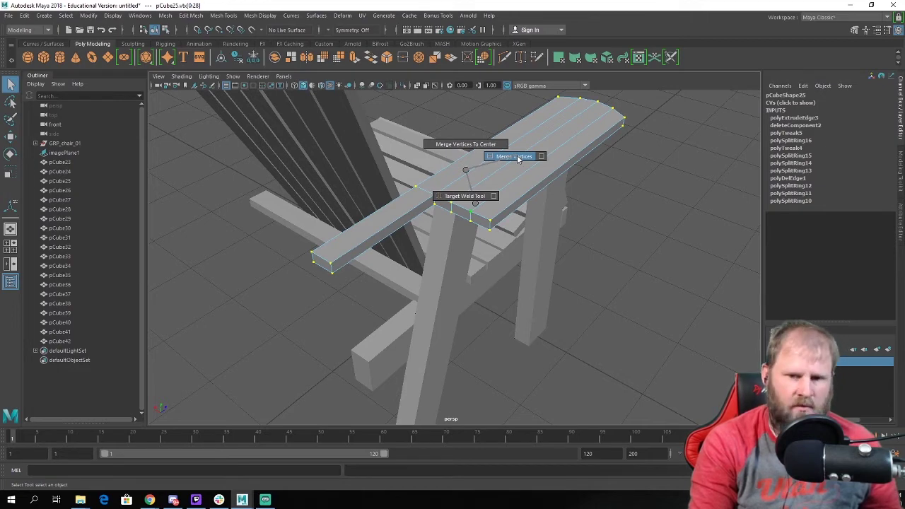
pyautogui.keyDown('shift'); pyautogui.moveTo(501, 172); pyautogui.dragTo(524, 166, button='right'); pyautogui.keyUp('shift')
# Move the outer vertices of the armrest's rear cutout forward to slant its back edge.
pyautogui.scroll(3, 417, 195)
pyautogui.moveTo(471, 155); pyautogui.dragTo(508, 142, button='right')
pyautogui.press('q')
pyautogui.keyDown('alt'); pyautogui.moveTo(495, 173); pyautogui.dragTo(382, 204); pyautogui.keyUp('alt')
pyautogui.moveTo(382, 205); pyautogui.dragTo(331, 204, button='right')
pyautogui.keyDown('alt'); pyautogui.moveTo(332, 205); pyautogui.dragTo(274, 239); pyautogui.keyUp('alt')
pyautogui.press('w')
pyautogui.hotkey('ctrl', 'z')
pyautogui.keyDown('alt'); pyautogui.moveTo(522, 249); pyautogui.dragTo(414, 210); pyautogui.keyUp('alt')
pyautogui.moveTo(412, 211)
pyautogui.mouseDown(button='right')
pyautogui.moveTo(382, 202)
pyautogui.moveTo(414, 203)
pyautogui.mouseUp(button='right')
pyautogui.keyDown('alt'); pyautogui.moveTo(414, 202); pyautogui.dragTo(404, 220); pyautogui.keyUp('alt')
pyautogui.moveTo(436, 261); pyautogui.dragTo(439, 245)
# Move the cutout's inner corner vertices and the matching inner-edge vertices rearward to taper the armrest into its narrow rear strip.
pyautogui.moveTo(365, 204); pyautogui.dragTo(419, 232)
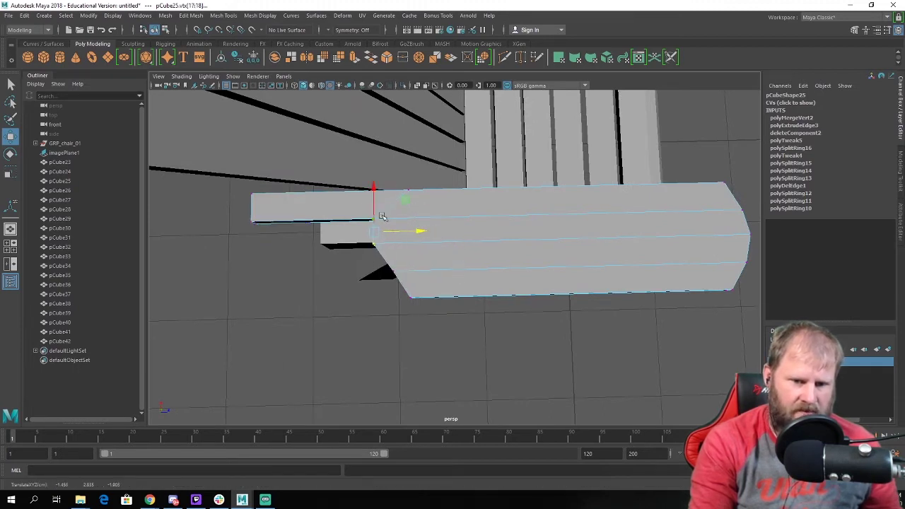
pyautogui.moveTo(347, 206); pyautogui.dragTo(412, 217)
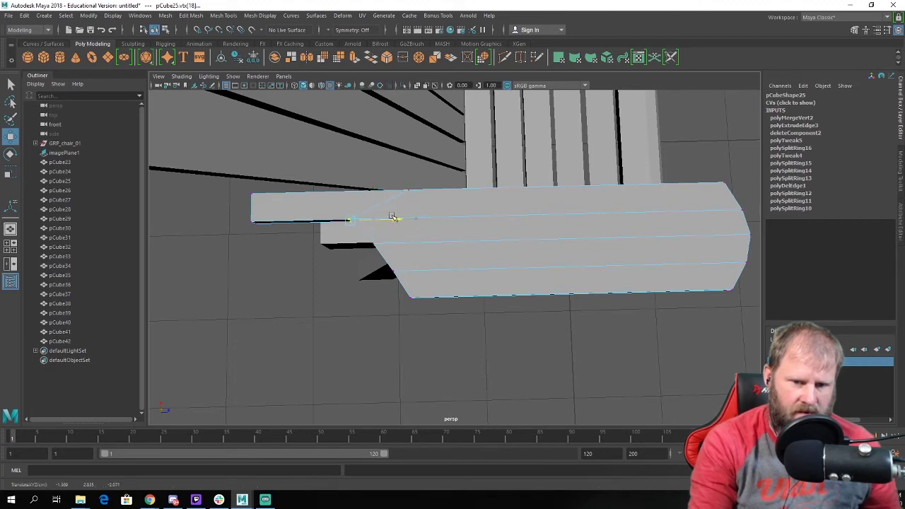
pyautogui.moveTo(395, 157); pyautogui.dragTo(396, 195)
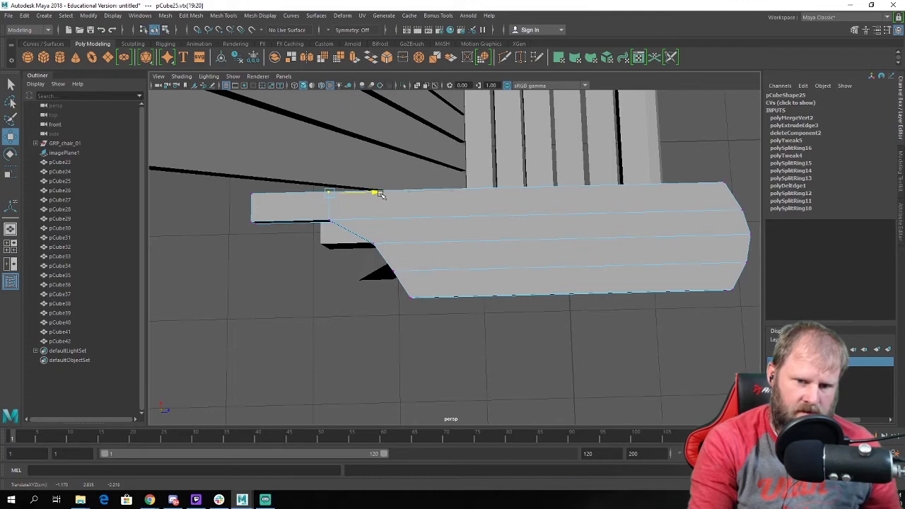
pyautogui.keyDown('alt'); pyautogui.moveTo(371, 243); pyautogui.dragTo(538, 239); pyautogui.keyUp('alt')
pyautogui.click(642, 313)
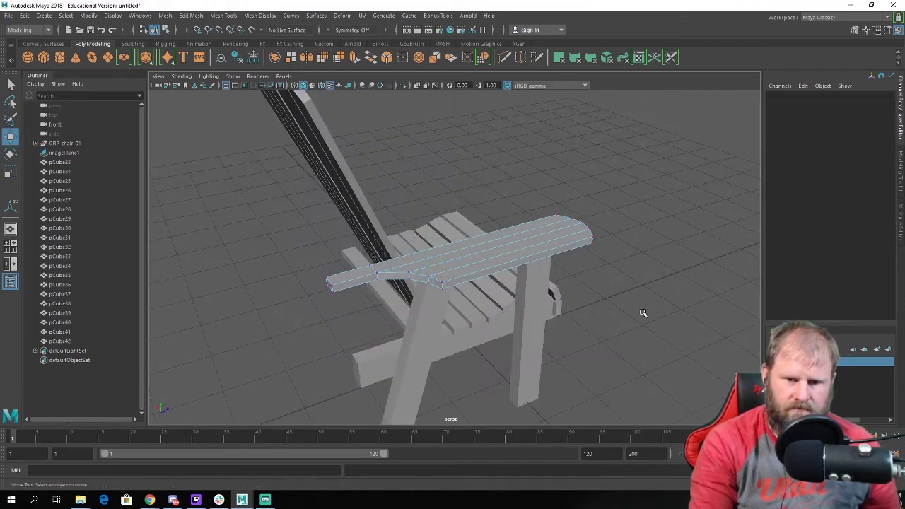
# Return to object mode and examine the reshaped armrest and the chair legs from several sides against the reference image.
pyautogui.keyDown('alt'); pyautogui.moveTo(514, 296); pyautogui.dragTo(485, 252); pyautogui.keyUp('alt')
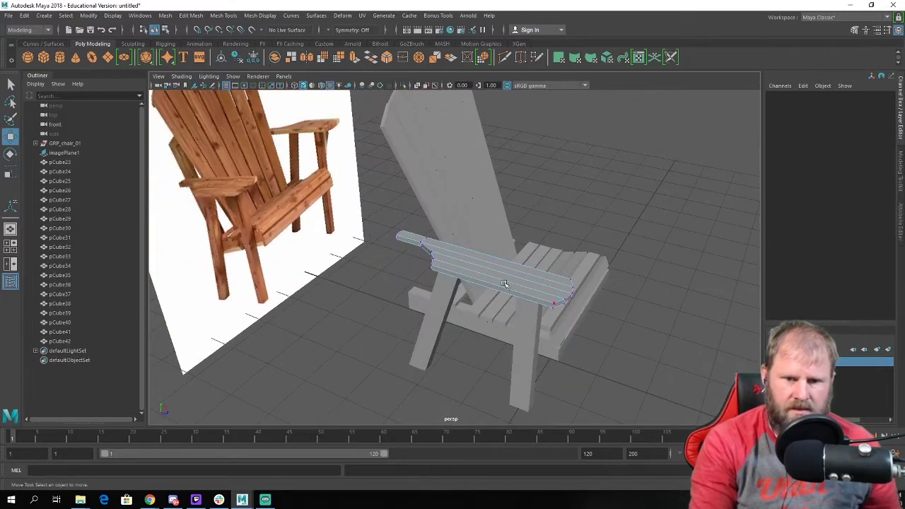
pyautogui.moveTo(485, 252); pyautogui.dragTo(546, 210, button='right')
pyautogui.click(569, 248)
pyautogui.keyDown('alt'); pyautogui.moveTo(569, 248); pyautogui.dragTo(404, 266); pyautogui.keyUp('alt')
pyautogui.scroll(4, 498, 275)
pyautogui.scroll(-2, 432, 249)
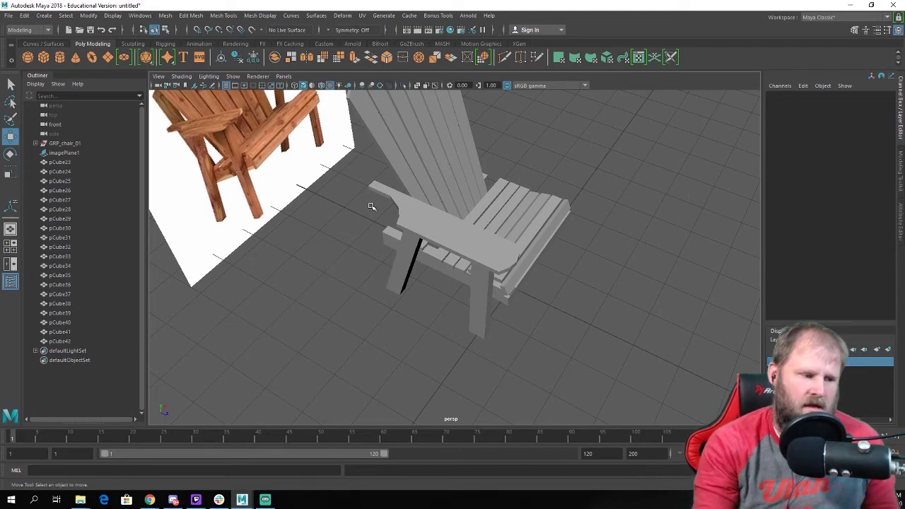
pyautogui.keyDown('alt'); pyautogui.moveTo(477, 235); pyautogui.dragTo(485, 212); pyautogui.keyUp('alt')
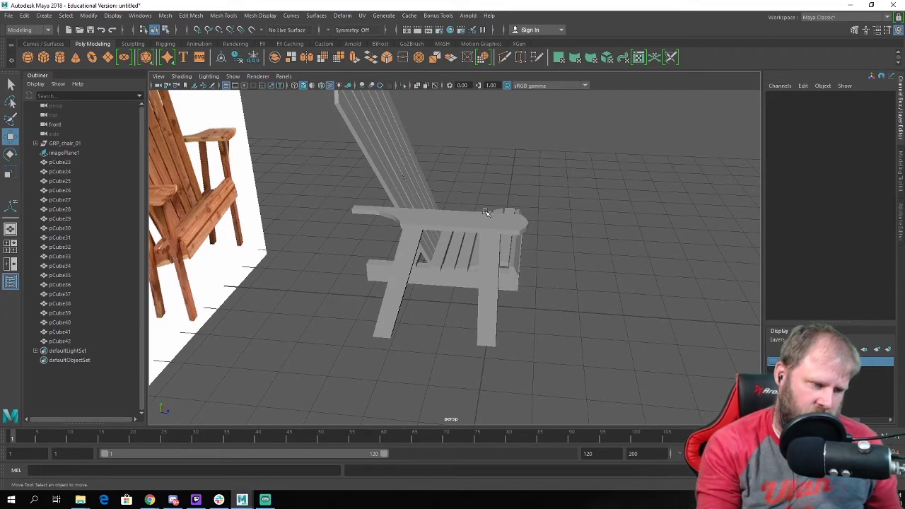
pyautogui.scroll(5, 483, 241)
pyautogui.keyDown('alt'); pyautogui.moveTo(483, 241); pyautogui.dragTo(457, 190, button='middle'); pyautogui.keyUp('alt')
pyautogui.scroll(1, 456, 189)
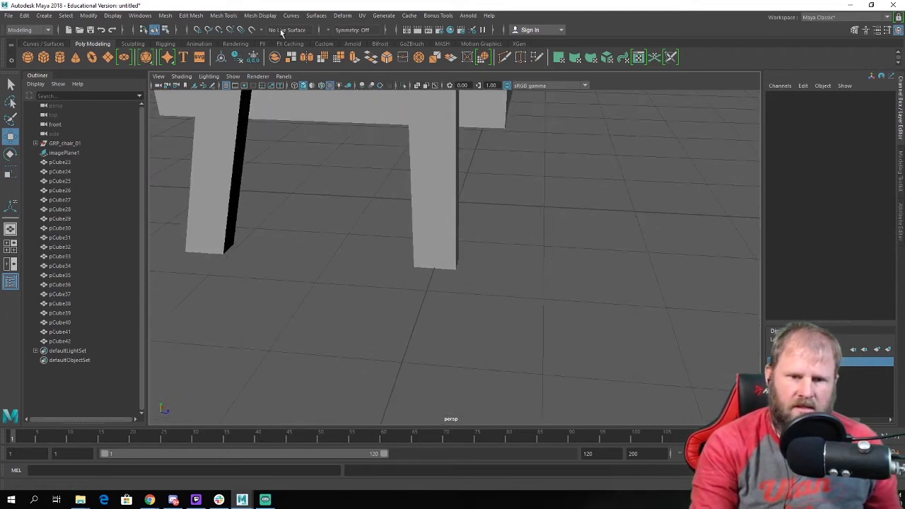
pyautogui.scroll(-1, 398, 180)
pyautogui.scroll(-5, 398, 180)
pyautogui.keyDown('alt'); pyautogui.moveTo(398, 180); pyautogui.dragTo(438, 276, button='middle'); pyautogui.keyUp('alt')
pyautogui.keyDown('alt'); pyautogui.moveTo(438, 276); pyautogui.dragTo(459, 309); pyautogui.keyUp('alt')
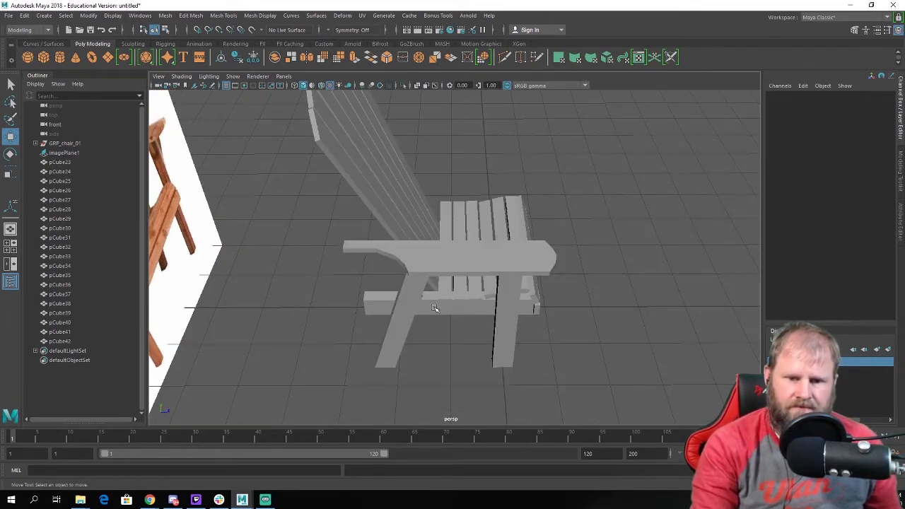
# Move the rear-end vertices of the side seat rail forward to shorten the rail to just behind the rear leg.
pyautogui.click(434, 308)
pyautogui.keyDown('alt'); pyautogui.moveTo(410, 295); pyautogui.dragTo(356, 292); pyautogui.keyUp('alt')
pyautogui.moveTo(374, 310); pyautogui.dragTo(327, 228, button='right')
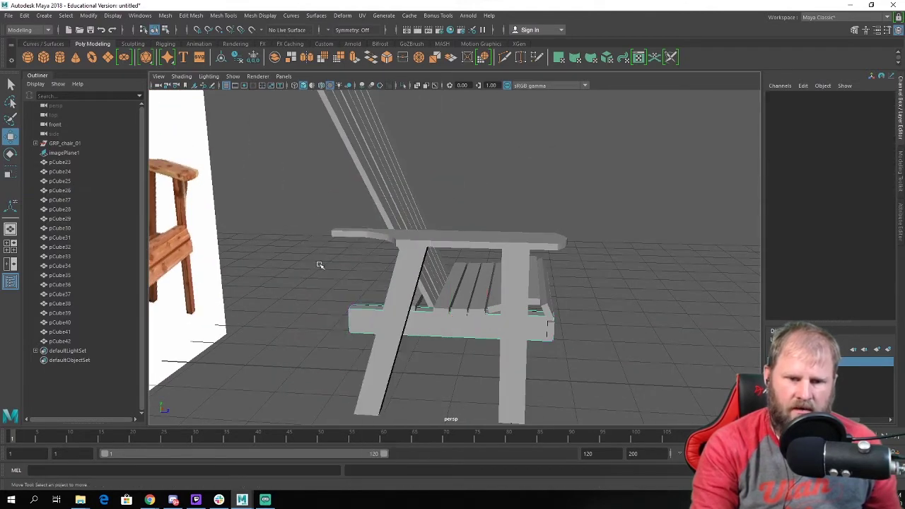
pyautogui.moveTo(320, 270); pyautogui.dragTo(378, 358)
pyautogui.keyDown('alt'); pyautogui.moveTo(313, 297); pyautogui.dragTo(559, 271); pyautogui.keyUp('alt')
pyautogui.click(557, 268)
pyautogui.moveTo(554, 256); pyautogui.dragTo(594, 212, button='right')
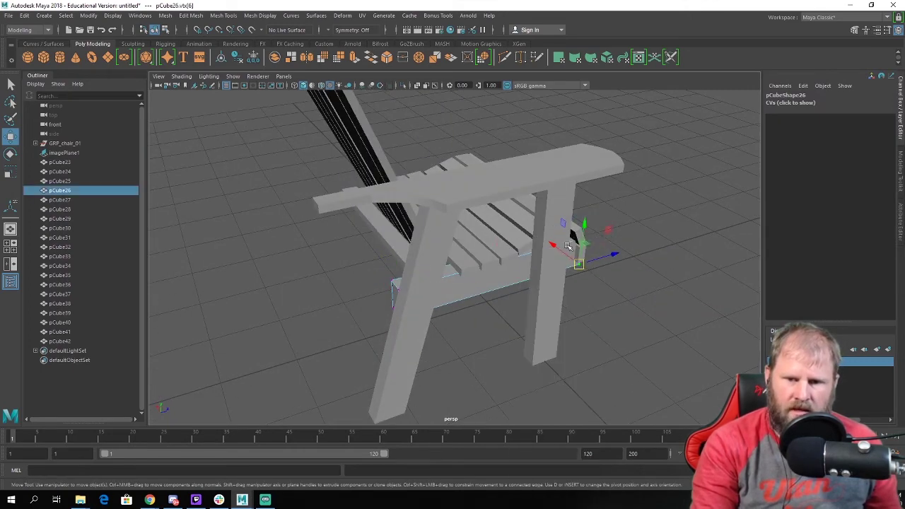
# Duplicate the front leg and move the copy to the armrest's rear strip at X -1.069, Y 2.644, Z -2.018.
pyautogui.click(556, 251)
pyautogui.keyDown('alt'); pyautogui.moveTo(557, 251); pyautogui.dragTo(399, 194); pyautogui.keyUp('alt')
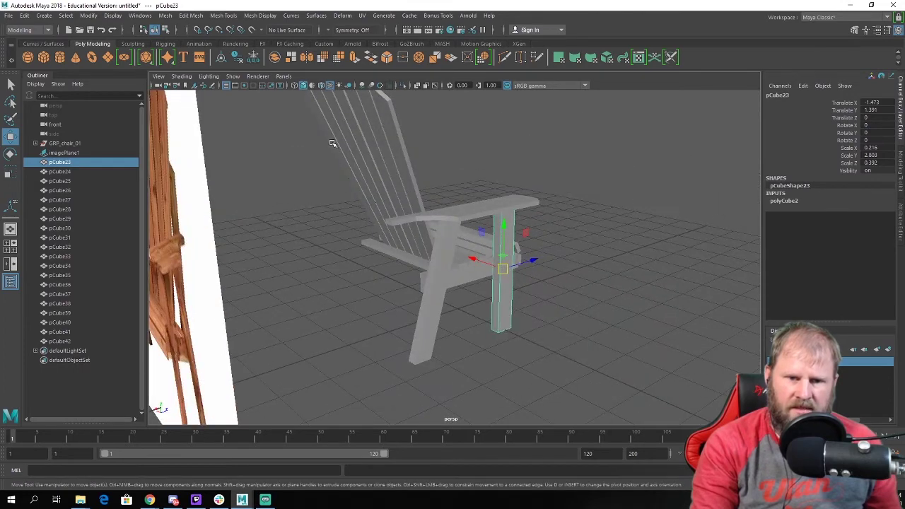
pyautogui.keyDown('alt'); pyautogui.moveTo(332, 144); pyautogui.dragTo(502, 228); pyautogui.keyUp('alt')
pyautogui.hotkey('ctrl', 'd')
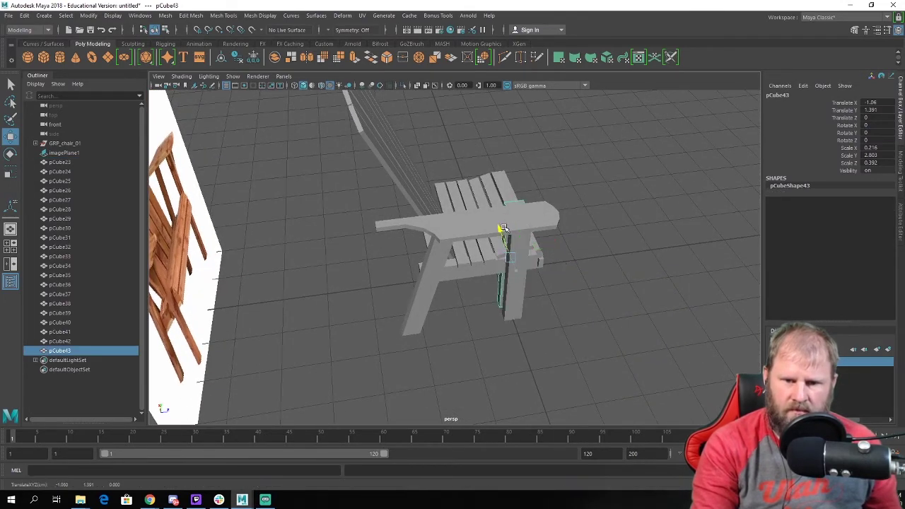
pyautogui.moveTo(557, 253); pyautogui.dragTo(418, 212)
pyautogui.keyDown('alt'); pyautogui.moveTo(418, 212); pyautogui.dragTo(452, 208, button='right'); pyautogui.keyUp('alt')
pyautogui.moveTo(454, 208); pyautogui.dragTo(460, 62)
pyautogui.keyDown('alt'); pyautogui.moveTo(456, 224); pyautogui.dragTo(527, 224); pyautogui.keyUp('alt')
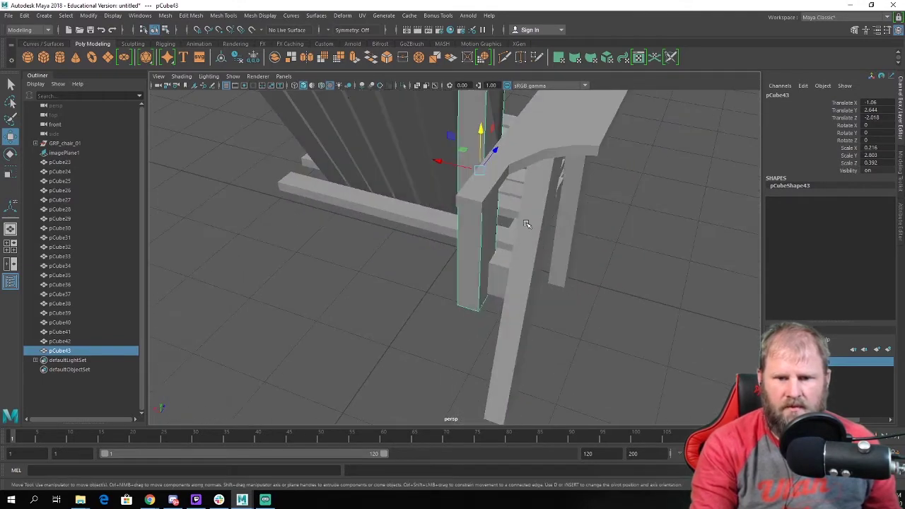
pyautogui.moveTo(437, 158); pyautogui.dragTo(440, 154)
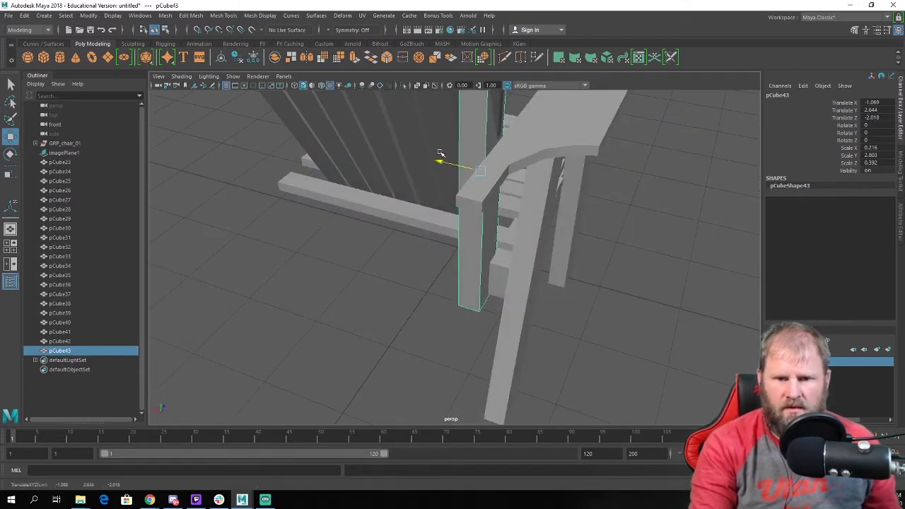
# Tilt the duplicated support post to Rotate X -23.739 so it leans parallel to the chair's back slats.
pyautogui.keyDown('alt'); pyautogui.moveTo(624, 189); pyautogui.dragTo(559, 205); pyautogui.keyUp('alt')
pyautogui.keyDown('alt'); pyautogui.moveTo(559, 205); pyautogui.dragTo(522, 186, button='right'); pyautogui.keyUp('alt')
pyautogui.keyDown('alt'); pyautogui.moveTo(522, 185); pyautogui.dragTo(569, 274, button='middle'); pyautogui.keyUp('alt')
pyautogui.keyDown('alt'); pyautogui.moveTo(570, 274); pyautogui.dragTo(580, 248); pyautogui.keyUp('alt')
pyautogui.press('e')
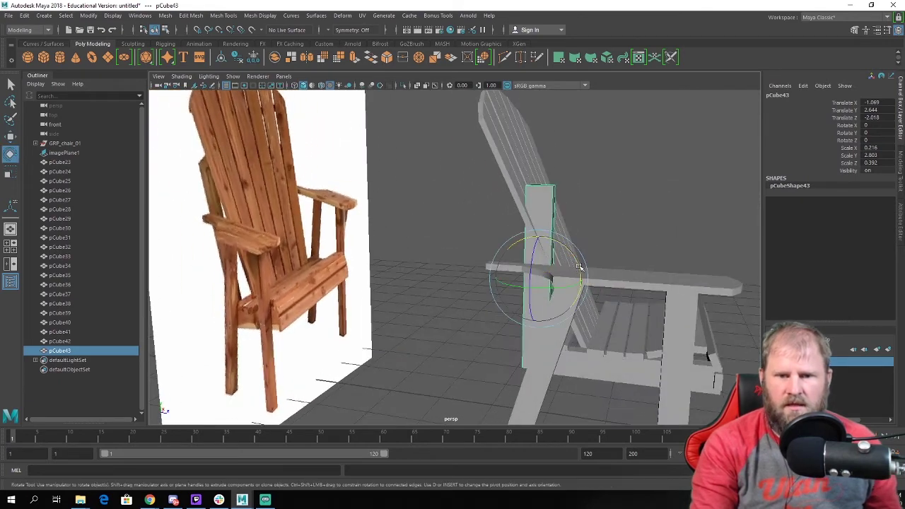
pyautogui.keyDown('alt'); pyautogui.moveTo(565, 272); pyautogui.dragTo(584, 272, button='right'); pyautogui.keyUp('alt')
pyautogui.moveTo(583, 284); pyautogui.dragTo(576, 249)
pyautogui.keyDown('alt'); pyautogui.moveTo(576, 269); pyautogui.dragTo(591, 246); pyautogui.keyUp('alt')
# Move the tilted support post rearward to Z -2.389 and compare its placement with the reference image.
pyautogui.press('w')
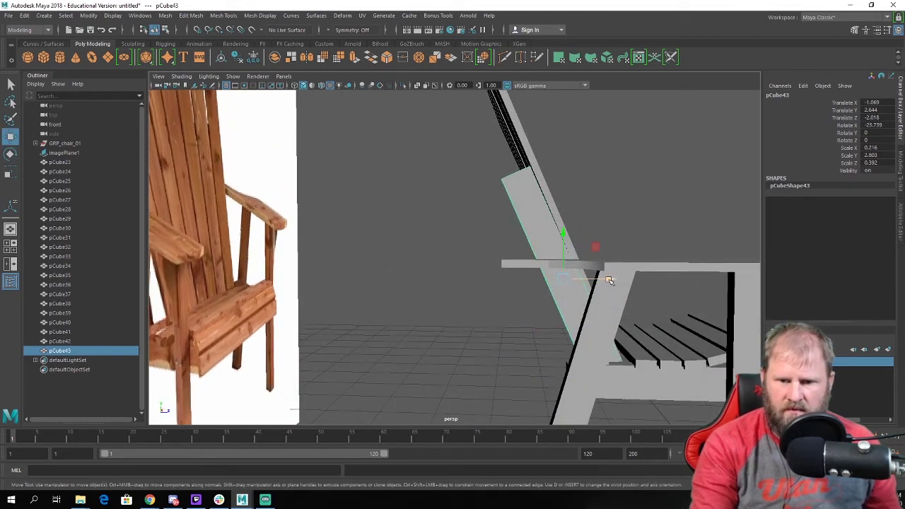
pyautogui.moveTo(609, 280); pyautogui.dragTo(571, 309)
pyautogui.moveTo(563, 247); pyautogui.dragTo(533, 235)
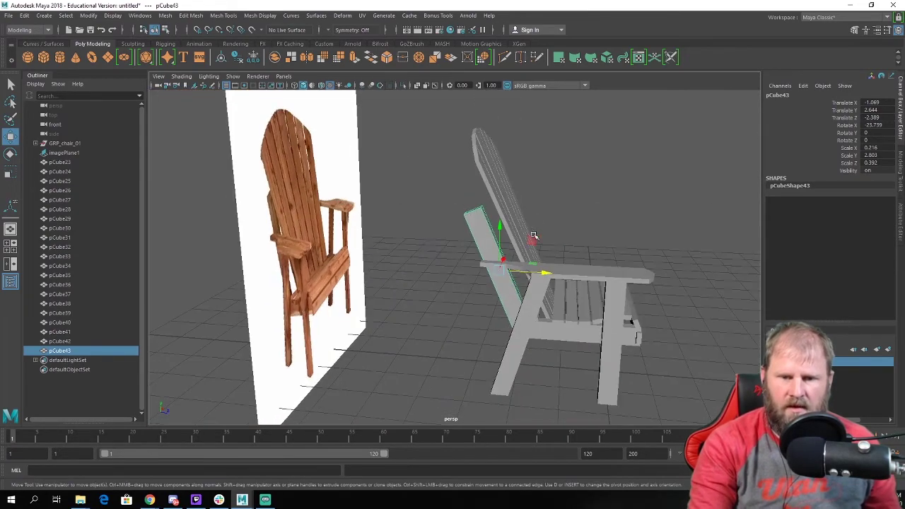
pyautogui.scroll(5, 425, 252)
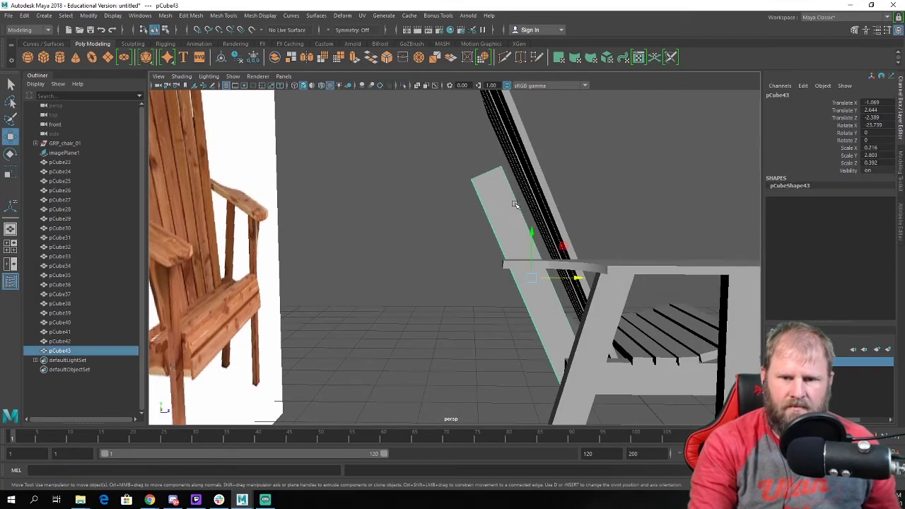
pyautogui.keyDown('alt'); pyautogui.moveTo(515, 205); pyautogui.dragTo(422, 228); pyautogui.keyUp('alt')
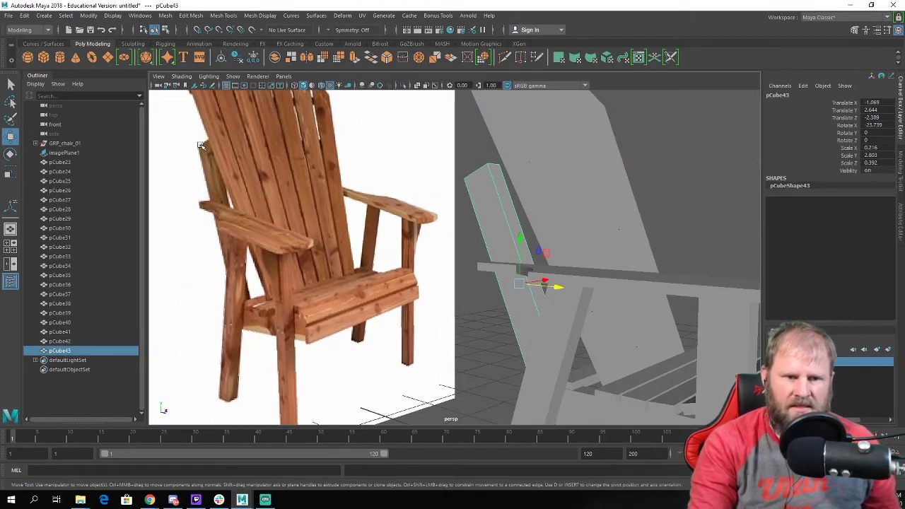
pyautogui.keyDown('alt'); pyautogui.moveTo(168, 212); pyautogui.dragTo(239, 216); pyautogui.keyUp('alt')
# Duplicate the support post, shorten the copy to Scale Y 0.508 and place it at the post's upper end at Z -2.553.
pyautogui.hotkey('ctrl', 'd')
pyautogui.moveTo(578, 277); pyautogui.dragTo(597, 270)
pyautogui.moveTo(552, 228); pyautogui.dragTo(556, 221)
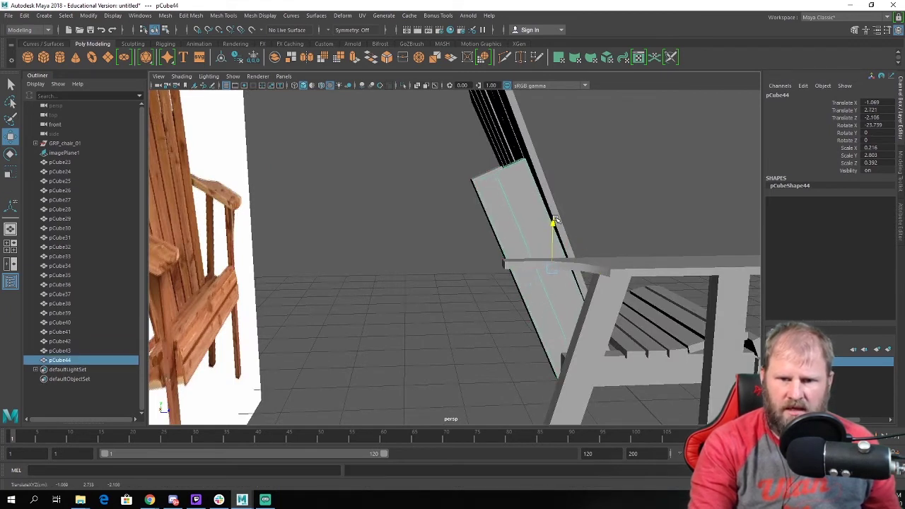
pyautogui.moveTo(599, 265); pyautogui.dragTo(600, 264)
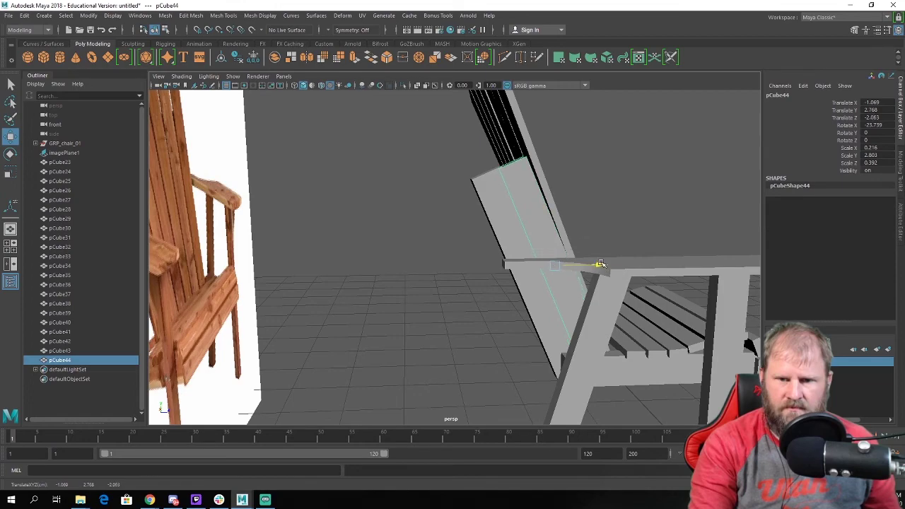
pyautogui.moveTo(476, 238)
pyautogui.keyDown('alt'); pyautogui.mouseDown()
pyautogui.moveTo(481, 212)
pyautogui.moveTo(473, 248)
pyautogui.moveTo(494, 258)
pyautogui.moveTo(462, 239)
pyautogui.mouseUp(); pyautogui.keyUp('alt')
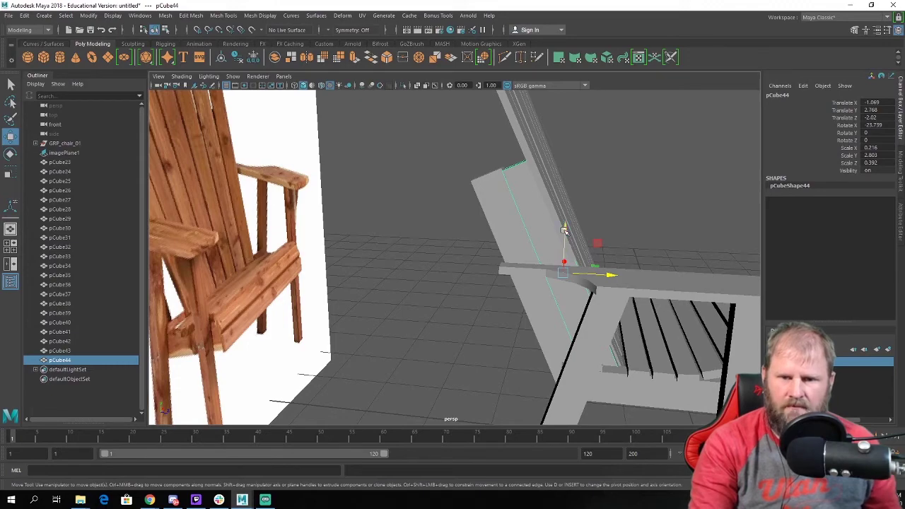
pyautogui.moveTo(564, 230); pyautogui.dragTo(549, 130)
pyautogui.press('r')
pyautogui.press('w')
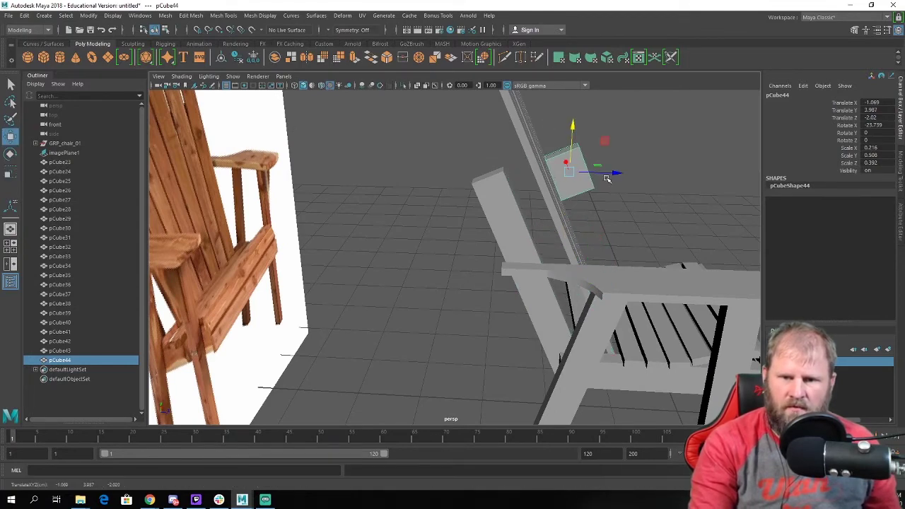
pyautogui.moveTo(606, 178); pyautogui.dragTo(558, 189)
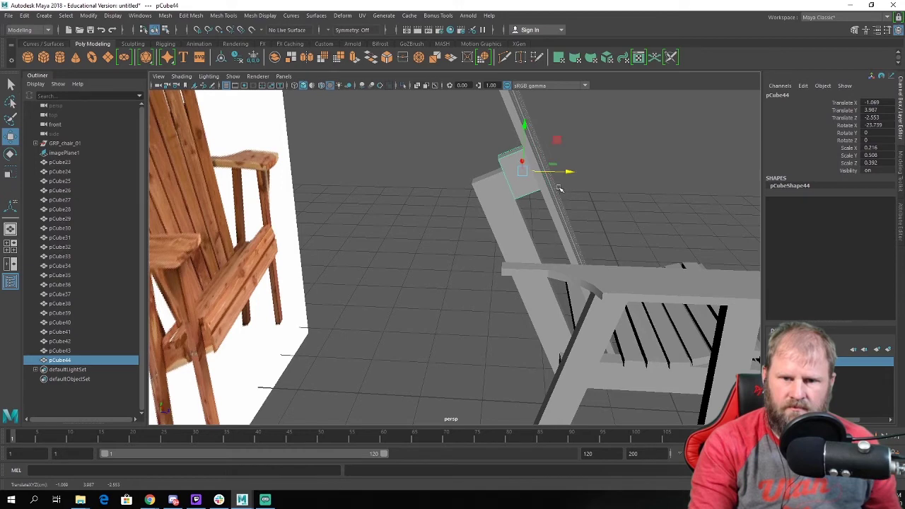
# Resize the short block to Scale Y 0.347 and Scale Z 0.318 to fit between the support post and the back slats.
pyautogui.keyDown('alt'); pyautogui.moveTo(422, 129); pyautogui.dragTo(479, 204, button='right'); pyautogui.keyUp('alt')
pyautogui.keyDown('alt'); pyautogui.moveTo(479, 204); pyautogui.dragTo(523, 170); pyautogui.keyUp('alt')
pyautogui.press('e')
pyautogui.press('r')
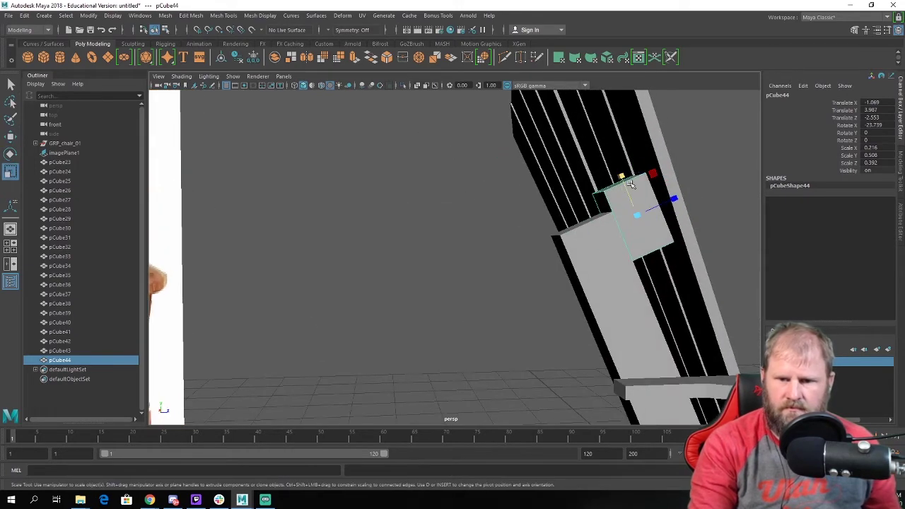
pyautogui.moveTo(630, 184); pyautogui.dragTo(663, 202)
pyautogui.moveTo(622, 177); pyautogui.dragTo(633, 192)
pyautogui.press('w')
pyautogui.keyDown('alt'); pyautogui.moveTo(671, 216); pyautogui.dragTo(651, 202); pyautogui.keyUp('alt')
pyautogui.press('r')
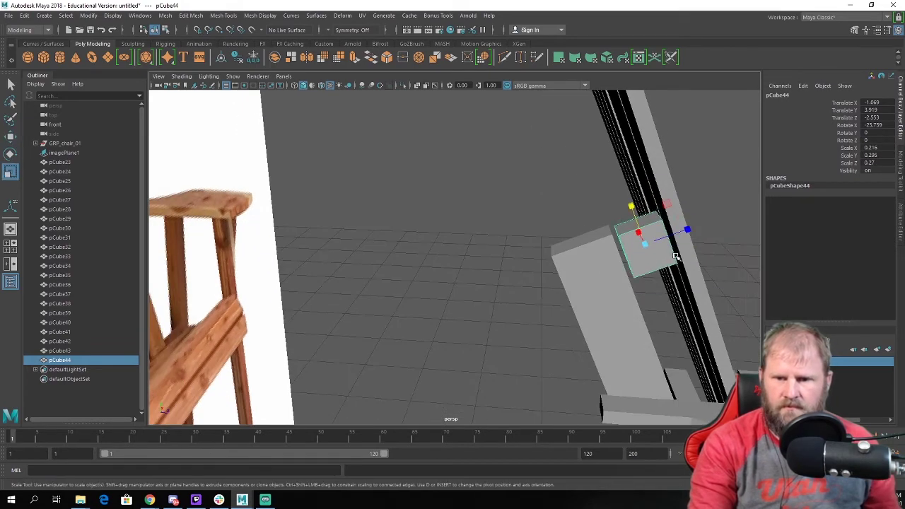
pyautogui.moveTo(643, 245); pyautogui.dragTo(652, 245)
pyautogui.press('w')
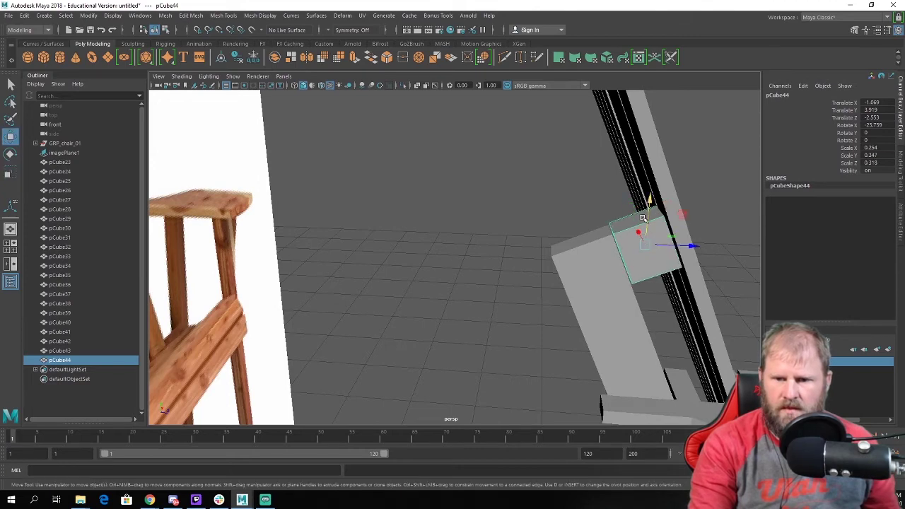
# Adjust the block's height and stretch its inner end vertices across behind the back slats to form a crossbar.
pyautogui.moveTo(649, 200); pyautogui.dragTo(477, 190)
pyautogui.moveTo(467, 169)
pyautogui.mouseDown(button='right')
pyautogui.moveTo(464, 194)
pyautogui.moveTo(466, 185)
pyautogui.mouseUp(button='right')
pyautogui.click(469, 177)
pyautogui.moveTo(430, 196); pyautogui.dragTo(151, 318)
pyautogui.keyDown('alt'); pyautogui.moveTo(485, 190); pyautogui.dragTo(424, 215); pyautogui.keyUp('alt')
pyautogui.moveTo(496, 255); pyautogui.dragTo(562, 184, button='right')
pyautogui.click(574, 205)
# Examine the armrest, legs, back and seat front from several angles against the reference image.
pyautogui.scroll(-3, 601, 261)
pyautogui.keyDown('alt'); pyautogui.moveTo(601, 262); pyautogui.dragTo(541, 262); pyautogui.keyUp('alt')
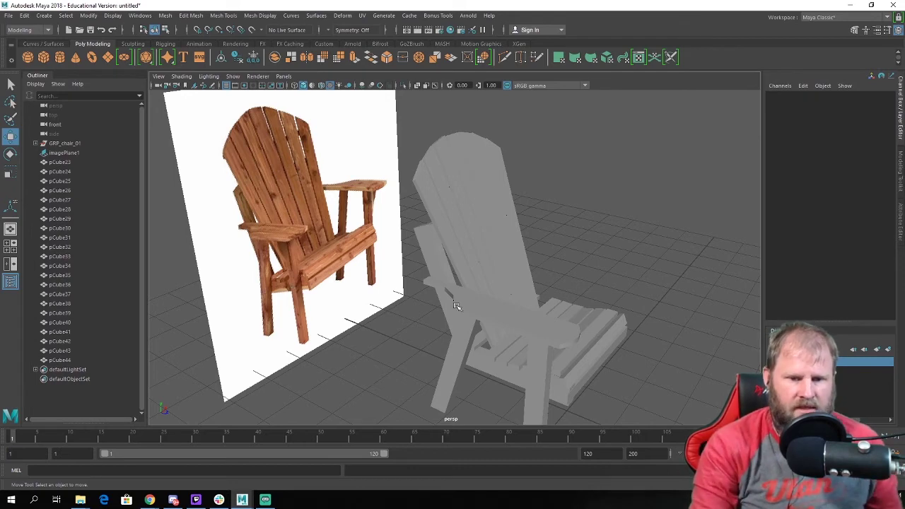
pyautogui.scroll(-3, 465, 299)
pyautogui.keyDown('alt'); pyautogui.moveTo(466, 295); pyautogui.dragTo(405, 311); pyautogui.keyUp('alt')
pyautogui.keyDown('alt'); pyautogui.moveTo(410, 318); pyautogui.dragTo(431, 247, button='middle'); pyautogui.keyUp('alt')
pyautogui.scroll(4, 430, 248)
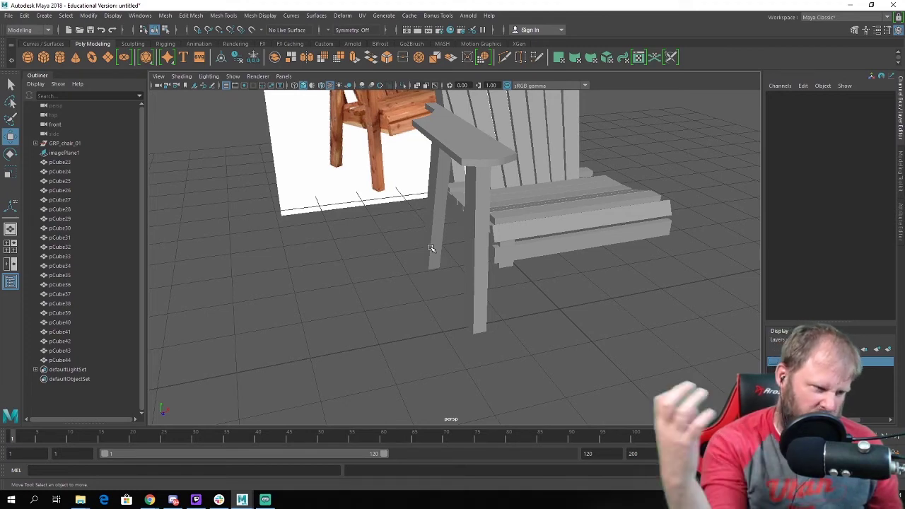
pyautogui.keyDown('alt'); pyautogui.moveTo(473, 186); pyautogui.dragTo(381, 274, button='middle'); pyautogui.keyUp('alt')
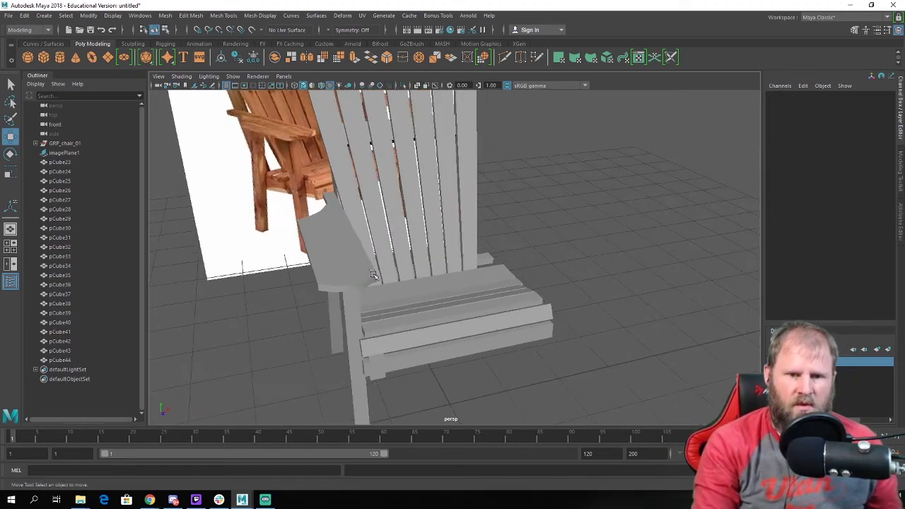
pyautogui.keyDown('alt'); pyautogui.moveTo(381, 274); pyautogui.dragTo(325, 286); pyautogui.keyUp('alt')
pyautogui.click(313, 234)
pyautogui.moveTo(349, 342)
pyautogui.keyDown('alt'); pyautogui.mouseDown()
pyautogui.moveTo(354, 323)
pyautogui.moveTo(426, 330)
pyautogui.moveTo(352, 329)
pyautogui.mouseUp(); pyautogui.keyUp('alt')
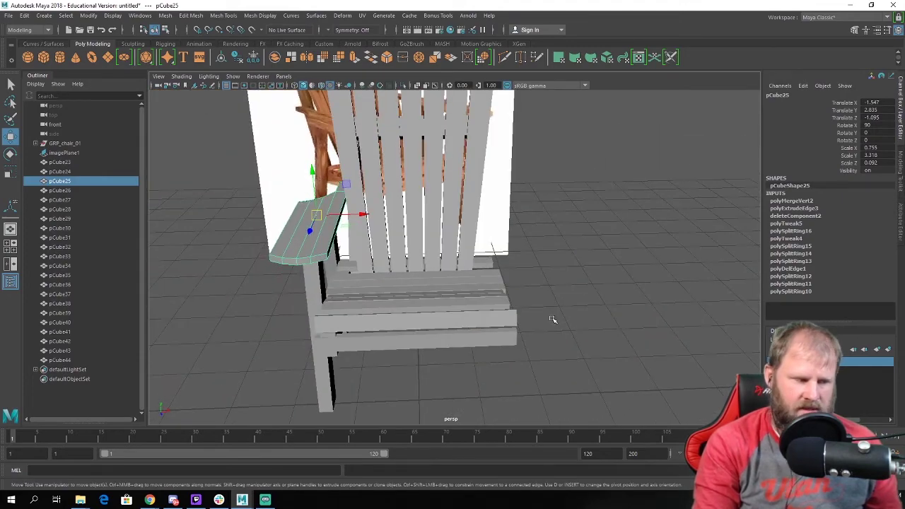
# Insert two edge loops across the front part of the side seat rail.
pyautogui.scroll(4, 488, 315)
pyautogui.keyDown('alt'); pyautogui.moveTo(426, 313); pyautogui.dragTo(582, 277); pyautogui.keyUp('alt')
pyautogui.keyDown('alt'); pyautogui.moveTo(582, 277); pyautogui.dragTo(422, 255, button='middle'); pyautogui.keyUp('alt')
pyautogui.scroll(2, 422, 255)
pyautogui.click(431, 243)
pyautogui.keyDown('alt'); pyautogui.moveTo(419, 243); pyautogui.dragTo(464, 238); pyautogui.keyUp('alt')
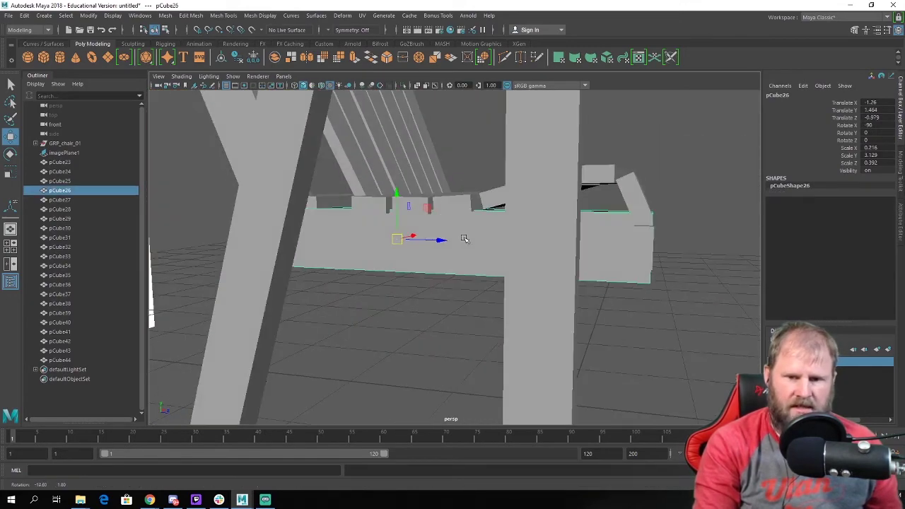
pyautogui.keyDown('alt'); pyautogui.moveTo(592, 214); pyautogui.dragTo(521, 249, button='middle'); pyautogui.keyUp('alt')
pyautogui.scroll(1, 521, 249)
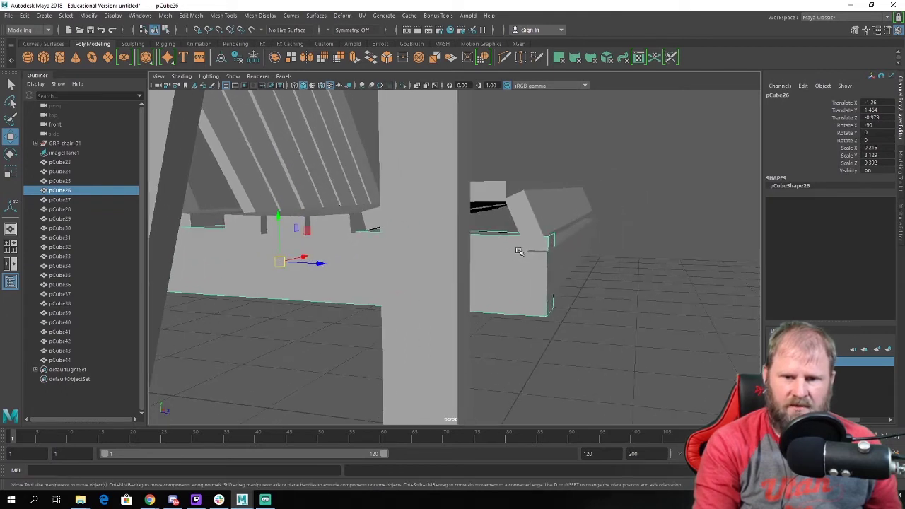
pyautogui.moveTo(499, 228); pyautogui.dragTo(543, 214, button='right')
pyautogui.keyDown('shift'); pyautogui.moveTo(492, 260); pyautogui.dragTo(434, 267, button='right'); pyautogui.keyUp('shift')
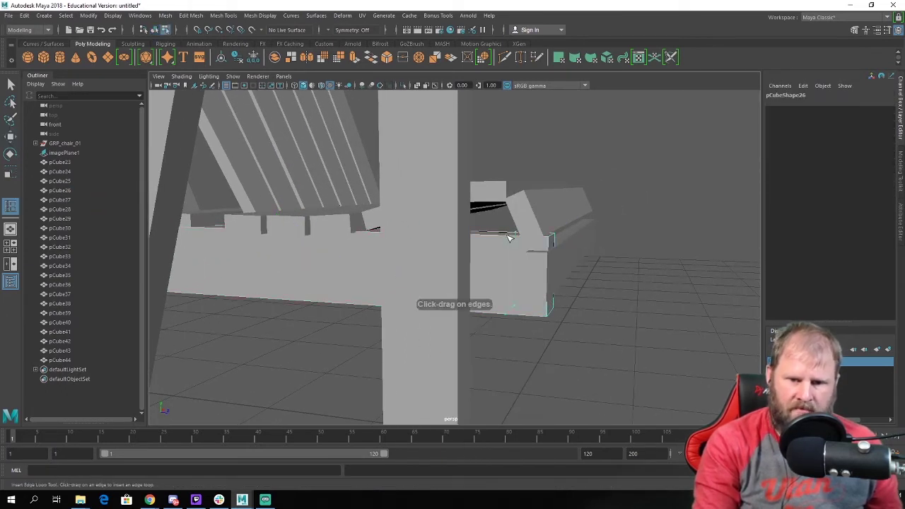
pyautogui.click(508, 235)
pyautogui.keyDown('alt'); pyautogui.moveTo(514, 204); pyautogui.dragTo(419, 255); pyautogui.keyUp('alt')
pyautogui.click(360, 194)
pyautogui.keyDown('alt'); pyautogui.moveTo(485, 268); pyautogui.dragTo(478, 238); pyautogui.keyUp('alt')
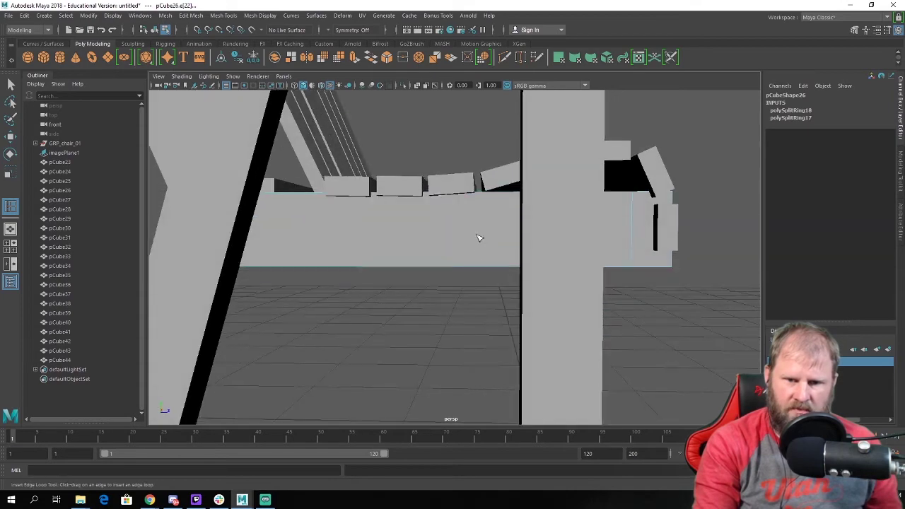
# Add two more edge loops to the side seat rail, just behind the front leg.
pyautogui.click(490, 195)
pyautogui.keyDown('alt'); pyautogui.moveTo(487, 198); pyautogui.dragTo(614, 357); pyautogui.keyUp('alt')
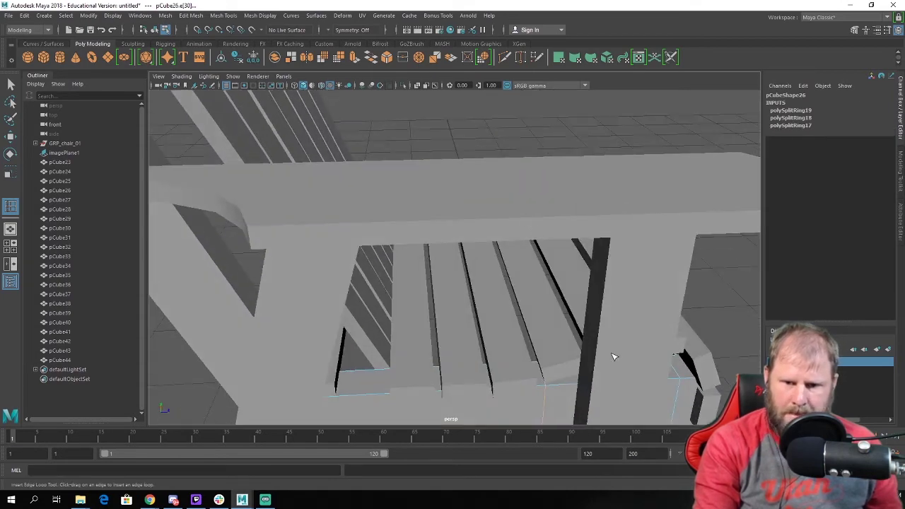
pyautogui.click(594, 387)
pyautogui.keyDown('alt'); pyautogui.moveTo(593, 386); pyautogui.dragTo(565, 262); pyautogui.keyUp('alt')
# Raise the rail's upper vertices around the front leg so they meet the underside of the front seat slat.
pyautogui.press('w')
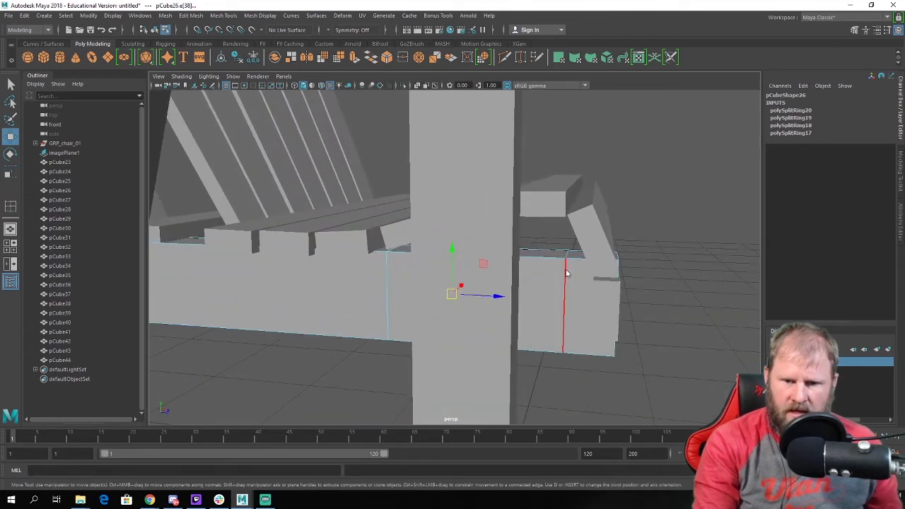
pyautogui.moveTo(565, 227); pyautogui.dragTo(521, 225, button='right')
pyautogui.moveTo(409, 184); pyautogui.dragTo(580, 304)
pyautogui.moveTo(501, 210); pyautogui.dragTo(520, 186)
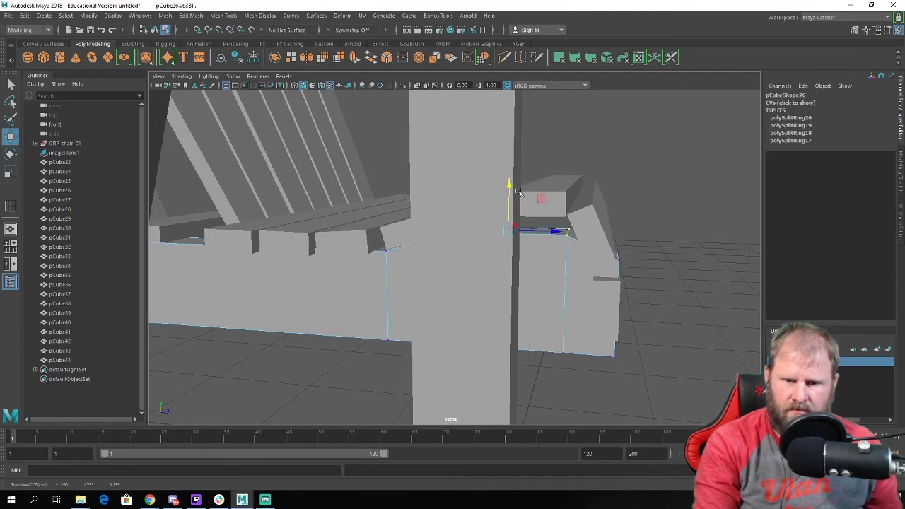
pyautogui.moveTo(581, 260); pyautogui.dragTo(543, 171)
pyautogui.moveTo(619, 237); pyautogui.dragTo(639, 271)
# Move the rail's front-end vertices rearward behind the front slats and return to object mode.
pyautogui.moveTo(657, 376); pyautogui.dragTo(610, 239)
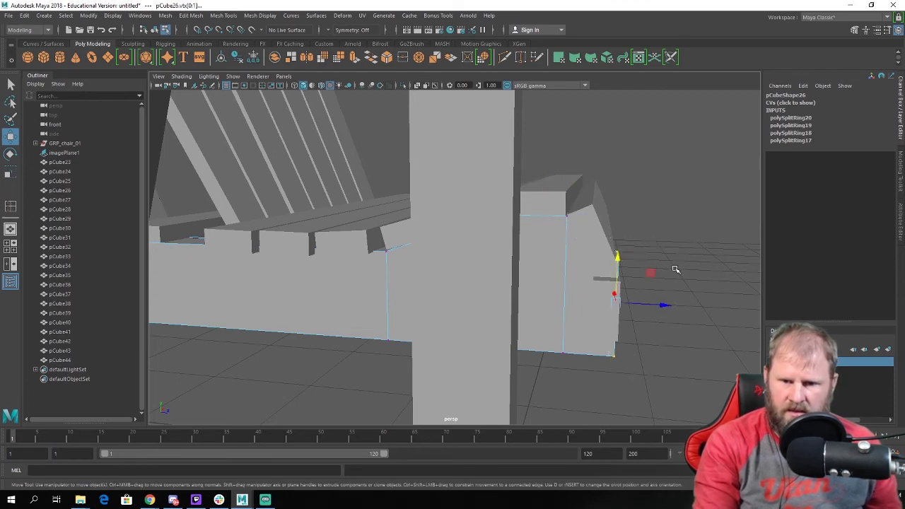
pyautogui.moveTo(661, 314); pyautogui.dragTo(597, 217)
pyautogui.scroll(-7, 592, 218)
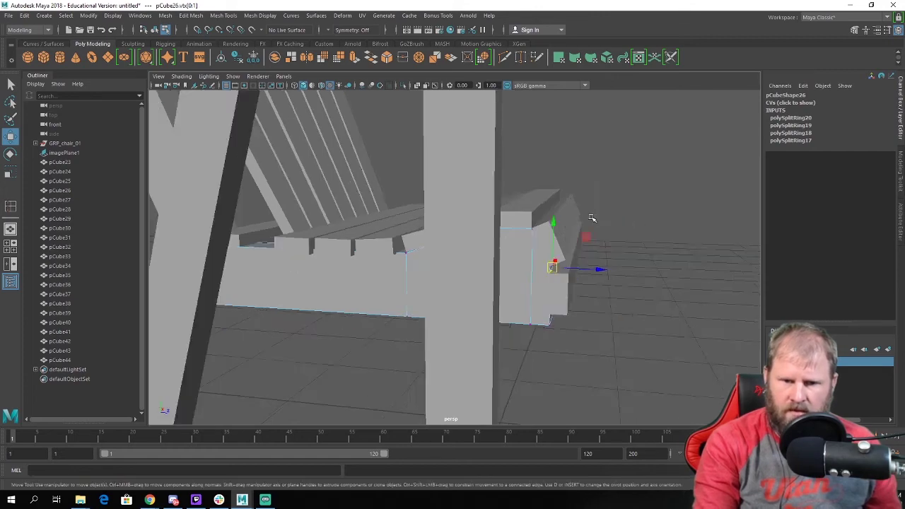
pyautogui.keyDown('alt'); pyautogui.moveTo(463, 256); pyautogui.dragTo(478, 260); pyautogui.keyUp('alt')
pyautogui.moveTo(443, 229); pyautogui.dragTo(494, 225, button='right')
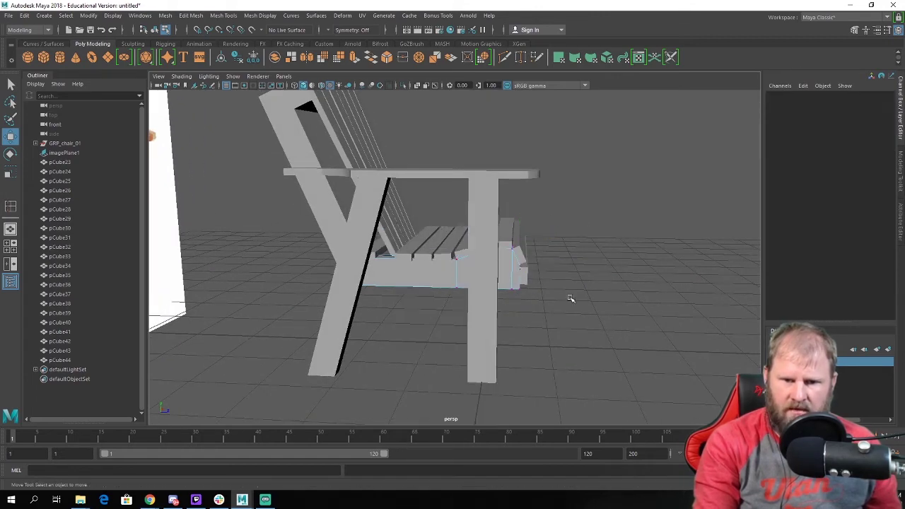
pyautogui.keyDown('alt'); pyautogui.moveTo(572, 299); pyautogui.dragTo(526, 326); pyautogui.keyUp('alt')
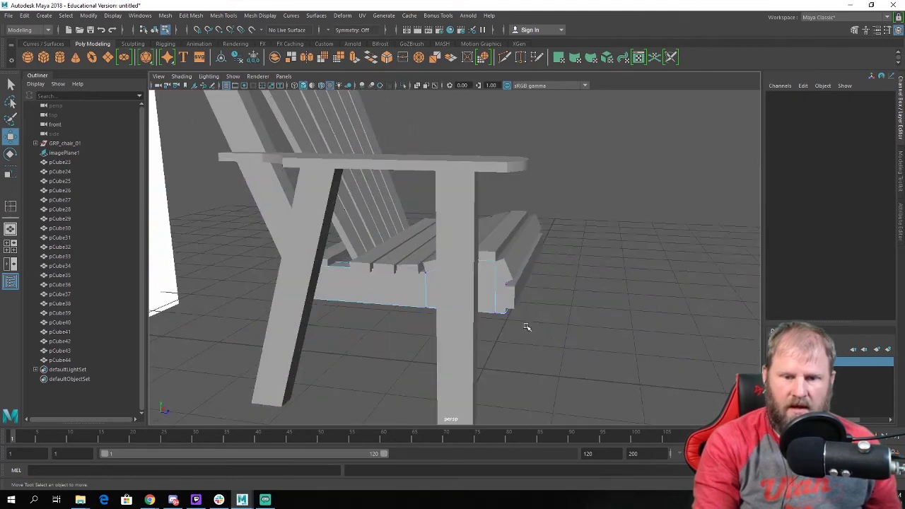
pyautogui.moveTo(400, 298); pyautogui.dragTo(444, 212, button='right')
pyautogui.click(603, 313)
pyautogui.scroll(-5, 518, 326)
pyautogui.keyDown('alt'); pyautogui.moveTo(518, 327); pyautogui.dragTo(477, 311); pyautogui.keyUp('alt')
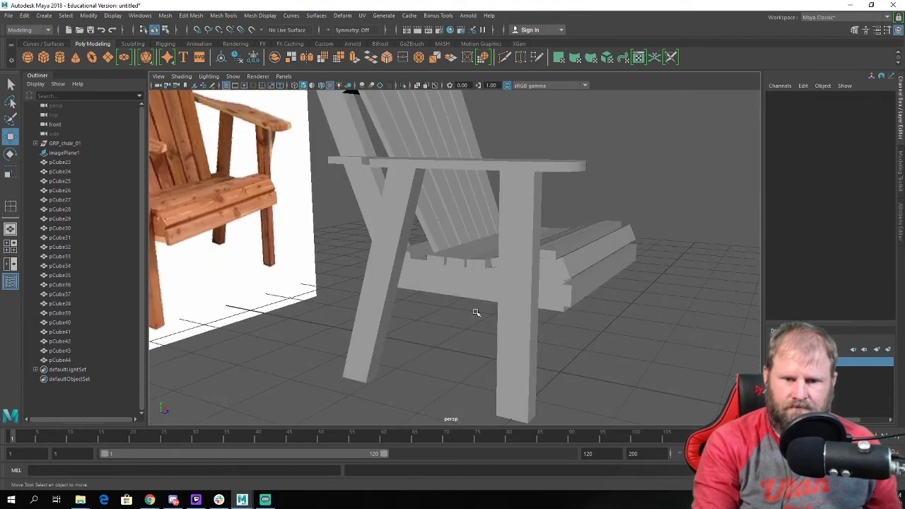
# Group the side seat rail, front leg, armrest, rear leg and tilted support post together.
pyautogui.click(488, 306)
pyautogui.keyDown('shift'); pyautogui.click(520, 352); pyautogui.keyUp('shift')
pyautogui.keyDown('shift'); pyautogui.click(485, 165); pyautogui.keyUp('shift')
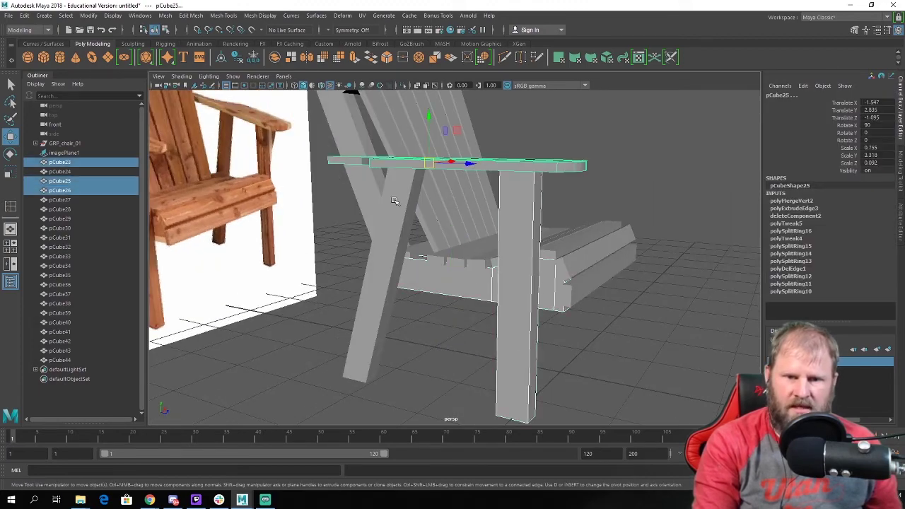
pyautogui.keyDown('shift'); pyautogui.click(393, 208); pyautogui.keyUp('shift')
pyautogui.keyDown('shift'); pyautogui.click(365, 191); pyautogui.keyUp('shift')
pyautogui.scroll(-5, 405, 192)
pyautogui.keyDown('alt'); pyautogui.moveTo(405, 192); pyautogui.dragTo(358, 205); pyautogui.keyUp('alt')
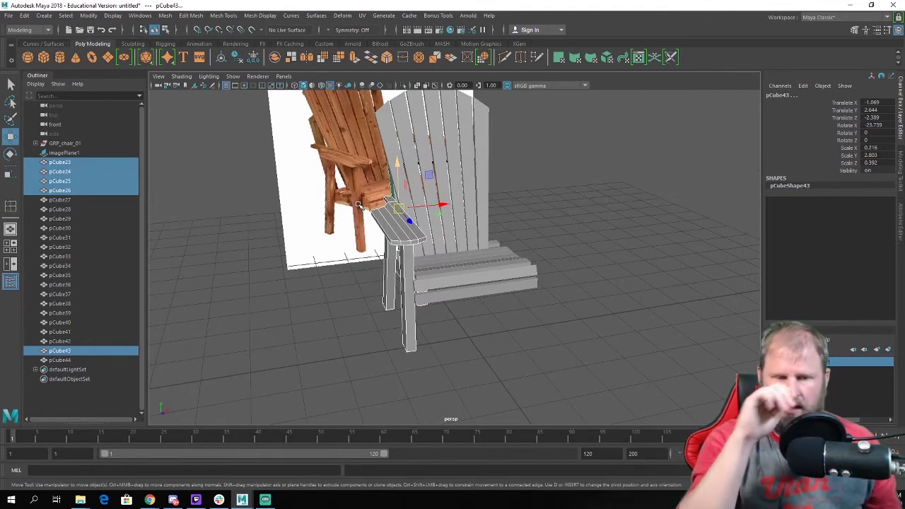
pyautogui.hotkey('ctrl', 'g')
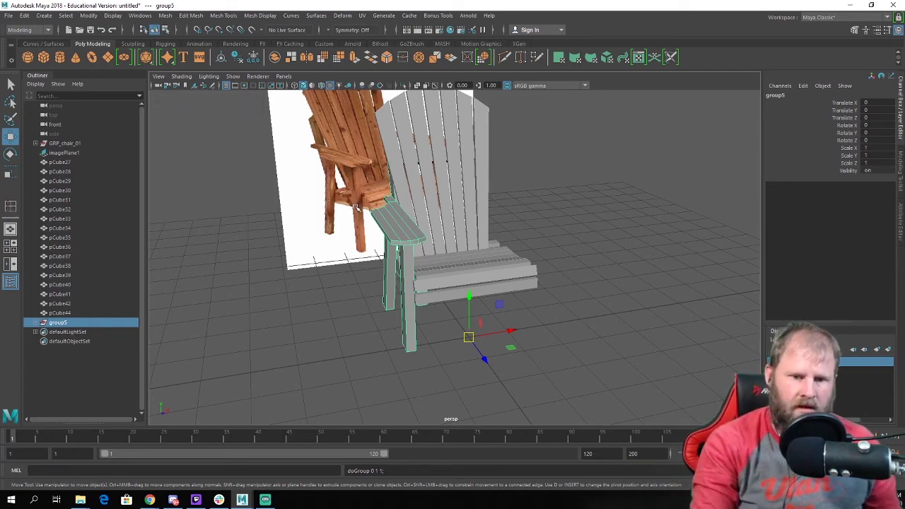
# Duplicate the grouped side assembly and mirror the copy to the opposite side with a Scale X of -1.
pyautogui.keyDown('alt'); pyautogui.moveTo(358, 206); pyautogui.dragTo(311, 226); pyautogui.keyUp('alt')
pyautogui.click(56, 323)
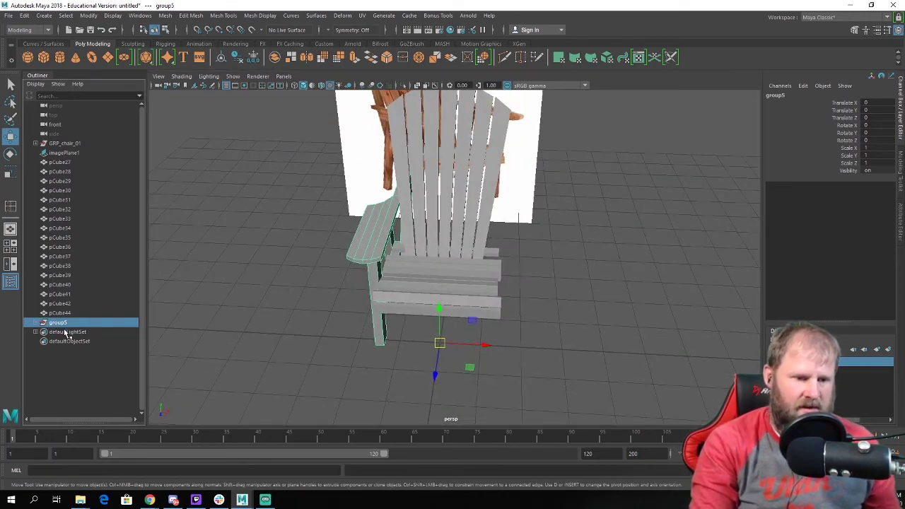
pyautogui.keyDown('alt'); pyautogui.moveTo(302, 298); pyautogui.dragTo(338, 252); pyautogui.keyUp('alt')
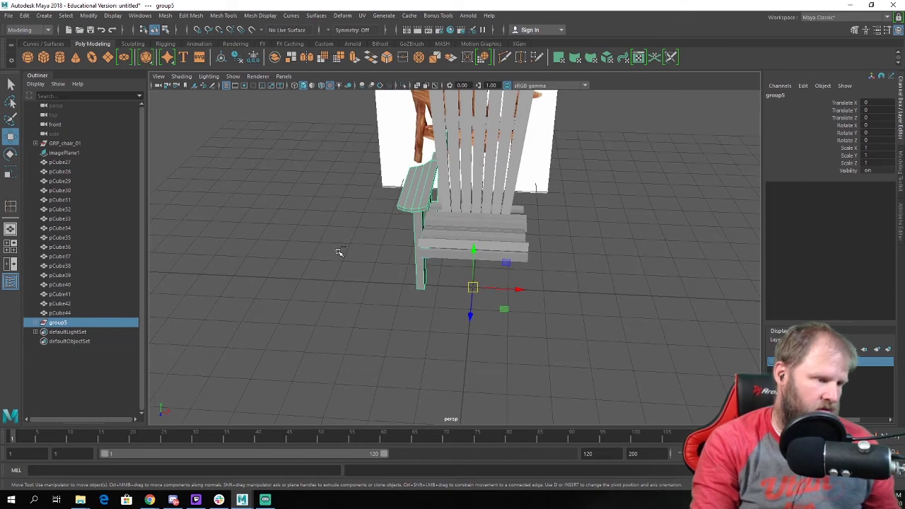
pyautogui.hotkey('ctrl', 'd')
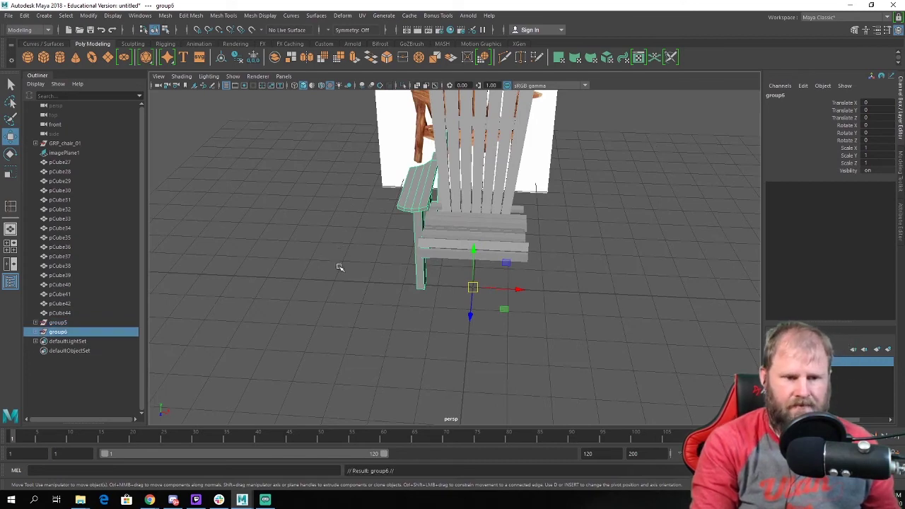
pyautogui.keyDown('alt'); pyautogui.moveTo(318, 299); pyautogui.dragTo(336, 281); pyautogui.keyUp('alt')
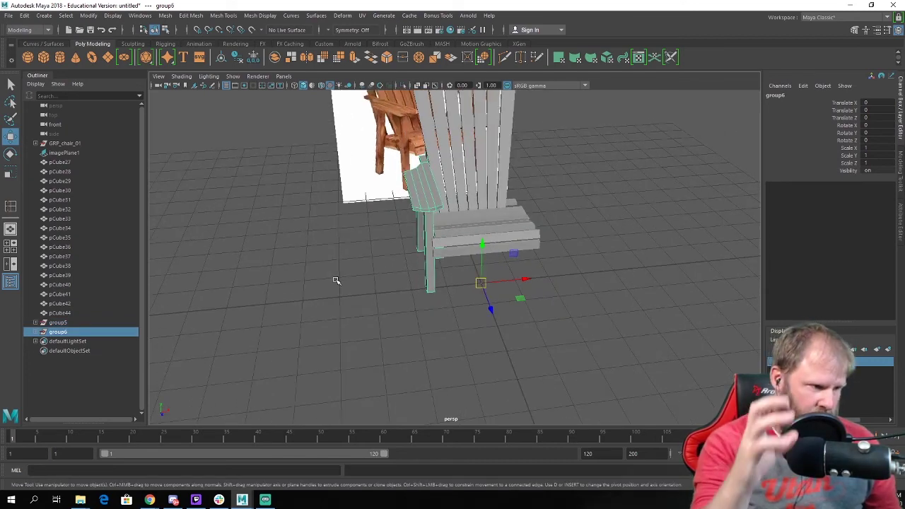
pyautogui.keyDown('alt'); pyautogui.moveTo(467, 289); pyautogui.dragTo(462, 299, button='middle'); pyautogui.keyUp('alt')
pyautogui.keyDown('alt'); pyautogui.moveTo(463, 299); pyautogui.dragTo(408, 346); pyautogui.keyUp('alt')
pyautogui.keyDown('alt'); pyautogui.moveTo(408, 346); pyautogui.dragTo(543, 402, button='right'); pyautogui.keyUp('alt')
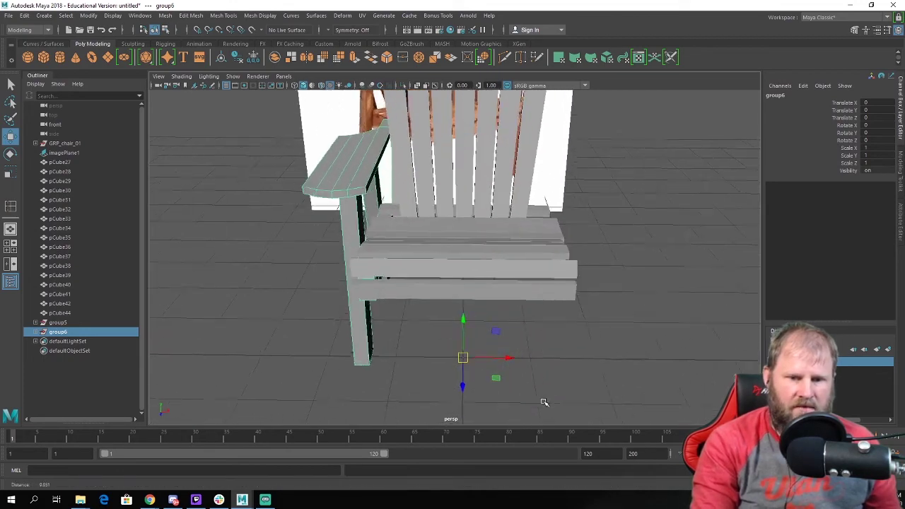
pyautogui.keyDown('alt'); pyautogui.moveTo(508, 378); pyautogui.dragTo(527, 369, button='middle'); pyautogui.keyUp('alt')
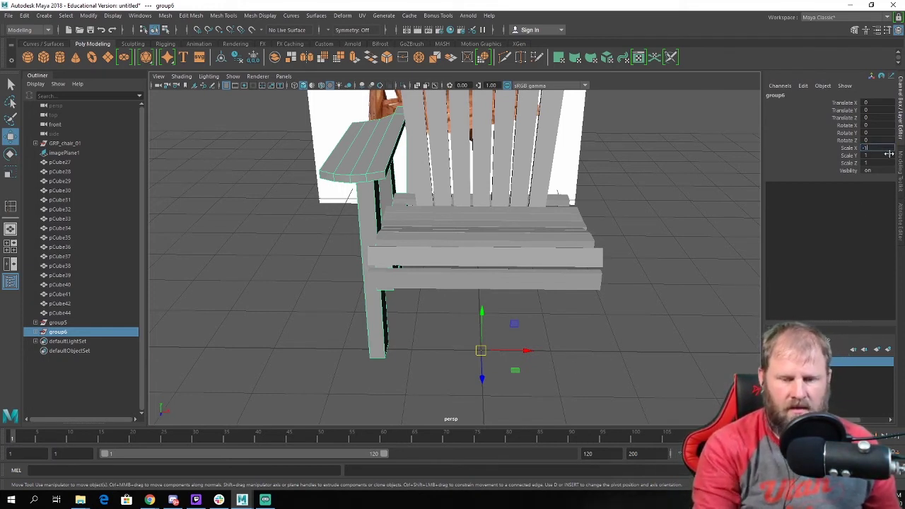
pyautogui.press('Return')
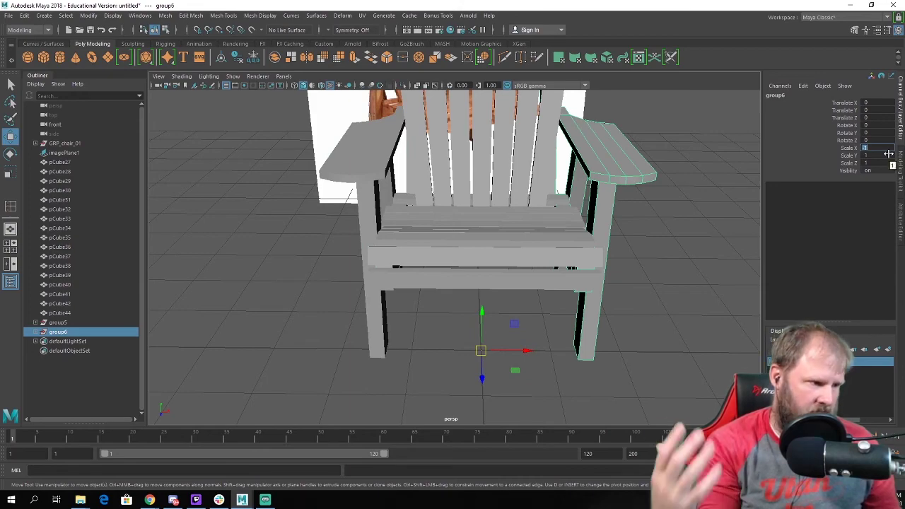
# Snap the rear crossbar's end vertices flush with the outer side of the mirrored support post and return to object mode.
pyautogui.click(632, 255)
pyautogui.keyDown('alt'); pyautogui.moveTo(632, 255); pyautogui.dragTo(566, 232, button='right'); pyautogui.keyUp('alt')
pyautogui.keyDown('alt'); pyautogui.moveTo(566, 232); pyautogui.dragTo(226, 207); pyautogui.keyUp('alt')
pyautogui.keyDown('alt'); pyautogui.moveTo(226, 207); pyautogui.dragTo(370, 203, button='right'); pyautogui.keyUp('alt')
pyautogui.click(373, 183)
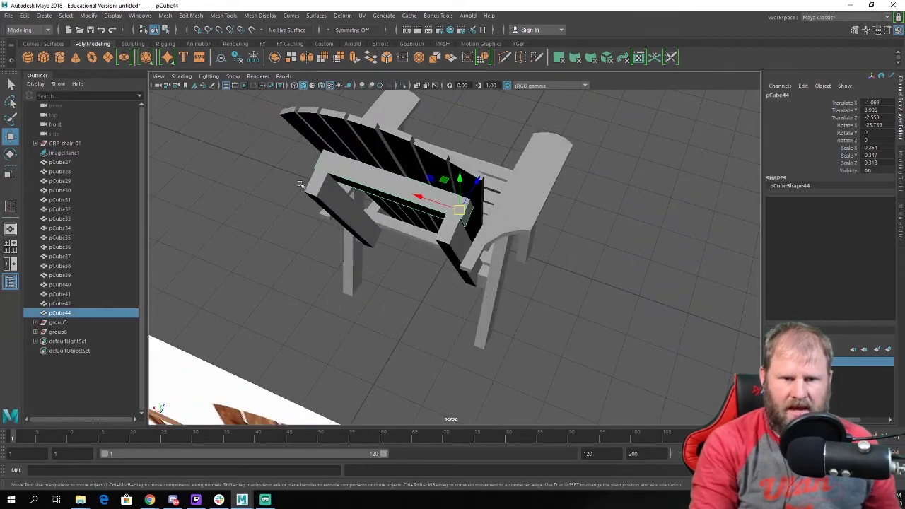
pyautogui.keyDown('alt'); pyautogui.moveTo(269, 185); pyautogui.dragTo(375, 193); pyautogui.keyUp('alt')
pyautogui.keyDown('alt'); pyautogui.moveTo(375, 193); pyautogui.dragTo(315, 196, button='right'); pyautogui.keyUp('alt')
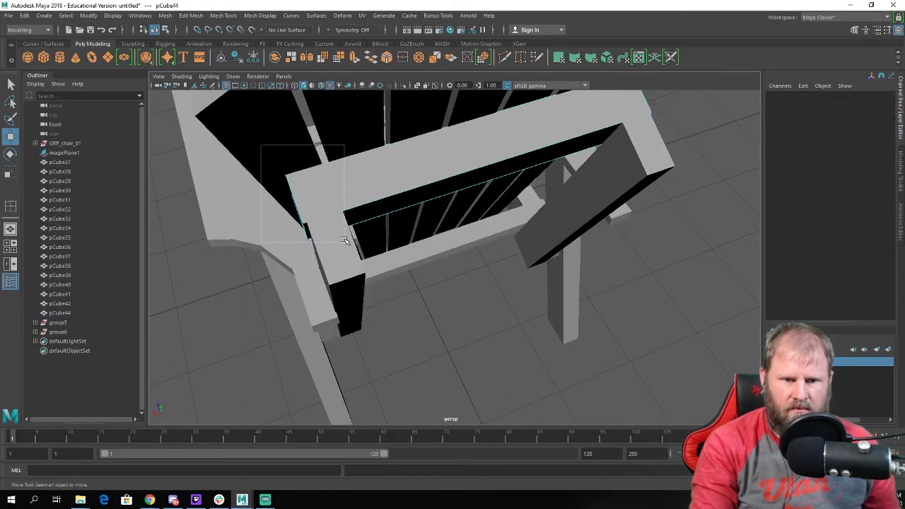
pyautogui.click(292, 200)
pyautogui.click(251, 215)
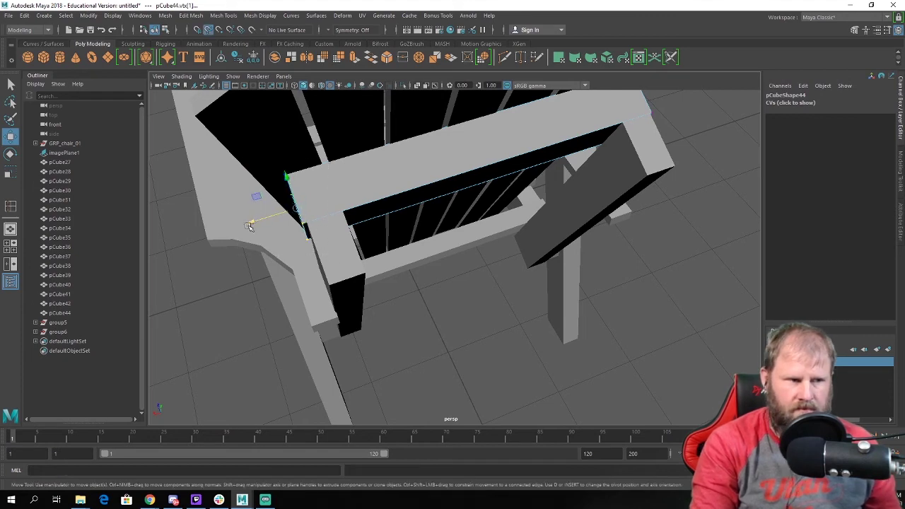
pyautogui.moveTo(252, 218); pyautogui.dragTo(256, 239)
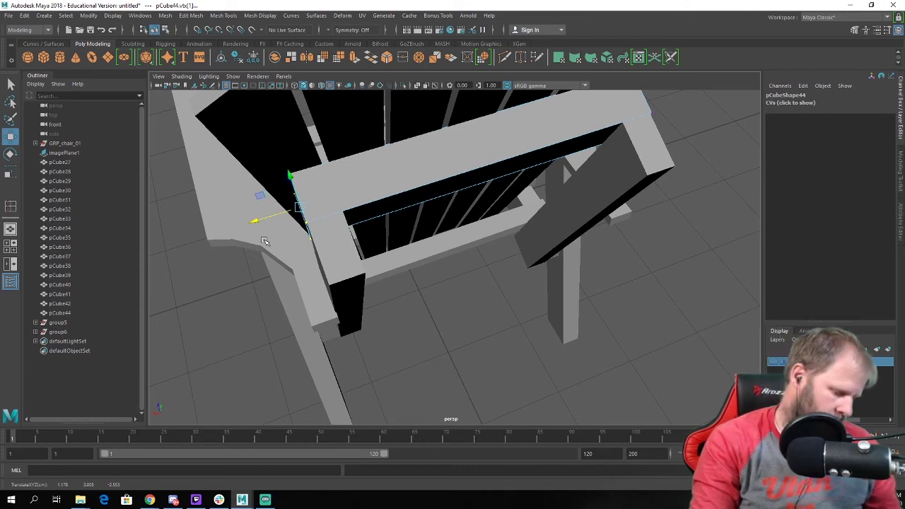
pyautogui.press('v')
pyautogui.moveTo(252, 219); pyautogui.dragTo(305, 220)
pyautogui.keyDown('alt'); pyautogui.moveTo(495, 215); pyautogui.dragTo(428, 281); pyautogui.keyUp('alt')
pyautogui.moveTo(384, 164); pyautogui.dragTo(384, 135, button='right')
pyautogui.click(637, 181)
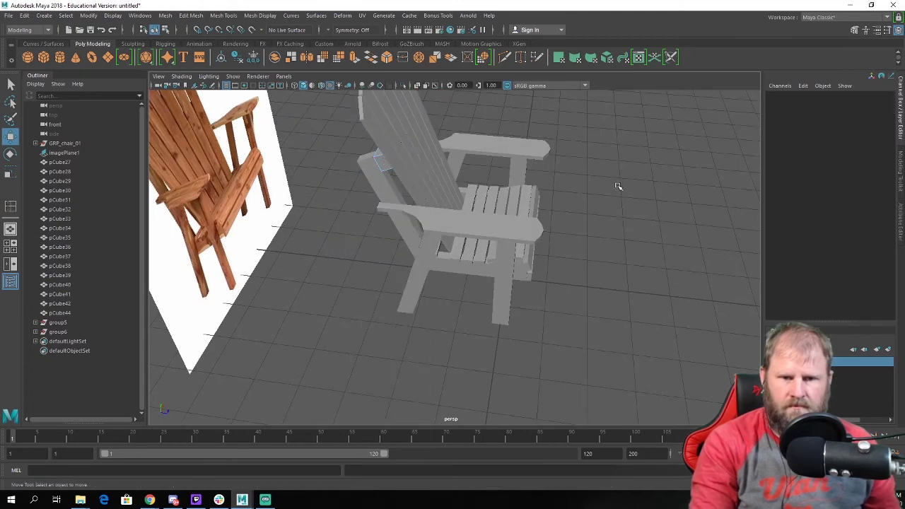
# Hide the reference image plane and frame the whole chair in the perspective view.
pyautogui.keyDown('alt'); pyautogui.moveTo(618, 186); pyautogui.dragTo(576, 174); pyautogui.keyUp('alt')
pyautogui.keyDown('alt'); pyautogui.moveTo(575, 174); pyautogui.dragTo(615, 243, button='middle'); pyautogui.keyUp('alt')
pyautogui.scroll(-3, 615, 243)
pyautogui.keyDown('alt'); pyautogui.moveTo(615, 242); pyautogui.dragTo(622, 248); pyautogui.keyUp('alt')
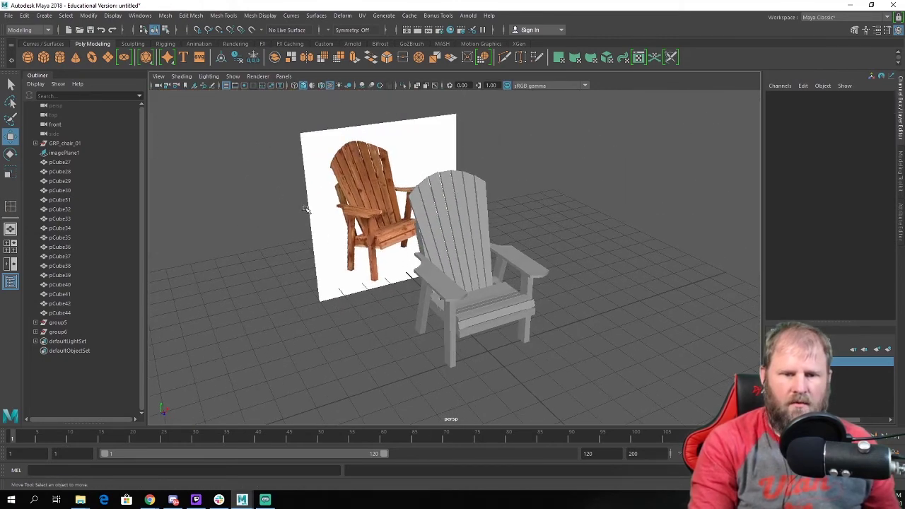
pyautogui.keyDown('alt'); pyautogui.moveTo(333, 202); pyautogui.dragTo(335, 206); pyautogui.keyUp('alt')
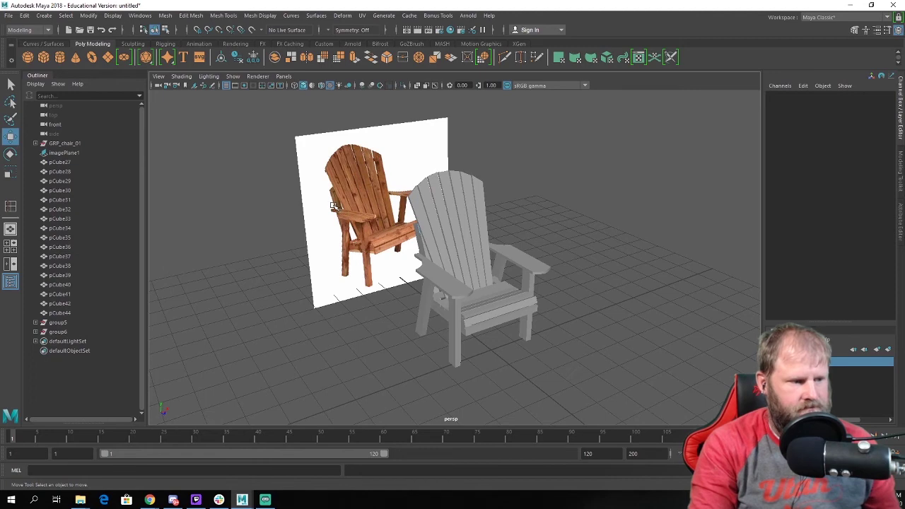
pyautogui.click(312, 156)
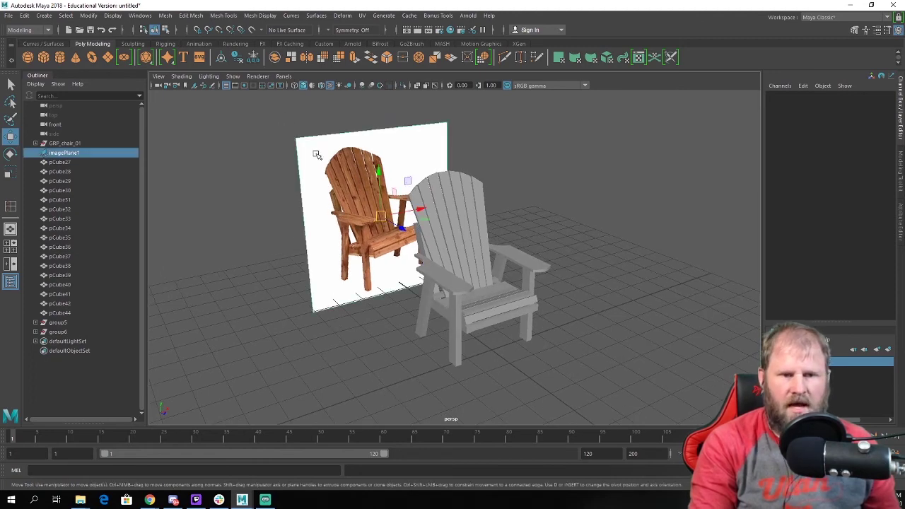
pyautogui.hotkey('ctrl', 'h')
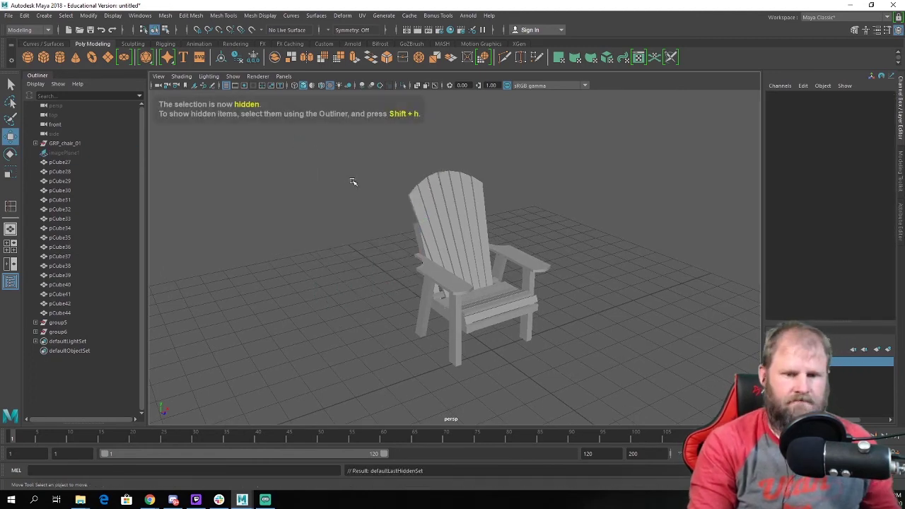
pyautogui.keyDown('alt'); pyautogui.moveTo(353, 182); pyautogui.dragTo(354, 194, button='right'); pyautogui.keyUp('alt')
pyautogui.keyDown('alt'); pyautogui.moveTo(354, 194); pyautogui.dragTo(321, 221, button='middle'); pyautogui.keyUp('alt')
pyautogui.keyDown('alt'); pyautogui.moveTo(322, 222); pyautogui.dragTo(375, 258); pyautogui.keyUp('alt')
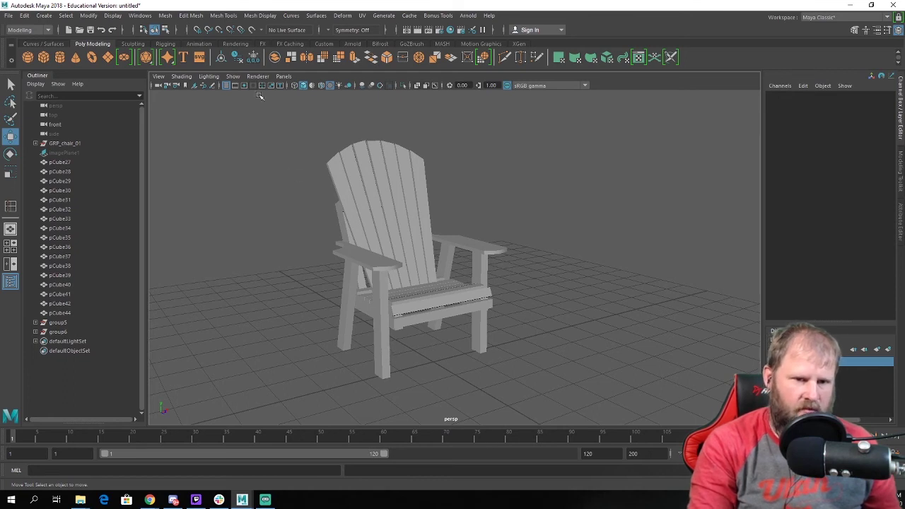
# Turn the viewport's polygon display off and back on.
pyautogui.click(233, 76)
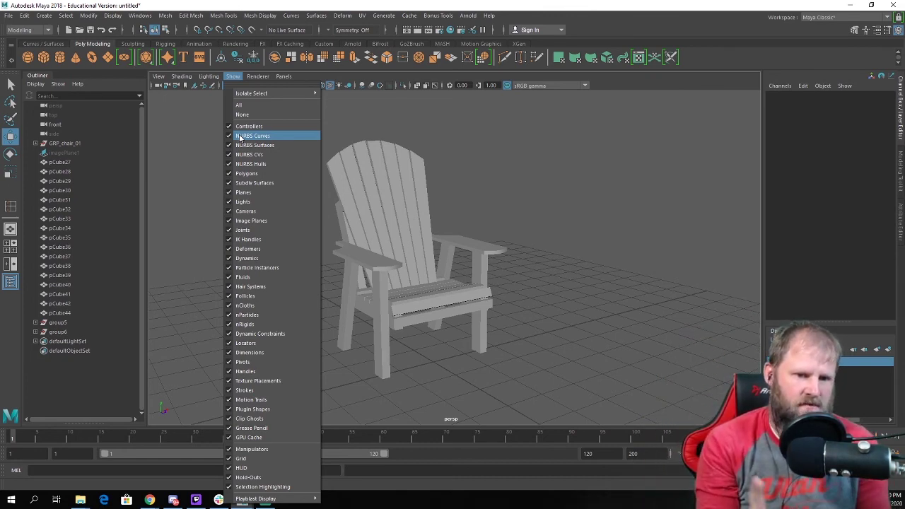
pyautogui.click(233, 173)
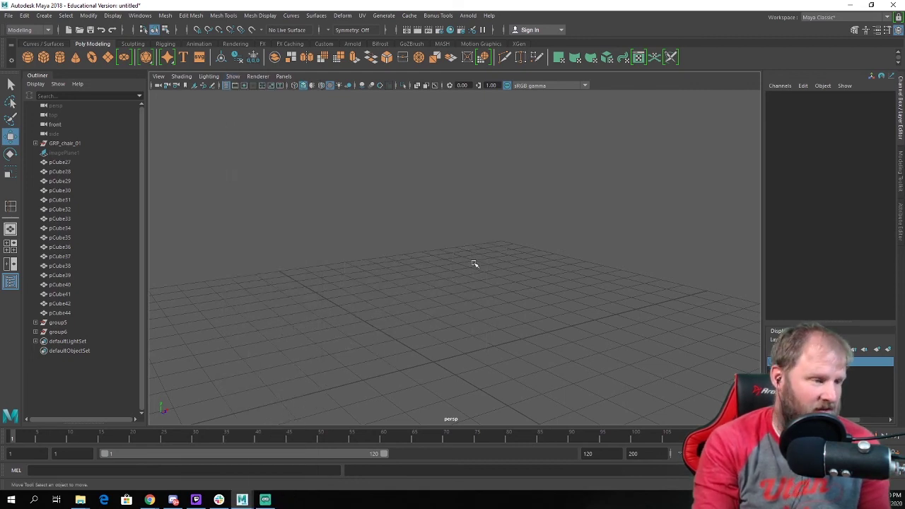
pyautogui.click(233, 76)
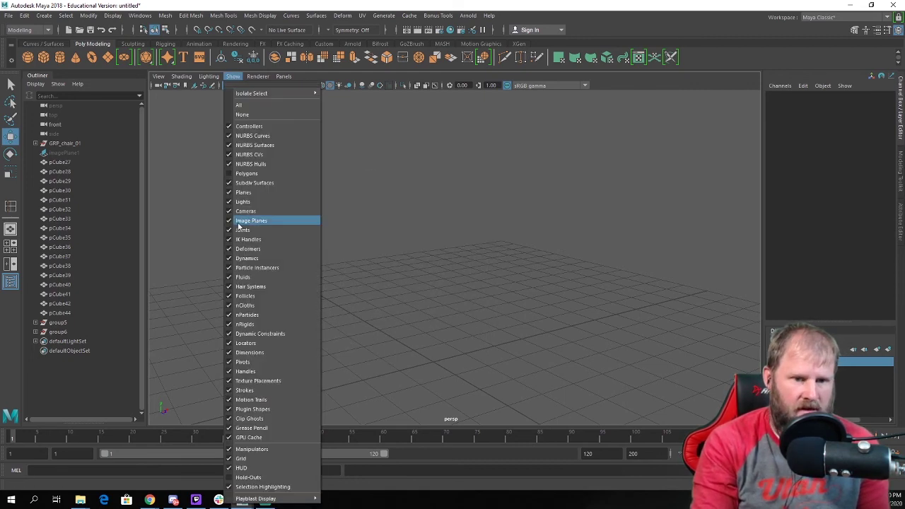
pyautogui.click(241, 173)
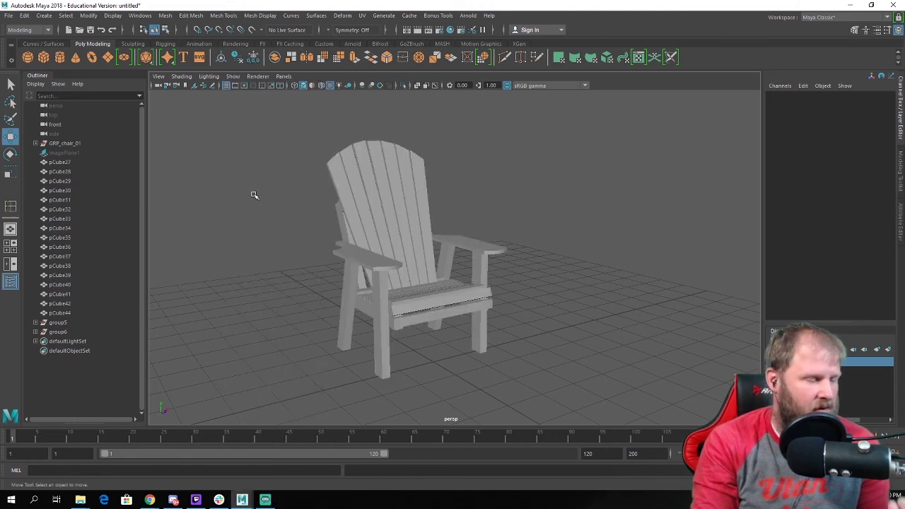
# Hide the grid in the perspective view.
pyautogui.click(233, 76)
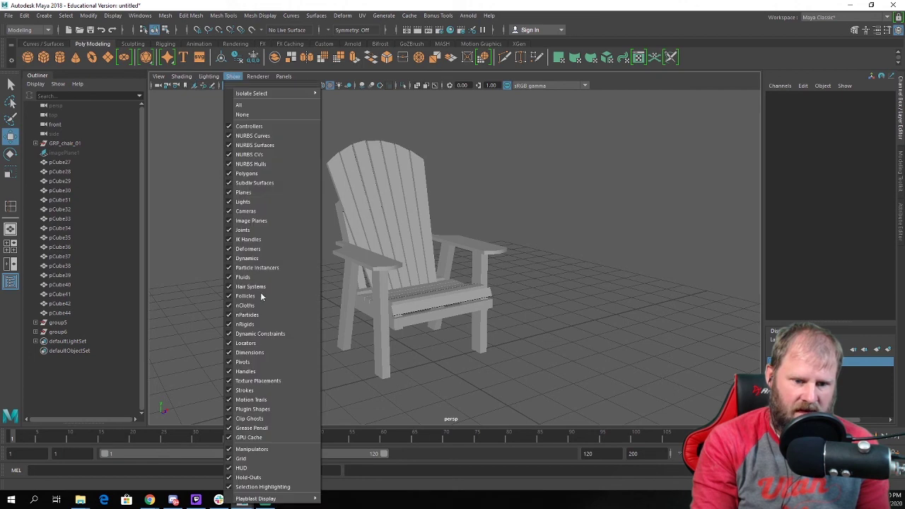
pyautogui.click(230, 459)
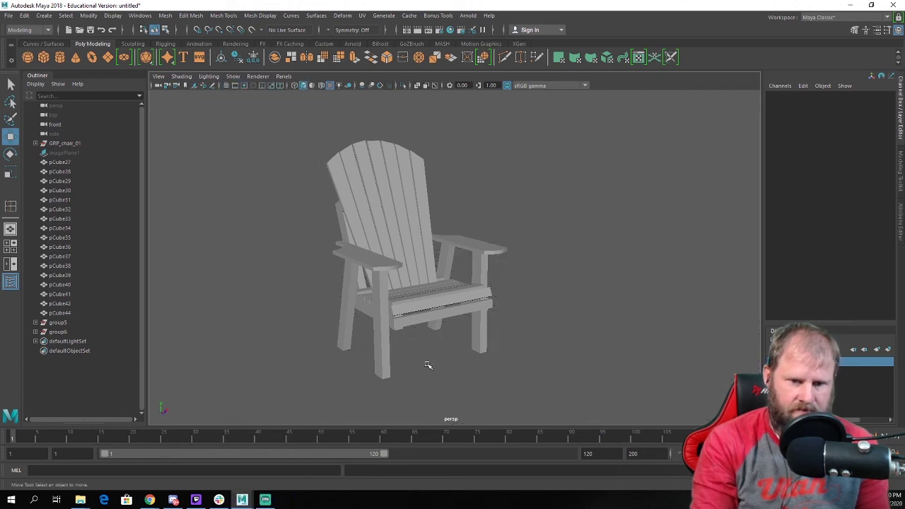
# Select a back slat, switch the viewport's manipulator display off and back on, and clear the selection.
pyautogui.click(403, 273)
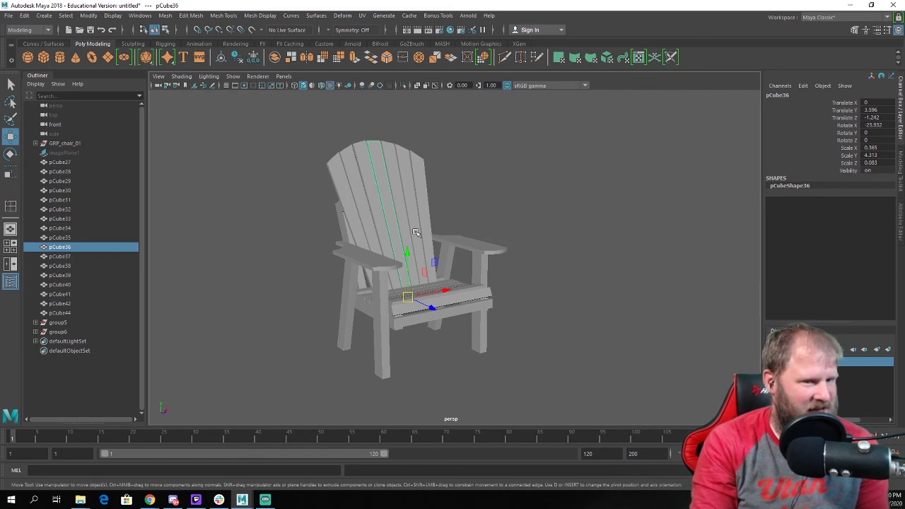
pyautogui.click(232, 76)
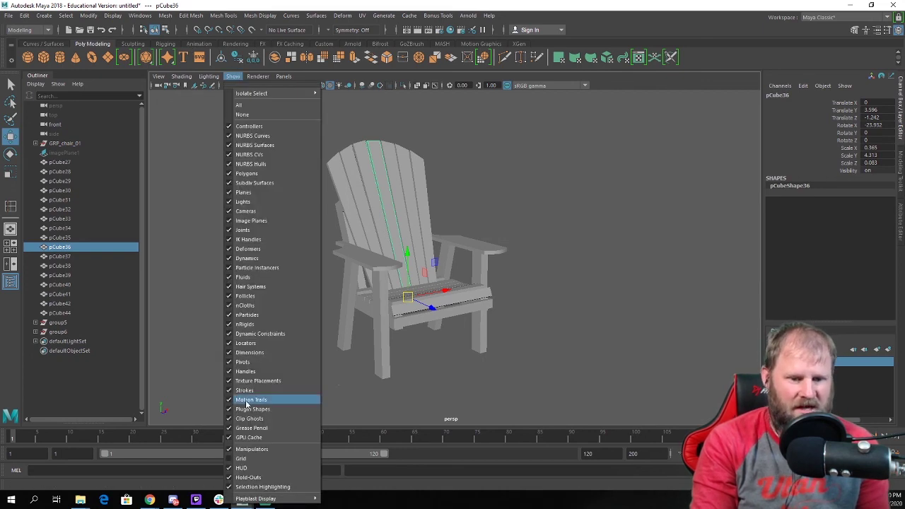
pyautogui.click(240, 449)
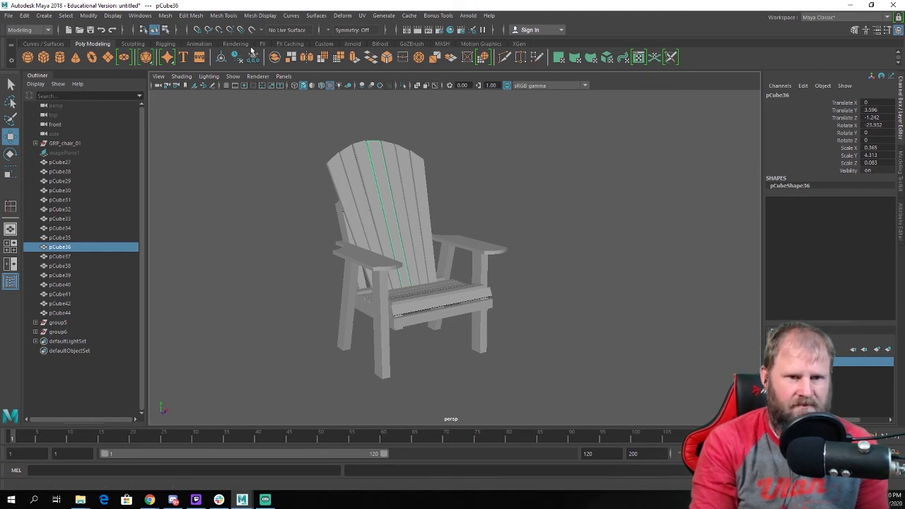
pyautogui.click(233, 75)
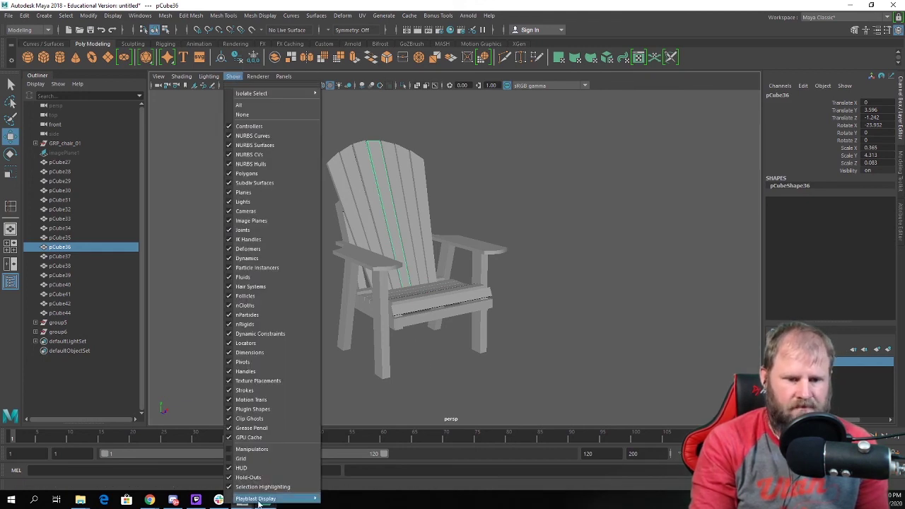
pyautogui.click(230, 450)
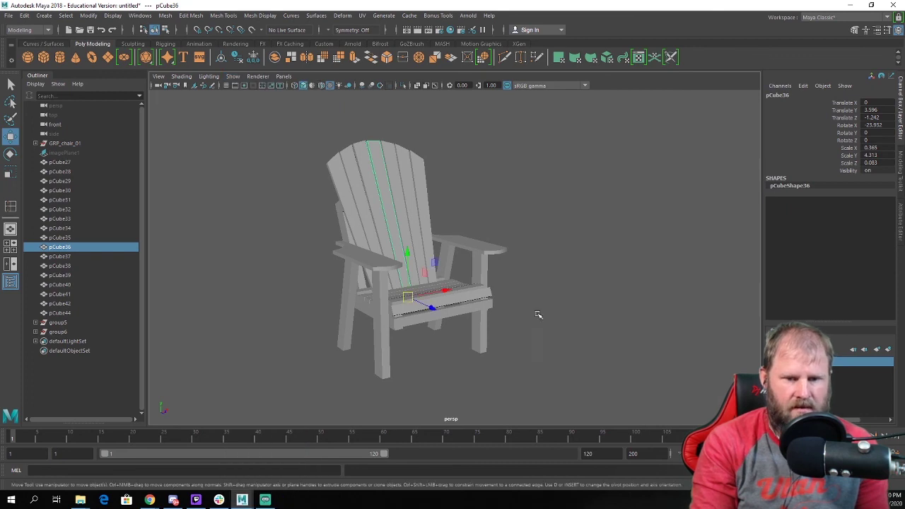
pyautogui.click(538, 313)
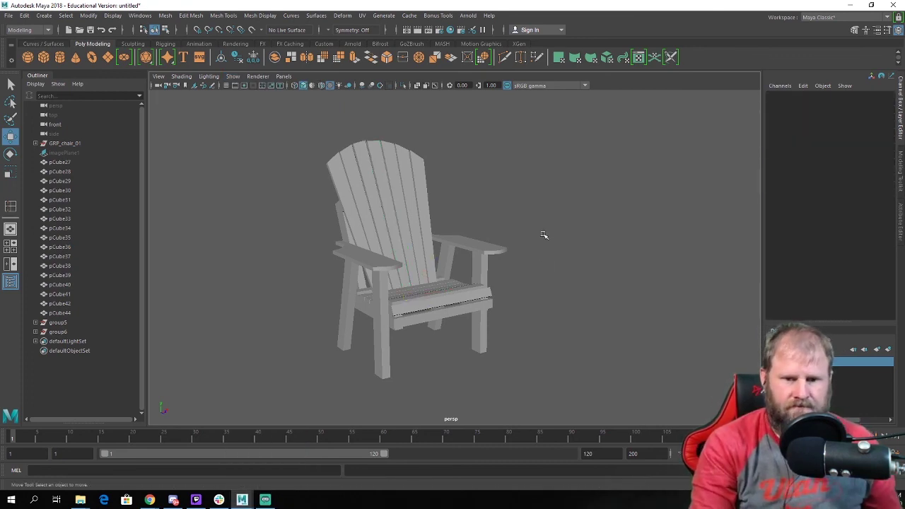
# Set a three-quarter view of the chair and capture it as a rectangular screenshot with Snipping Tool.
pyautogui.keyDown('alt'); pyautogui.moveTo(542, 234); pyautogui.dragTo(568, 238); pyautogui.keyUp('alt')
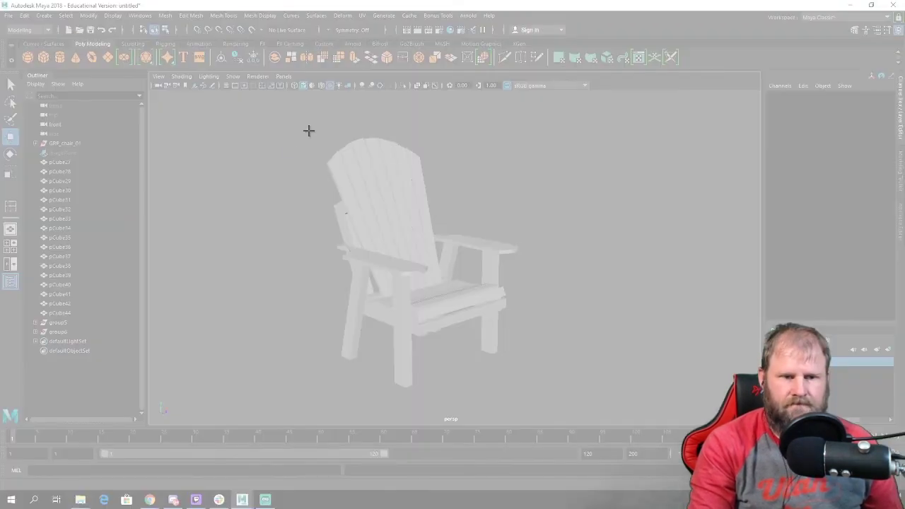
pyautogui.moveTo(205, 100); pyautogui.dragTo(662, 408)
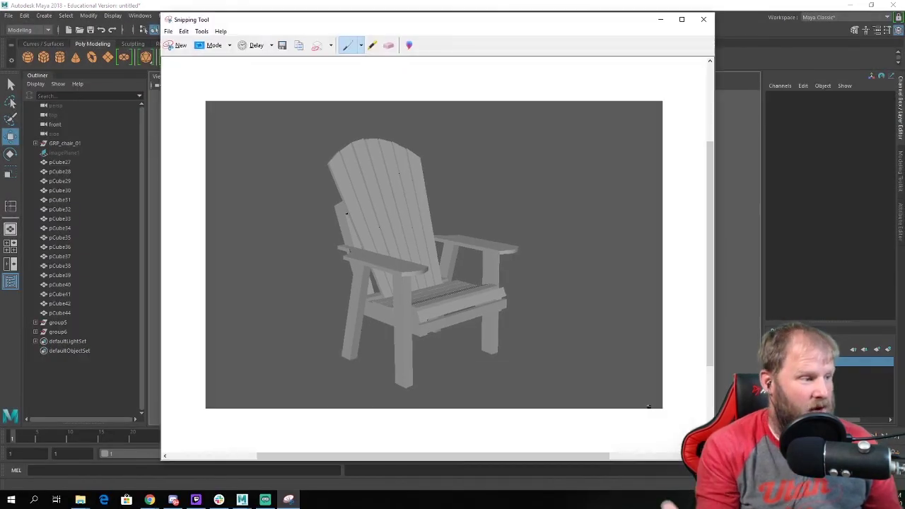